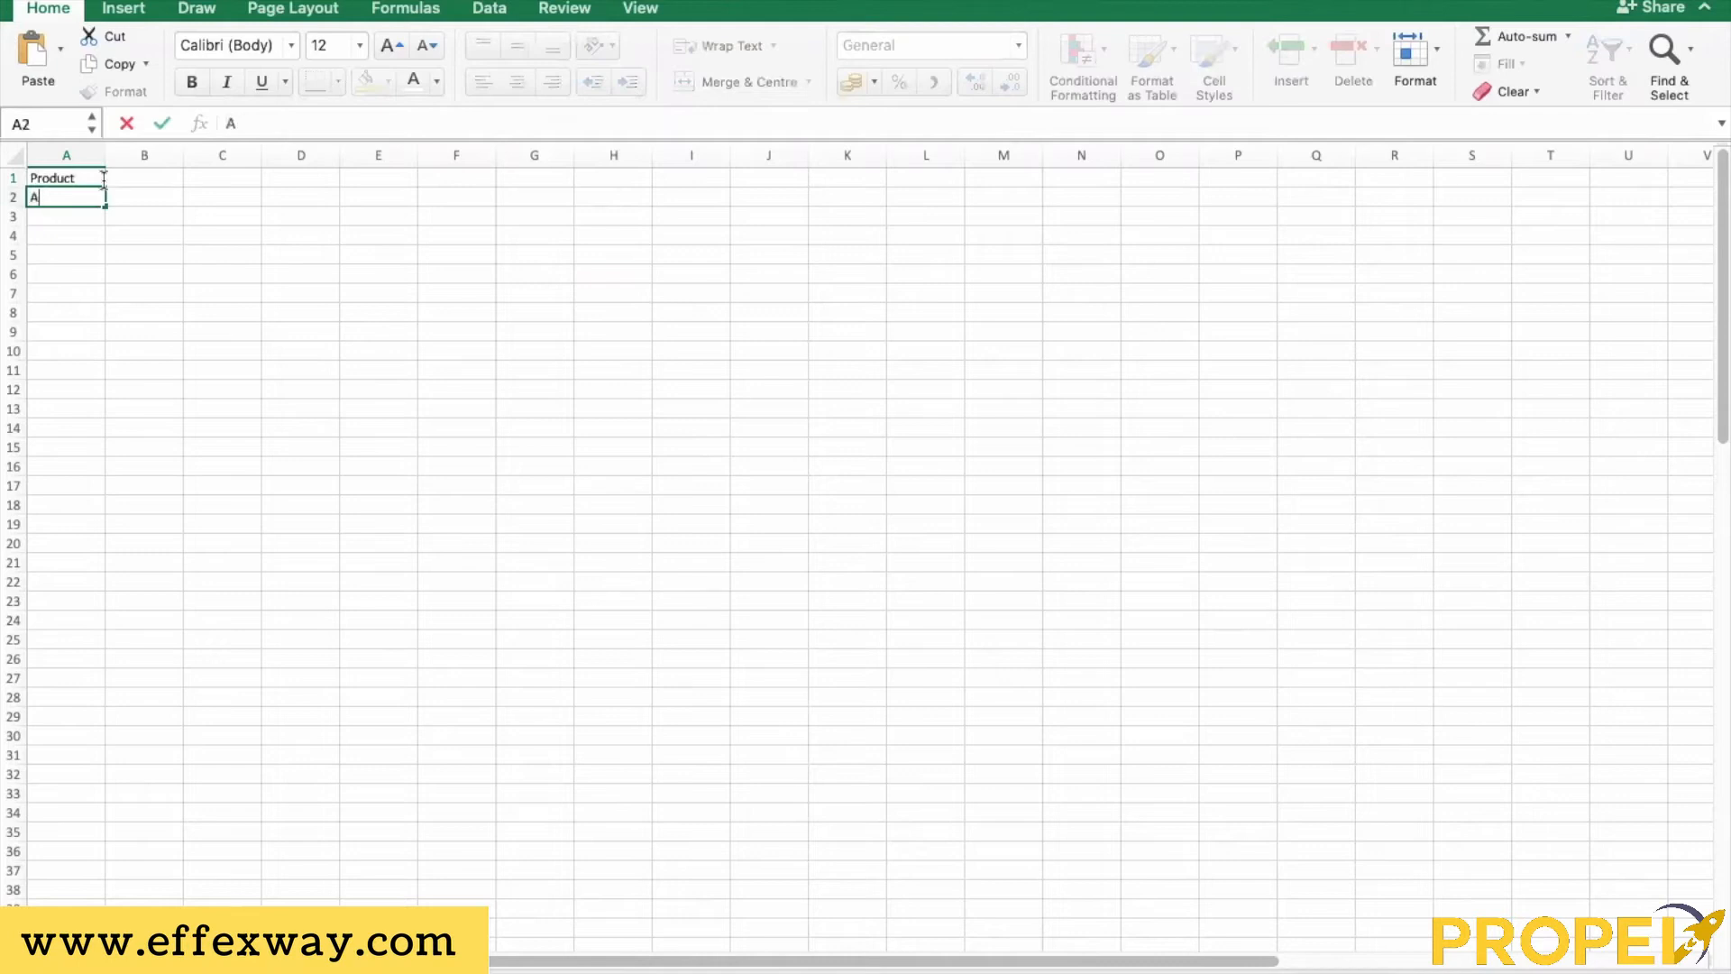
# Enter B and C below A as the remaining products in the Product column
pyautogui.press('Return')
pyautogui.write('B')
pyautogui.press('Return')
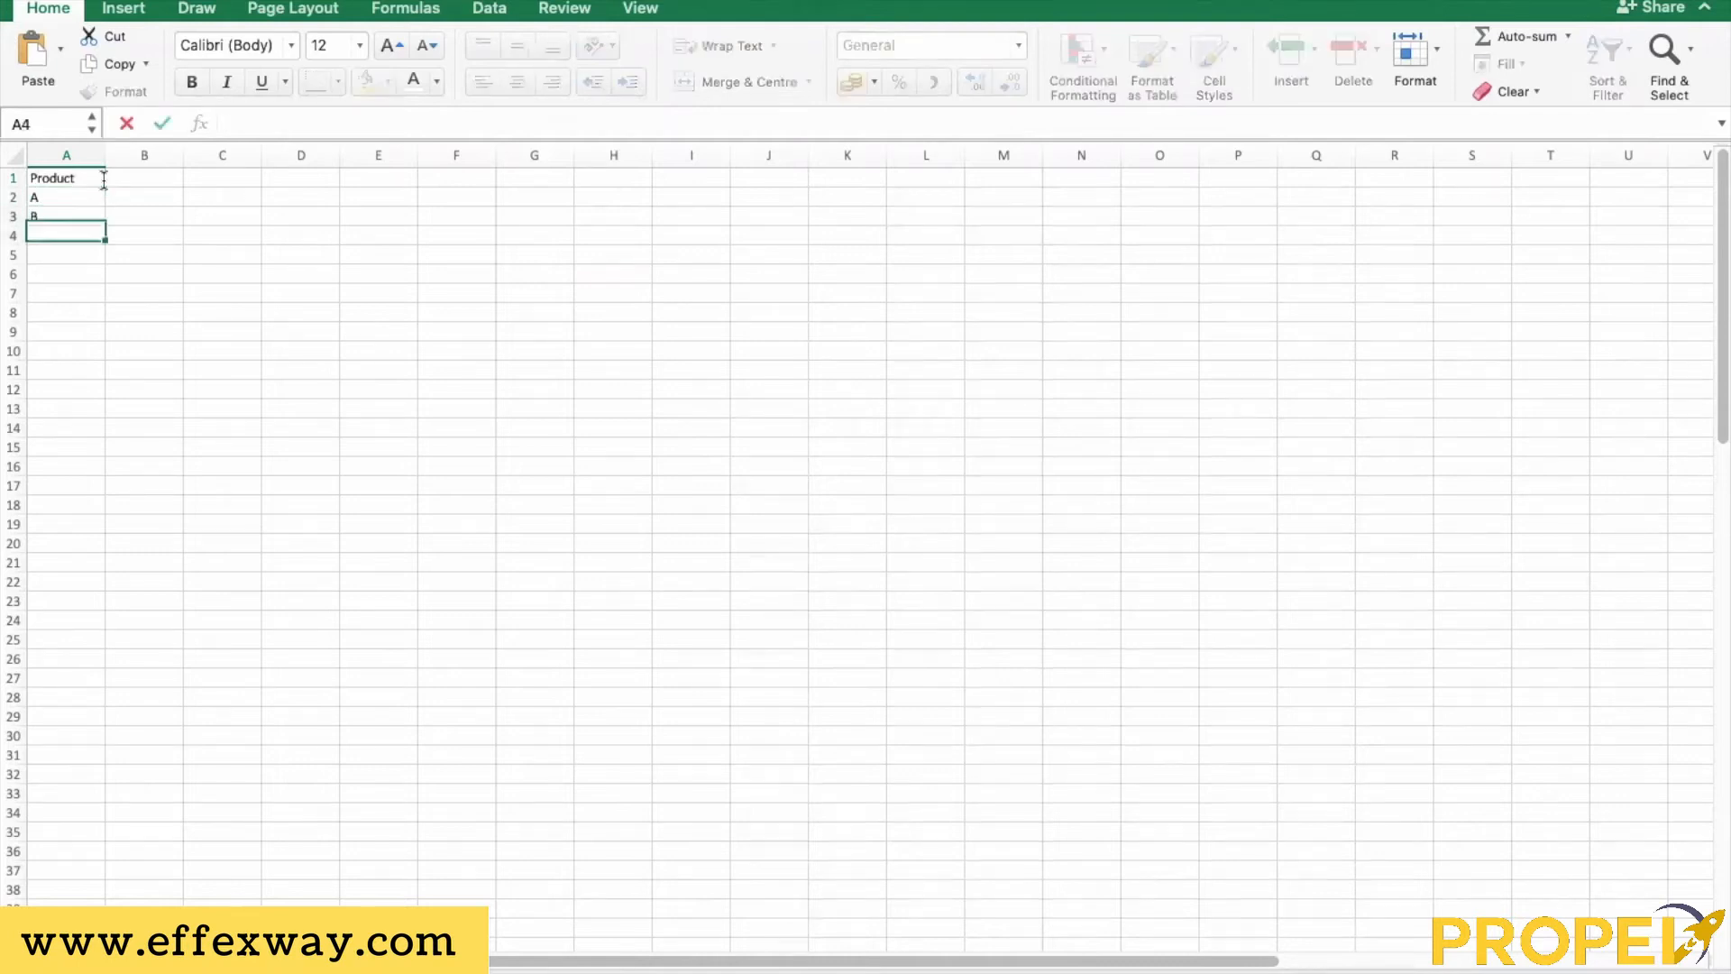
pyautogui.write('C')
# Centre-align the product entries A, B and C in cells A2:A4
pyautogui.press('Up')
pyautogui.press('Up')
pyautogui.hotkey('shift', 'Down')
pyautogui.hotkey('shift', 'Down')
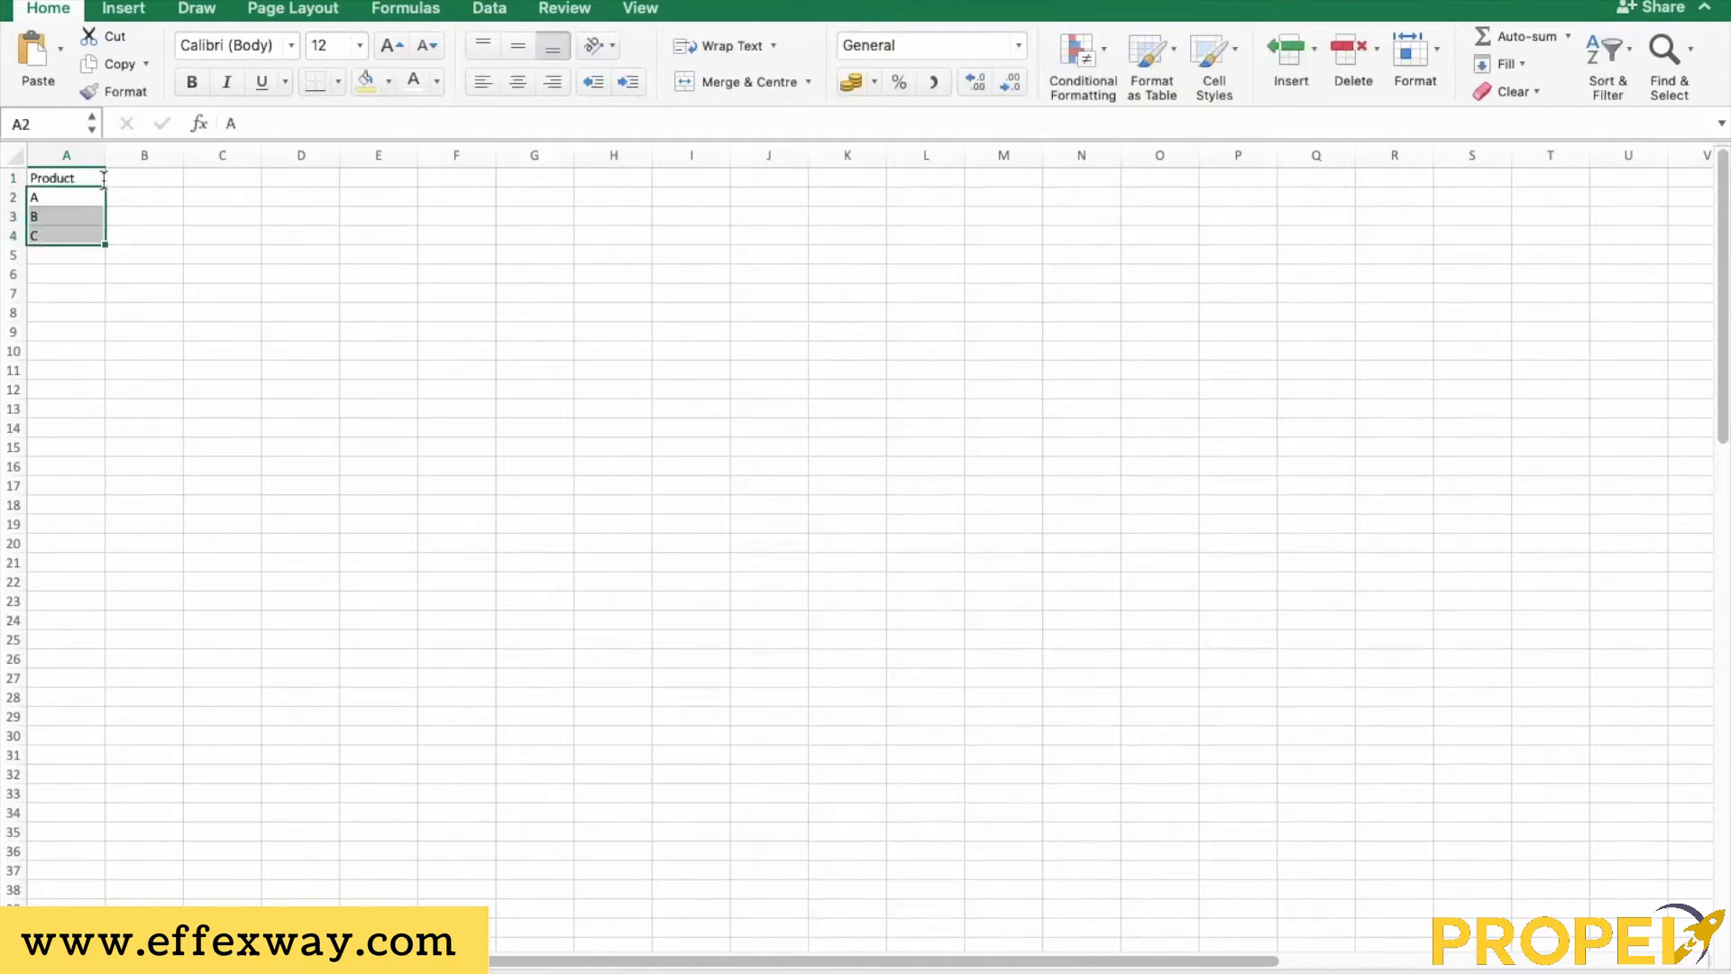
pyautogui.click(524, 83)
pyautogui.press('Up')
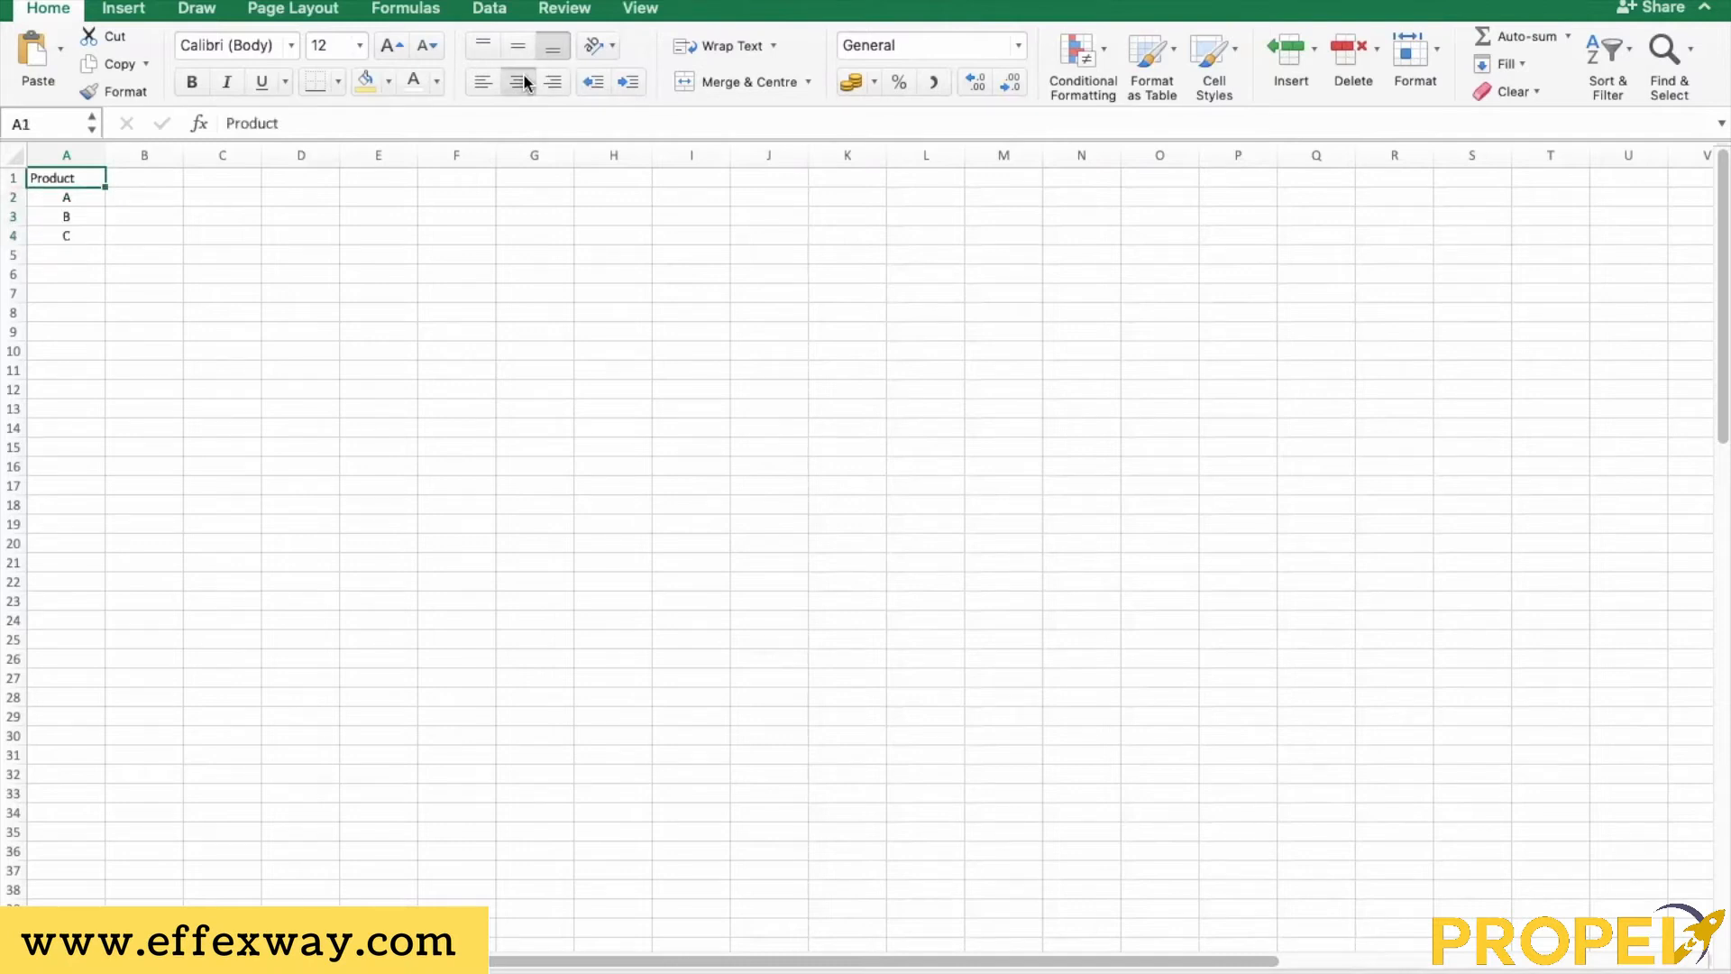
# Add a Type column in column B with the entries X, Y and Z for the three products
pyautogui.press('Right')
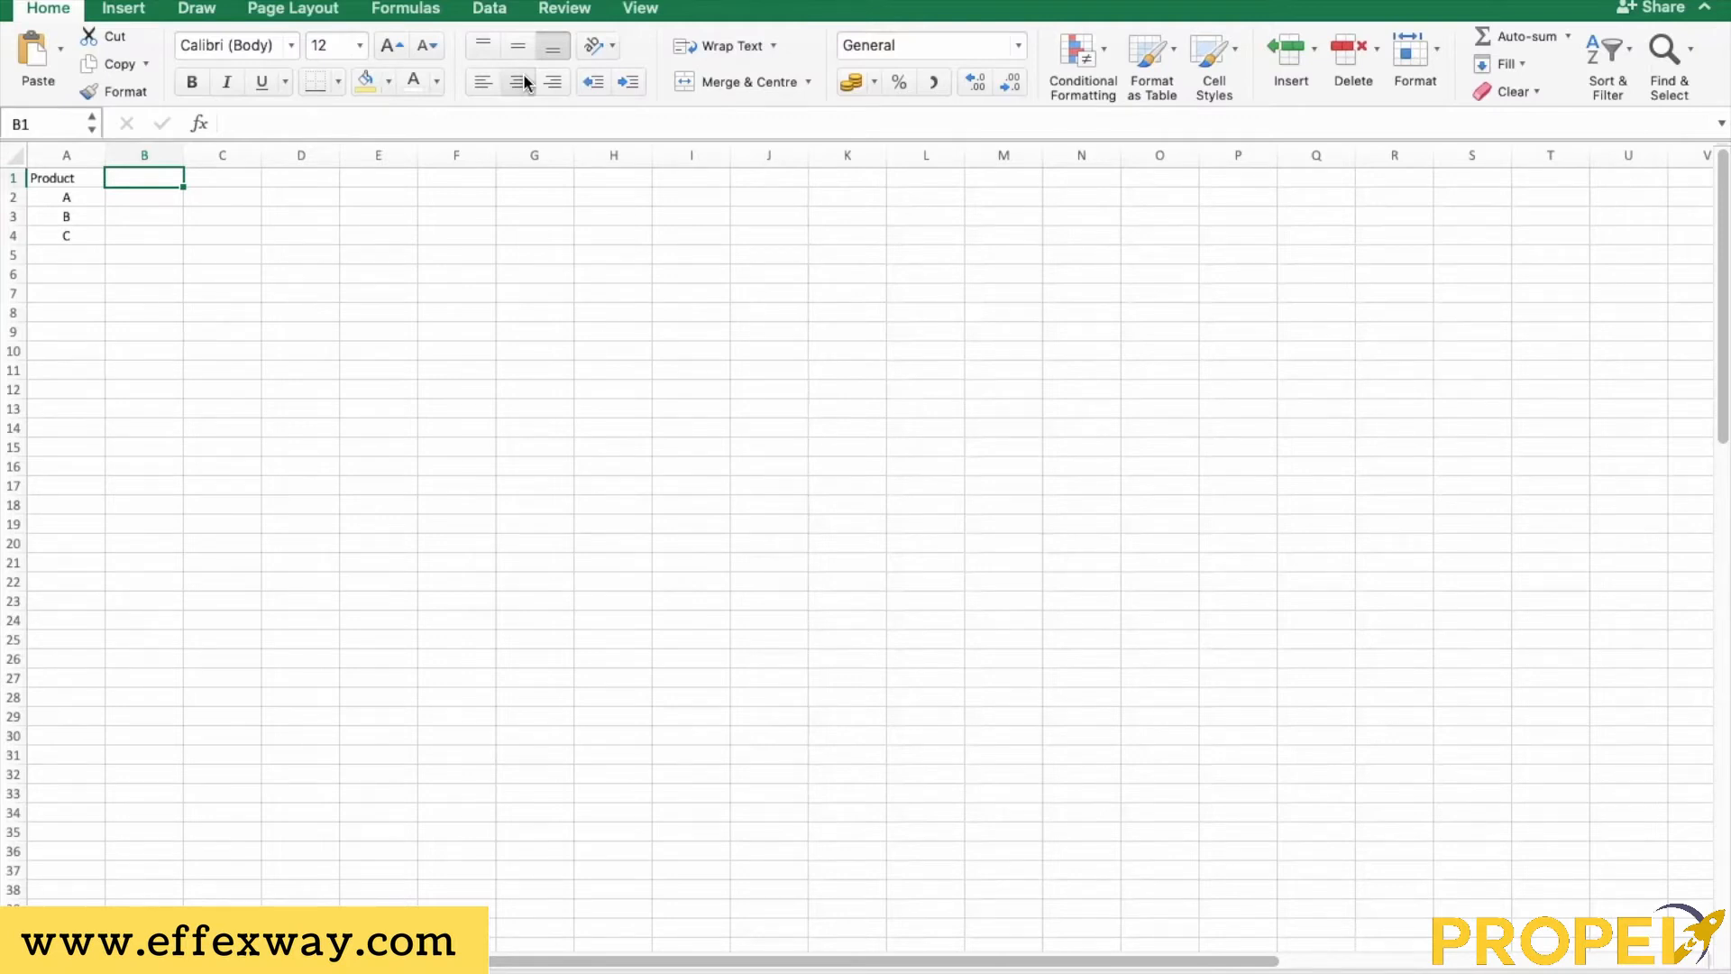
pyautogui.write('Type')
pyautogui.press('Return')
pyautogui.write('X')
pyautogui.press('Return')
pyautogui.write('Y')
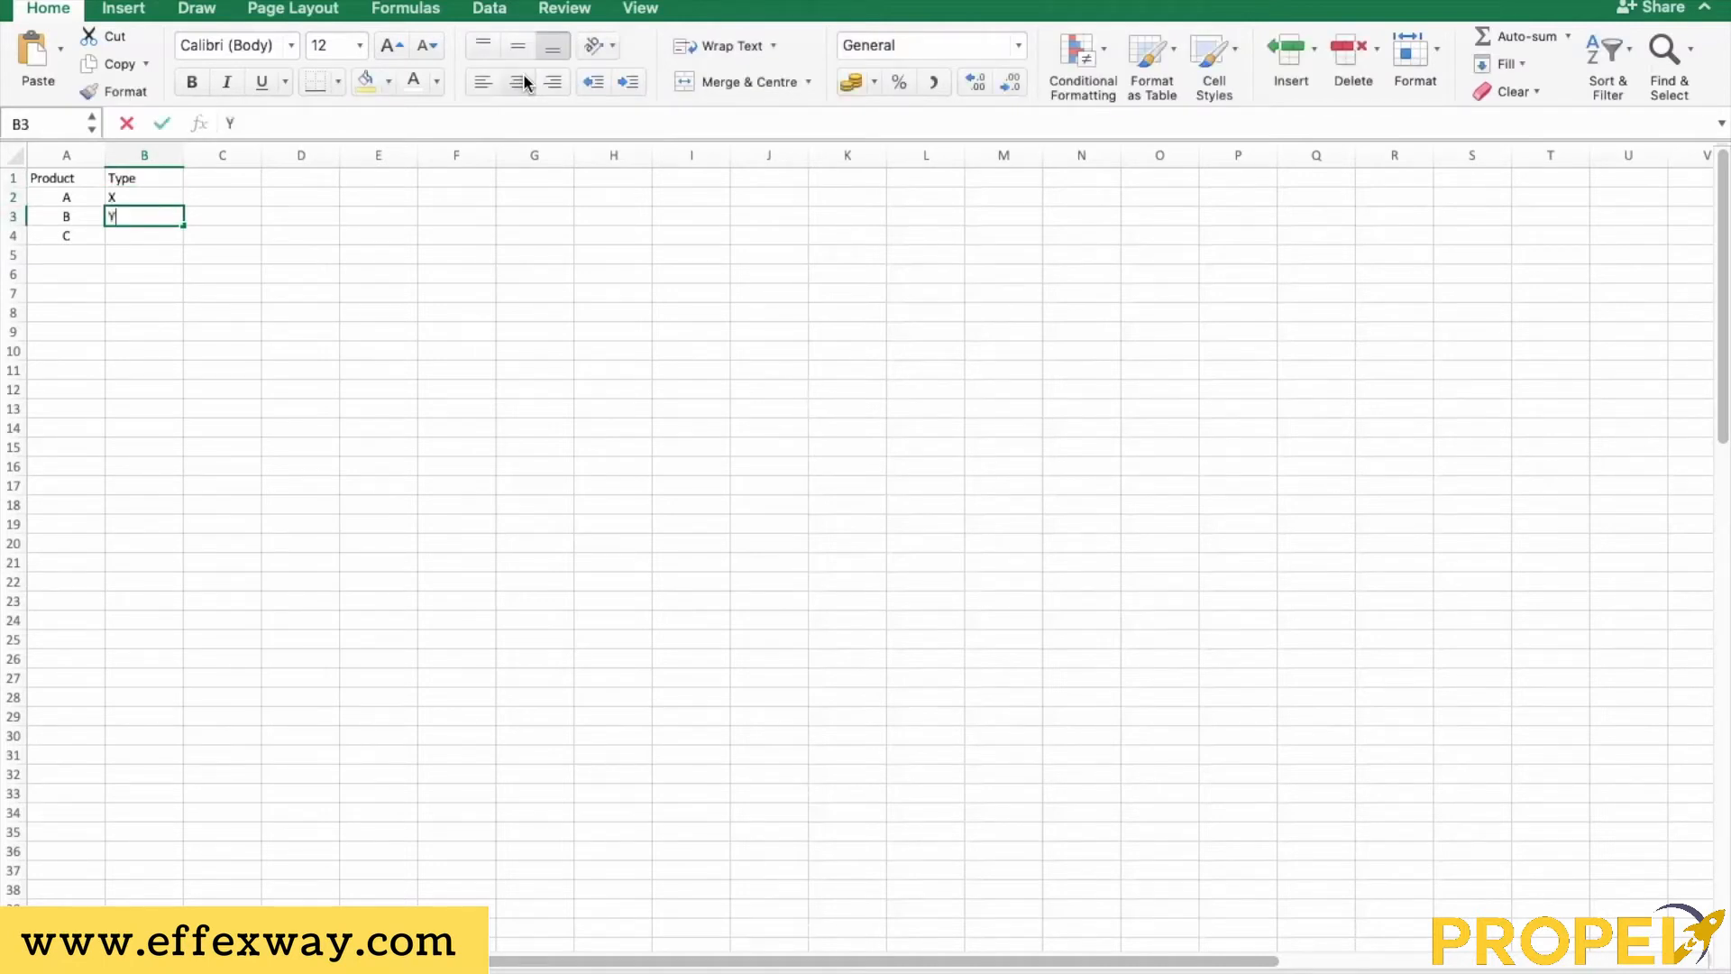
pyautogui.press('Return')
pyautogui.write('Z')
pyautogui.press('Up')
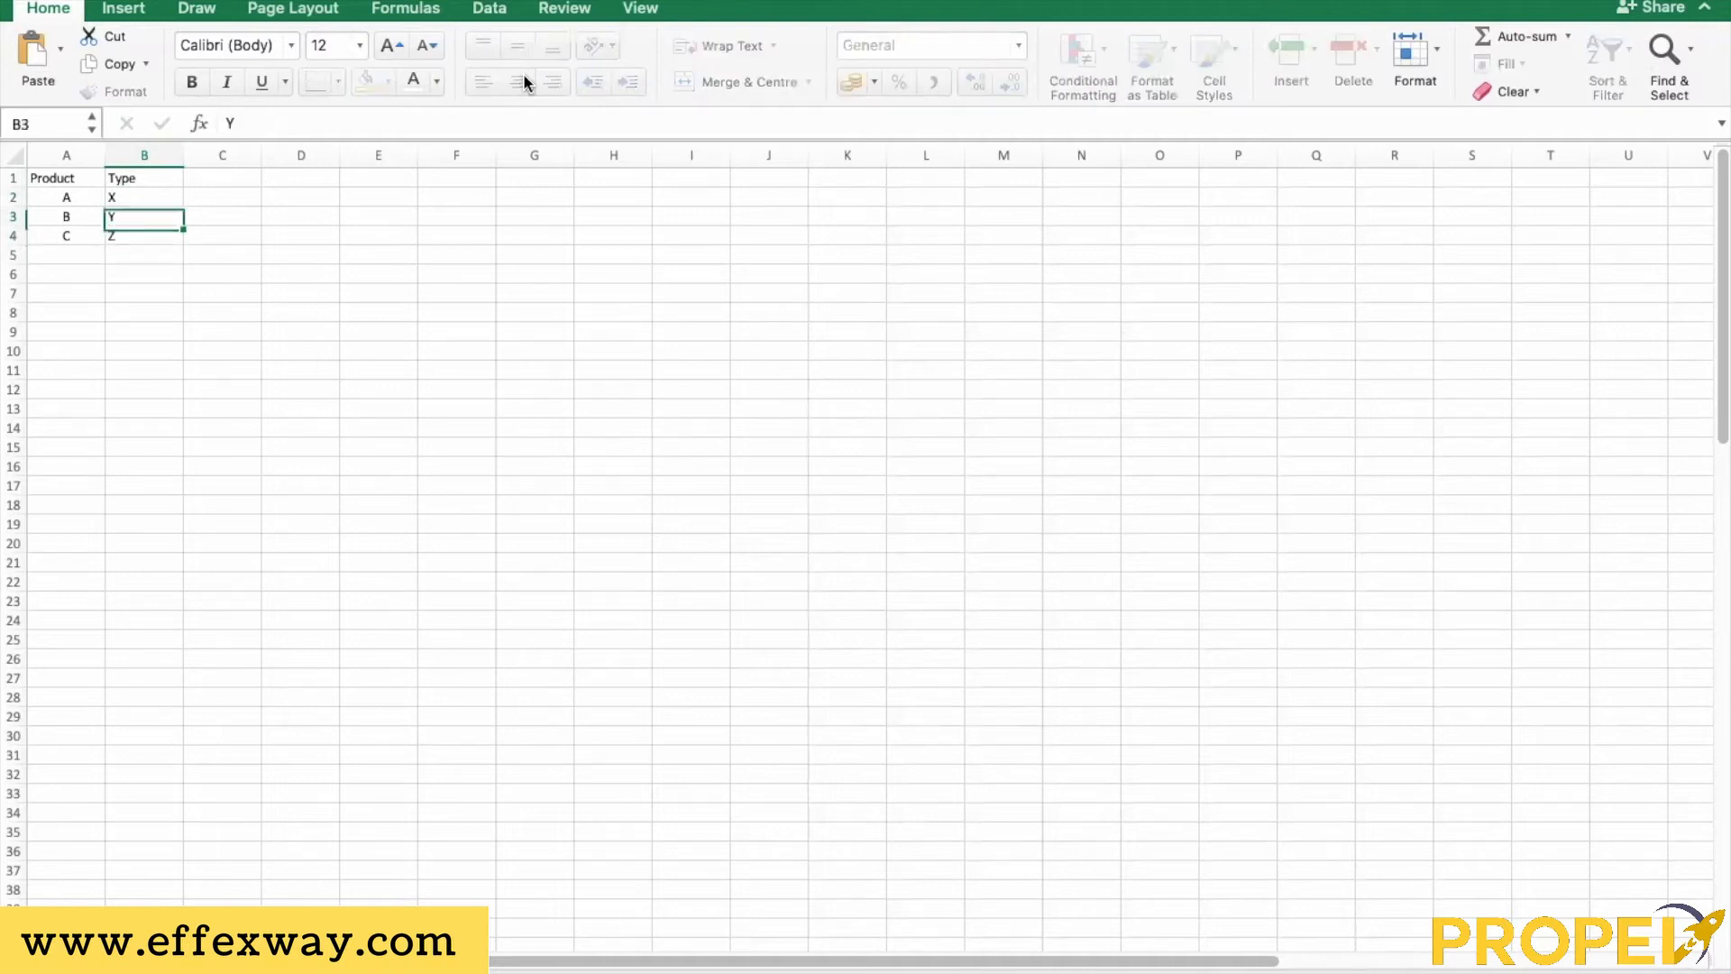
pyautogui.press('Up')
pyautogui.press('Left')
pyautogui.press('Right')
pyautogui.press('Down')
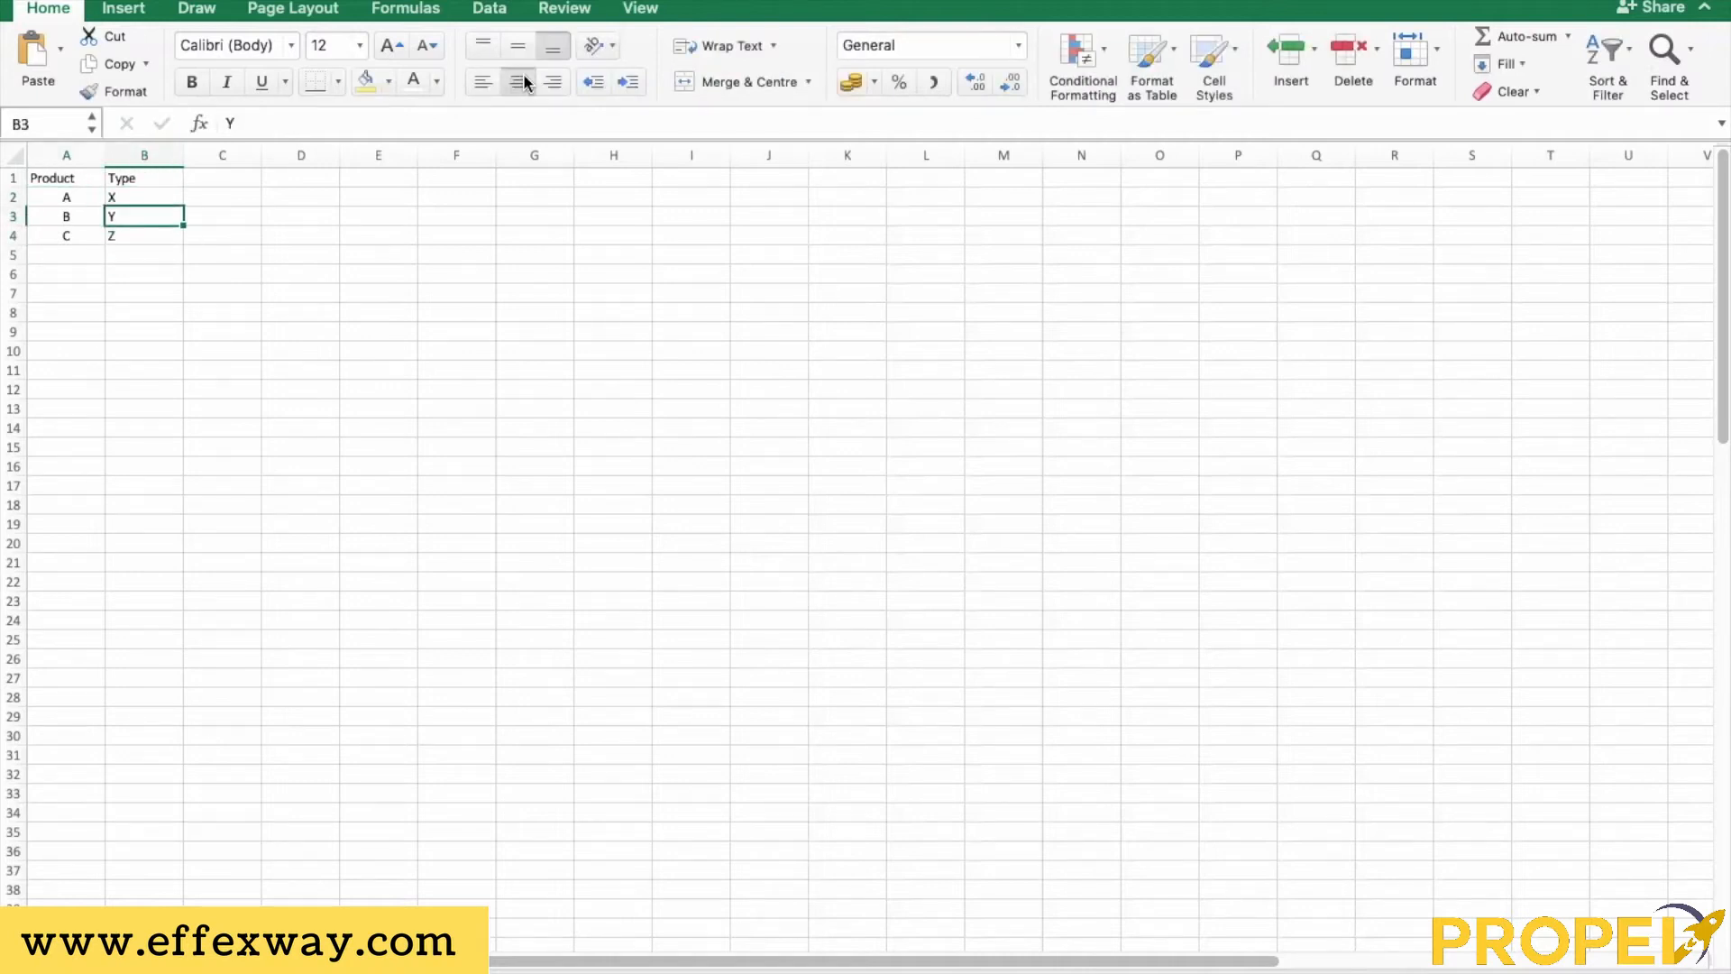
pyautogui.press('Down')
pyautogui.press('Up')
pyautogui.press('Left')
pyautogui.press('Down')
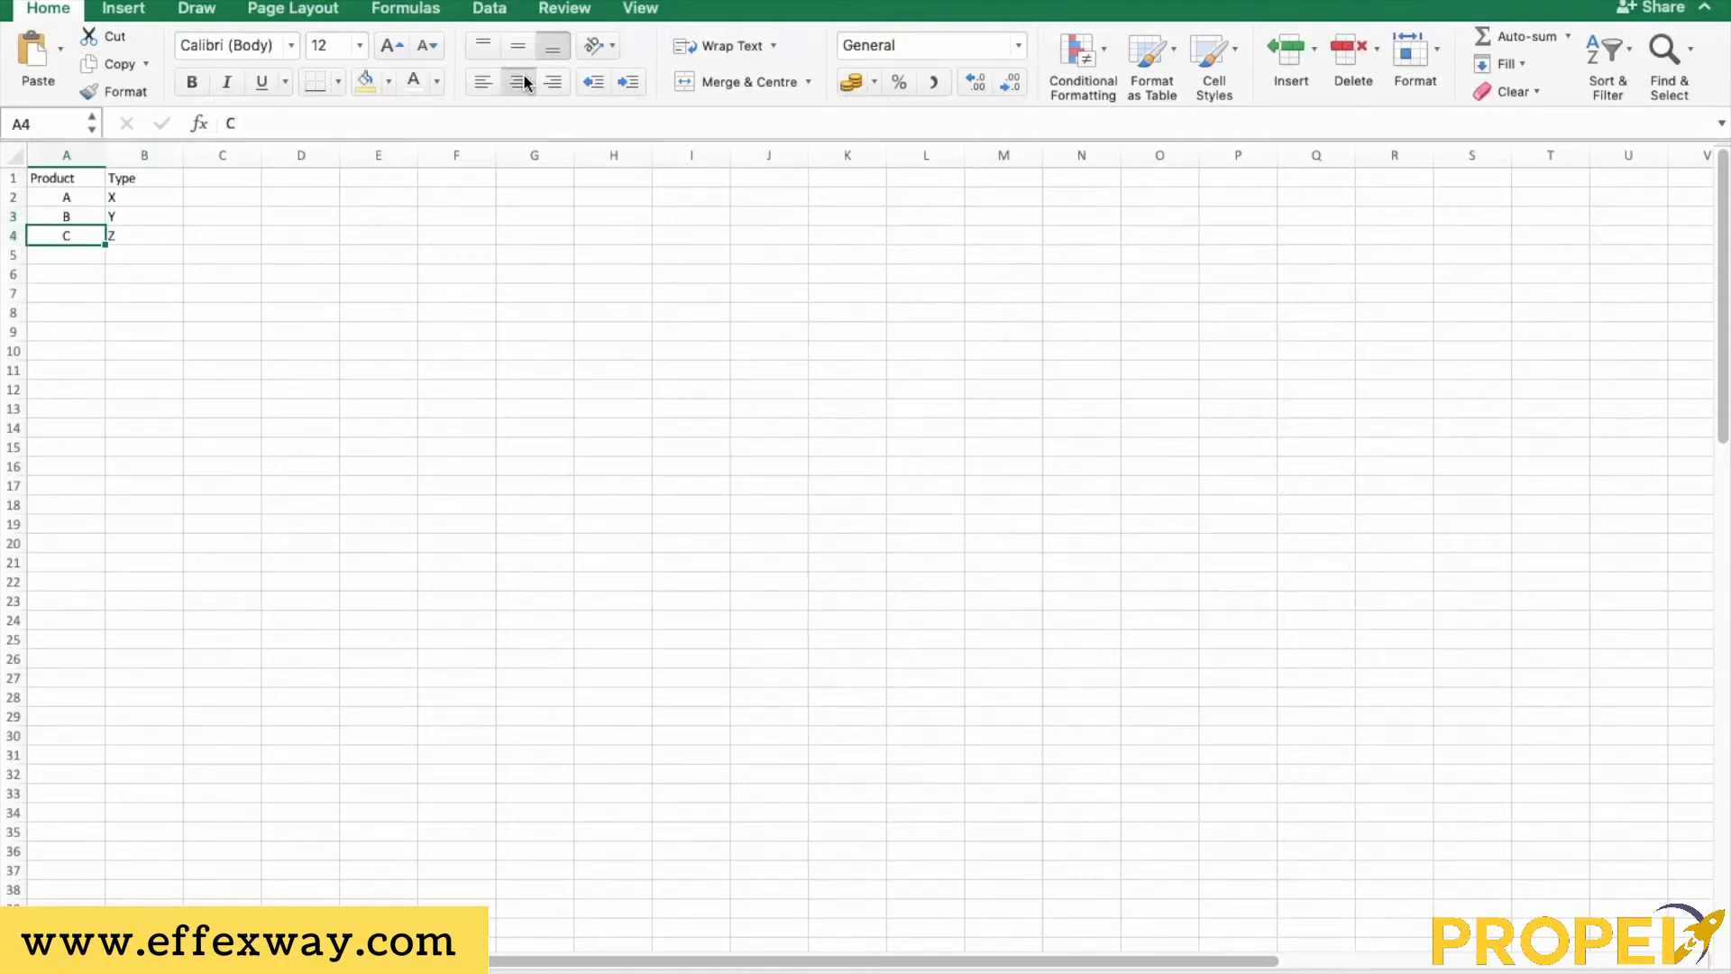
pyautogui.press('Right')
pyautogui.press('Up')
pyautogui.press('Up')
pyautogui.press('Up')
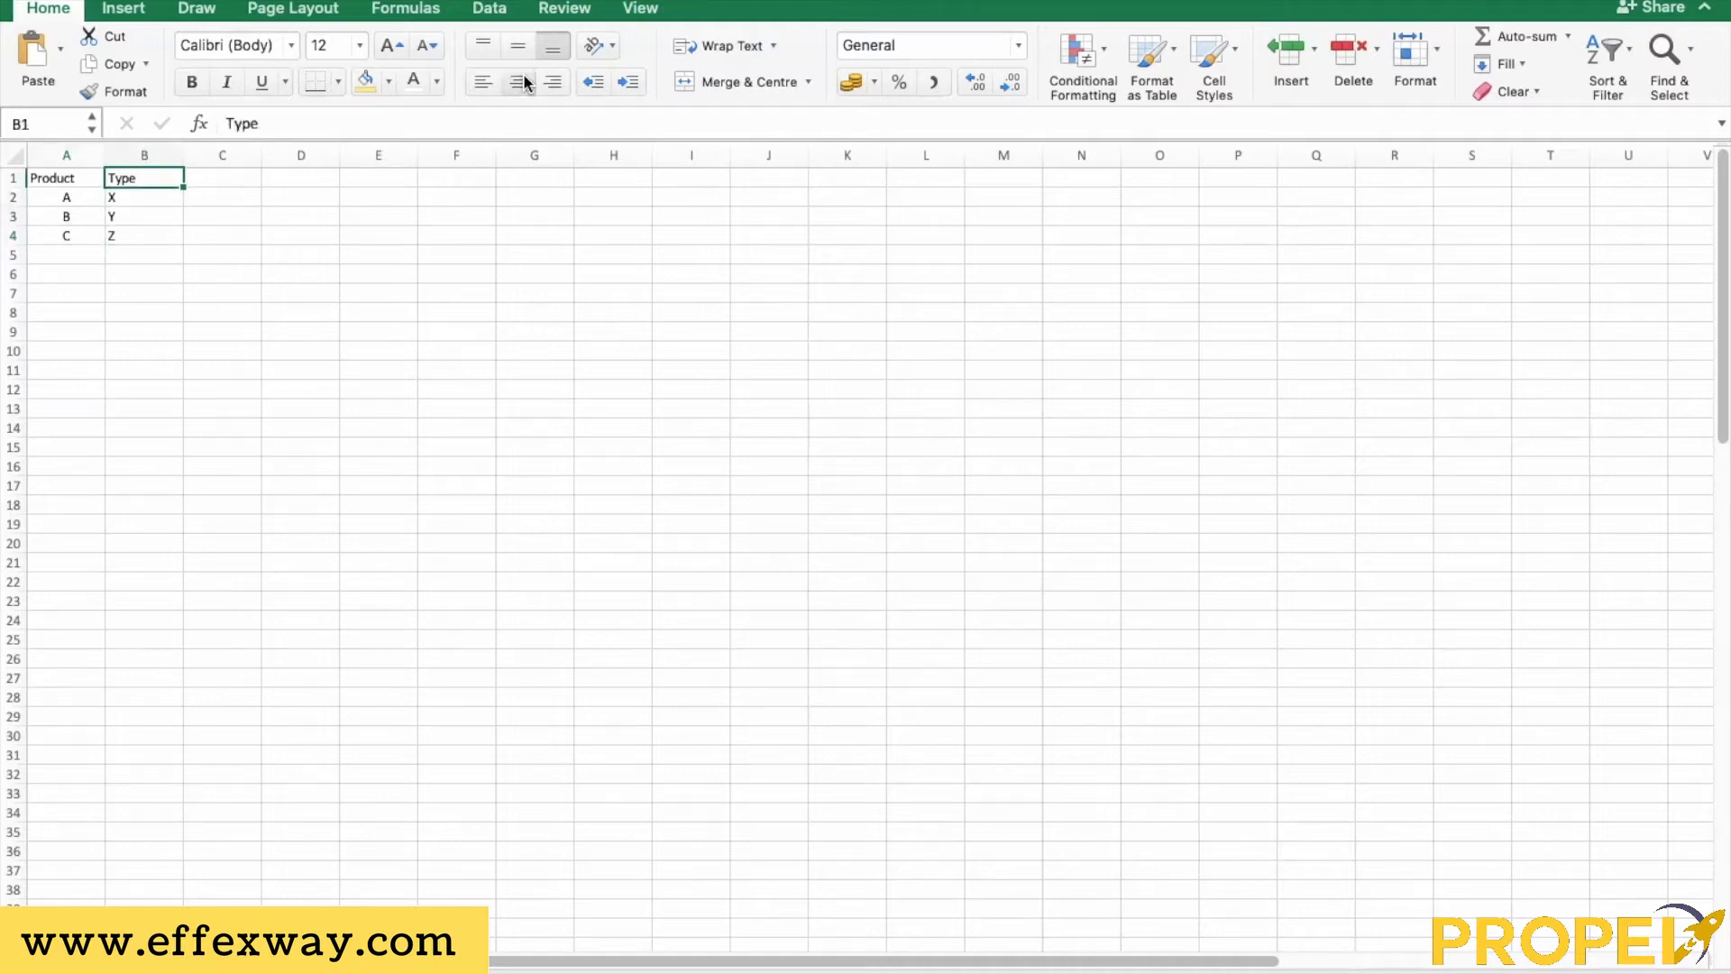
# Enter the header "Payment terms" in cell C1, beside the Type header
pyautogui.press('Right')
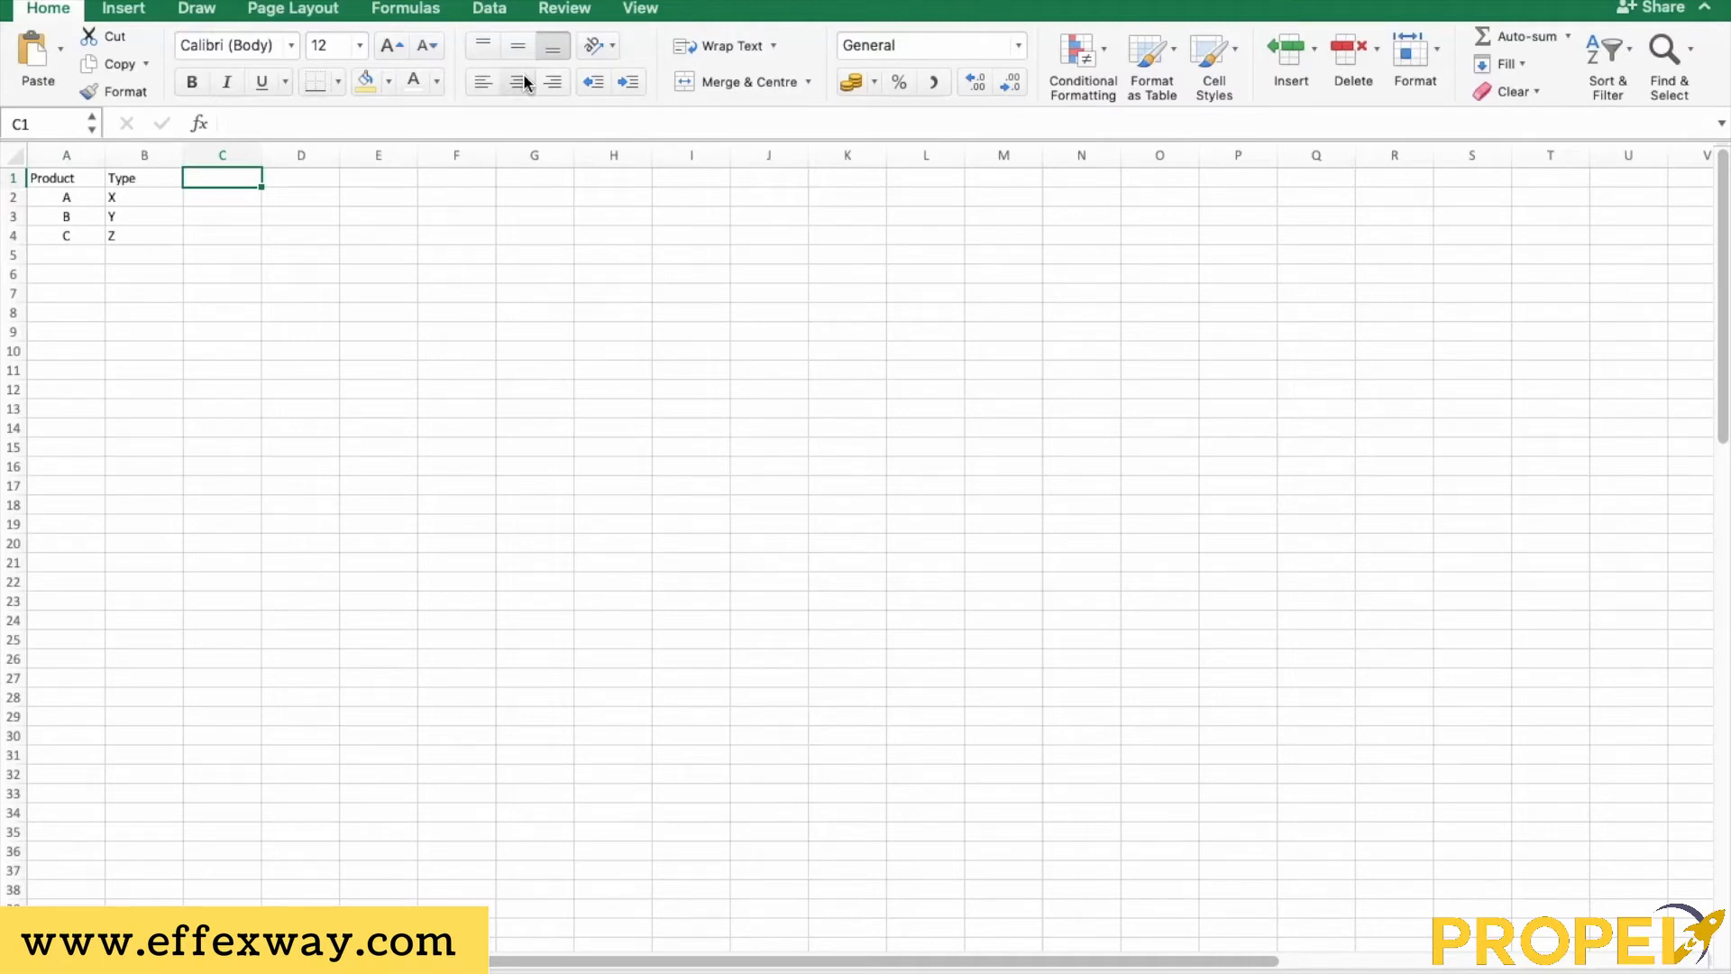
pyautogui.write('Paymet')
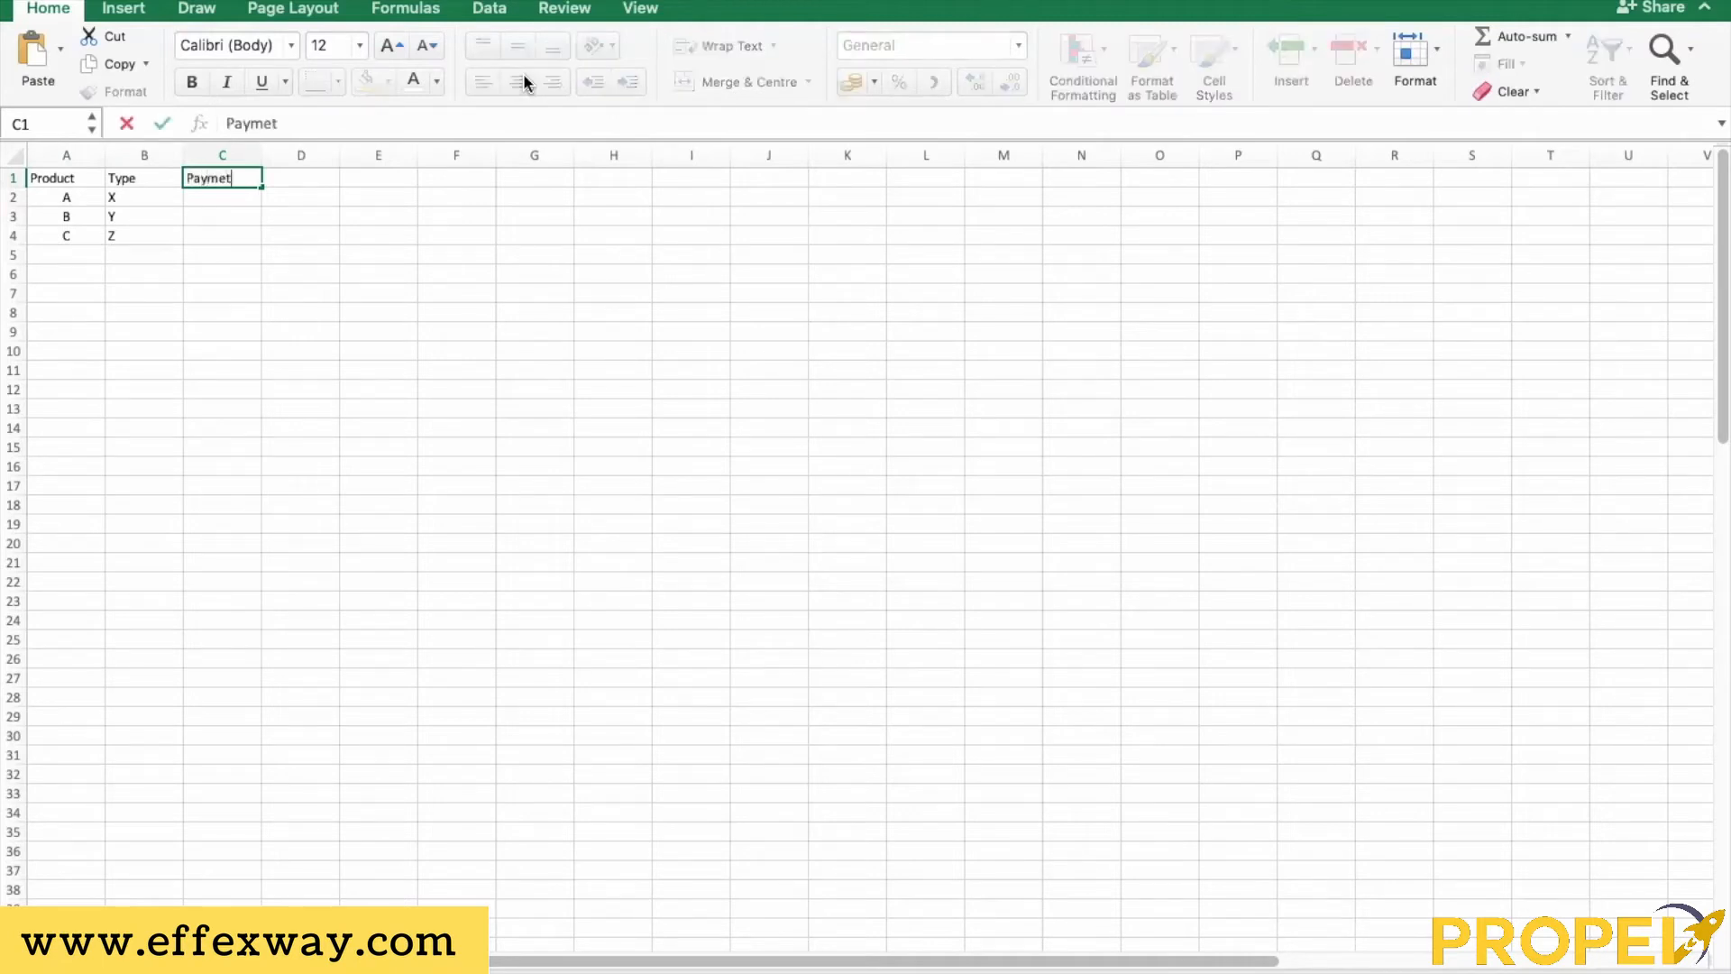
pyautogui.press('BackSpace')
pyautogui.write('nt terms')
pyautogui.press('Return')
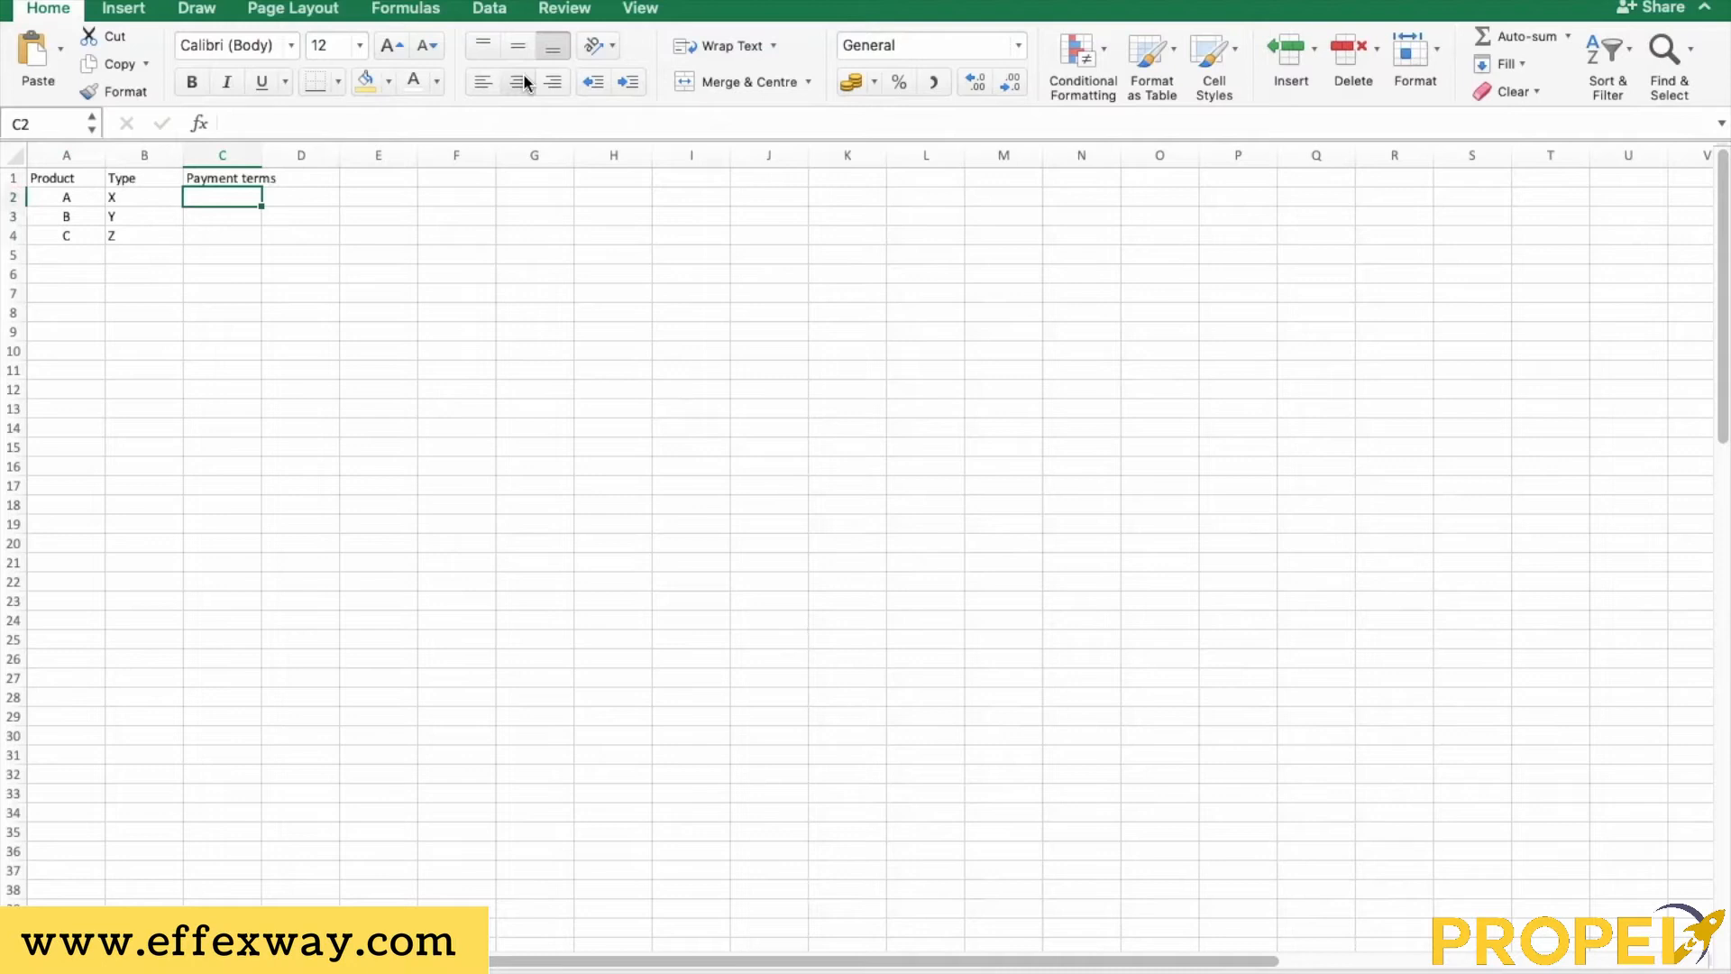
# Fill the Payment terms column with Cash, Cheque and P2P for products A, B and C
pyautogui.write('Cash')
pyautogui.press('Return')
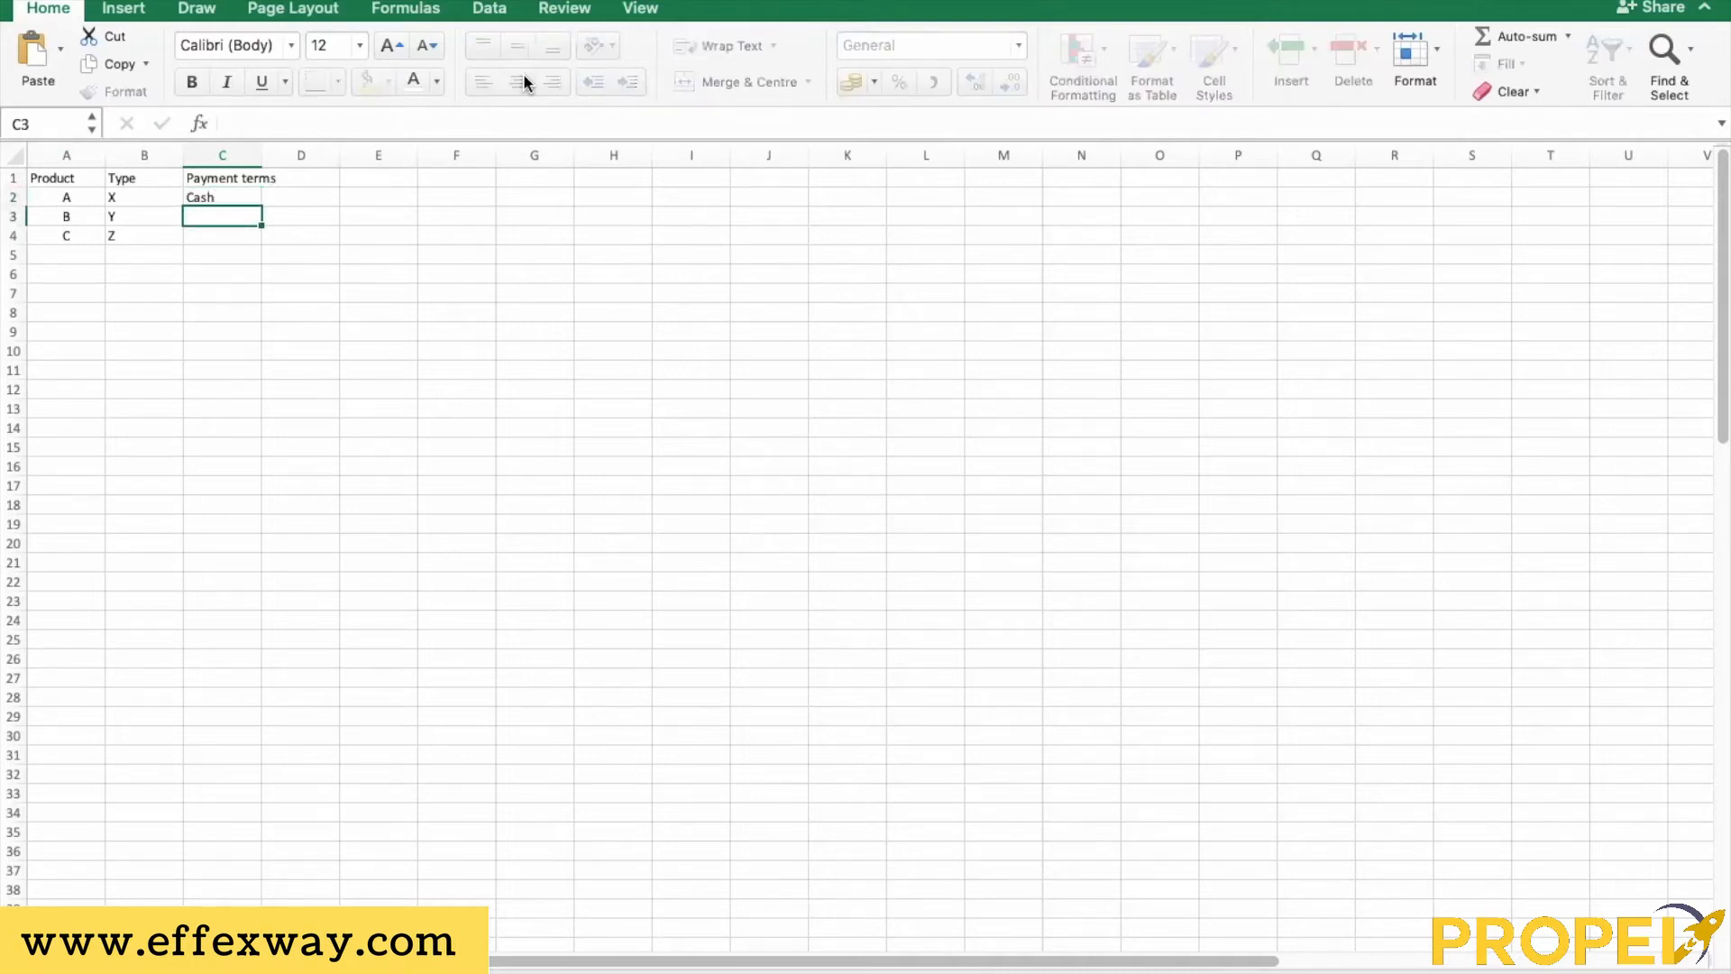
pyautogui.write('Cheque')
pyautogui.press('Return')
pyautogui.write('P2p')
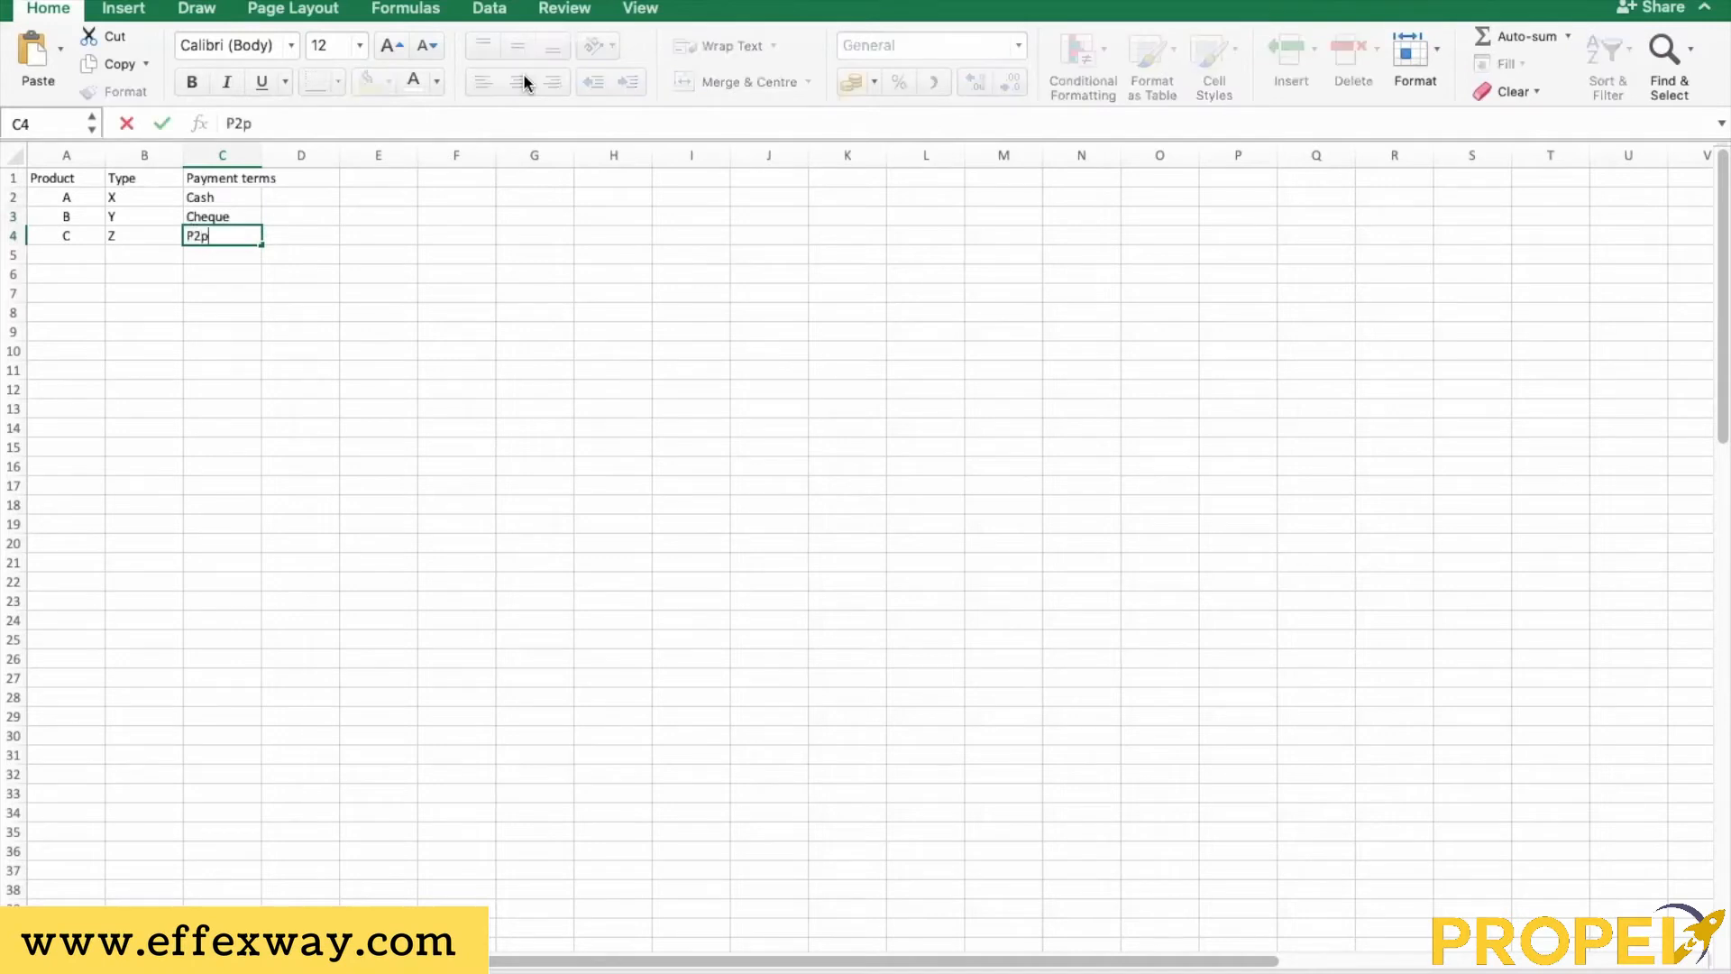
pyautogui.press('BackSpace')
pyautogui.write('P')
pyautogui.press('Return')
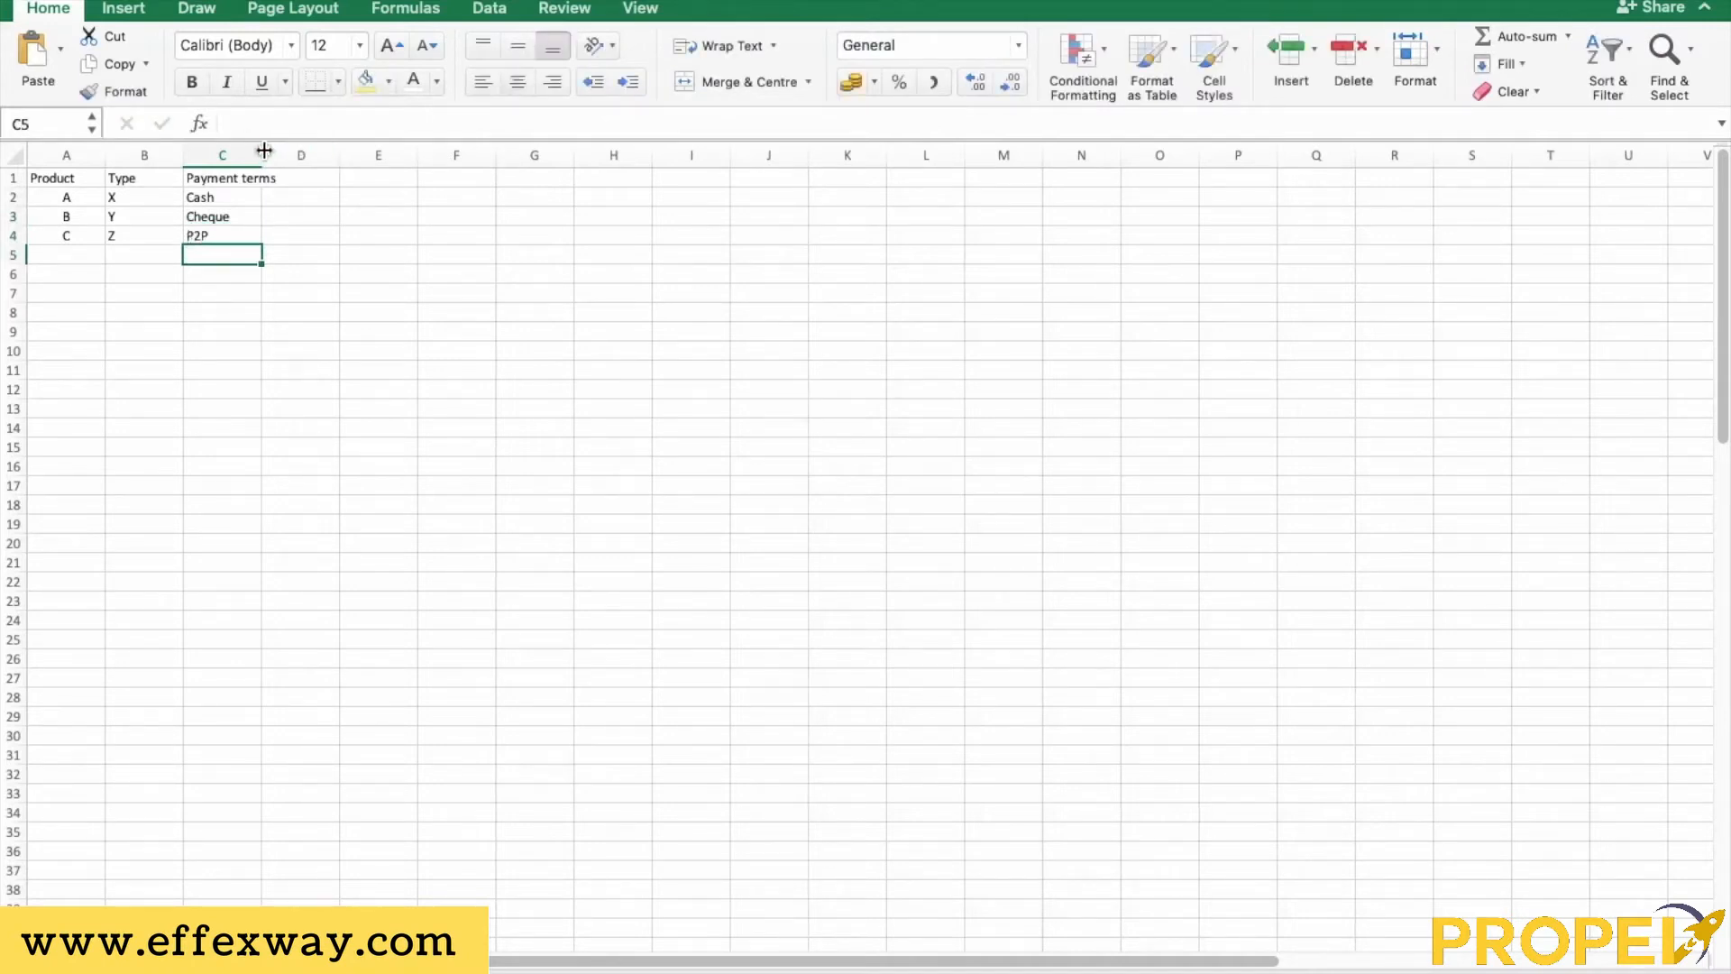
# Widen column C to fit the full Payment terms header
pyautogui.moveTo(261, 151); pyautogui.dragTo(264, 148)
pyautogui.click(257, 236)
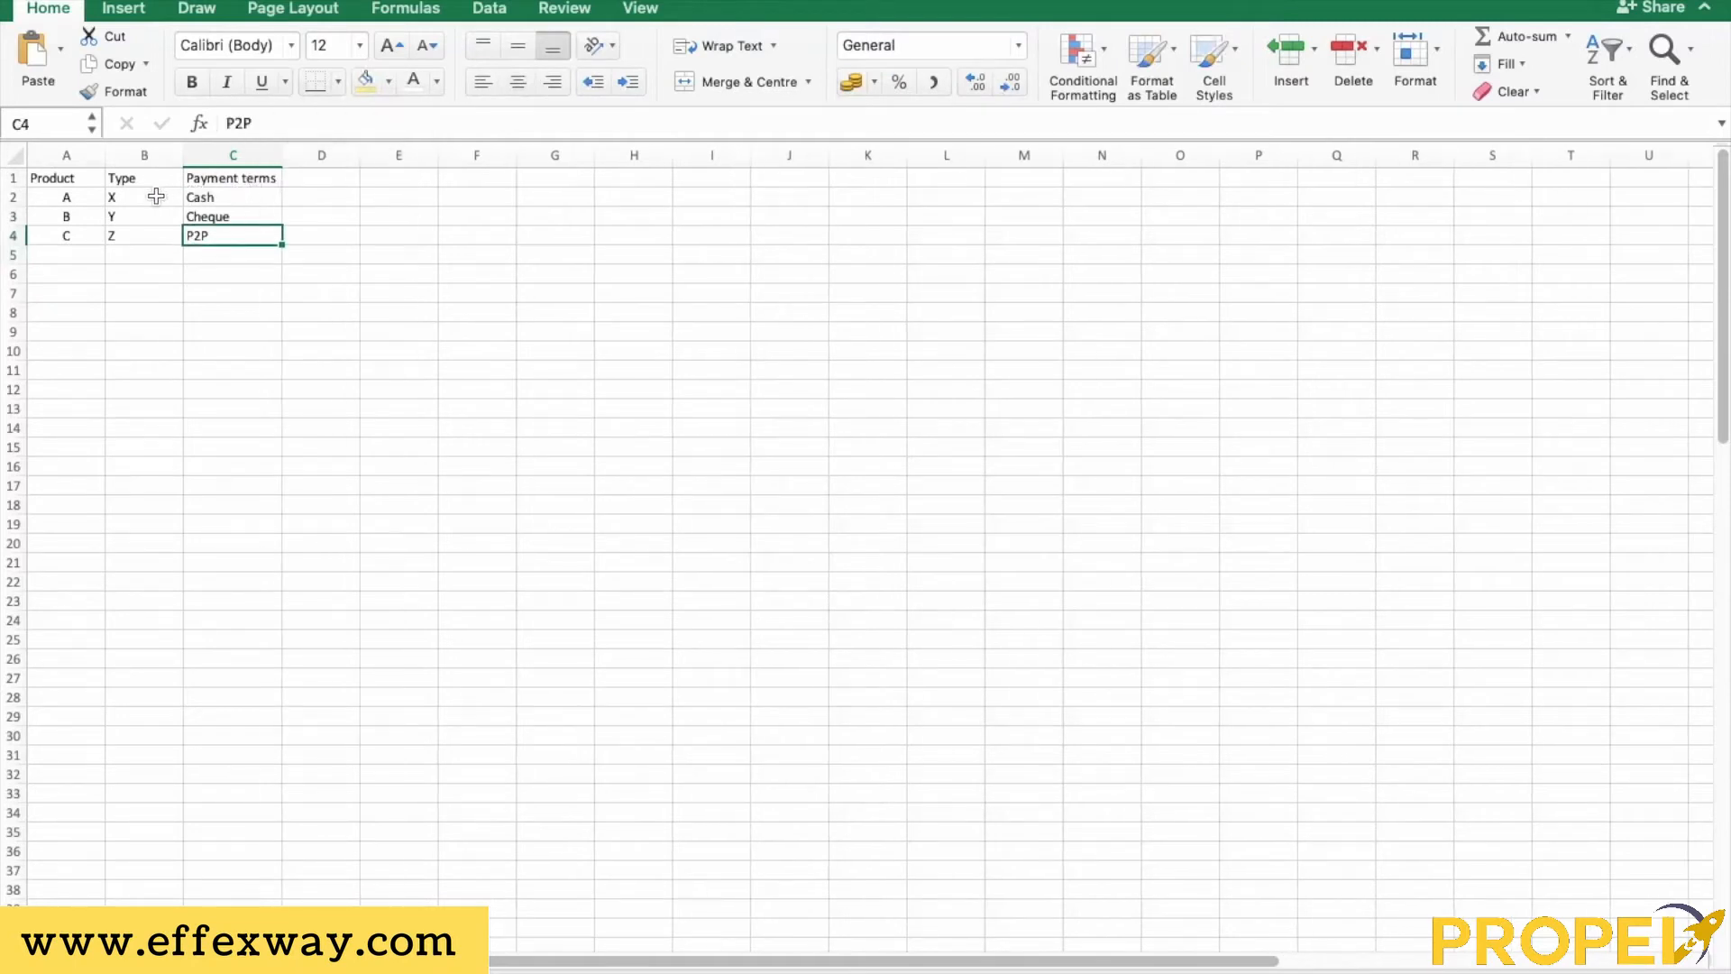
pyautogui.click(88, 196)
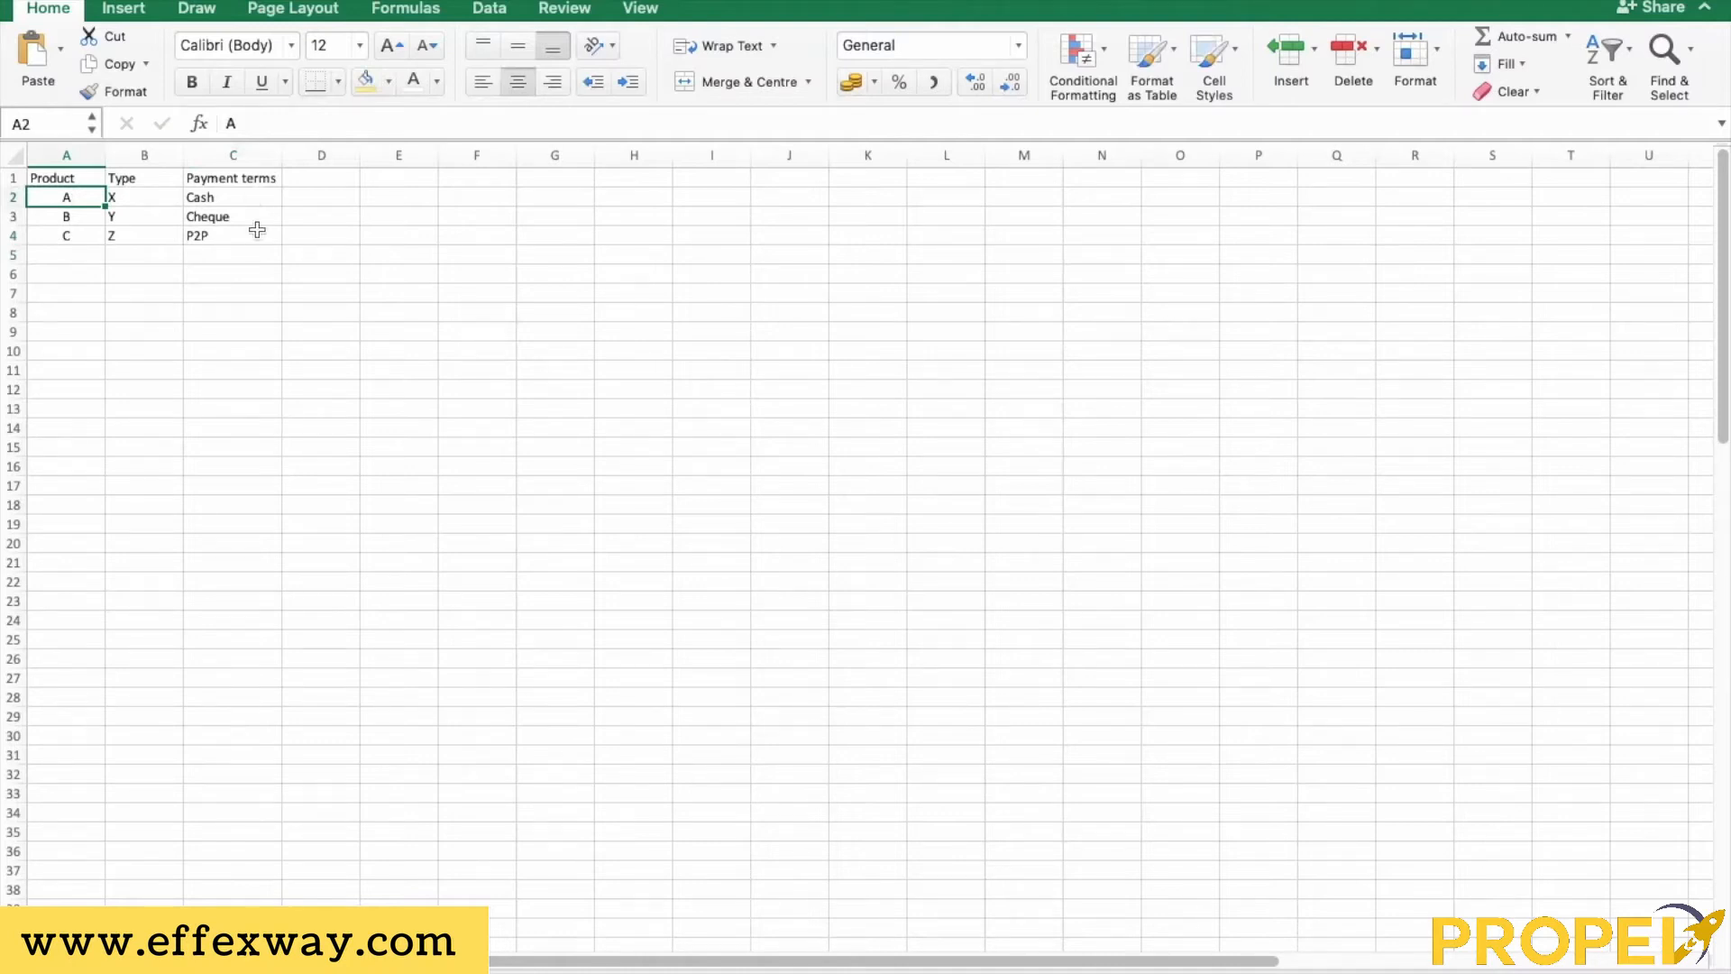
# Add a Quantity header in cell D1 and enter High for product A
pyautogui.click(339, 180)
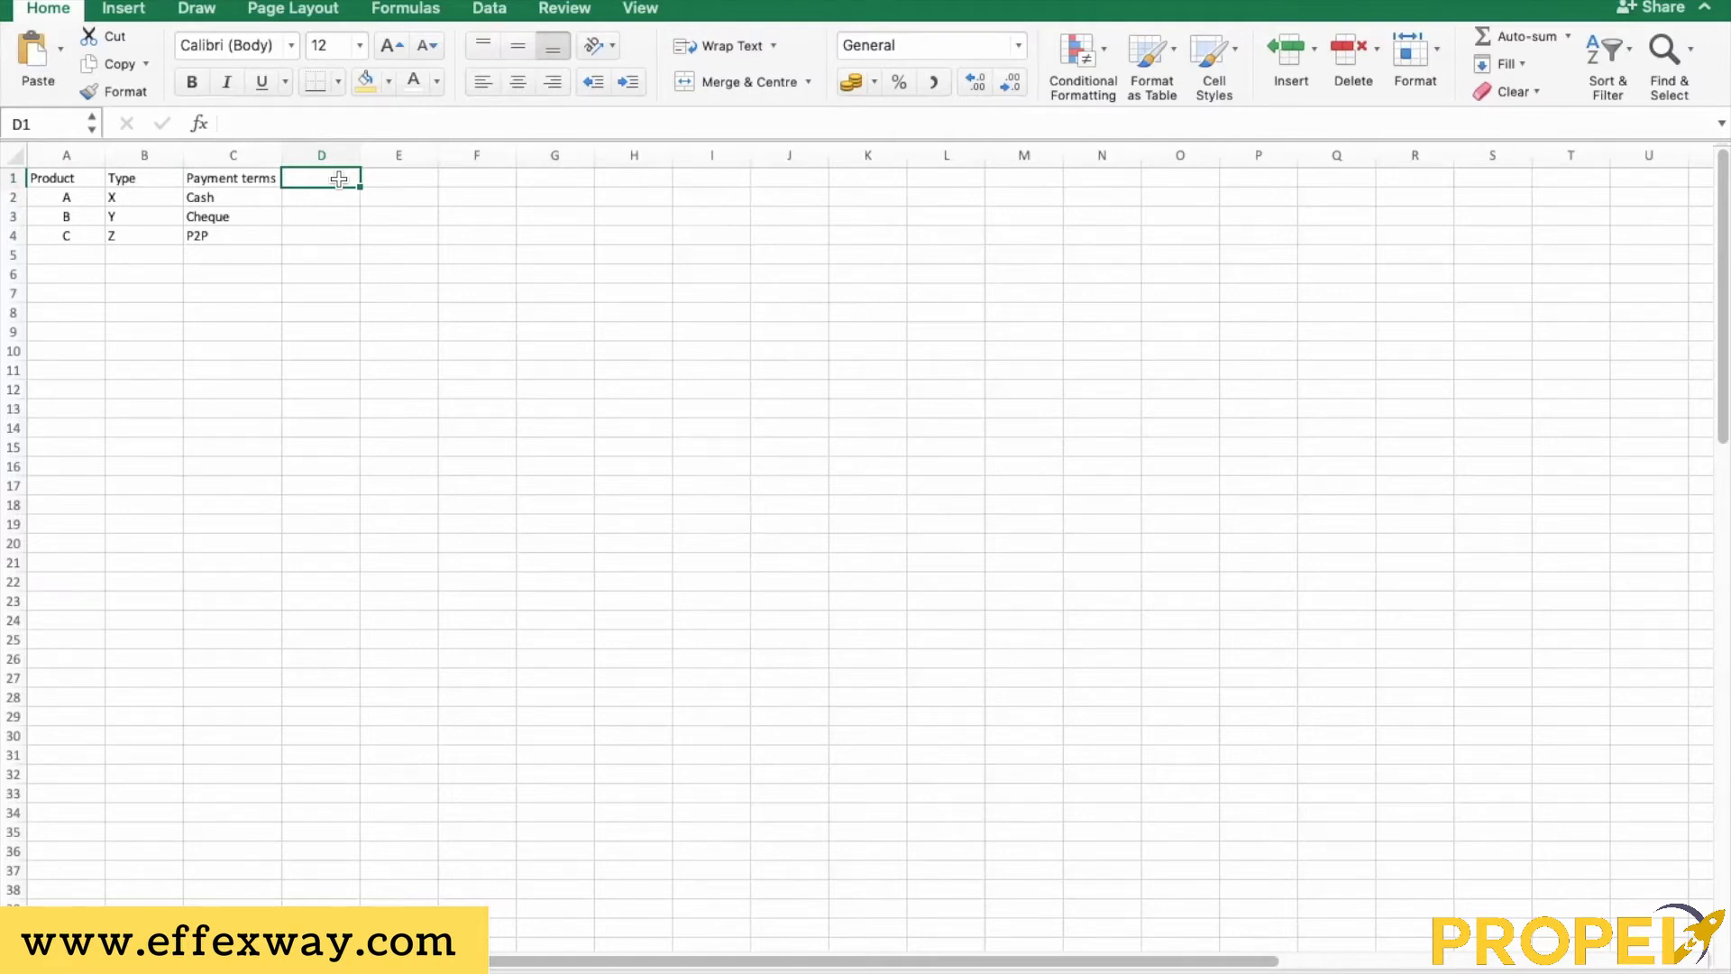
pyautogui.write('Quantity')
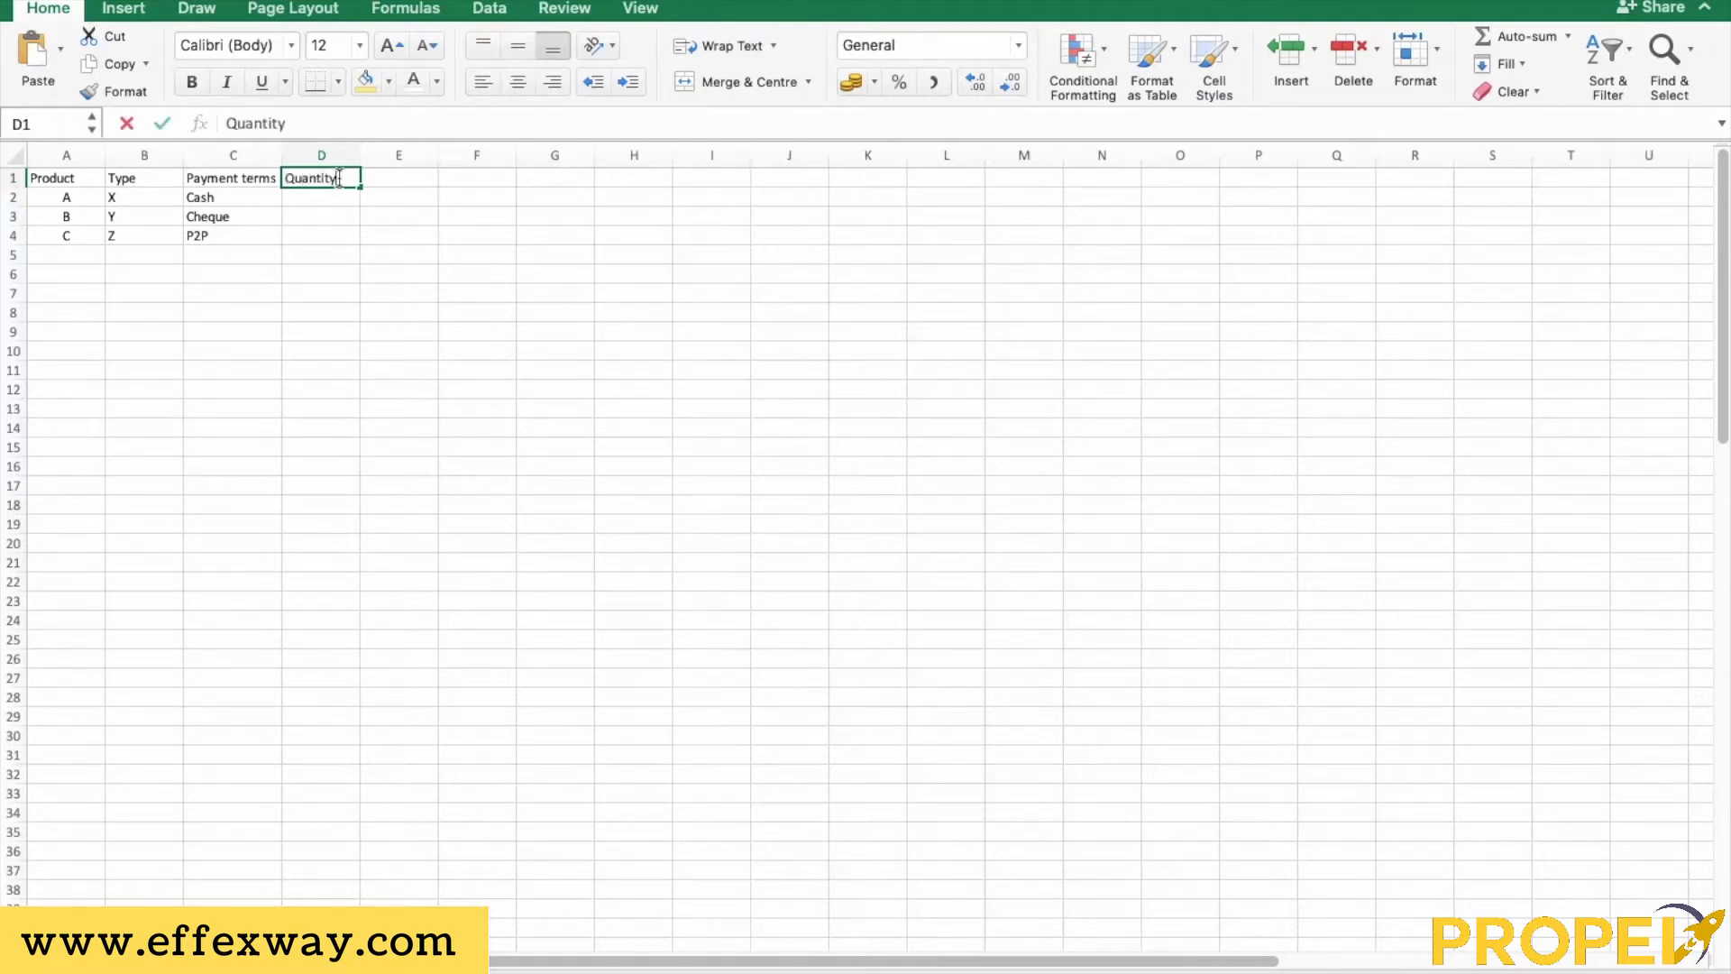
pyautogui.press('Return')
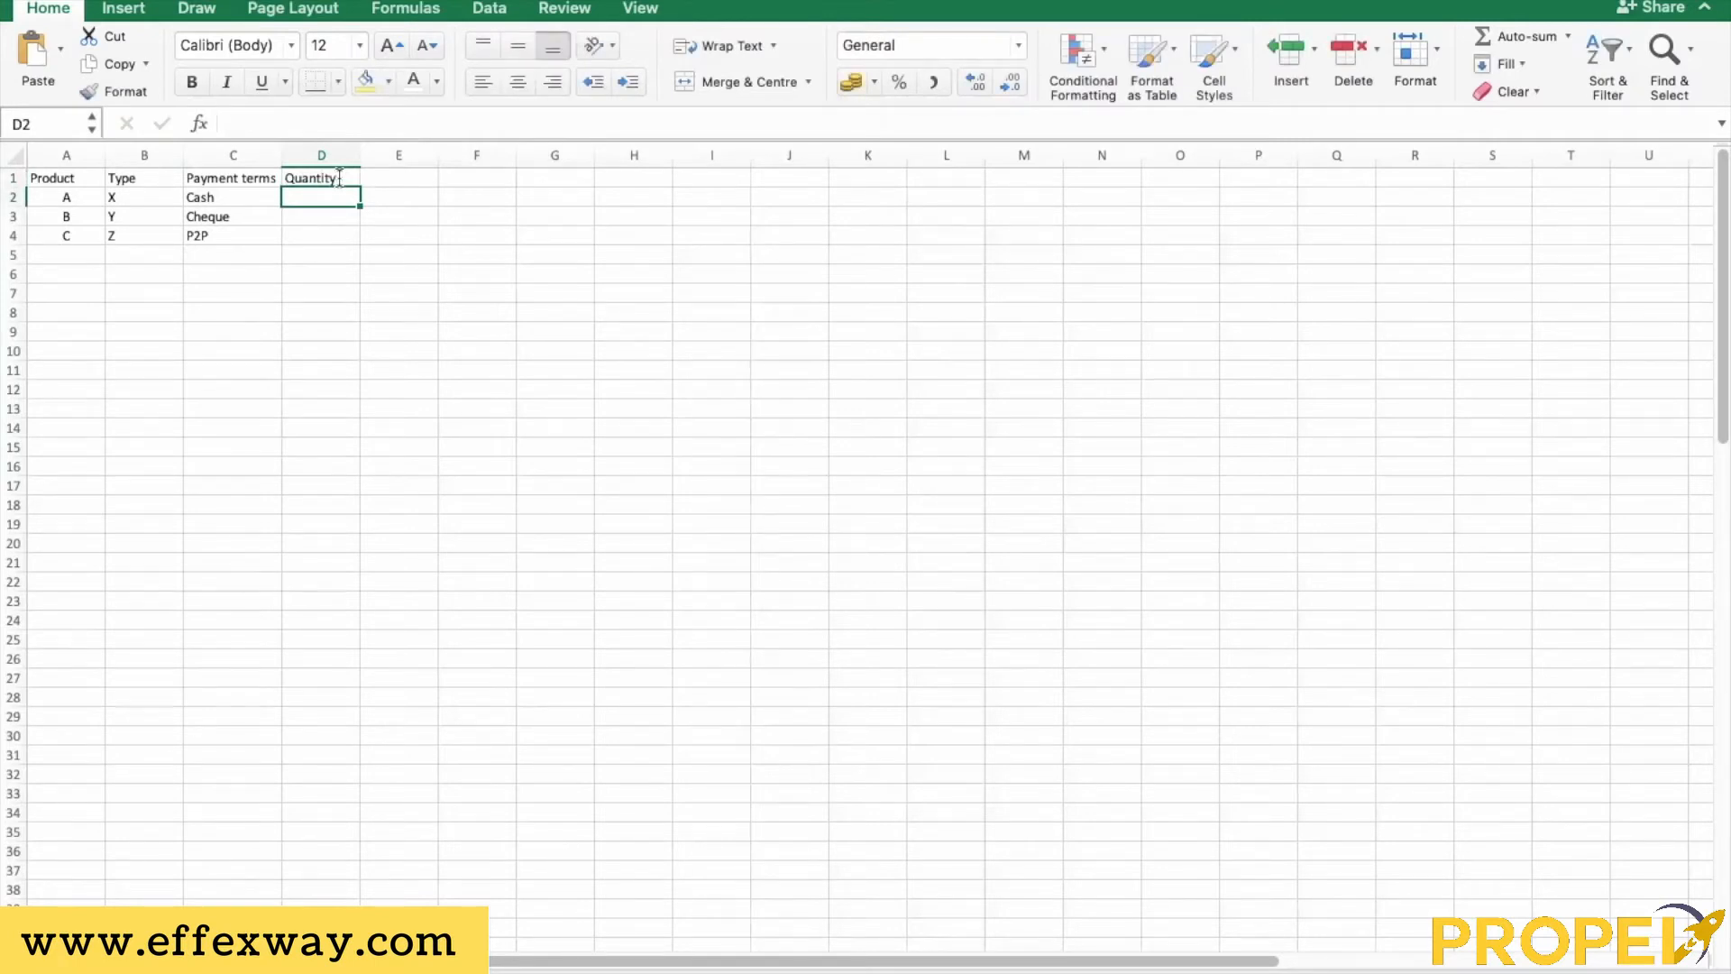
pyautogui.write('High')
pyautogui.press('Return')
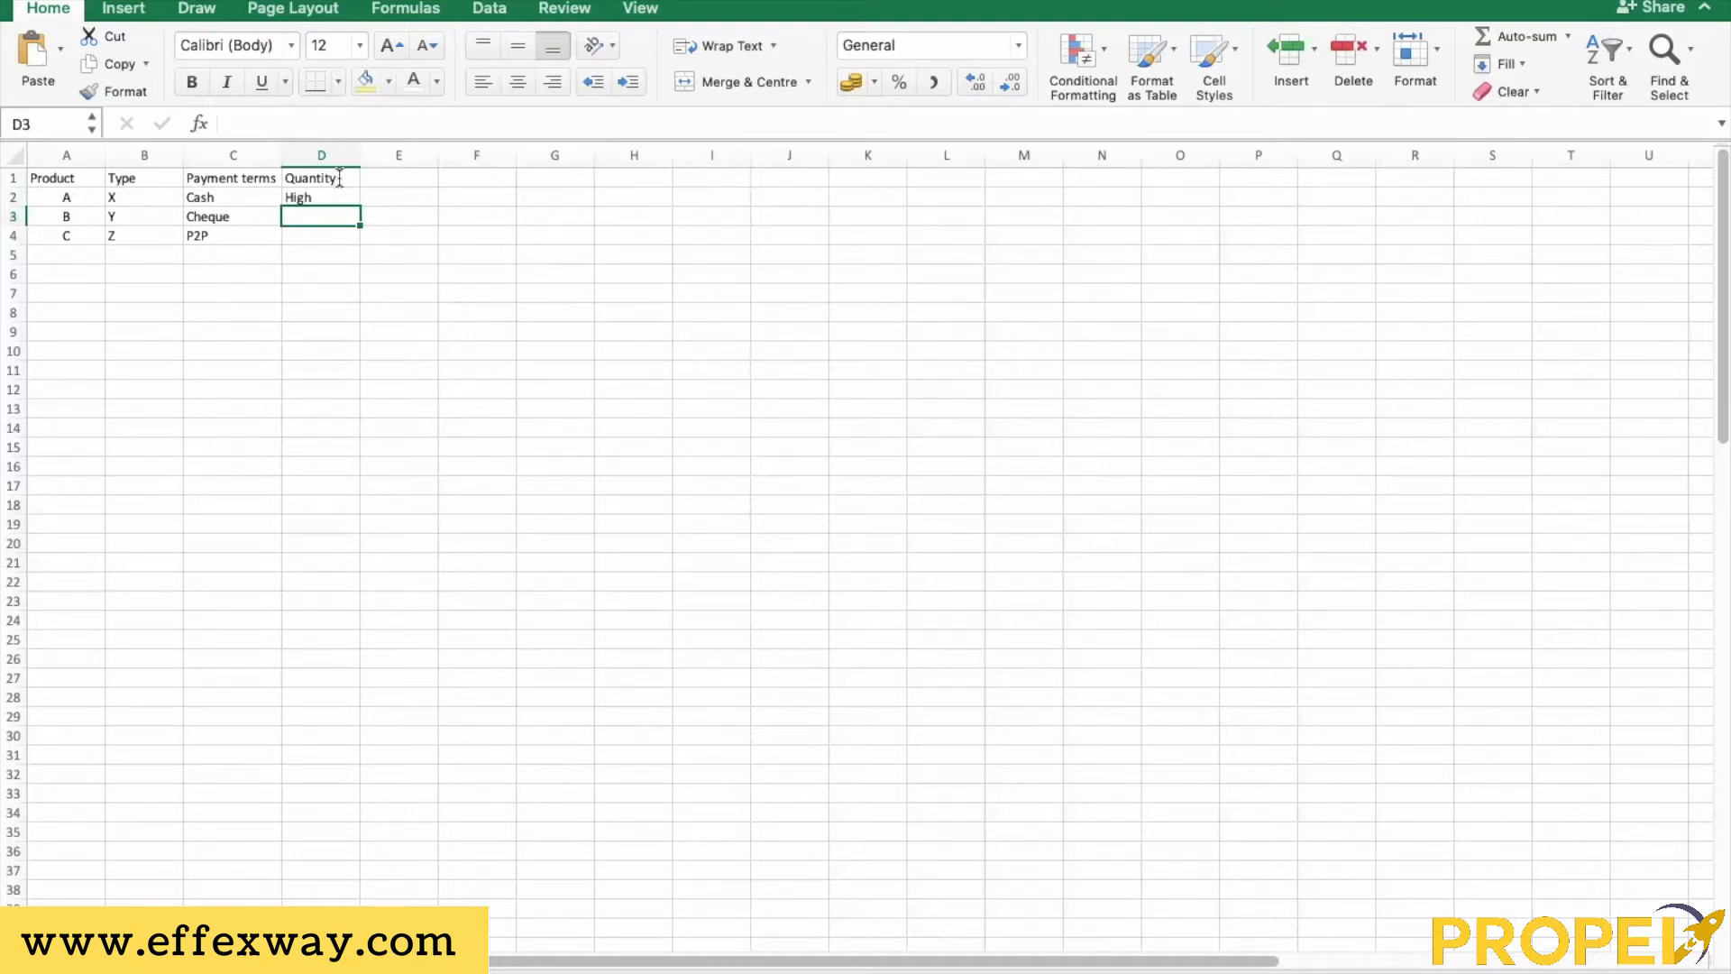
# Enter Medium for product B and Low for product C in the Quantity column
pyautogui.write('Meidum')
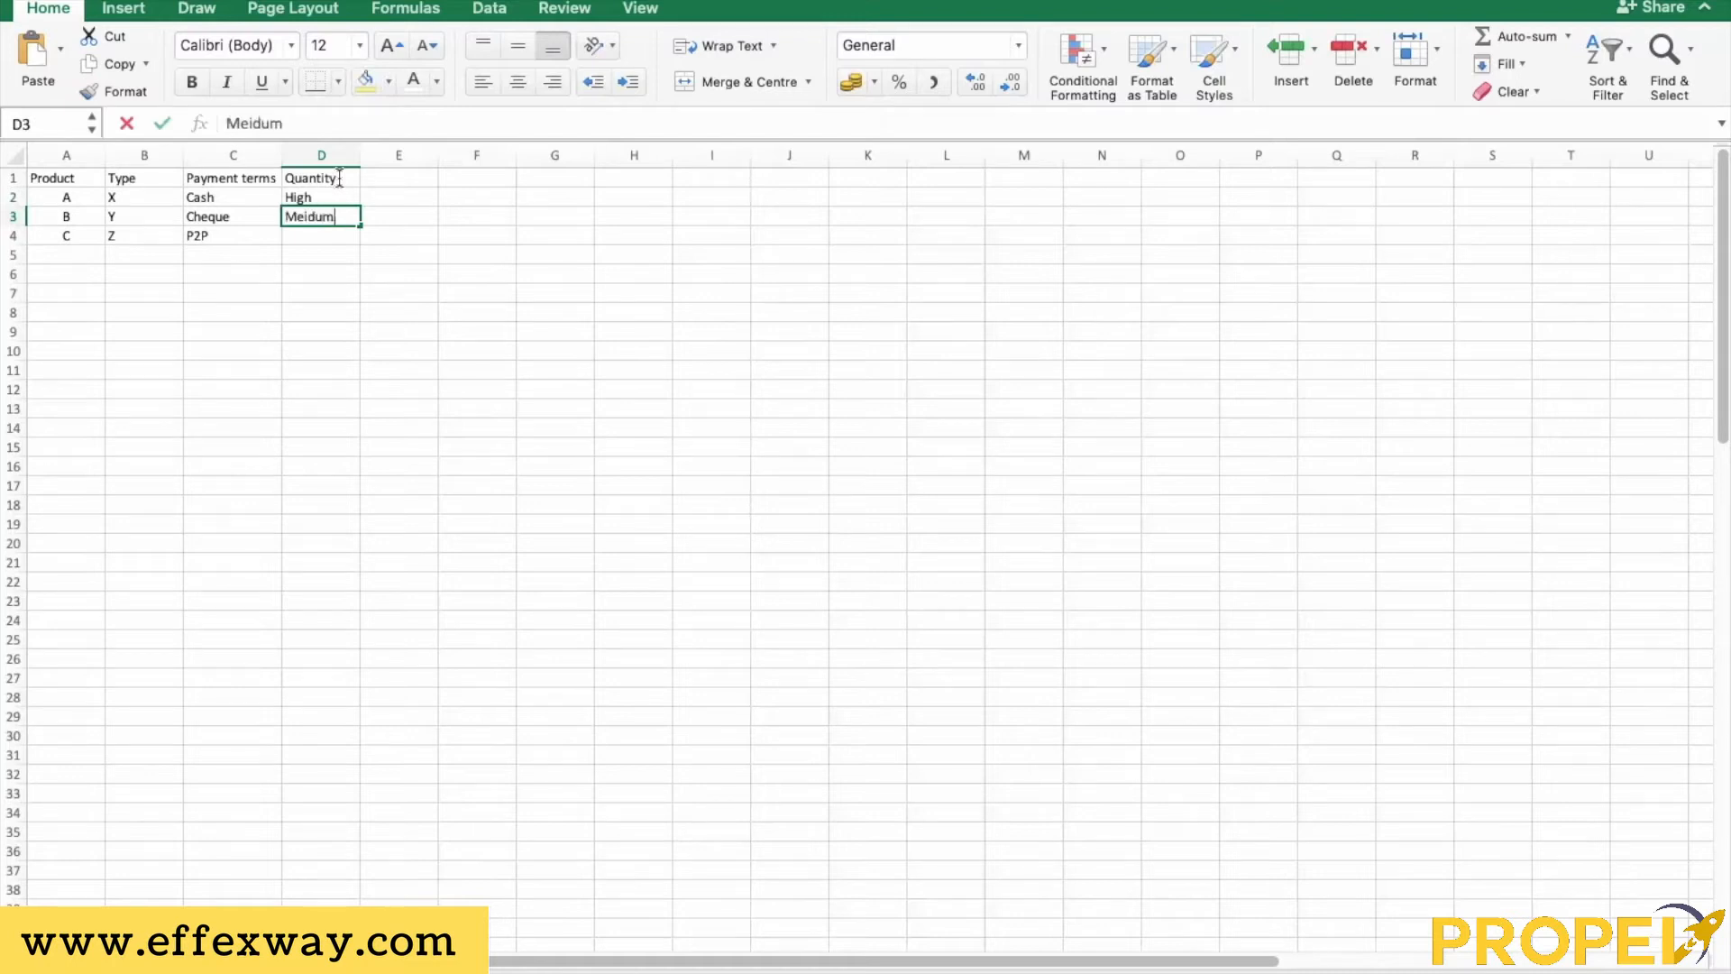
pyautogui.press('BackSpace')
pyautogui.press('BackSpace')
pyautogui.press('BackSpace')
pyautogui.press('BackSpace')
pyautogui.press('BackSpace')
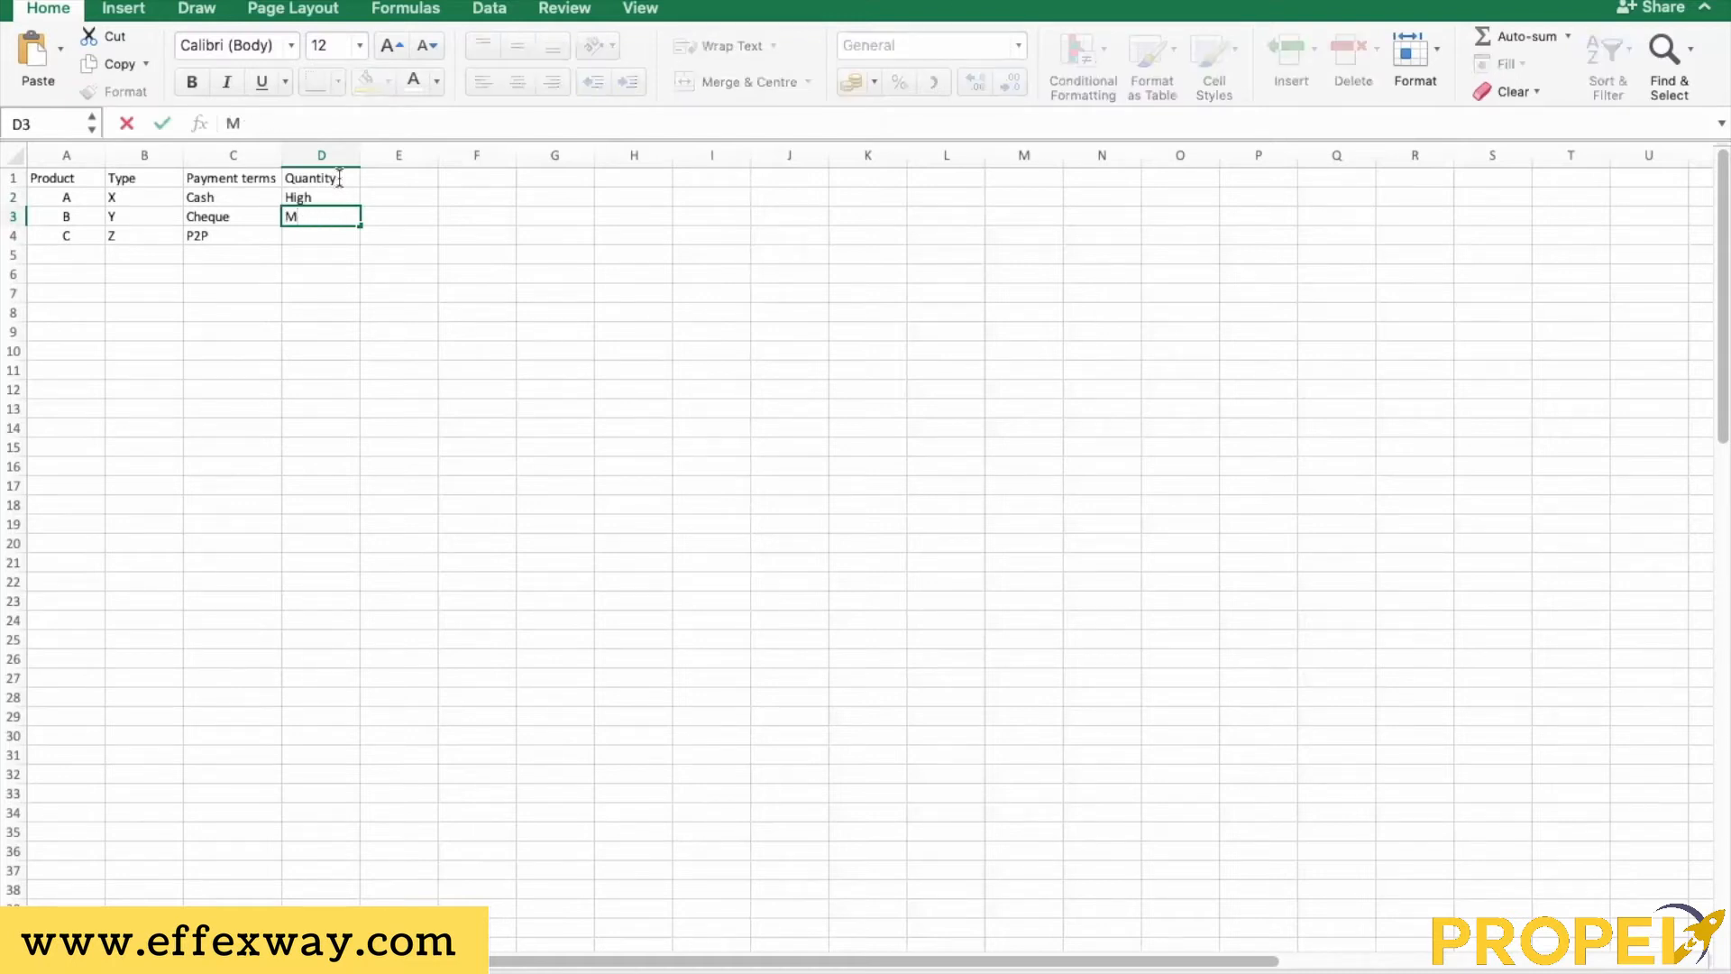
pyautogui.write('edium')
pyautogui.press('Return')
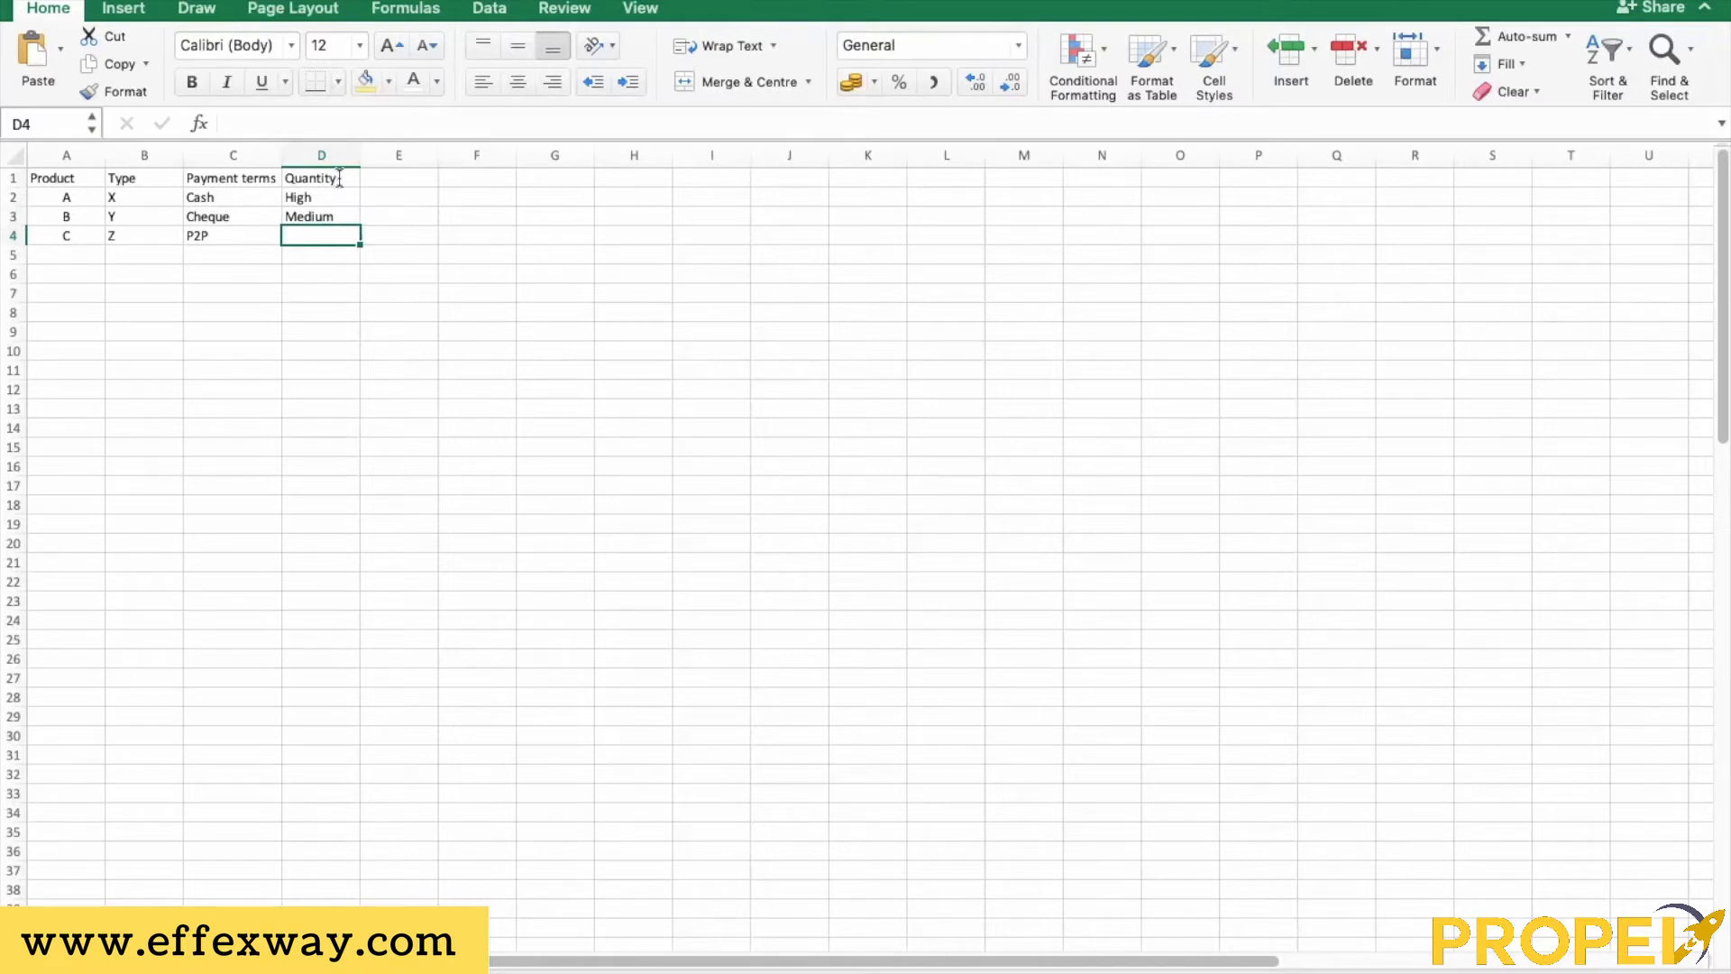
pyautogui.write('Low')
pyautogui.press('Return')
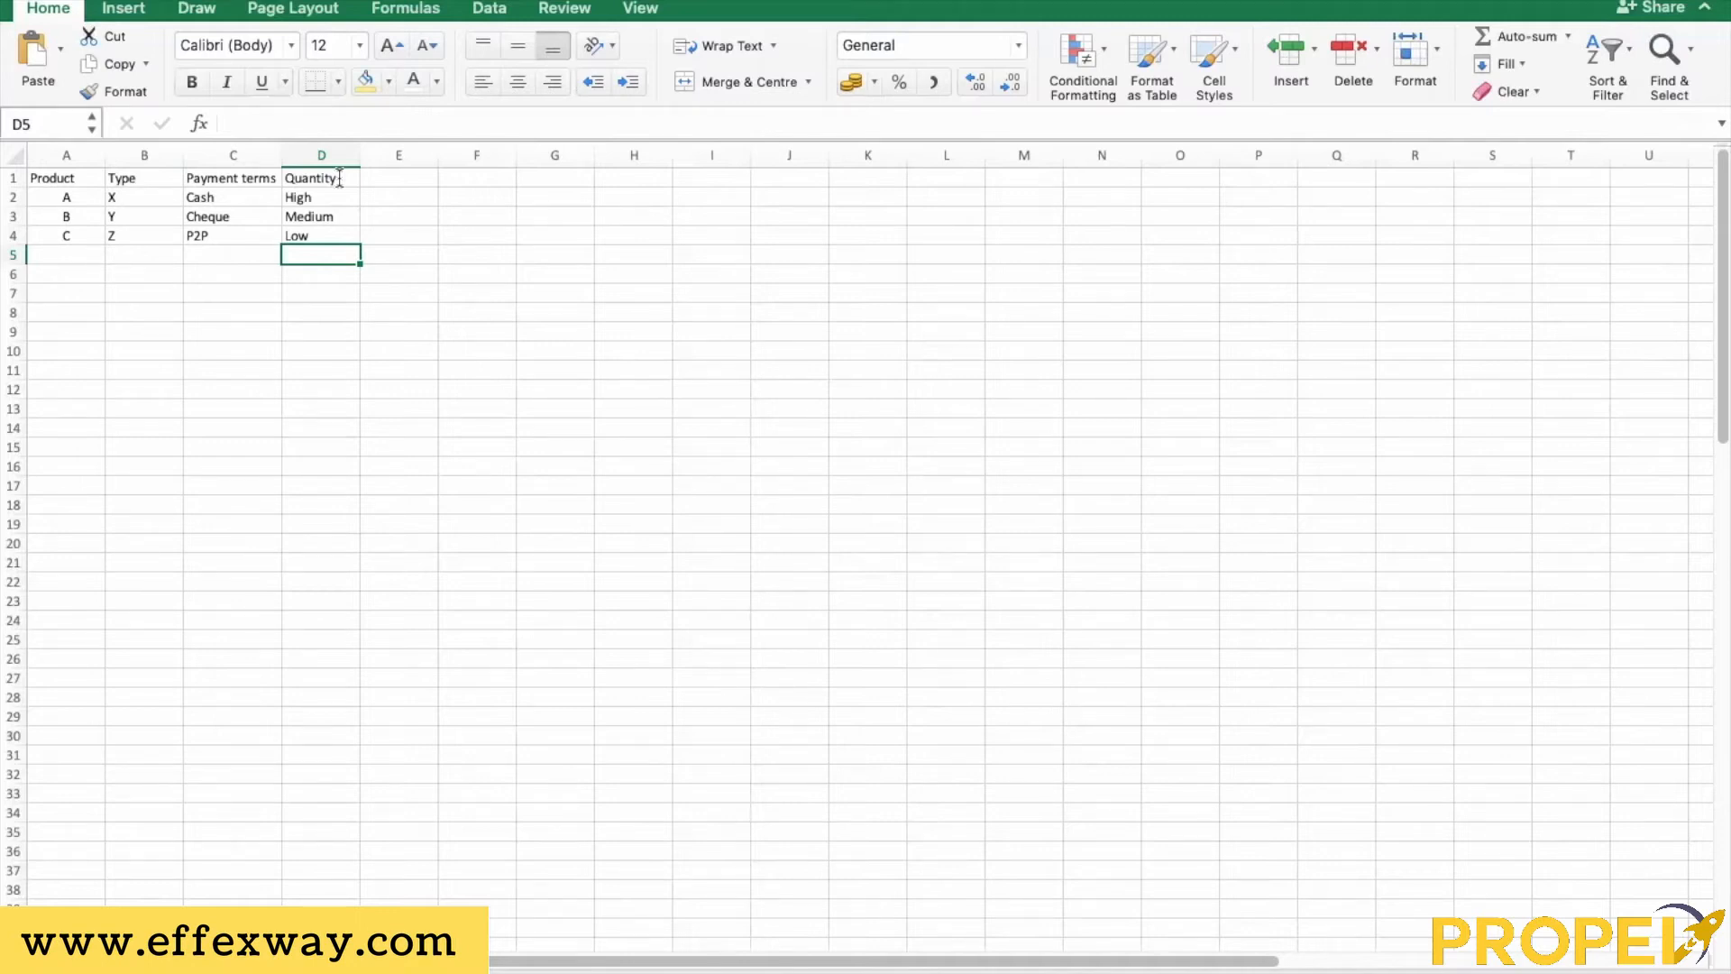
pyautogui.click(74, 181)
pyautogui.hotkey('shift', 'Right')
pyautogui.hotkey('shift', 'Right')
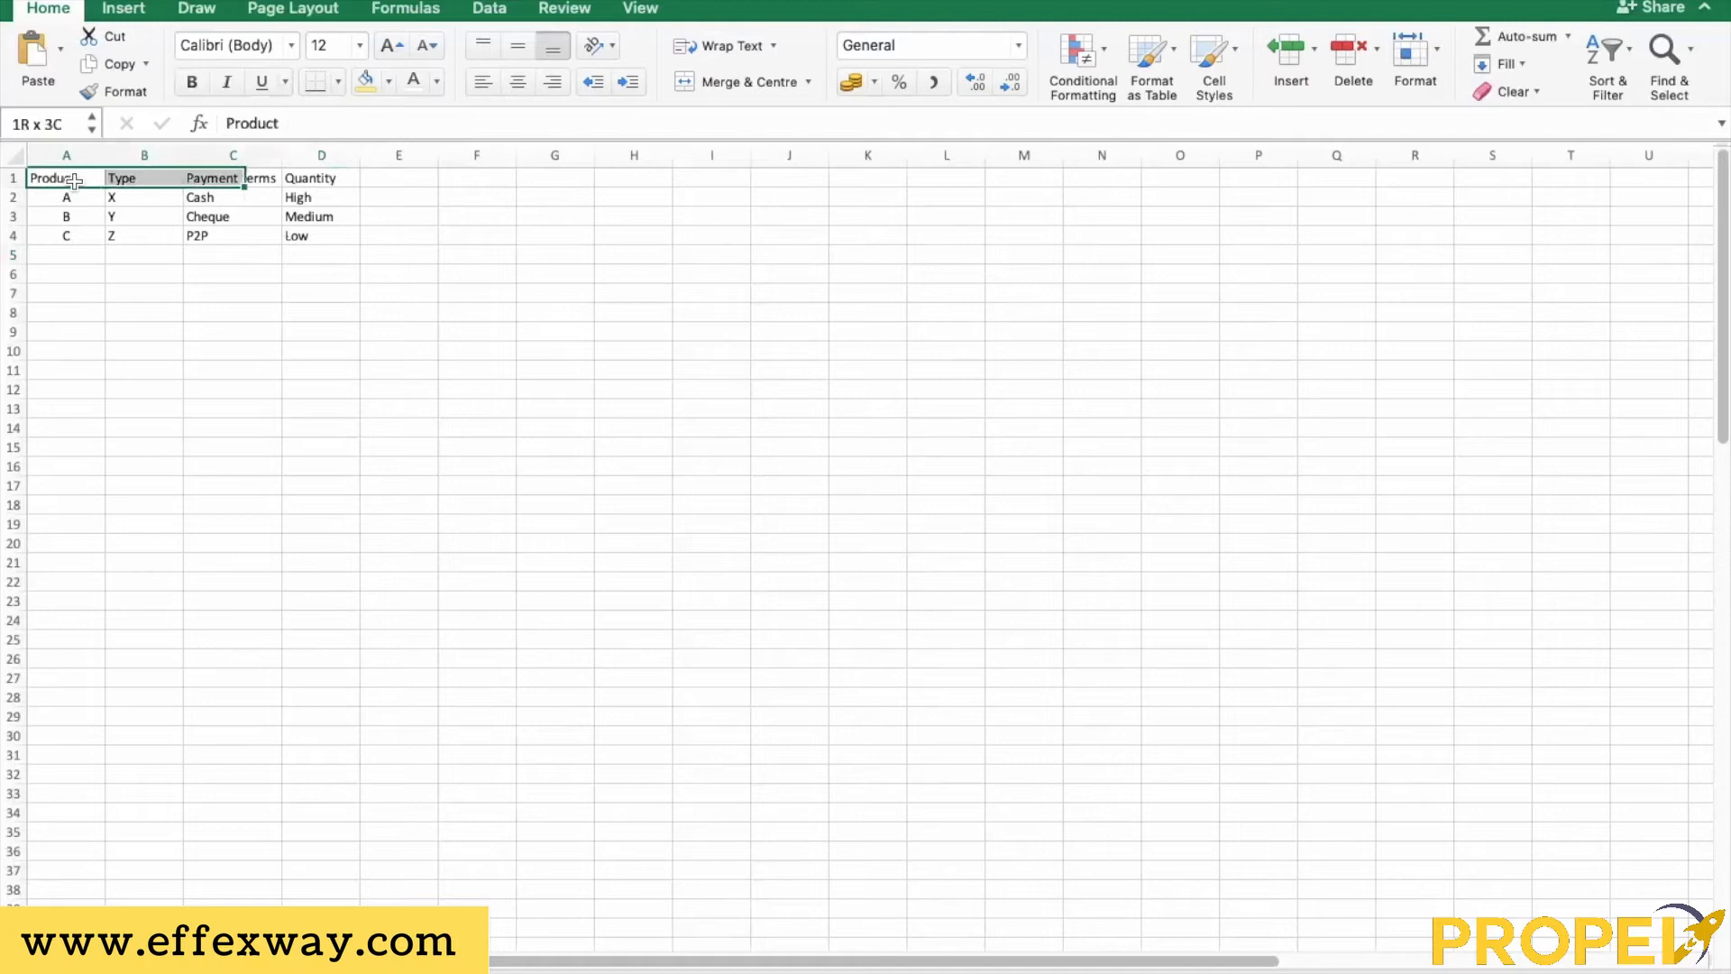
pyautogui.hotkey('shift', 'Right')
pyautogui.press('super+c')
pyautogui.press('Down')
pyautogui.press('Down')
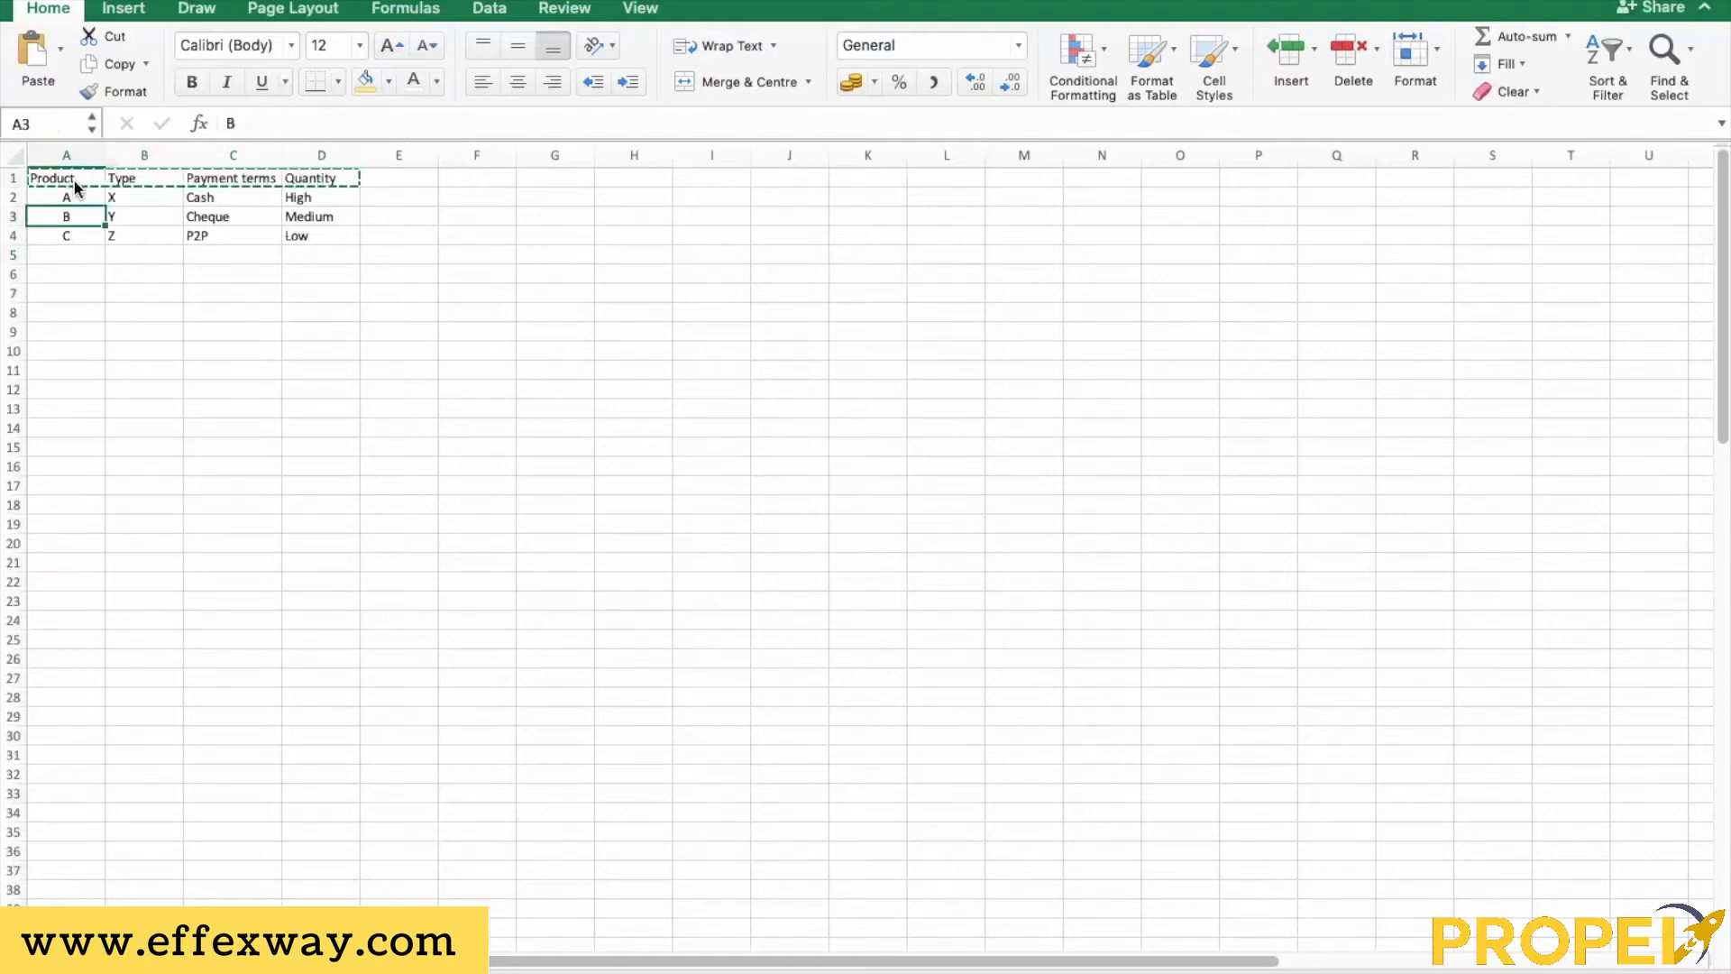
pyautogui.press('Up')
pyautogui.press('Up')
pyautogui.press('Escape')
# Copy the whole table A1:D4 and paste the duplicate starting at cell A8
pyautogui.hotkey('shift', 'Right')
pyautogui.hotkey('shift', 'Right')
pyautogui.hotkey('shift', 'Right')
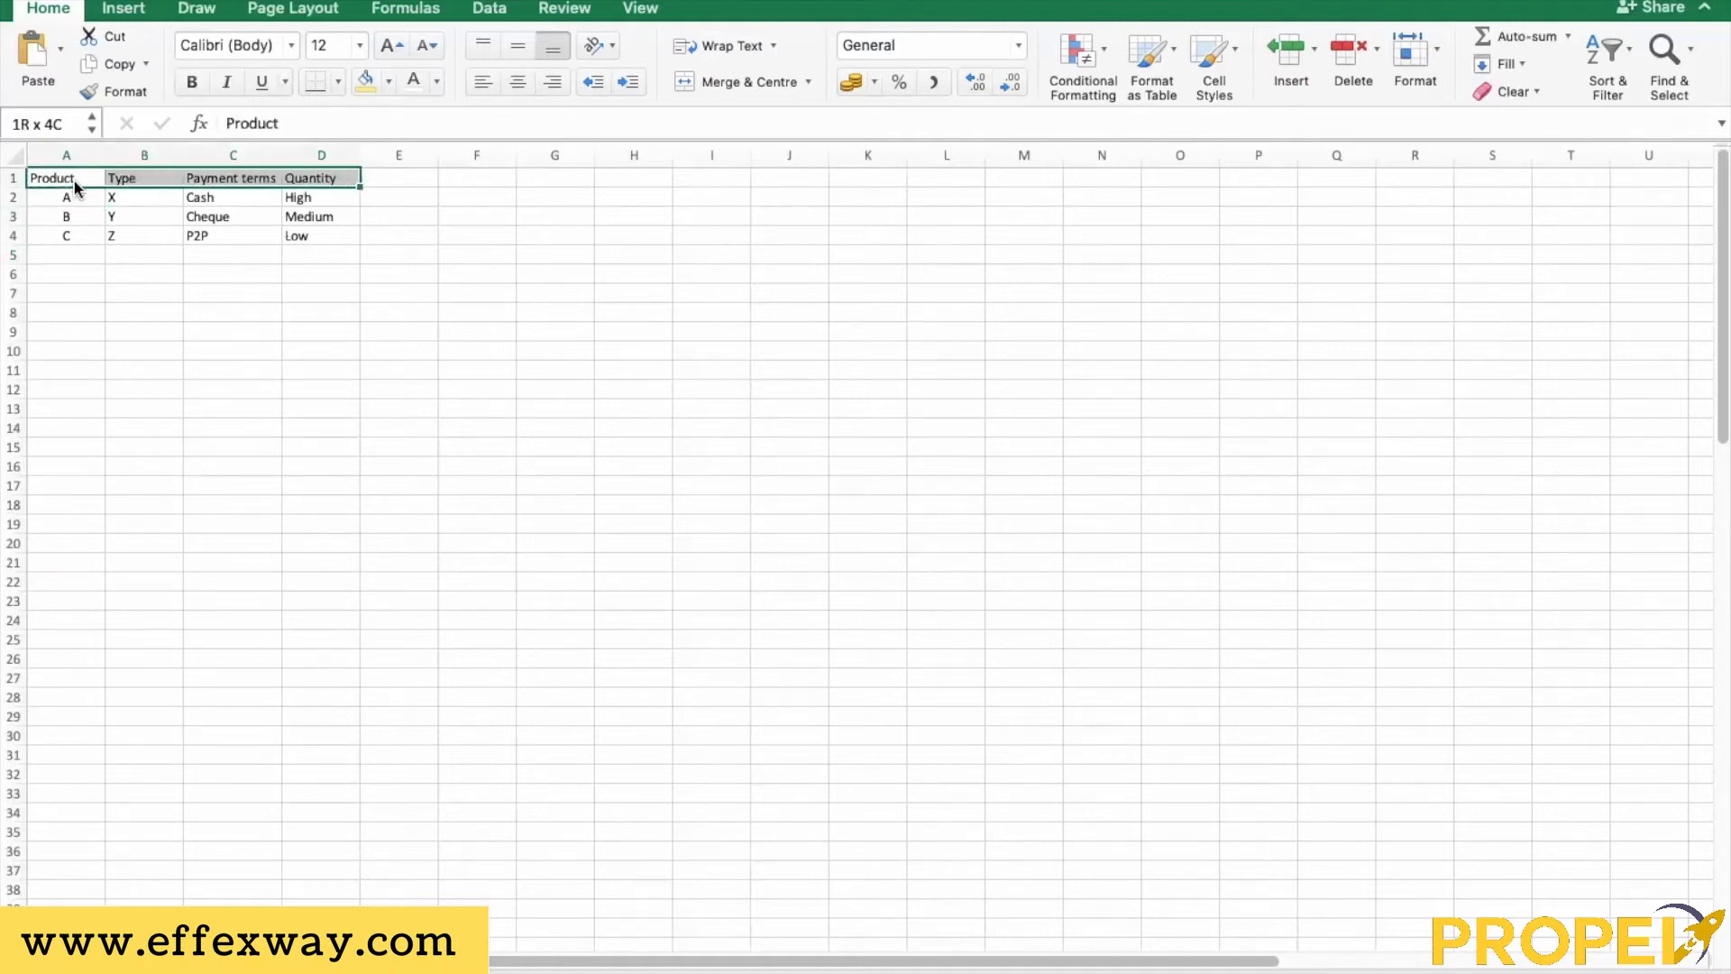
pyautogui.hotkey('shift', 'Down')
pyautogui.hotkey('shift', 'Down')
pyautogui.hotkey('shift', 'Down')
pyautogui.press('super+c')
pyautogui.press('Down')
pyautogui.press('Down')
pyautogui.press('Down')
pyautogui.press('Down')
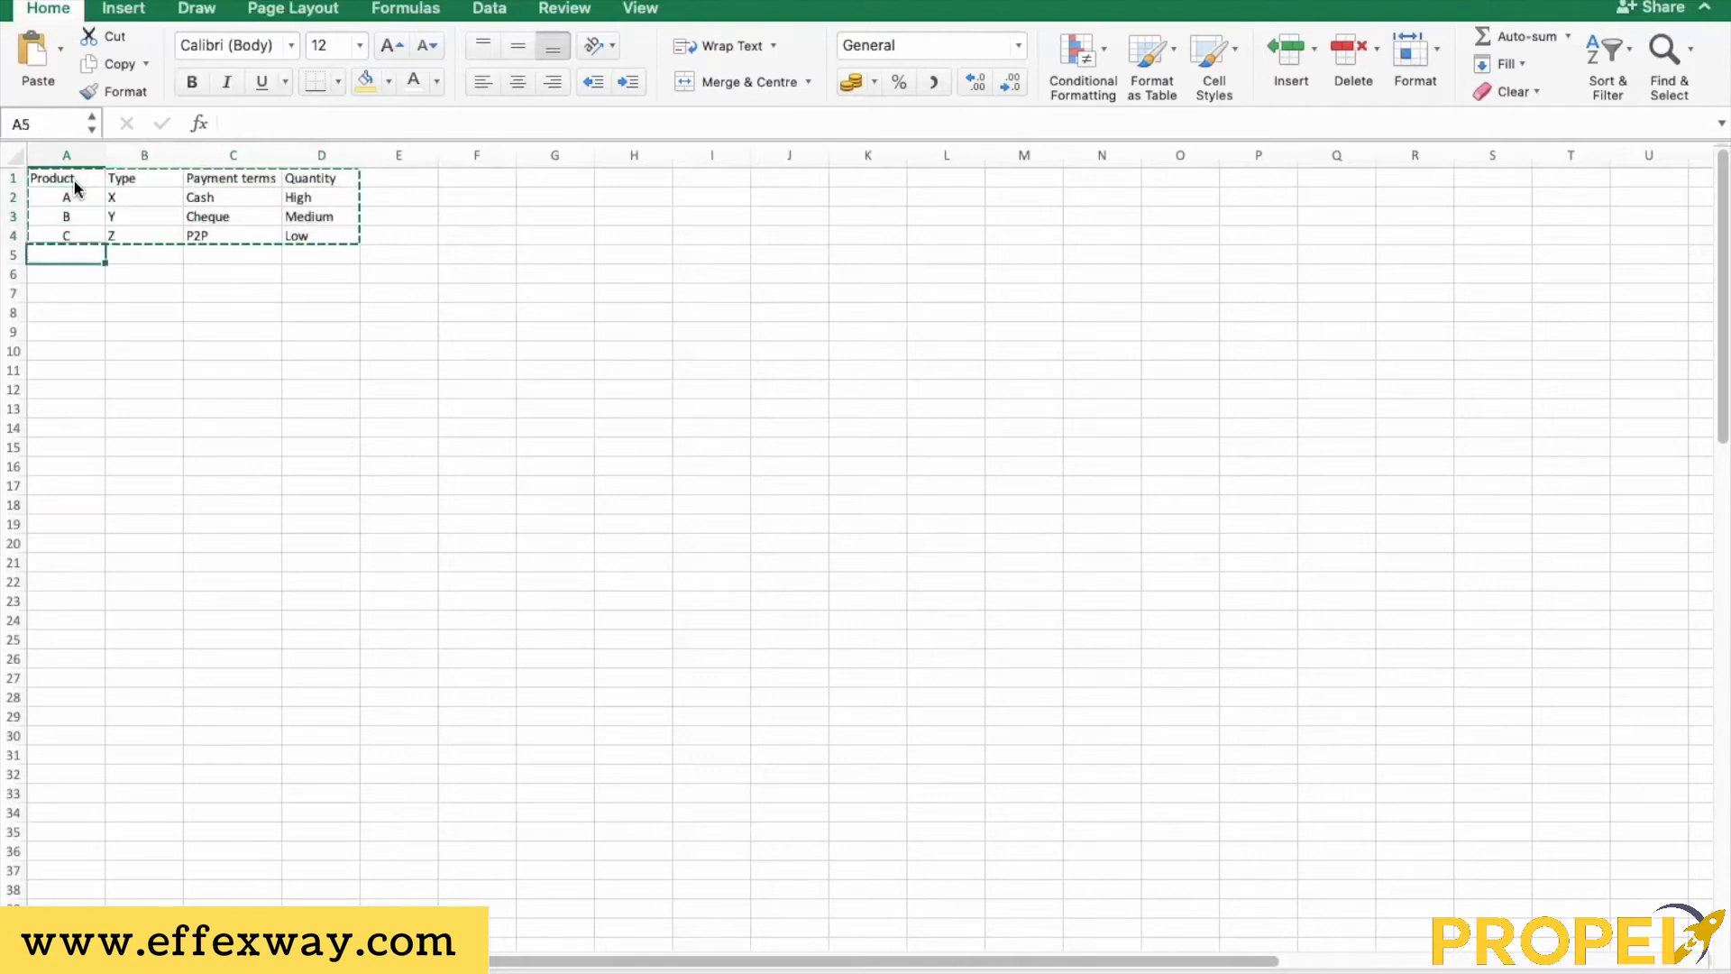
pyautogui.press('Down')
pyautogui.press('Down')
pyautogui.press('Down')
pyautogui.press('super+v')
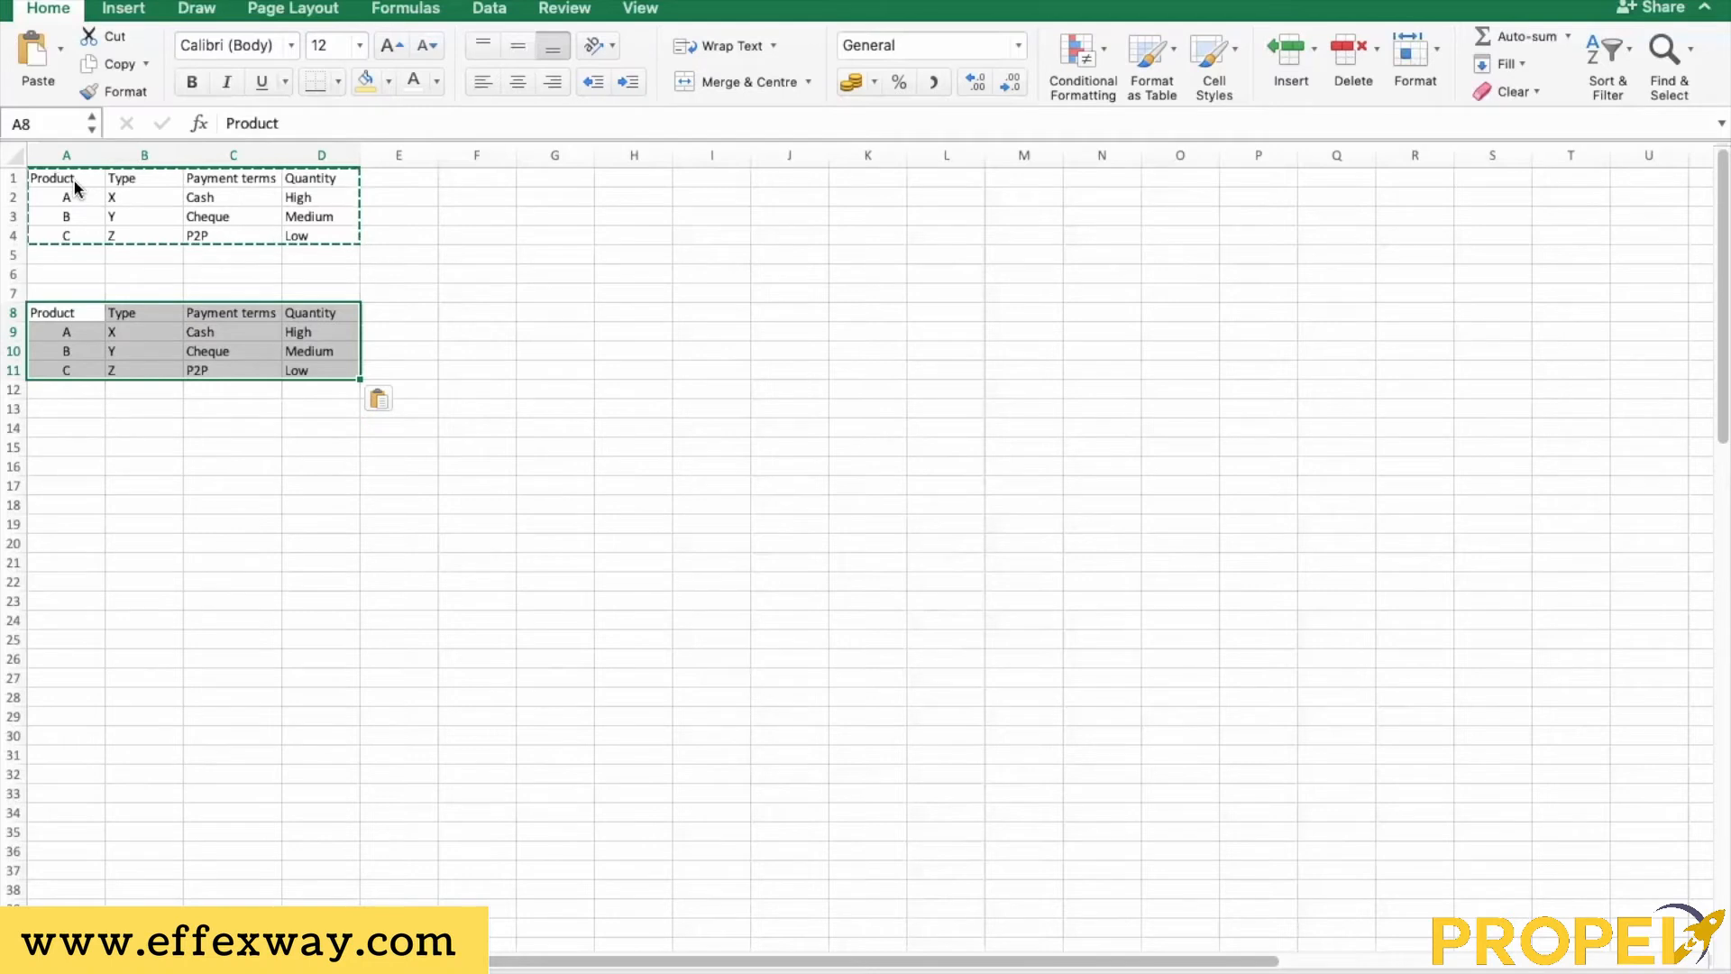
pyautogui.press('Up')
pyautogui.press('Down')
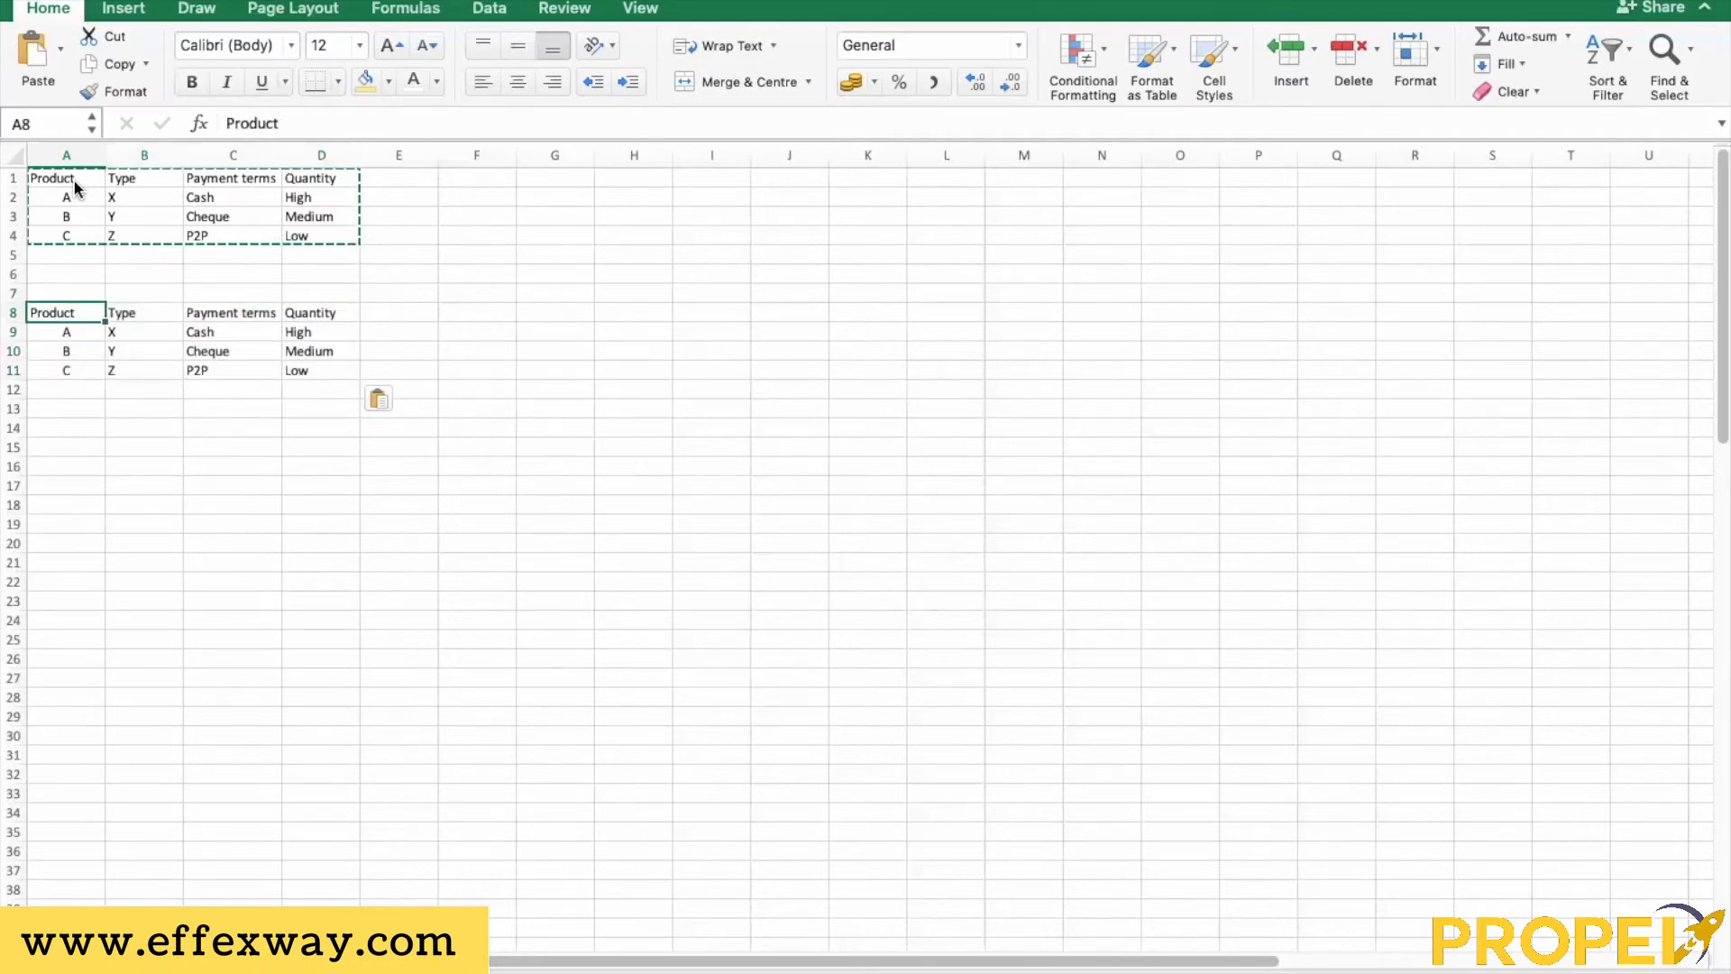
pyautogui.click(339, 310)
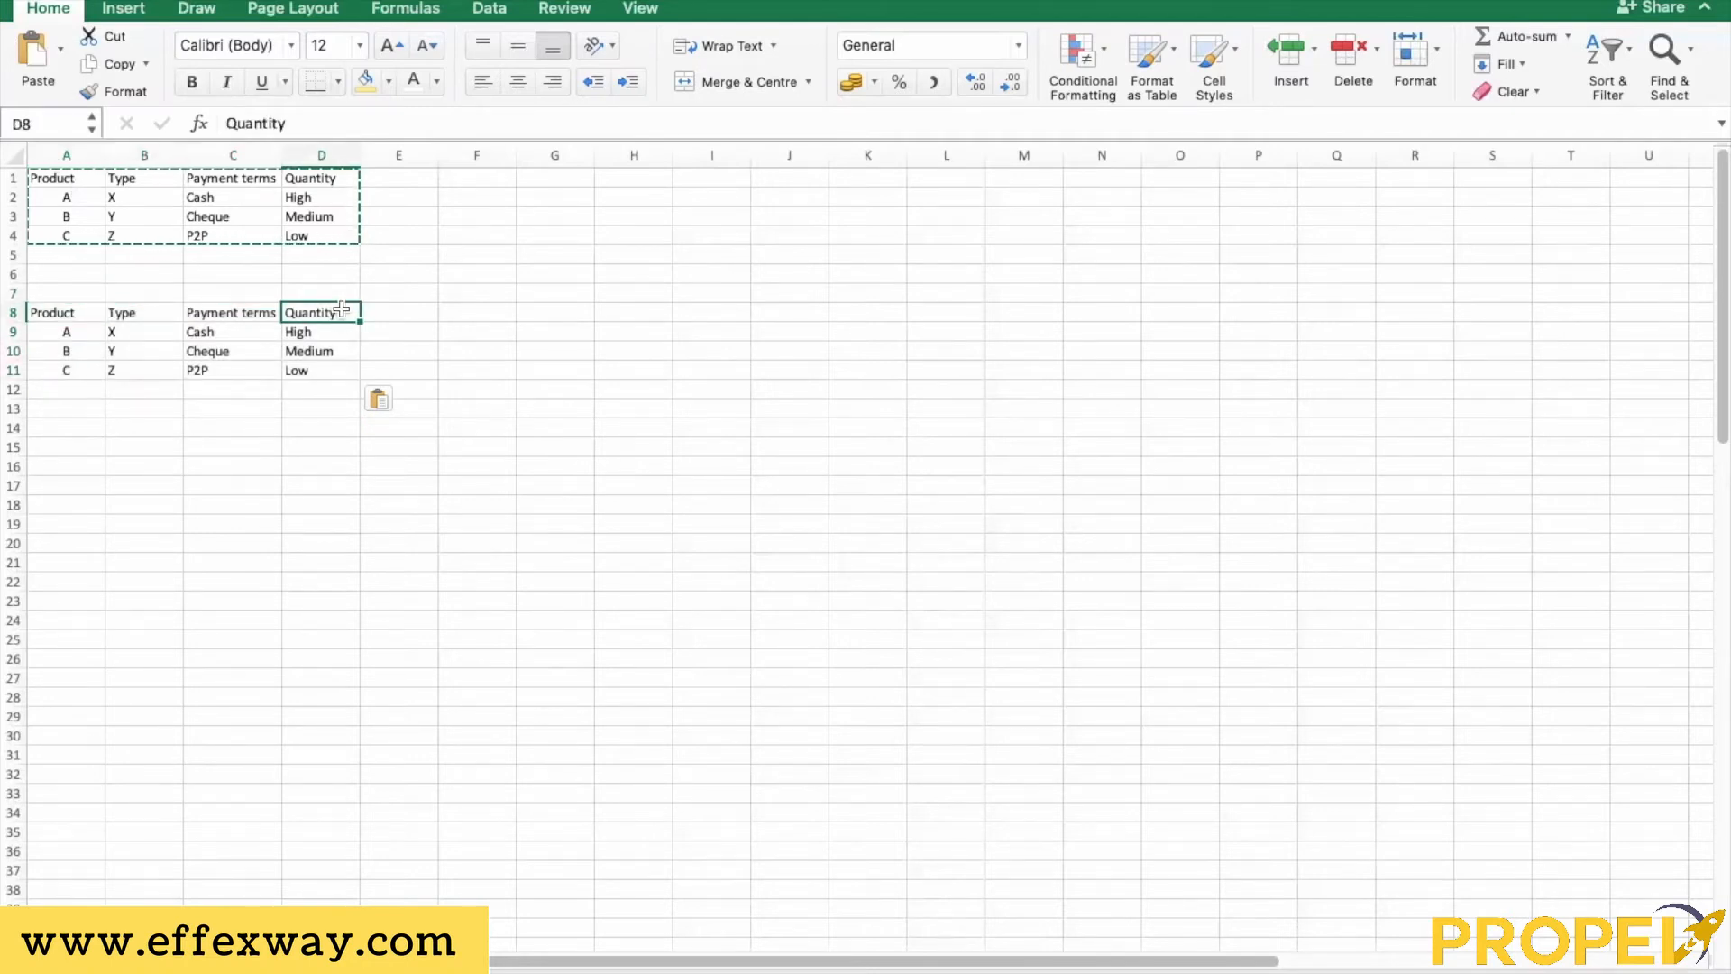
pyautogui.press('Left')
pyautogui.press('Left')
pyautogui.press('Left')
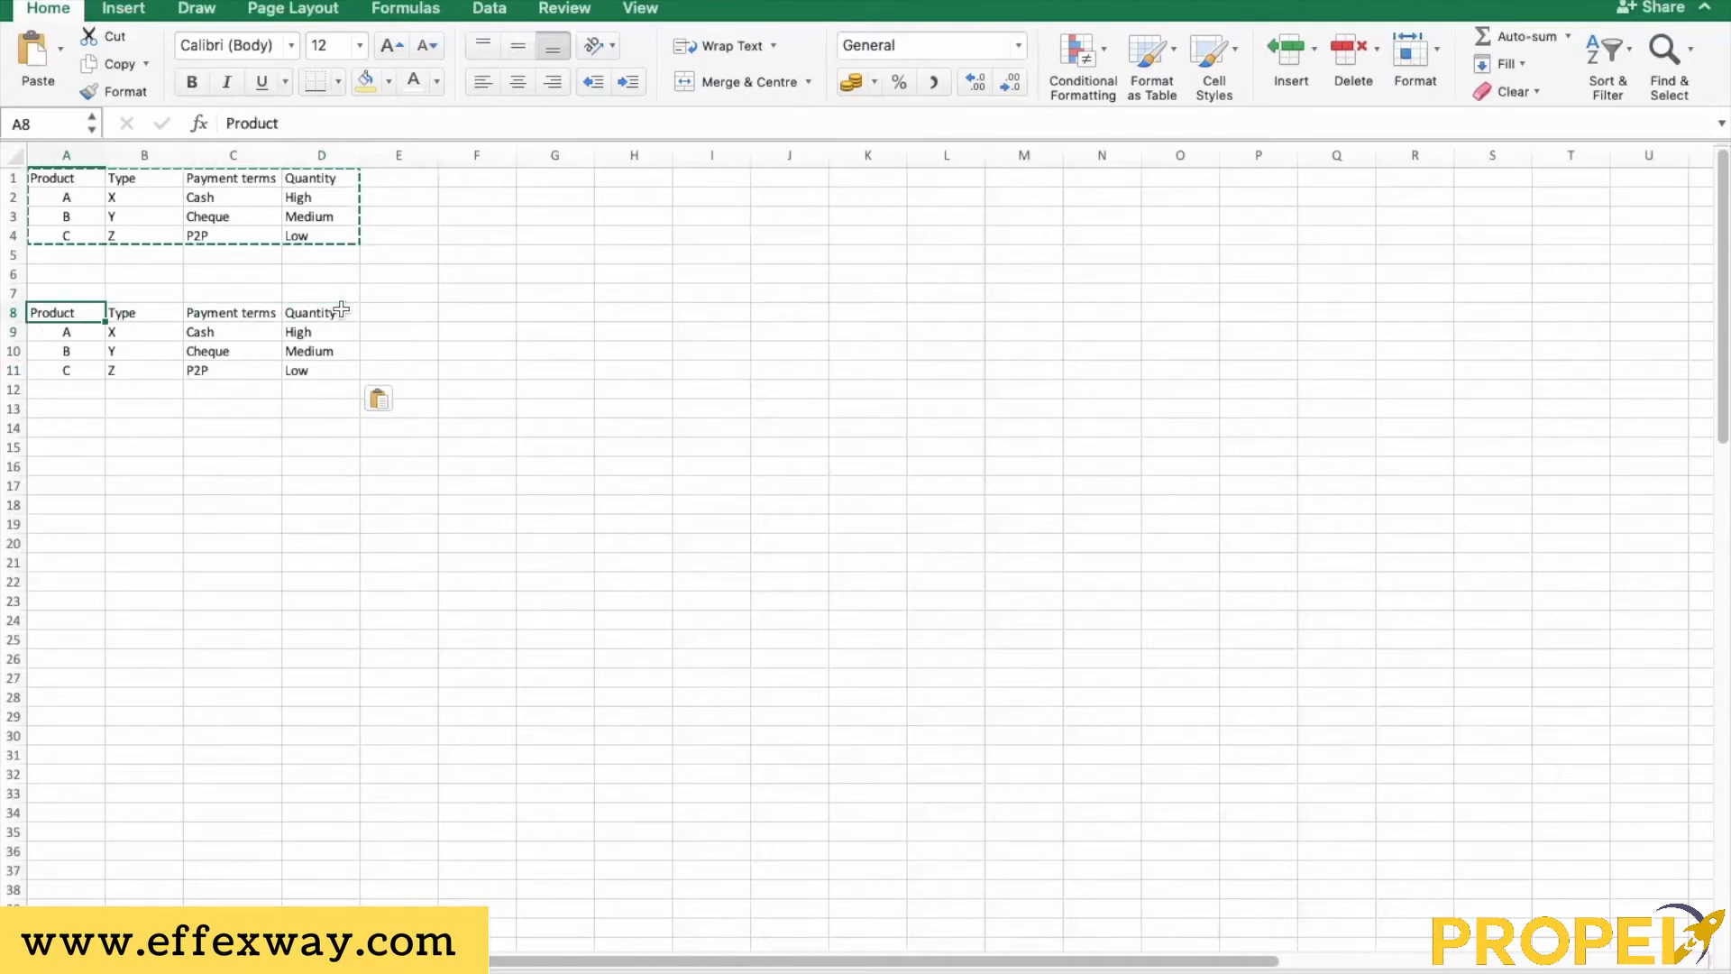
# Clear the product, type and payment terms entries in cells A10:C12 of the lower table
pyautogui.press('Down')
pyautogui.press('Down')
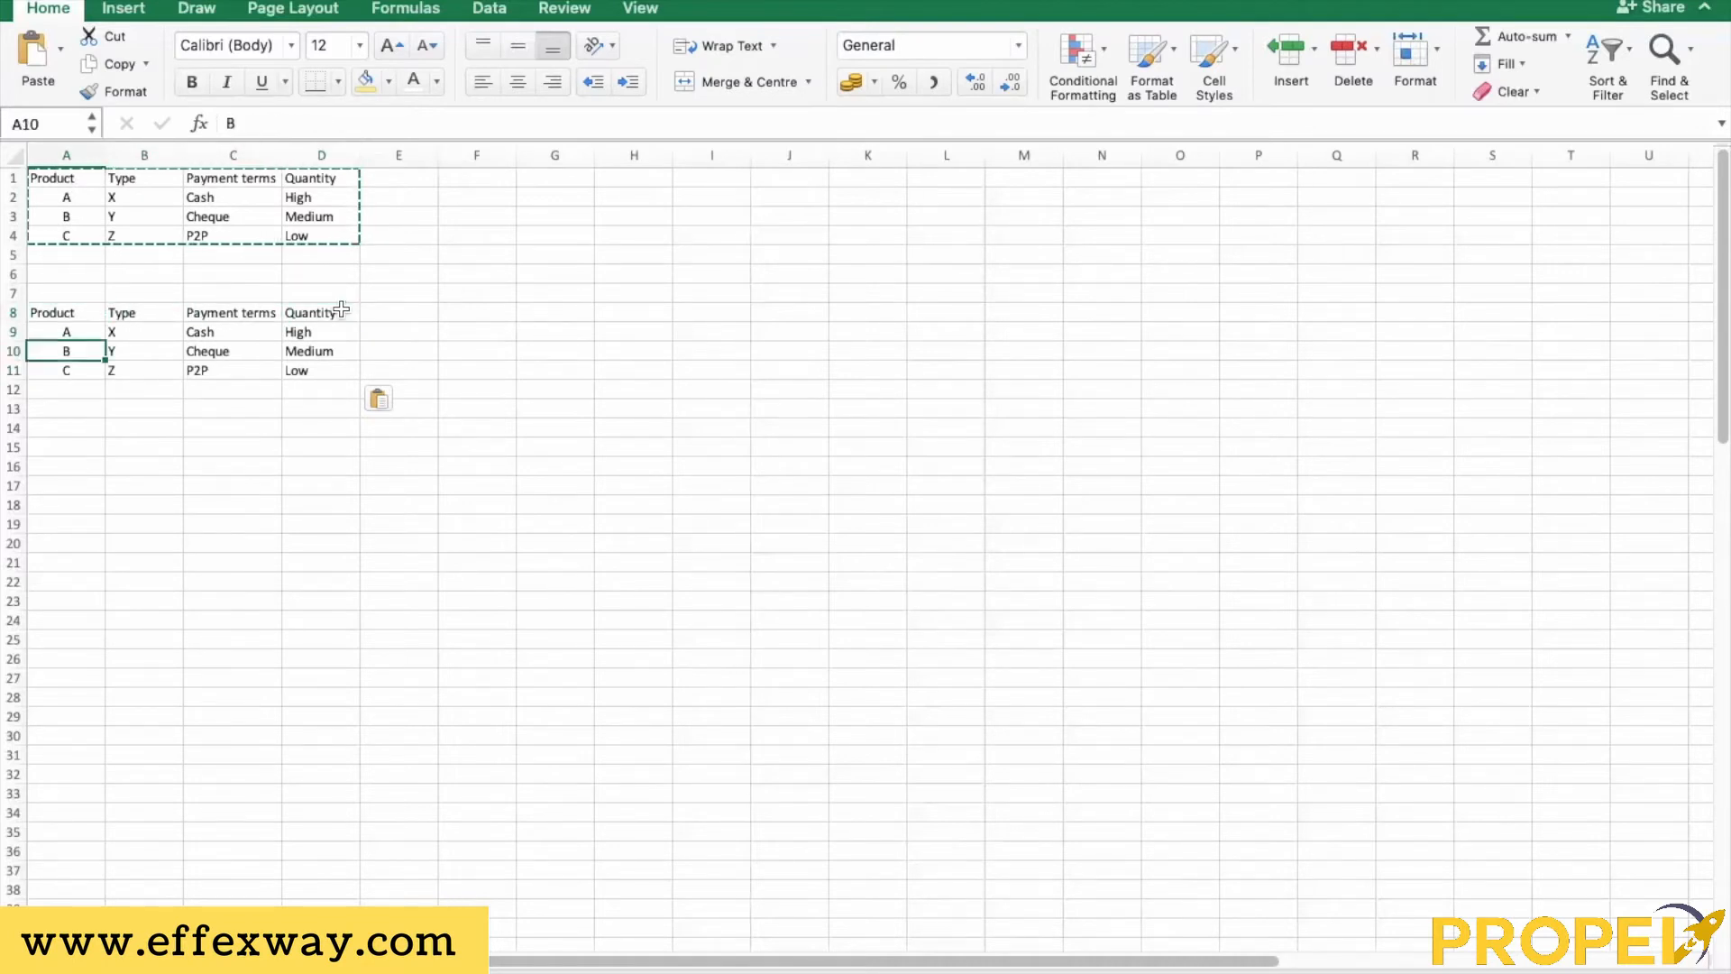
pyautogui.hotkey('shift', 'Right')
pyautogui.hotkey('shift', 'Down')
pyautogui.hotkey('shift', 'Down')
pyautogui.hotkey('shift', 'Right')
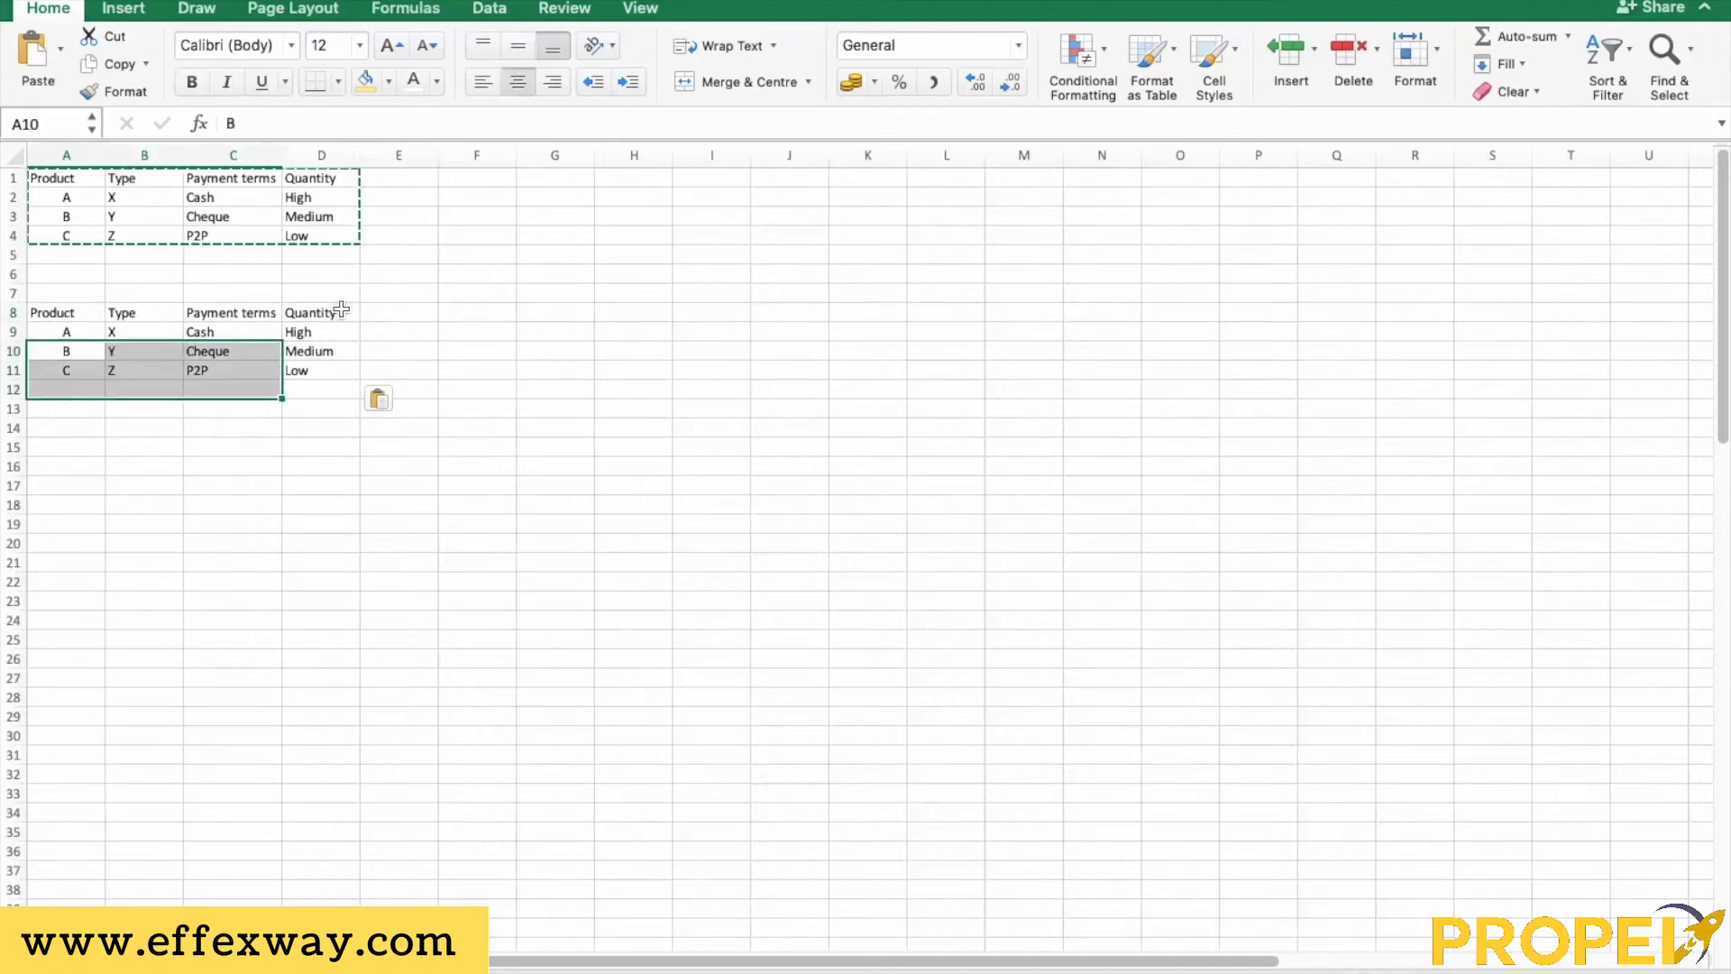
pyautogui.press('Delete')
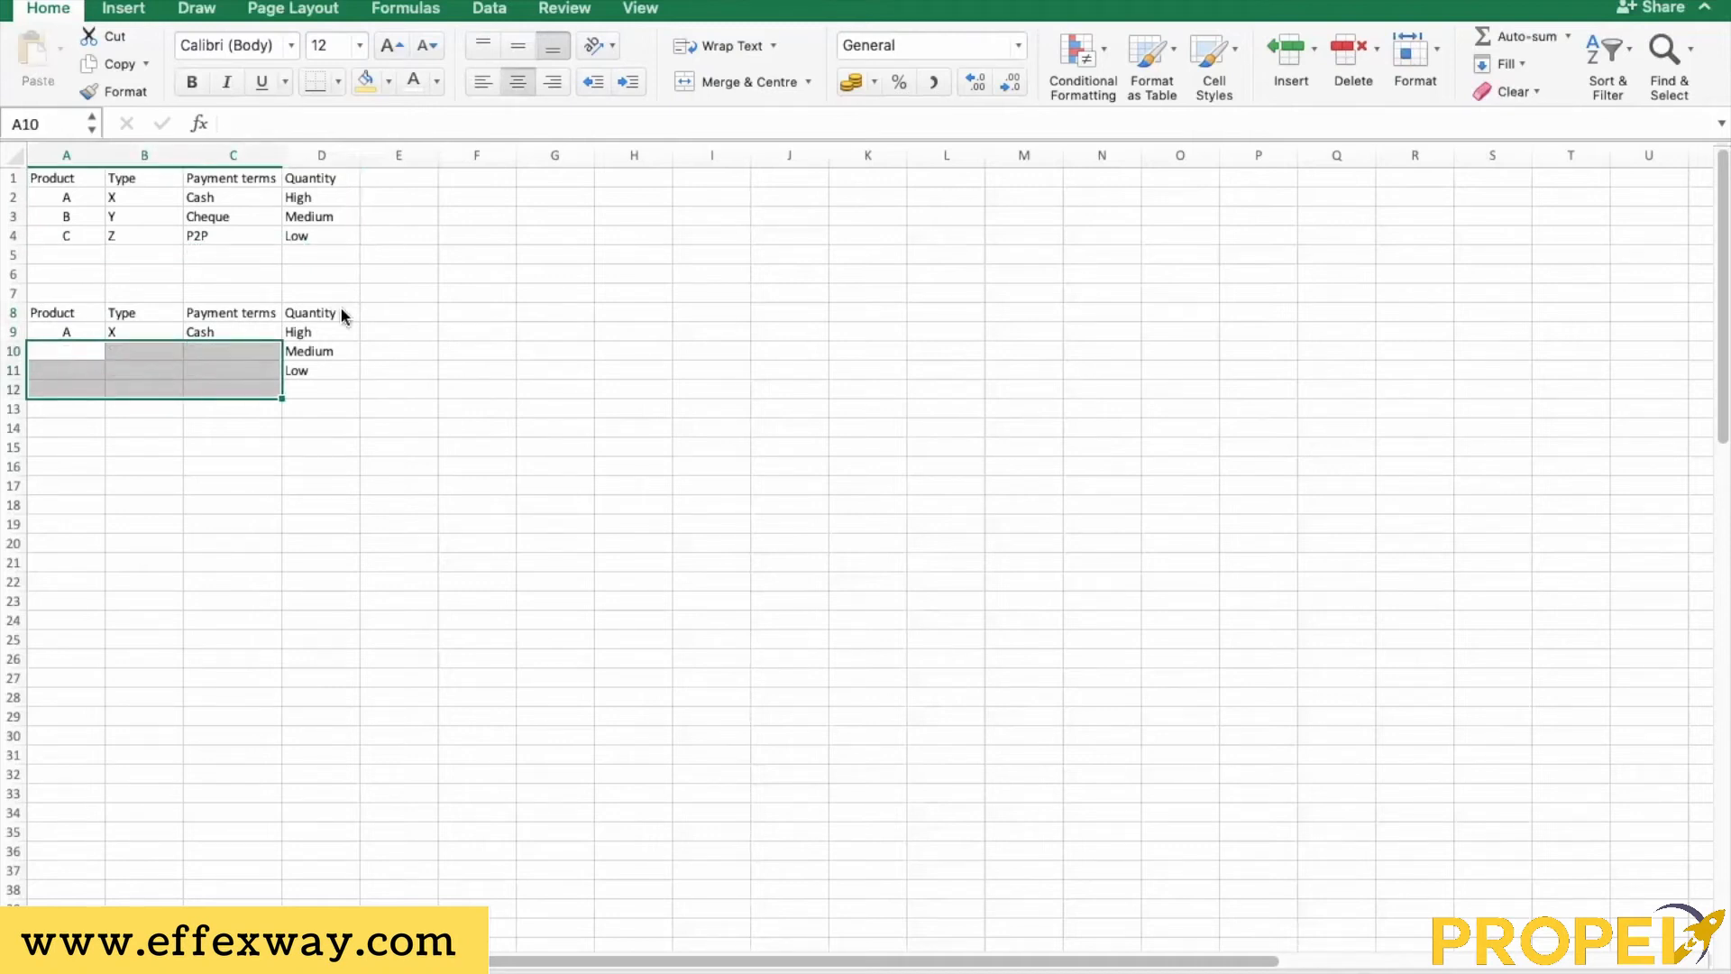
# Examine product A's type and payment terms against the quantity levels in D9:D11 of the lower table
pyautogui.press('Up')
pyautogui.press('Right')
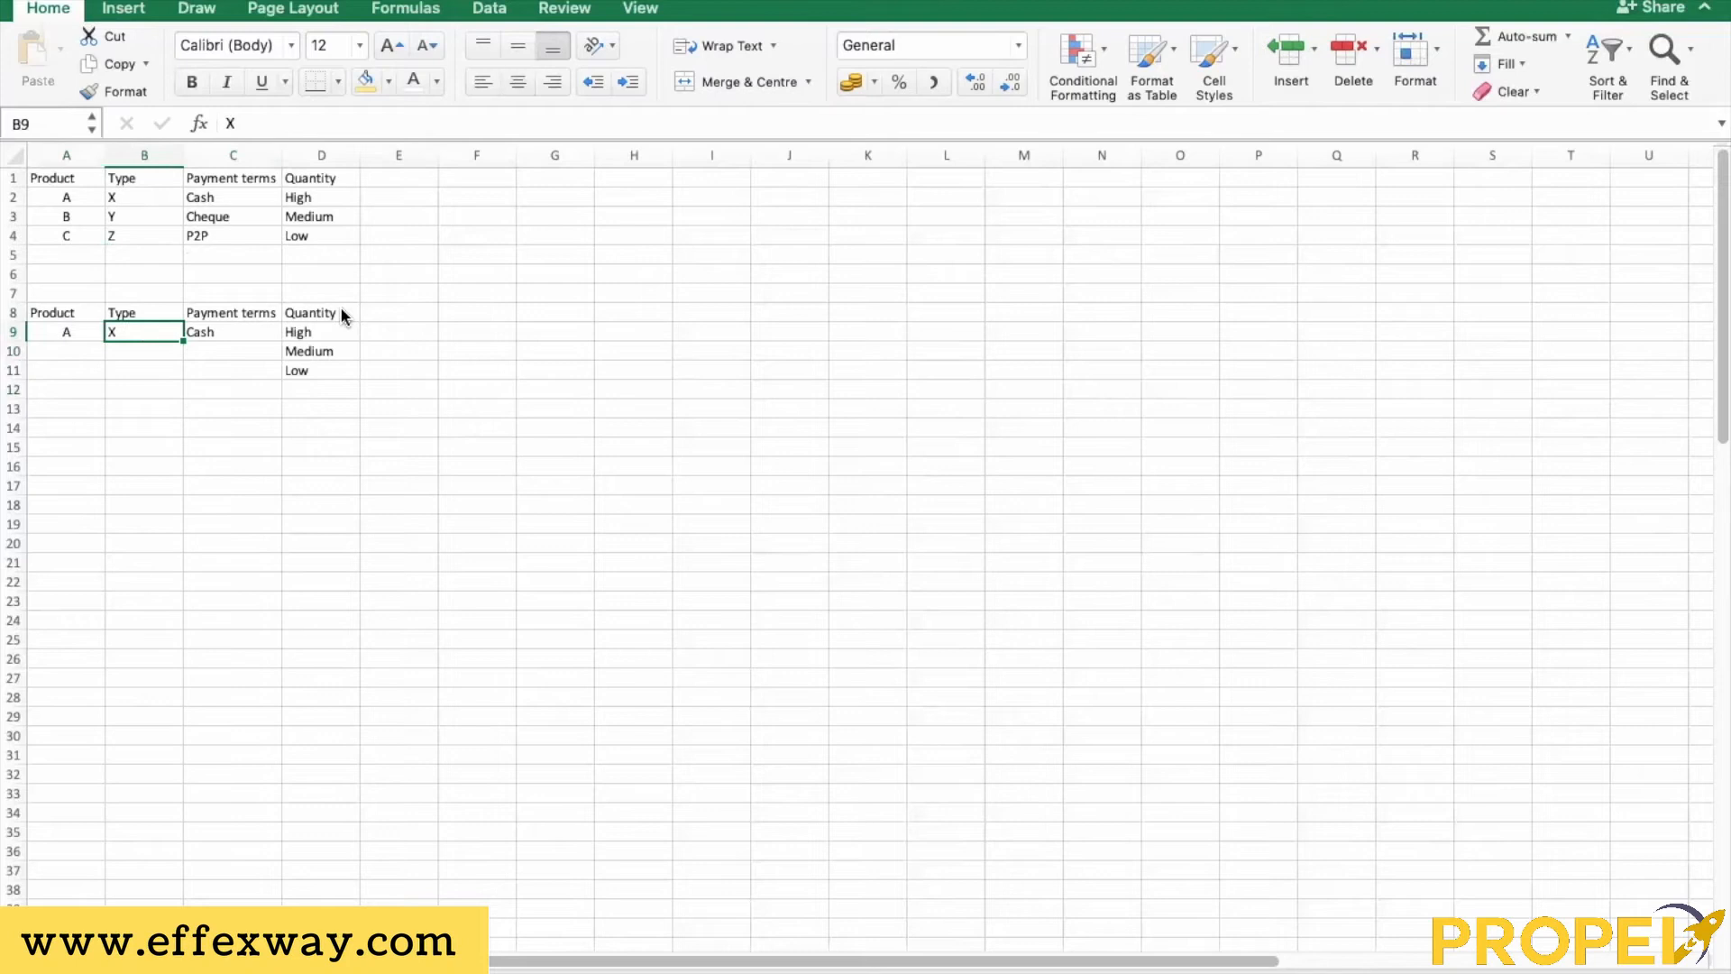
pyautogui.press('Right')
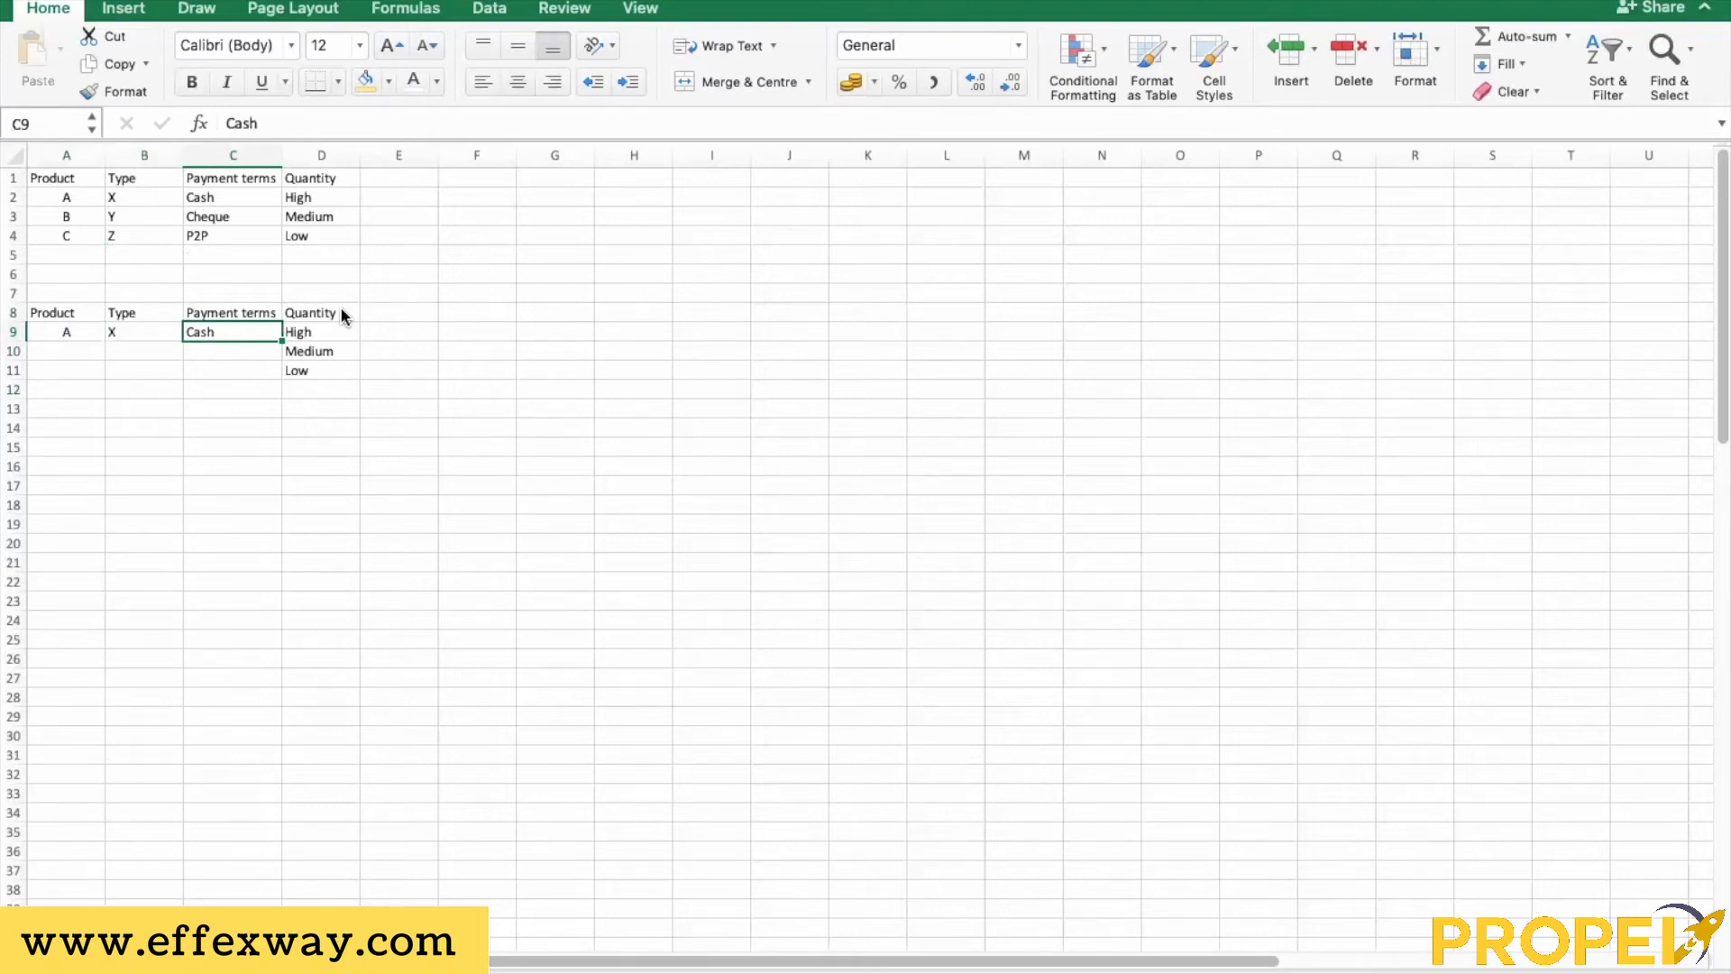
pyautogui.press('Right')
pyautogui.press('Down')
pyautogui.press('Down')
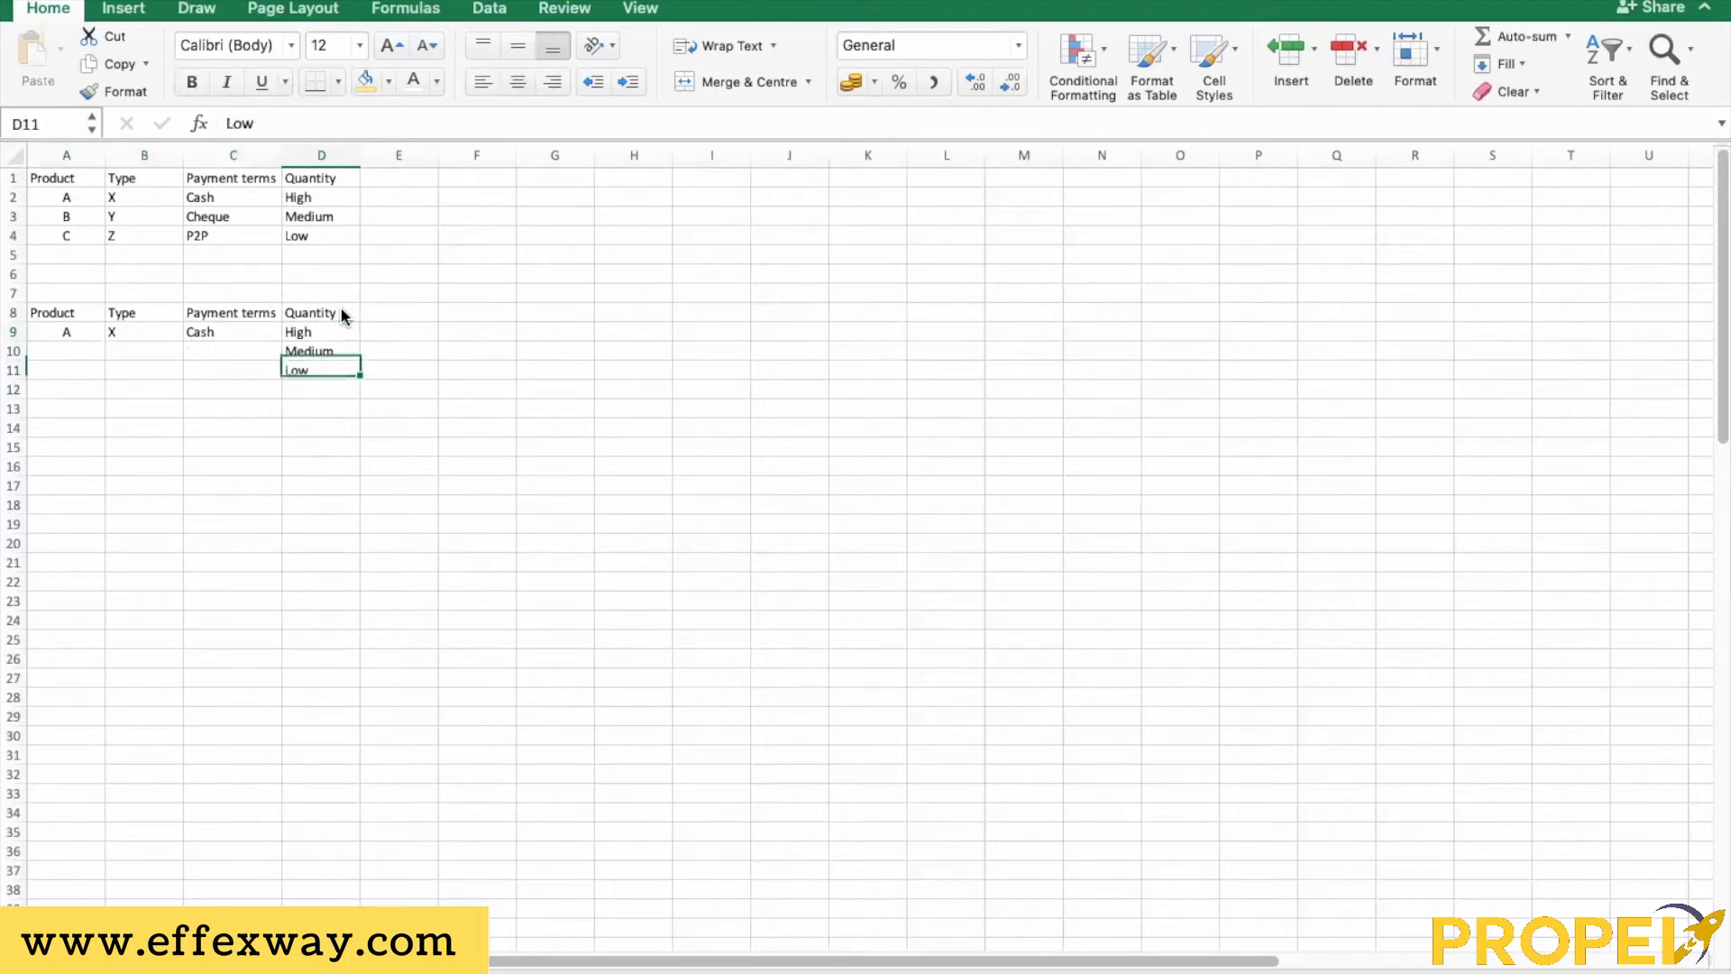
pyautogui.press('Up')
pyautogui.press('Up')
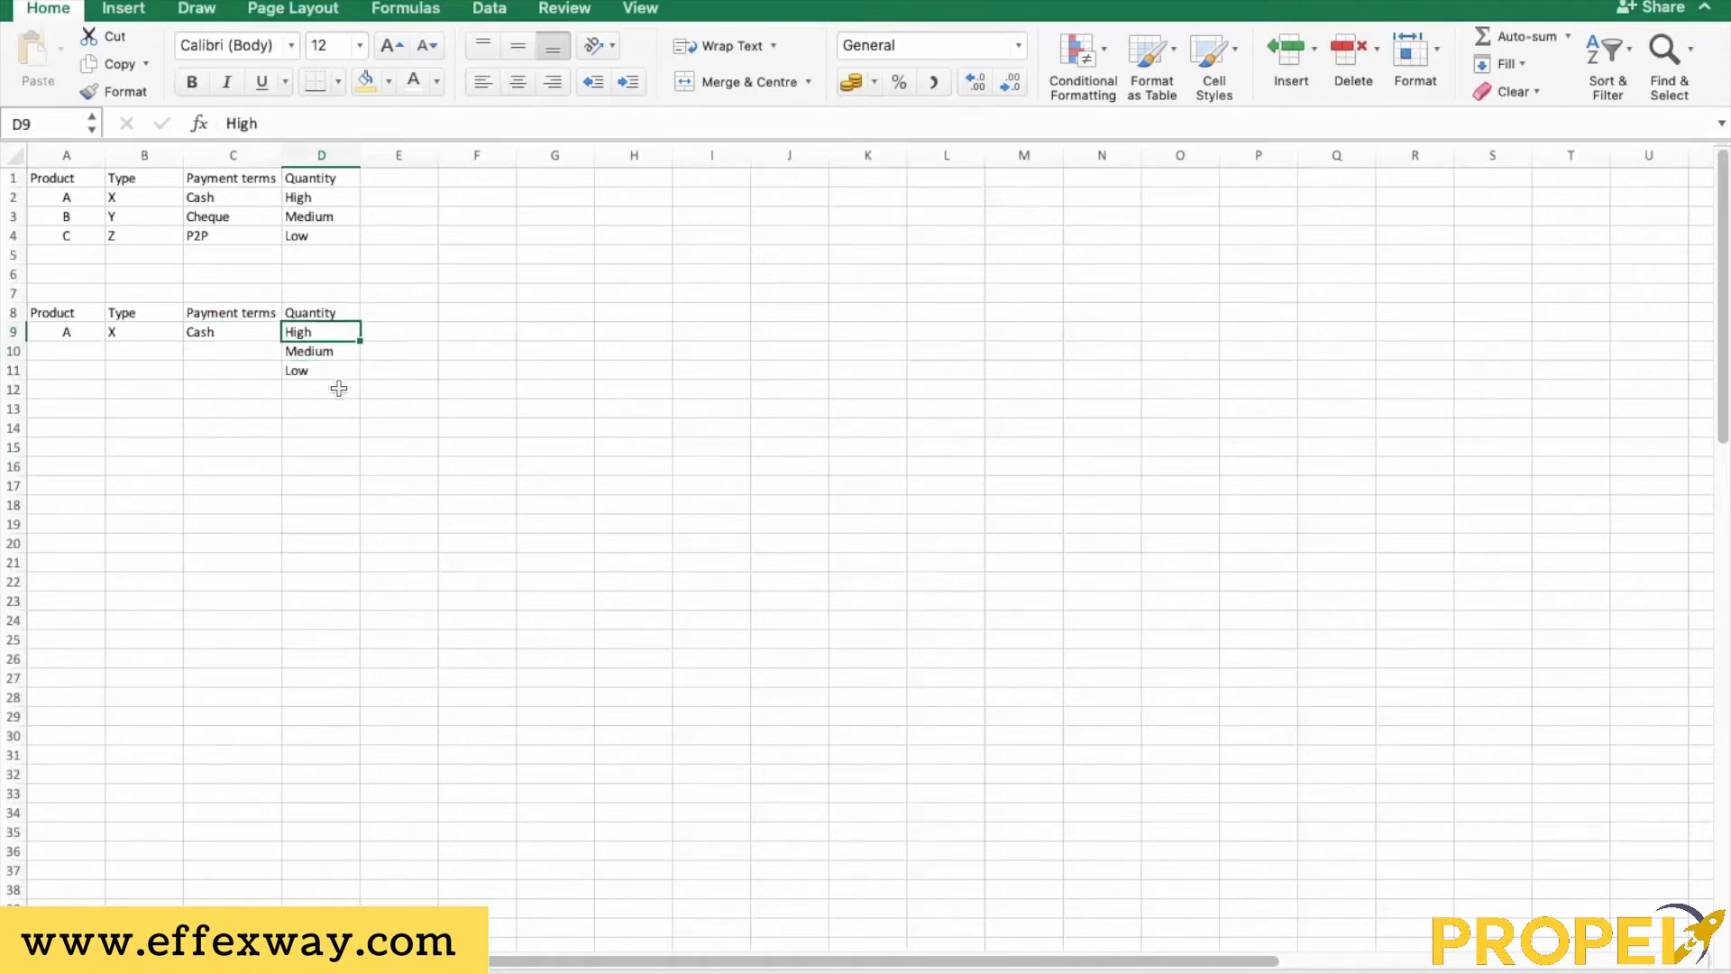
# Copy product A, type X and Cash from A9:C9 into A10:C11
pyautogui.click(255, 327)
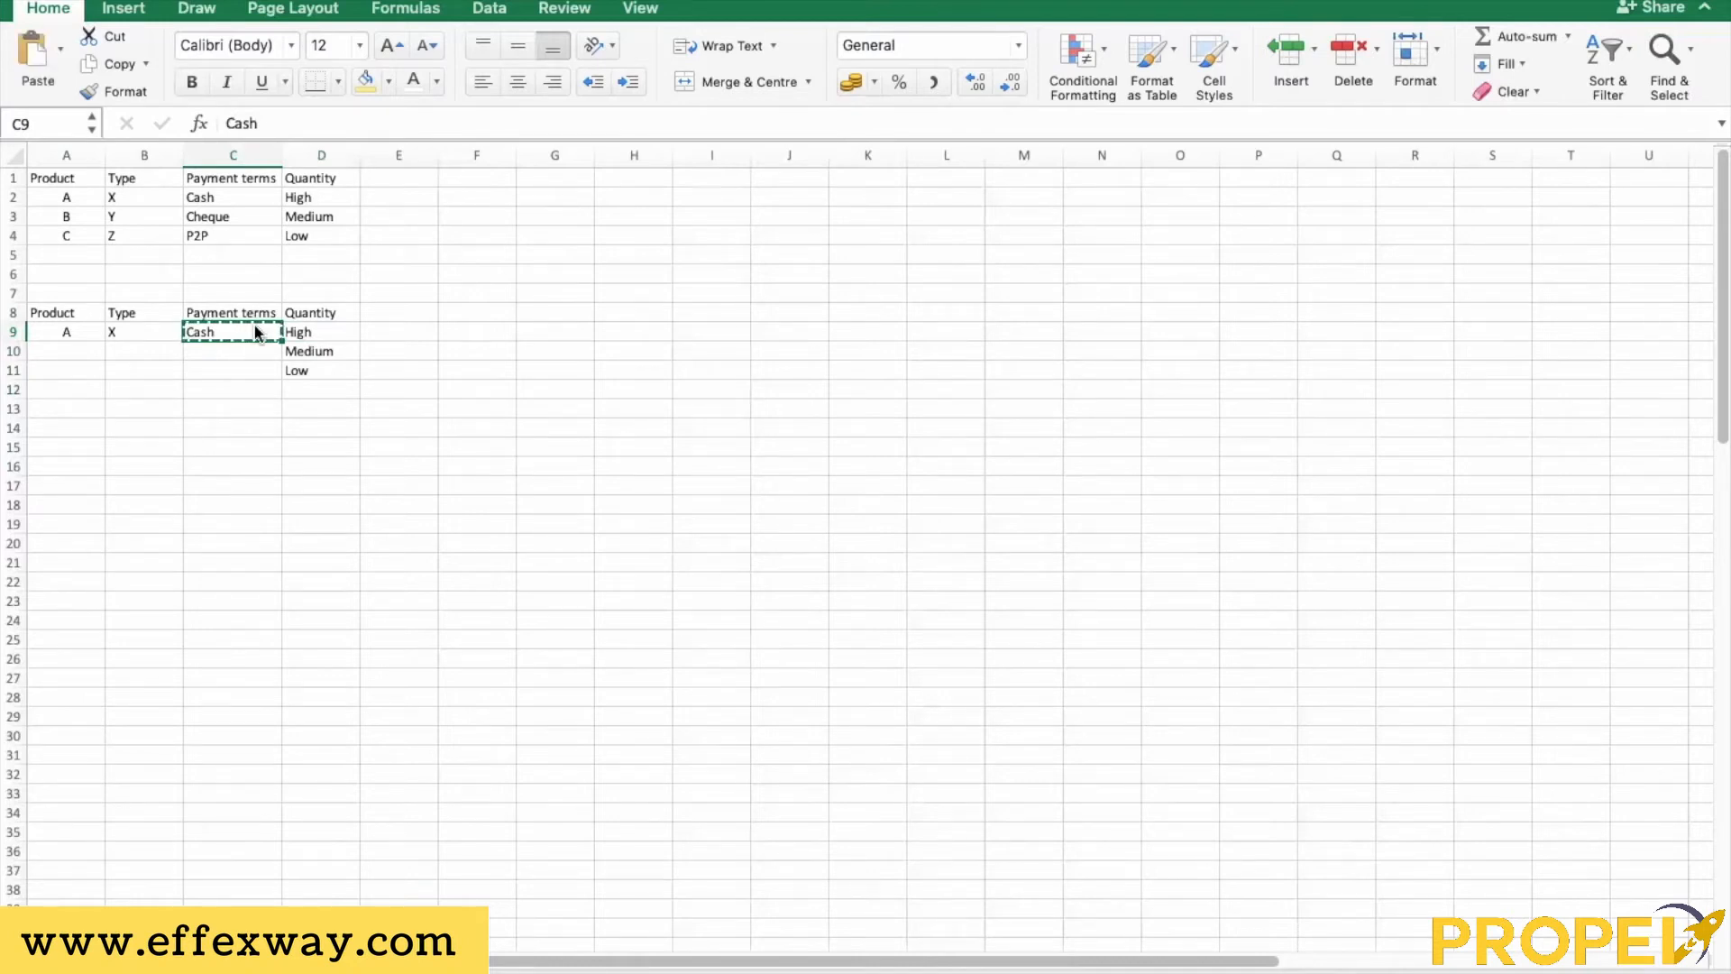
pyautogui.press('Left')
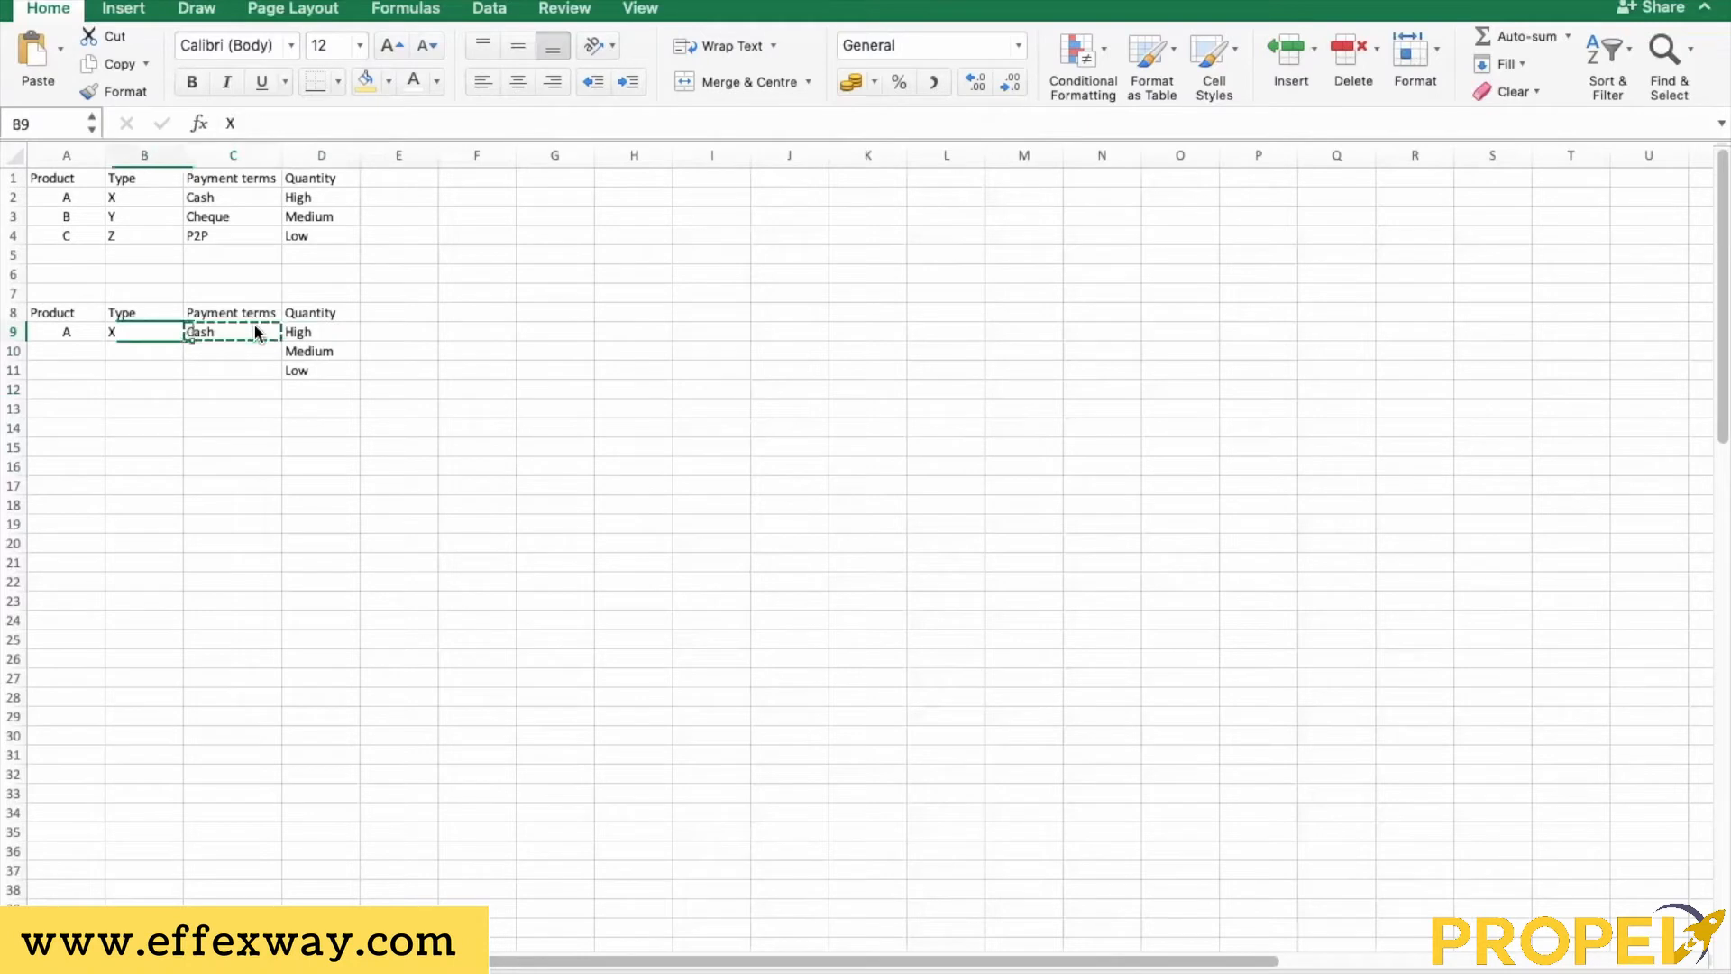
pyautogui.press('Left')
pyautogui.hotkey('shift', 'Right')
pyautogui.hotkey('shift', 'Right')
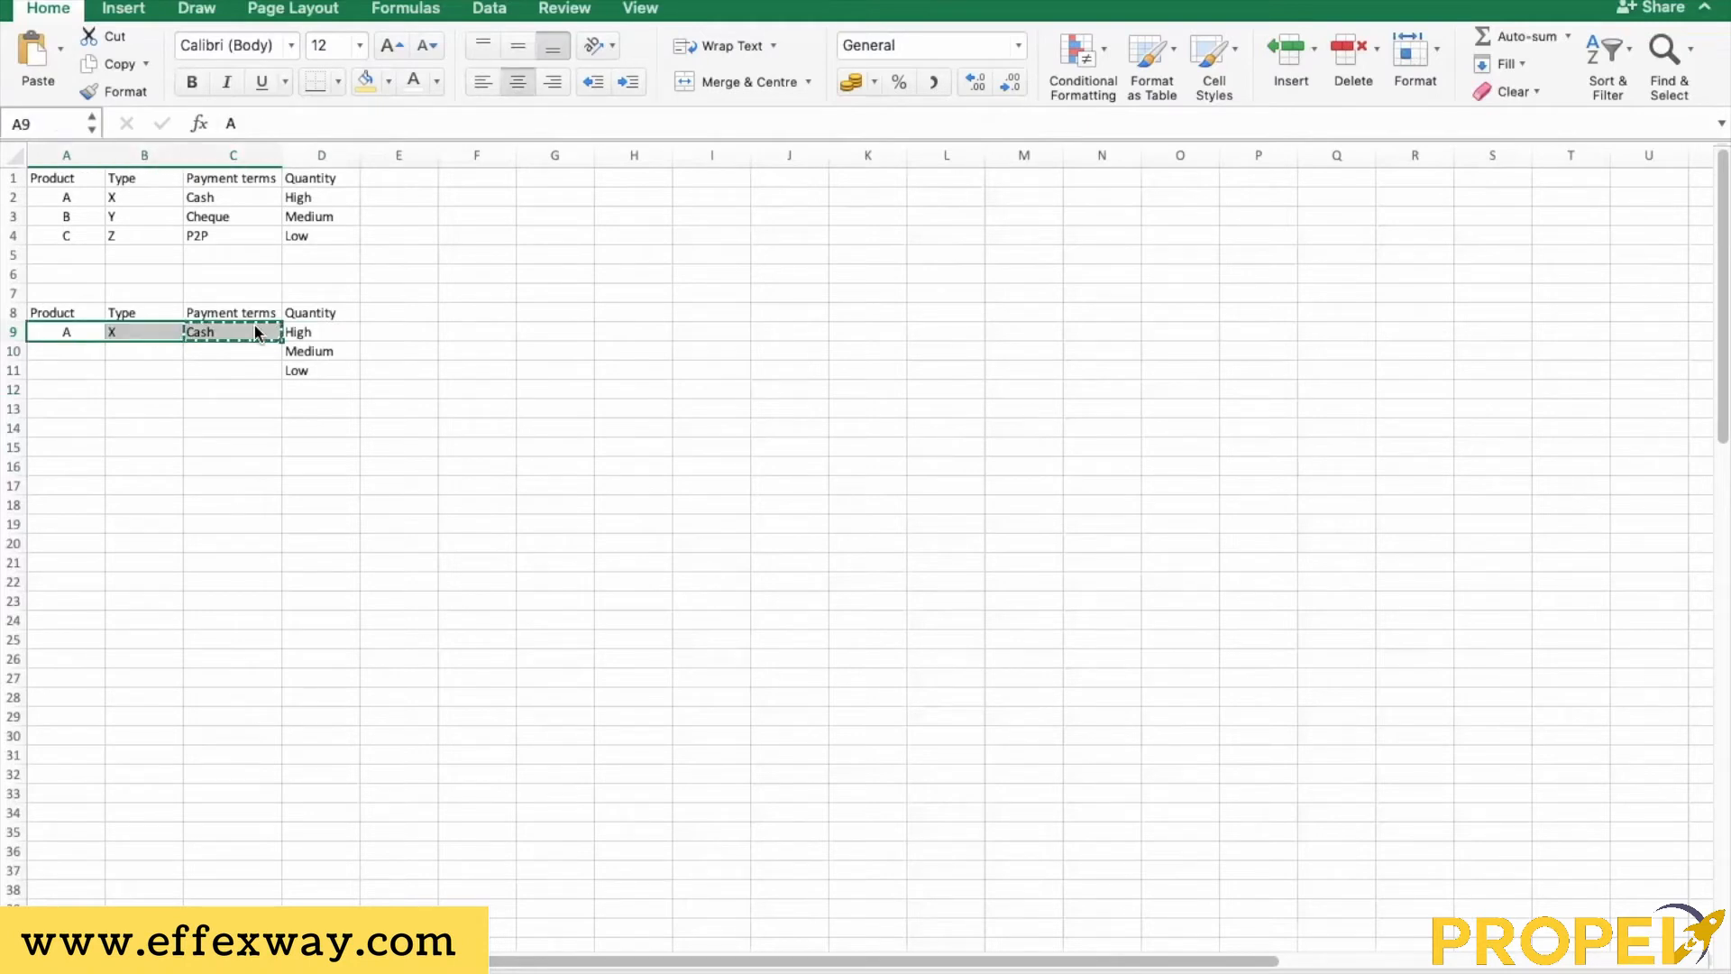
pyautogui.hotkey('ctrl', 'c')
pyautogui.press('Down')
pyautogui.hotkey('shift', 'Right')
pyautogui.hotkey('shift', 'Right')
pyautogui.hotkey('shift', 'Down')
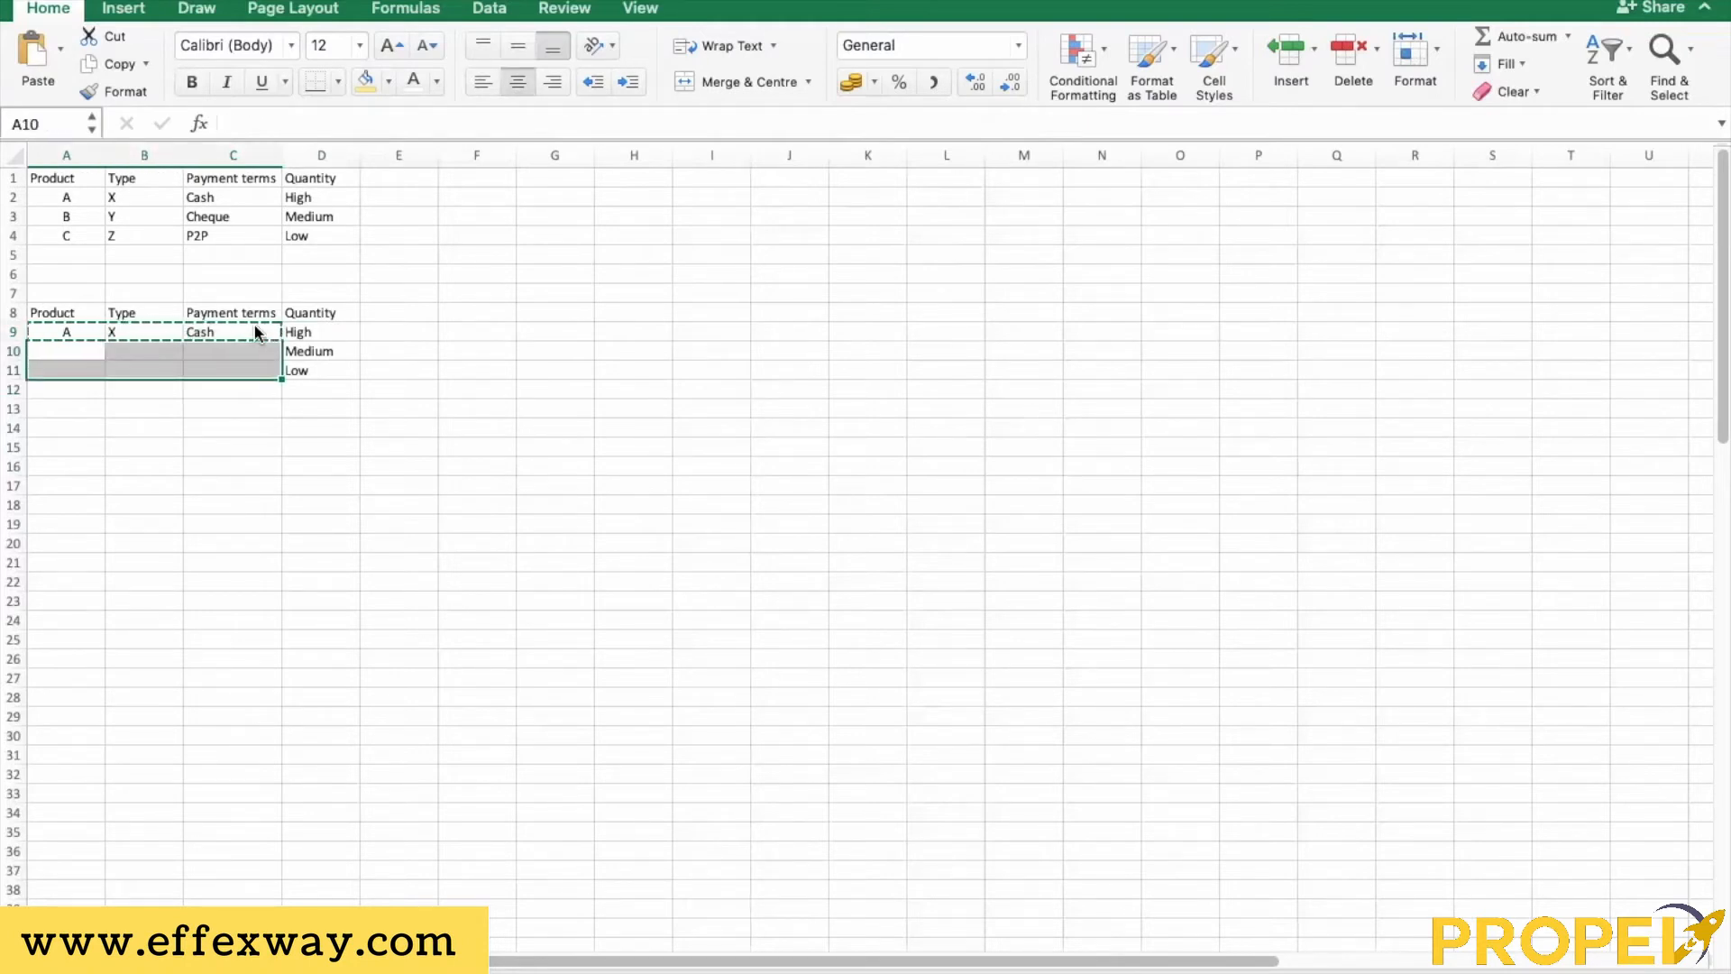
pyautogui.hotkey('ctrl', 'v')
pyautogui.press('Escape')
# Examine the lower table's Cash rows for product A across the High, Medium and Low quantities
pyautogui.press('Up')
pyautogui.press('Right')
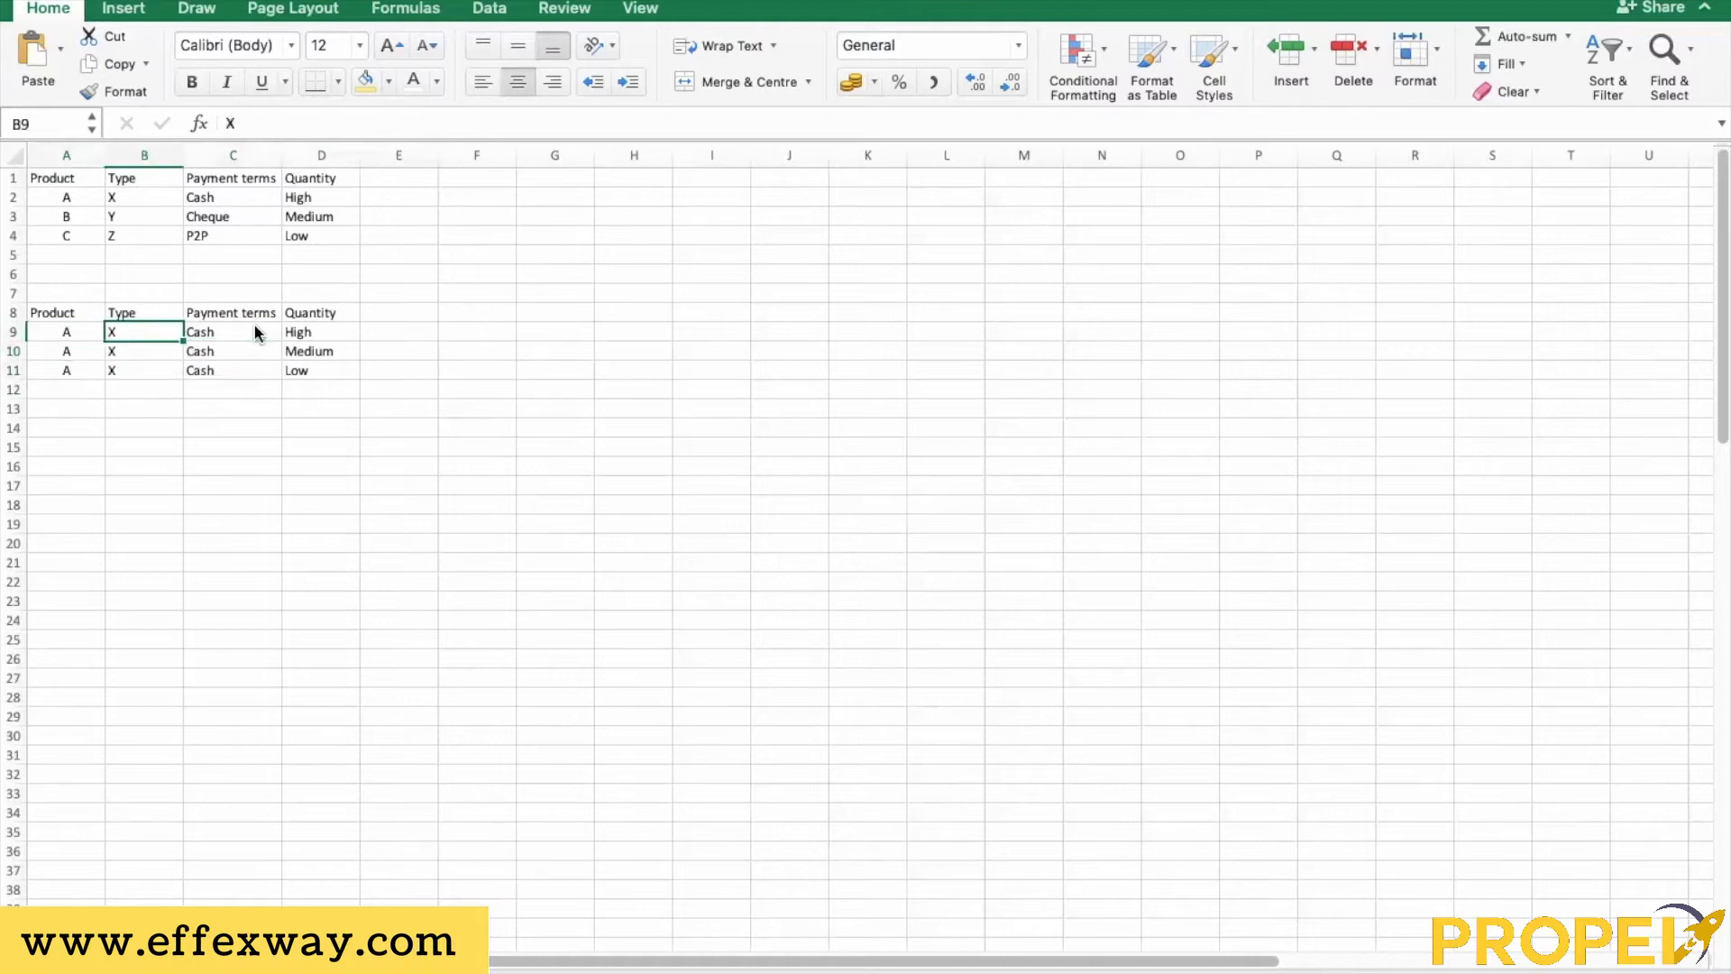
pyautogui.press('Right')
pyautogui.press('Right')
pyautogui.press('Down')
pyautogui.press('Down')
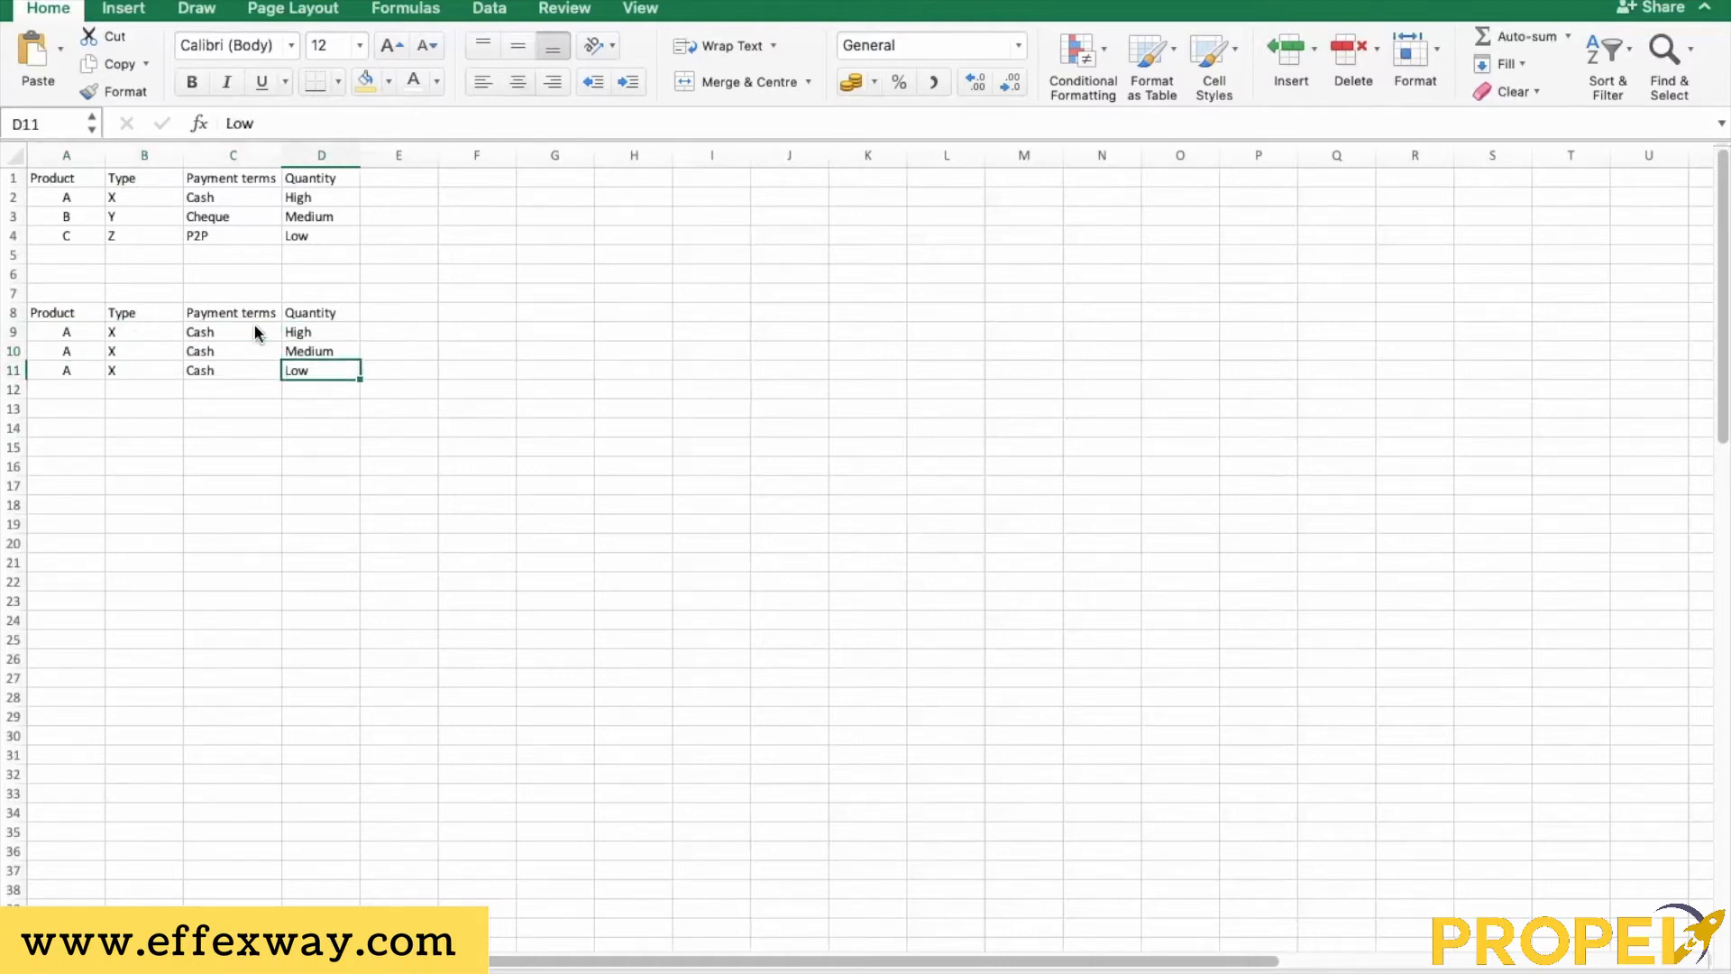
pyautogui.press('Left')
pyautogui.press('Down')
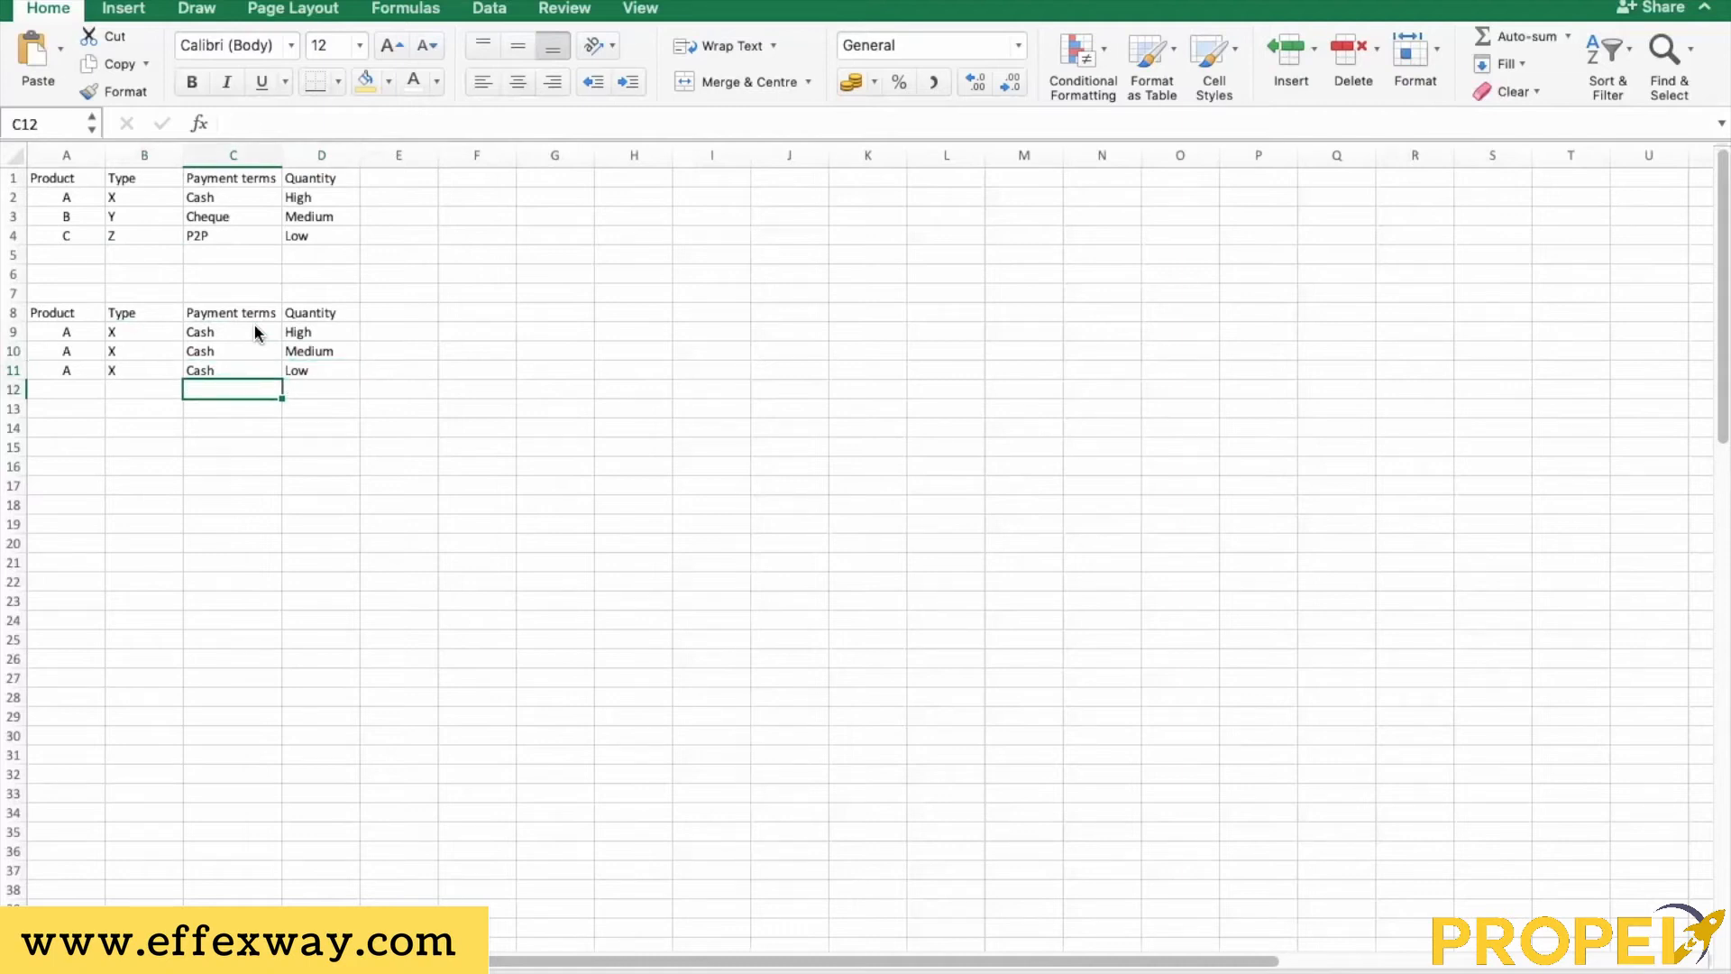
# Copy Cheque from cell C3 of the upper table into cell C12
pyautogui.press('Up')
pyautogui.press('Up')
pyautogui.press('Up')
pyautogui.press('Up')
pyautogui.press('Up')
pyautogui.press('Up')
pyautogui.press('Up')
pyautogui.press('Up')
pyautogui.press('Up')
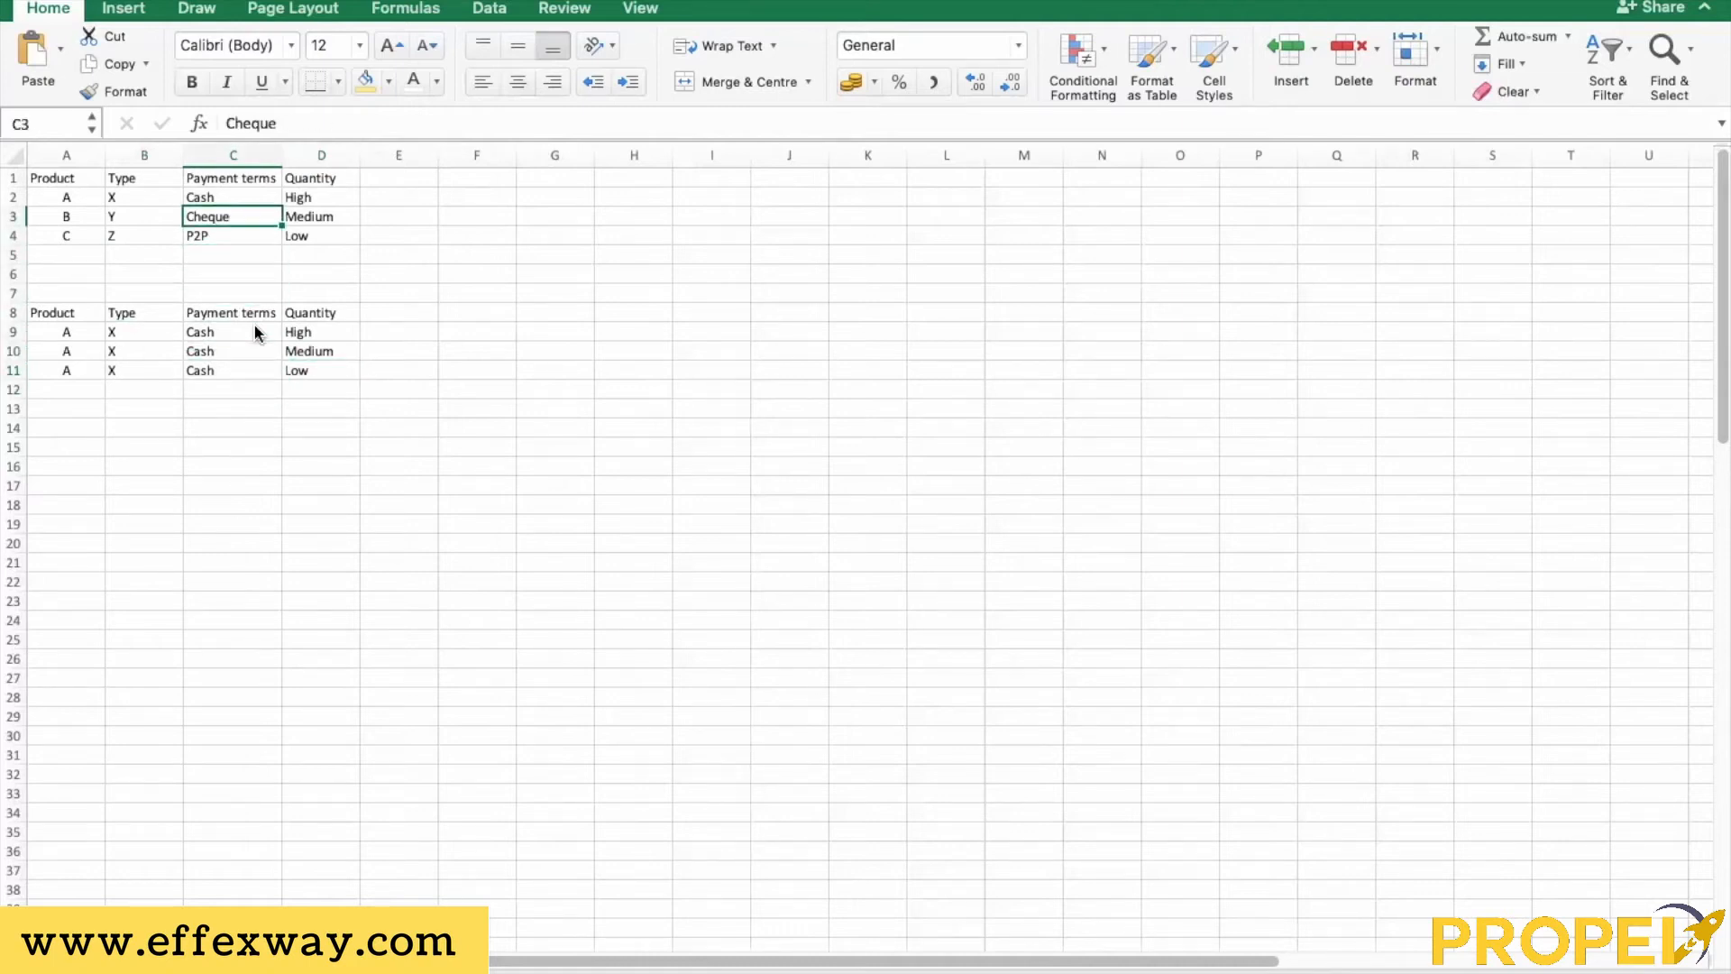
pyautogui.hotkey('ctrl', 'c')
pyautogui.press('Down')
pyautogui.press('Down')
pyautogui.press('Down')
pyautogui.press('Down')
pyautogui.press('Down')
pyautogui.press('Down')
pyautogui.press('Down')
pyautogui.press('Down')
pyautogui.press('Down')
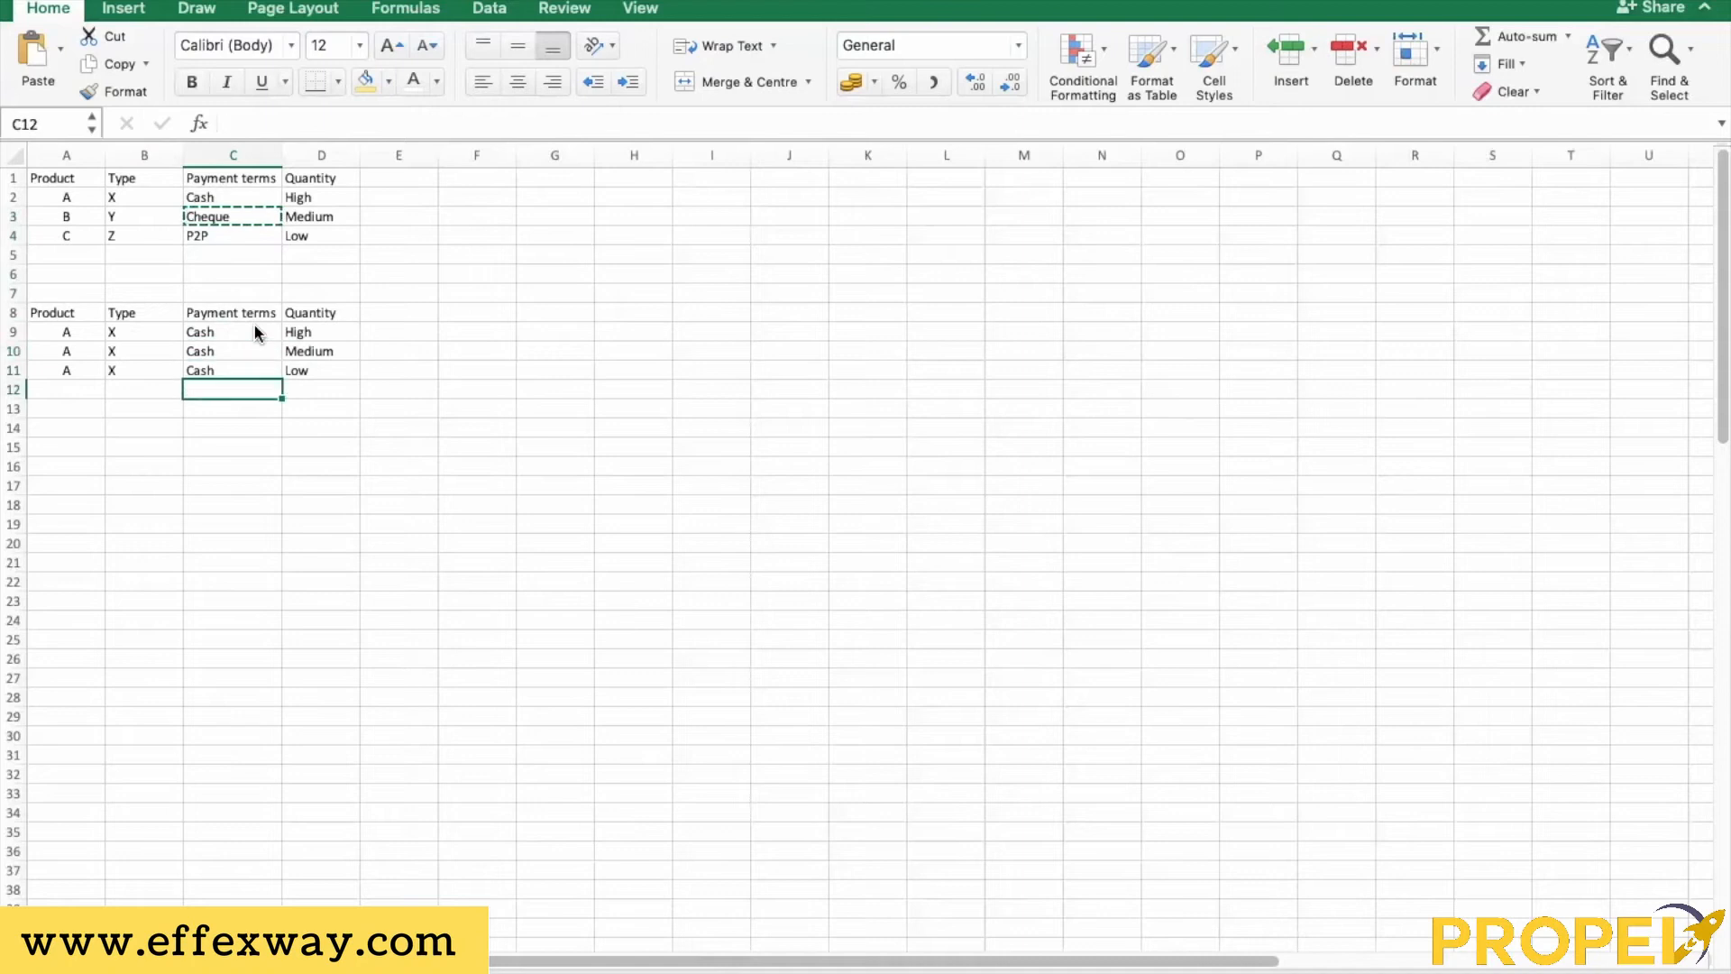
pyautogui.hotkey('ctrl', 'v')
# Copy the High, Medium and Low quantities from D9:D11 to the cells starting at D12
pyautogui.press('Right')
pyautogui.press('Up')
pyautogui.press('Up')
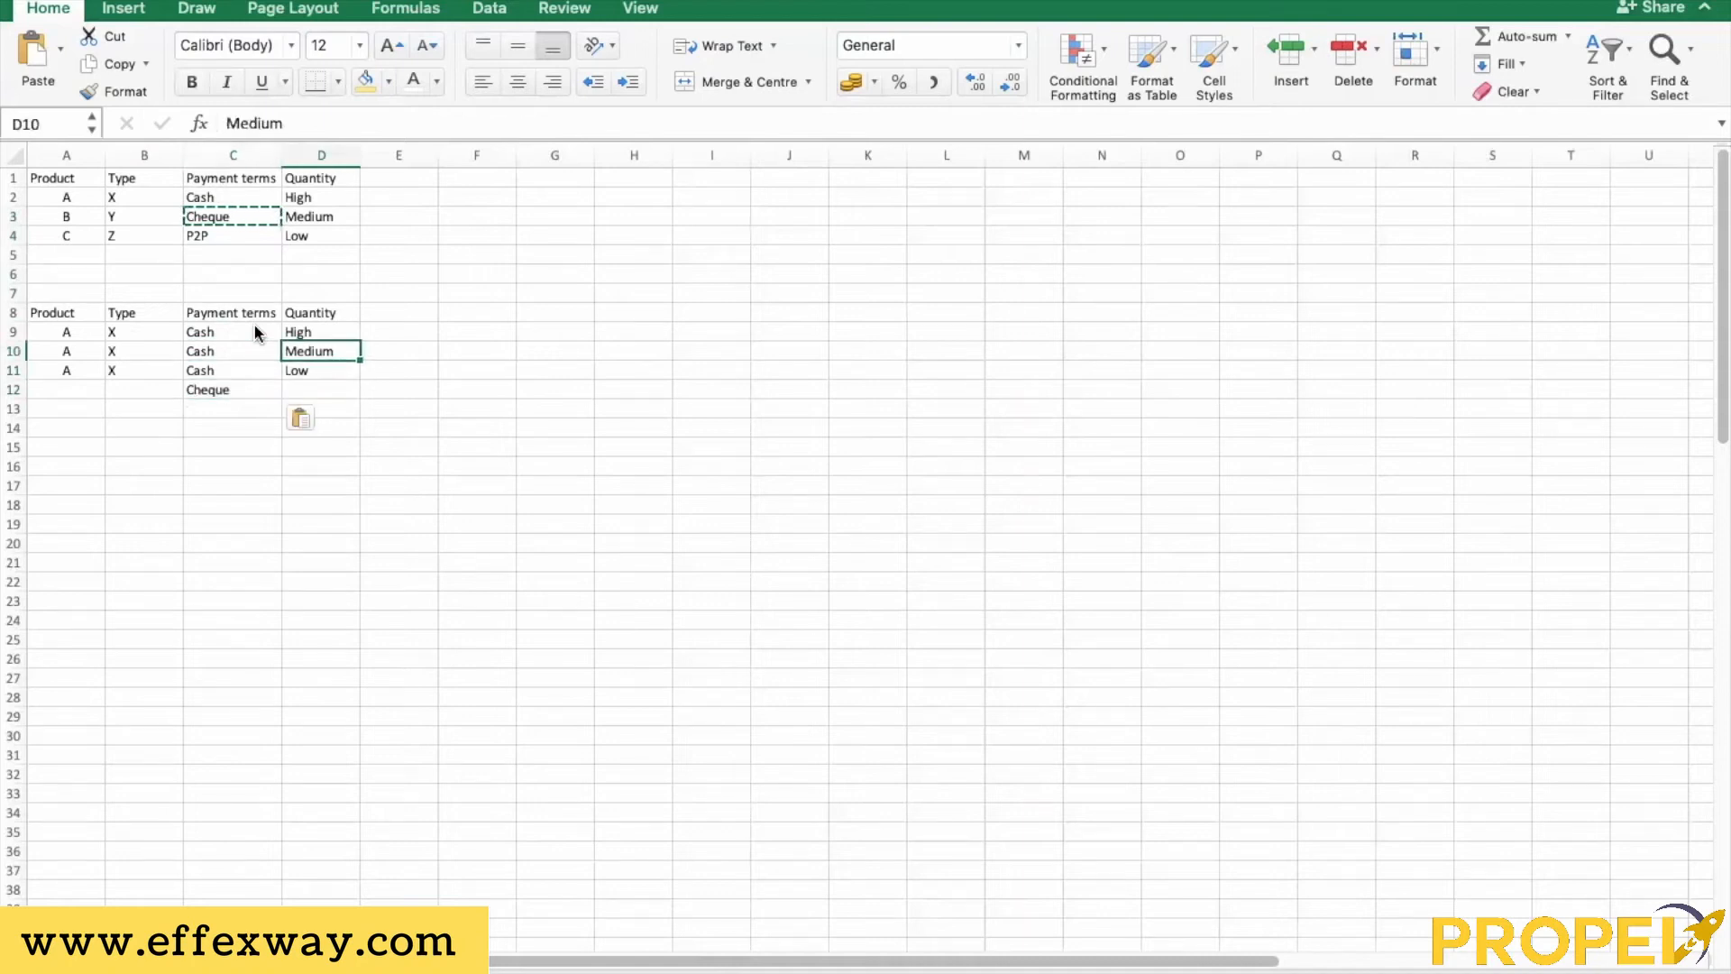
pyautogui.press('Up')
pyautogui.hotkey('shift', 'Down')
pyautogui.hotkey('shift', 'Down')
pyautogui.hotkey('ctrl', 'c')
pyautogui.press('Down')
pyautogui.press('Down')
pyautogui.press('Down')
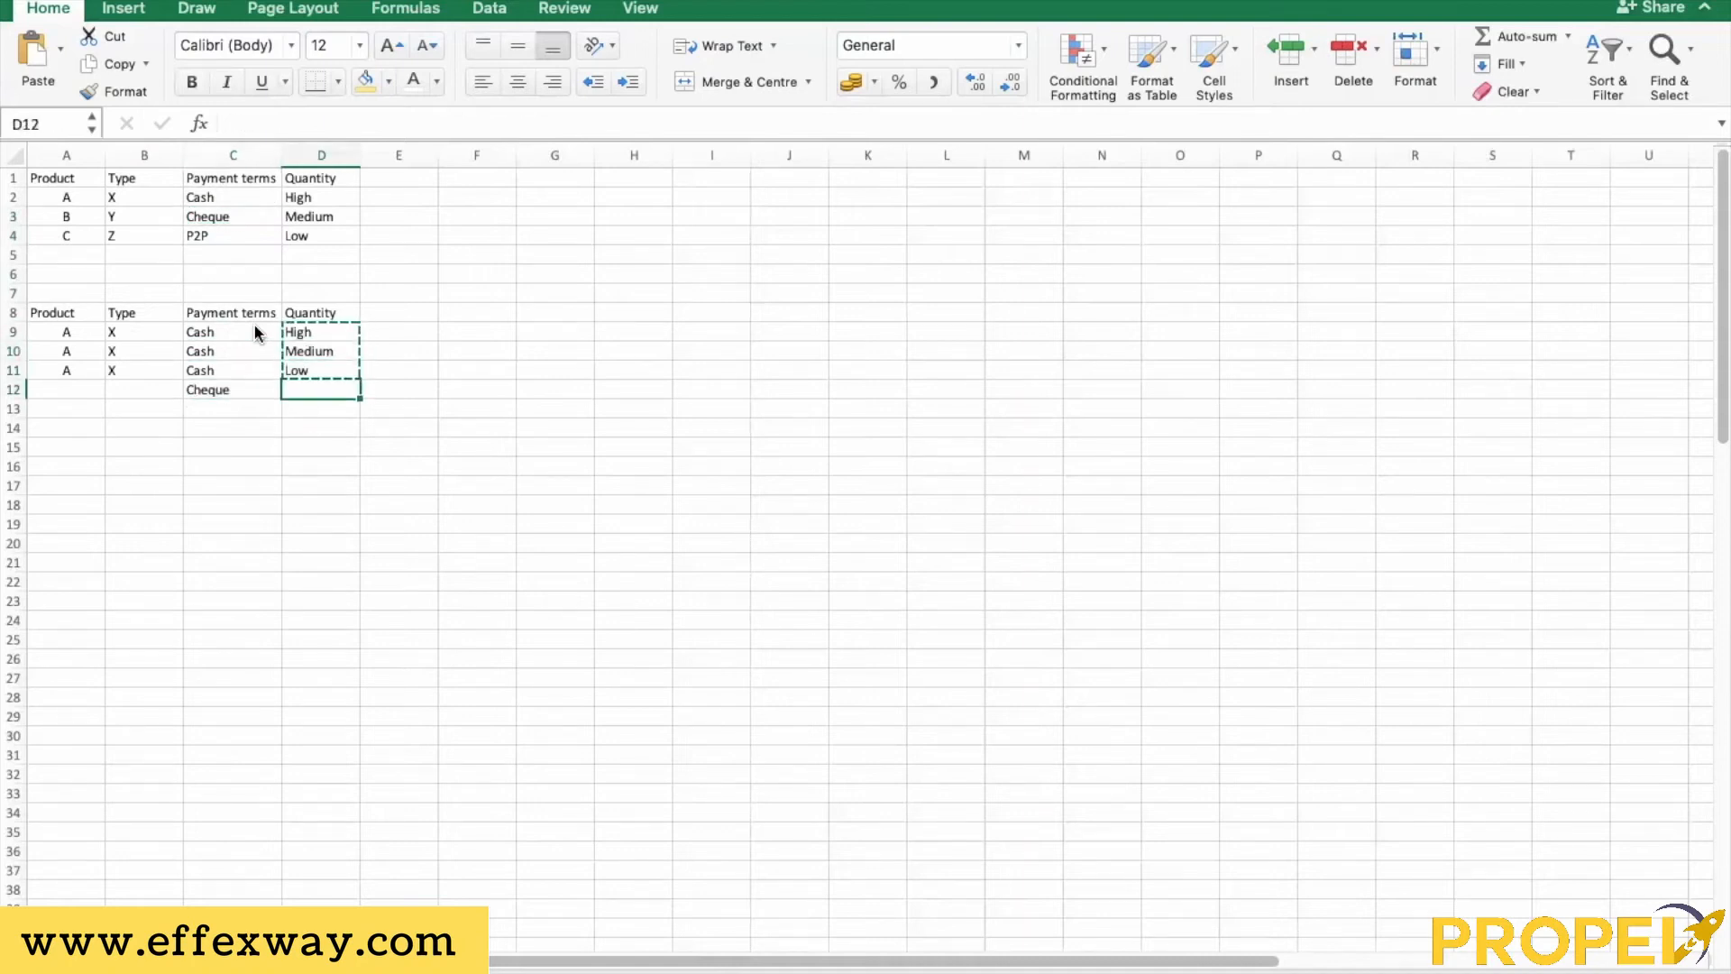
pyautogui.hotkey('ctrl', 'v')
# Copy the product and type values in A9:B11 to the rows starting at A12
pyautogui.press('Left')
pyautogui.press('Left')
pyautogui.press('Left')
pyautogui.press('Right')
pyautogui.press('Up')
pyautogui.press('Up')
pyautogui.press('Up')
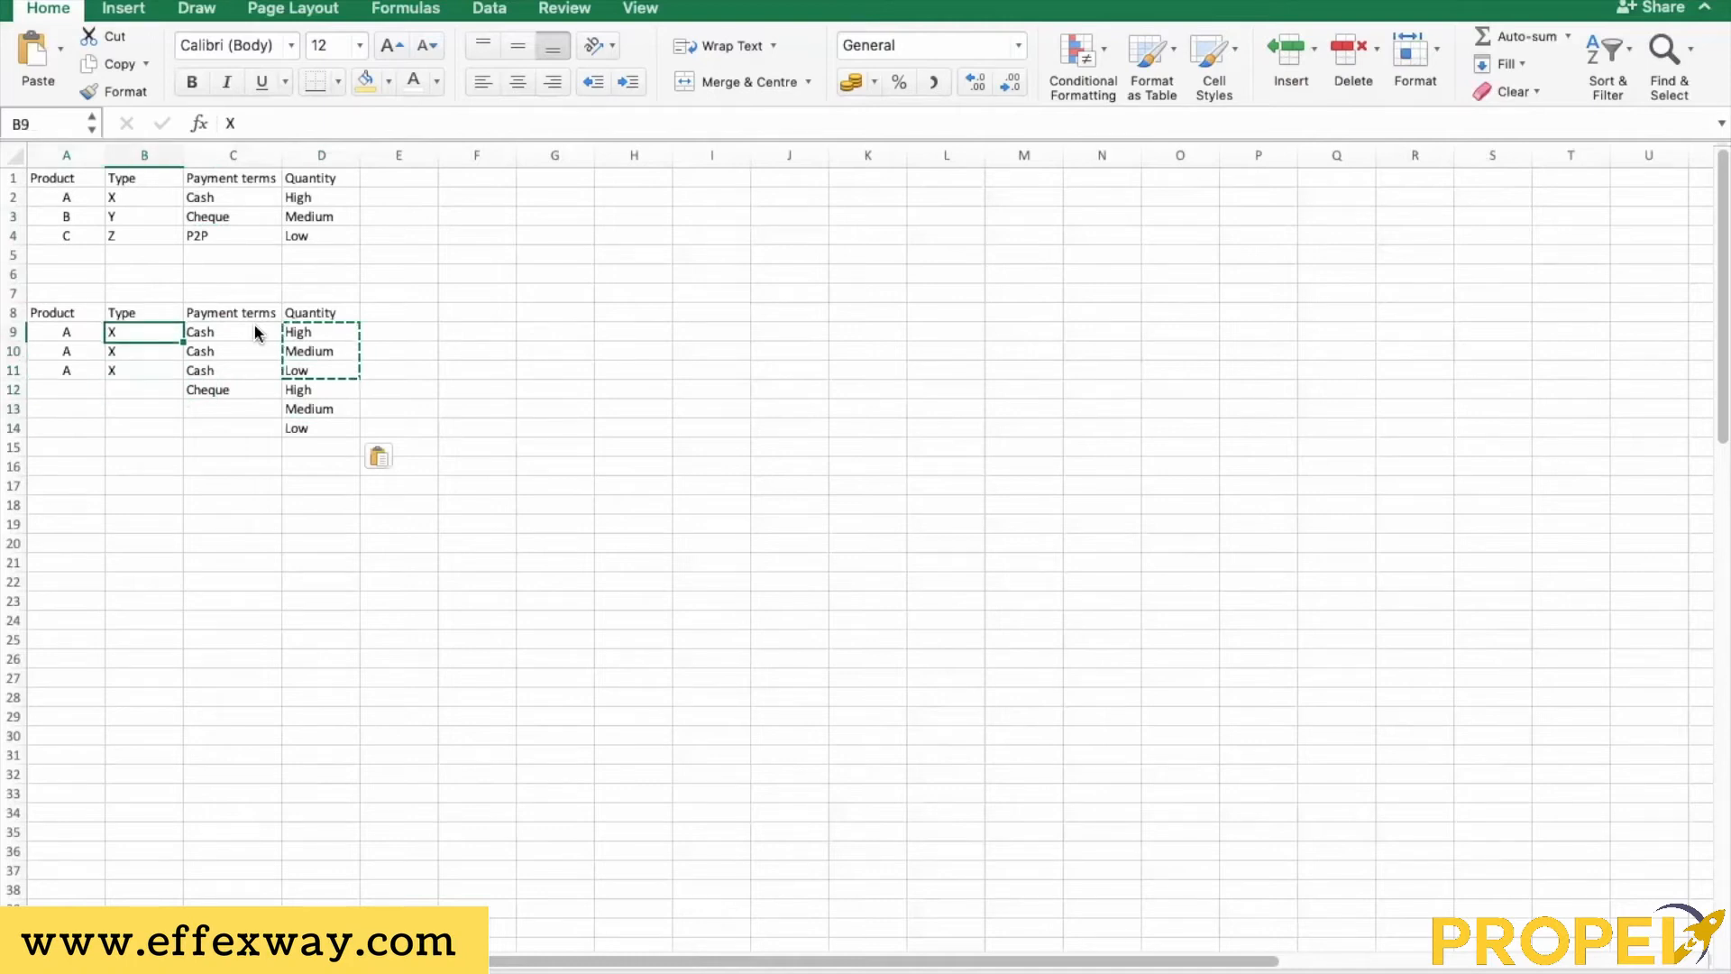
pyautogui.press('Left')
pyautogui.hotkey('shift', 'Right')
pyautogui.hotkey('shift', 'Down')
pyautogui.hotkey('shift', 'Down')
pyautogui.hotkey('ctrl', 'c')
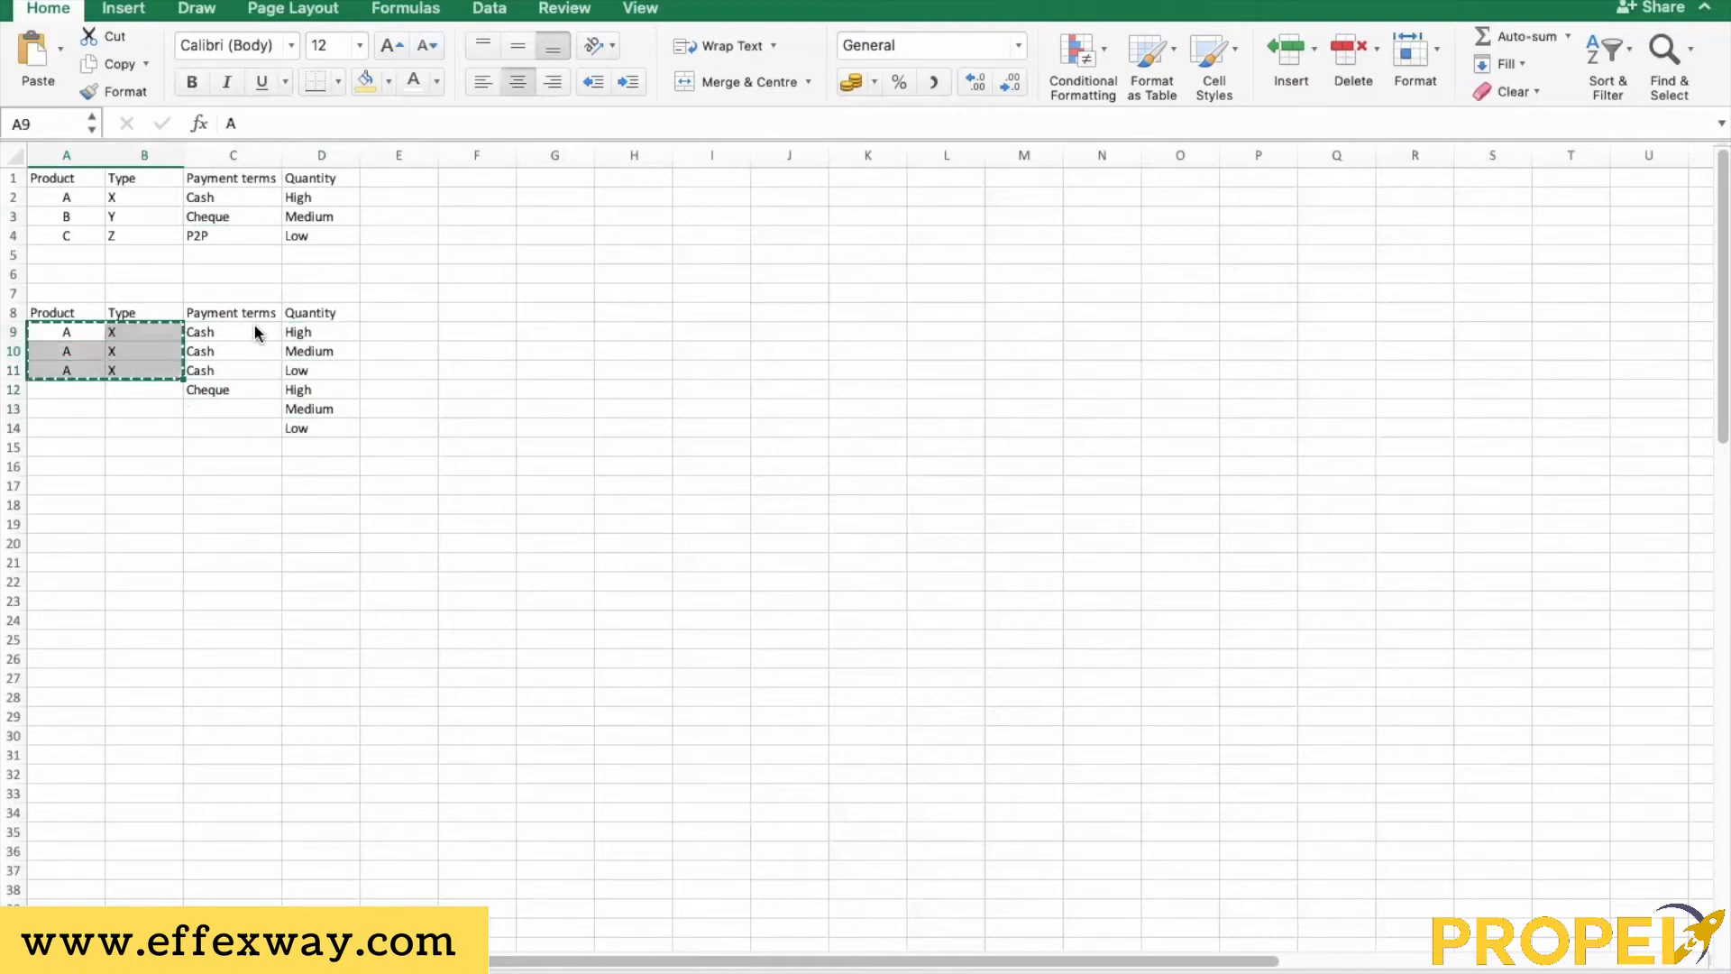
pyautogui.press('Down')
pyautogui.press('Down')
pyautogui.press('Down')
pyautogui.hotkey('ctrl', 'v')
# Copy Cheque from cell C12 into C13:C14
pyautogui.press('Right')
pyautogui.press('Right')
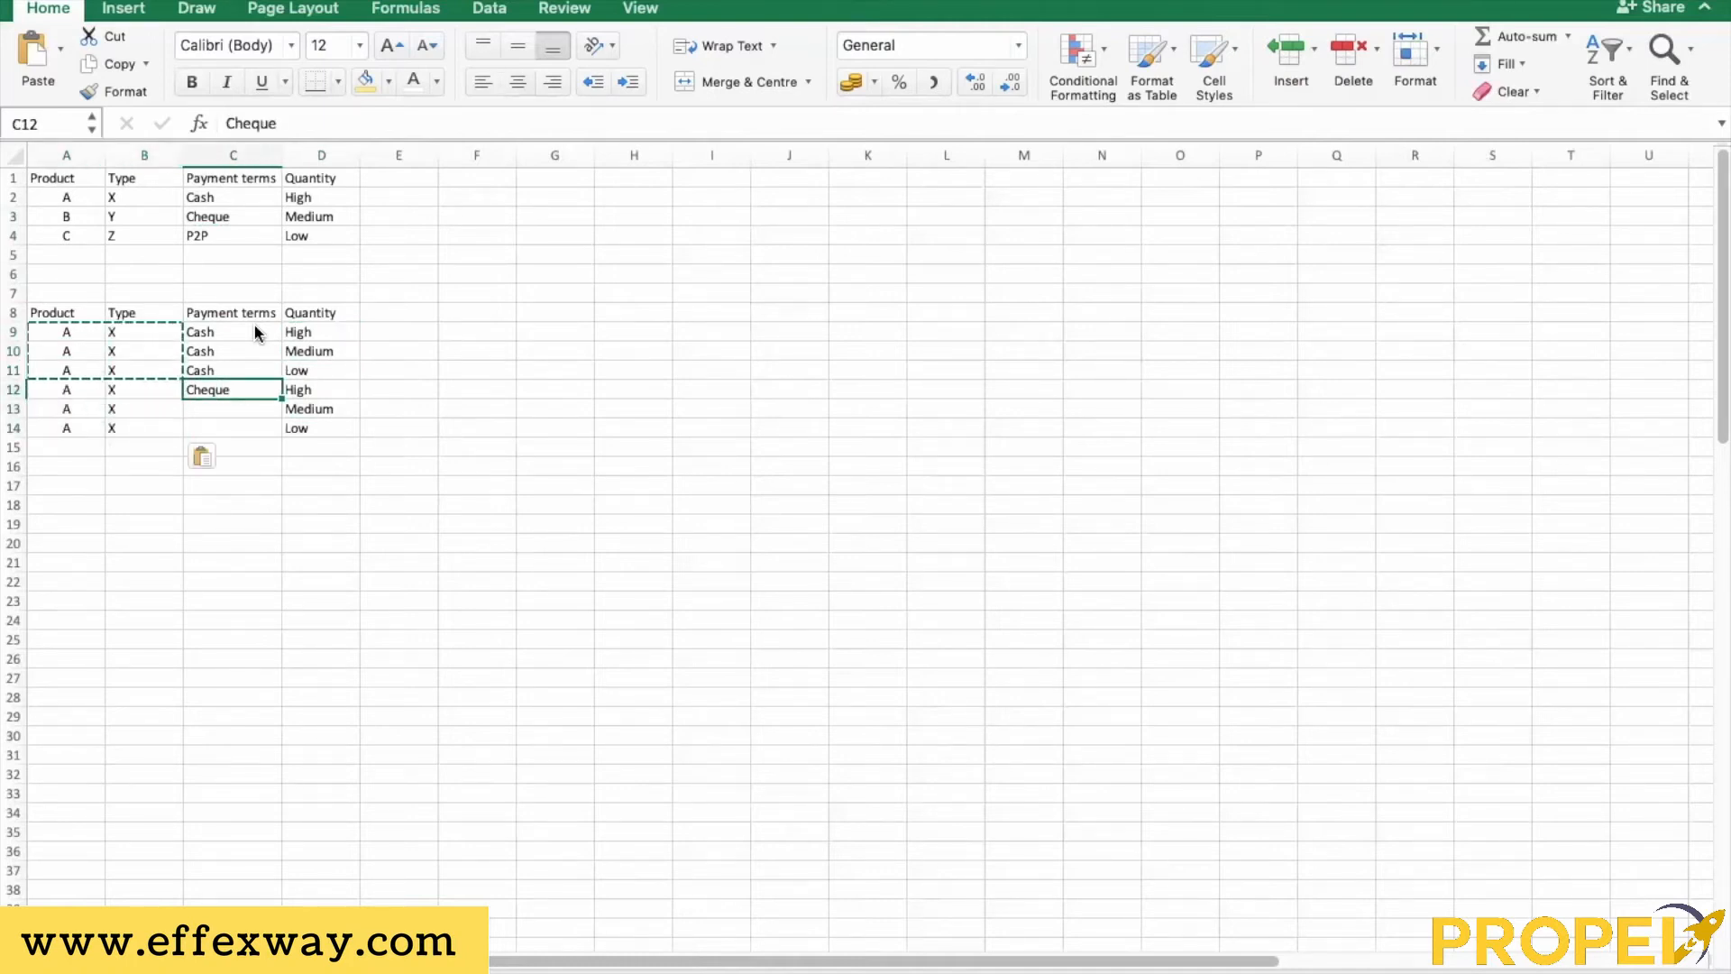
pyautogui.hotkey('ctrl', 'c')
pyautogui.press('Down')
pyautogui.hotkey('shift', 'Down')
pyautogui.hotkey('ctrl', 'v')
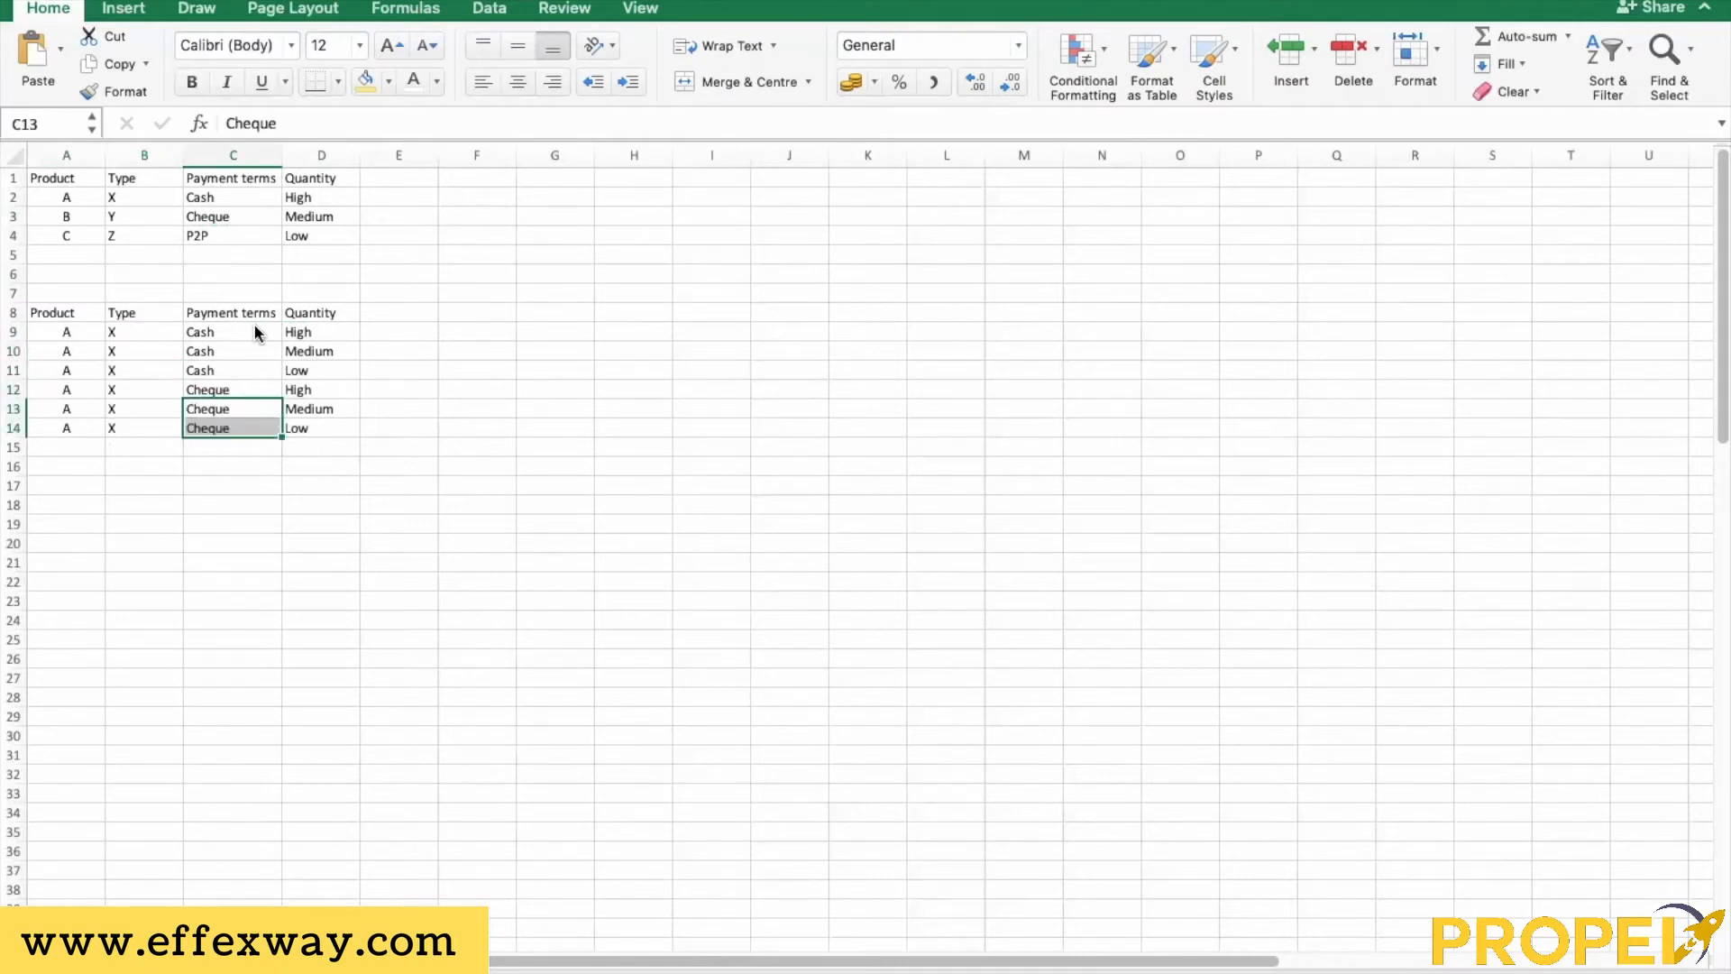
# Copy P2P from cell C4 of the upper table into cell C15
pyautogui.press('Up')
pyautogui.press('Up')
pyautogui.press('Up')
pyautogui.press('Up')
pyautogui.press('Up')
pyautogui.press('Up')
pyautogui.press('Up')
pyautogui.press('Up')
pyautogui.press('Up')
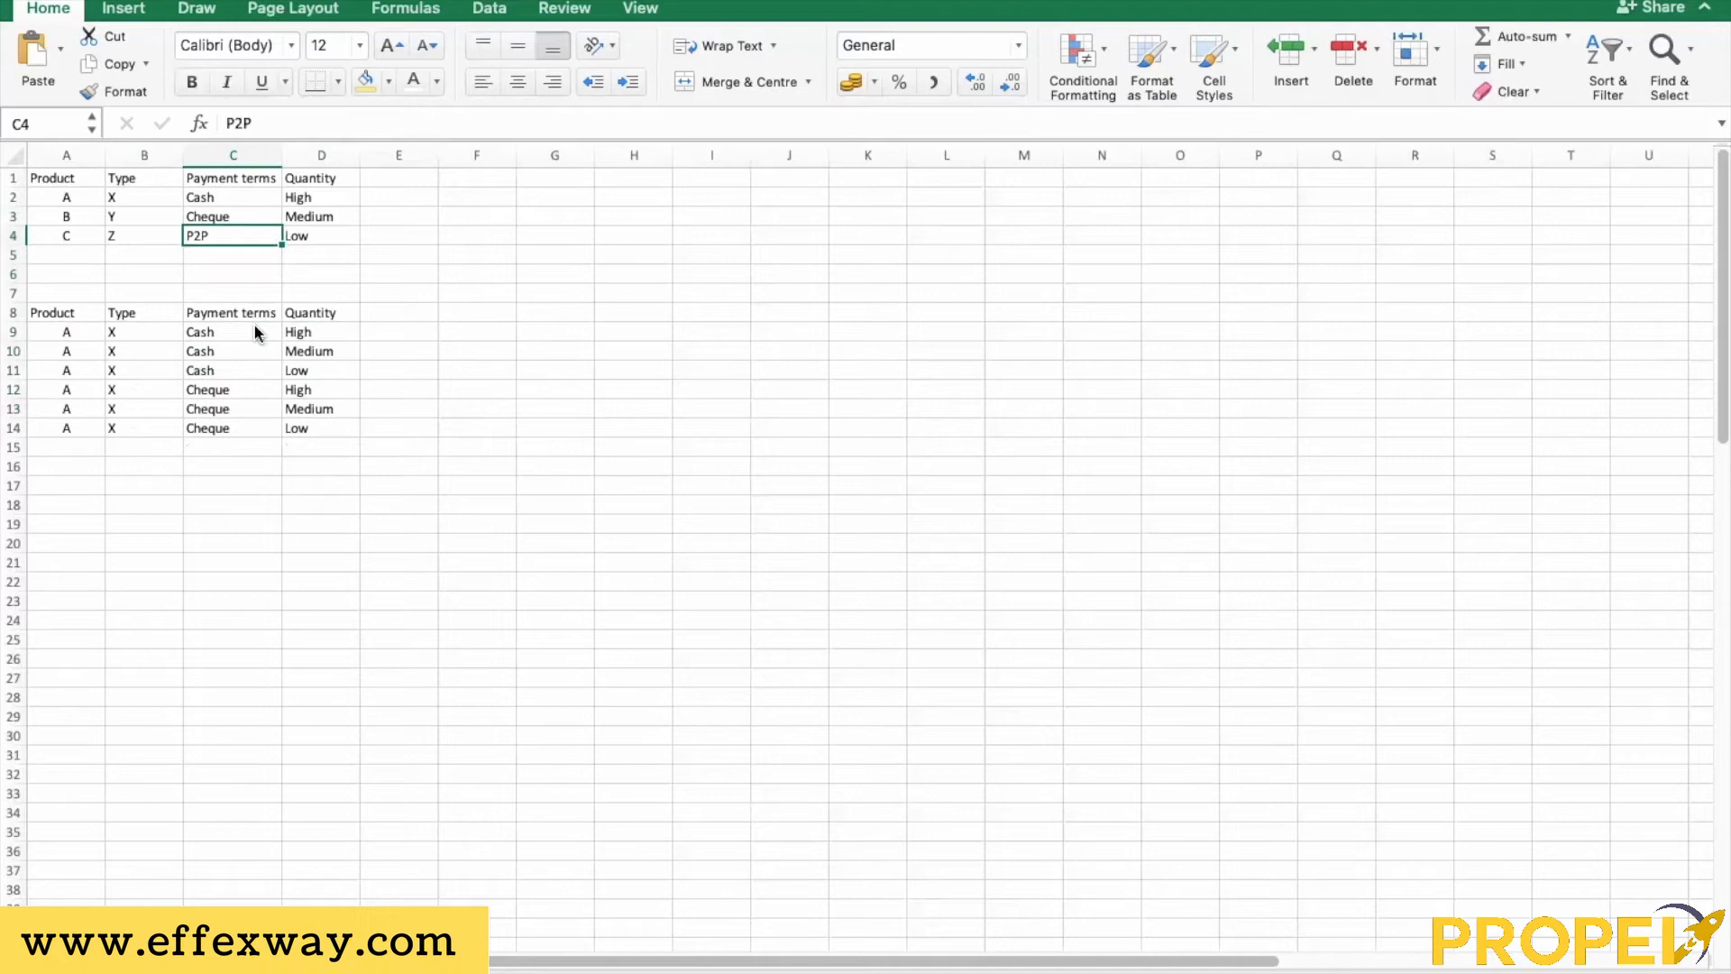
pyautogui.hotkey('ctrl', 'c')
pyautogui.press('Down')
pyautogui.press('Down')
pyautogui.press('Down')
pyautogui.press('Down')
pyautogui.press('Down')
pyautogui.press('Down')
pyautogui.press('Down')
pyautogui.press('Down')
pyautogui.press('Down')
pyautogui.press('Down')
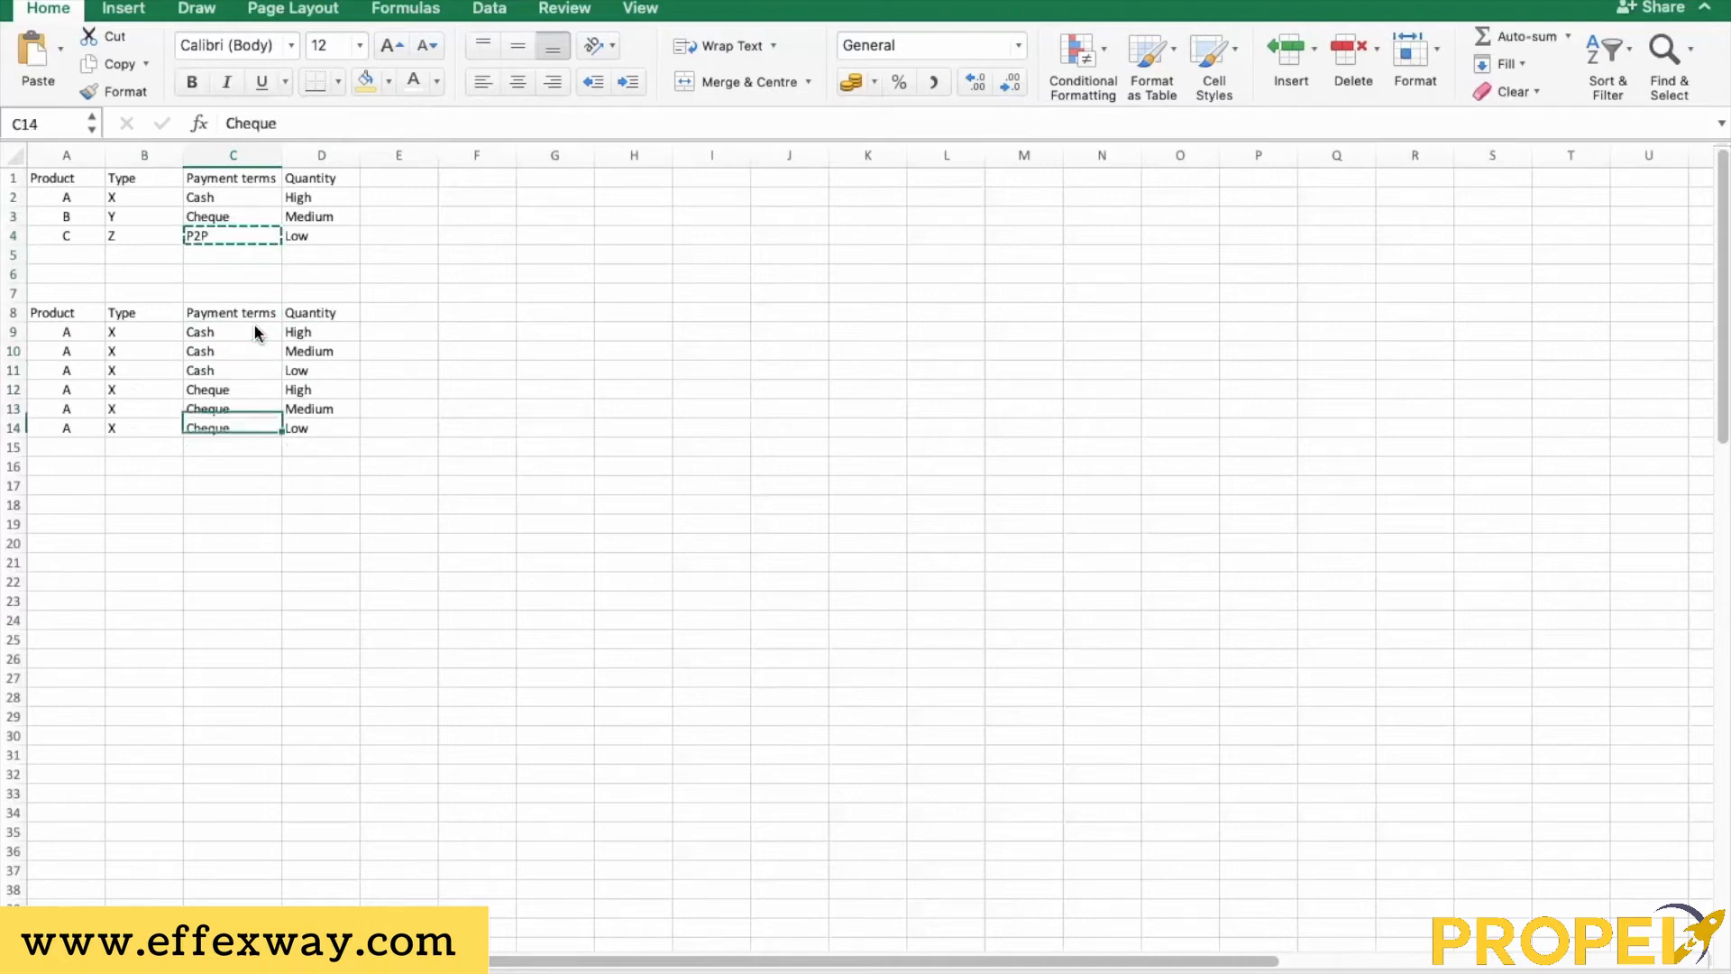
pyautogui.press('Down')
pyautogui.hotkey('ctrl', 'v')
# Copy the High, Medium and Low quantities from D12:D14 to the cells starting at D15
pyautogui.press('Right')
pyautogui.press('Up')
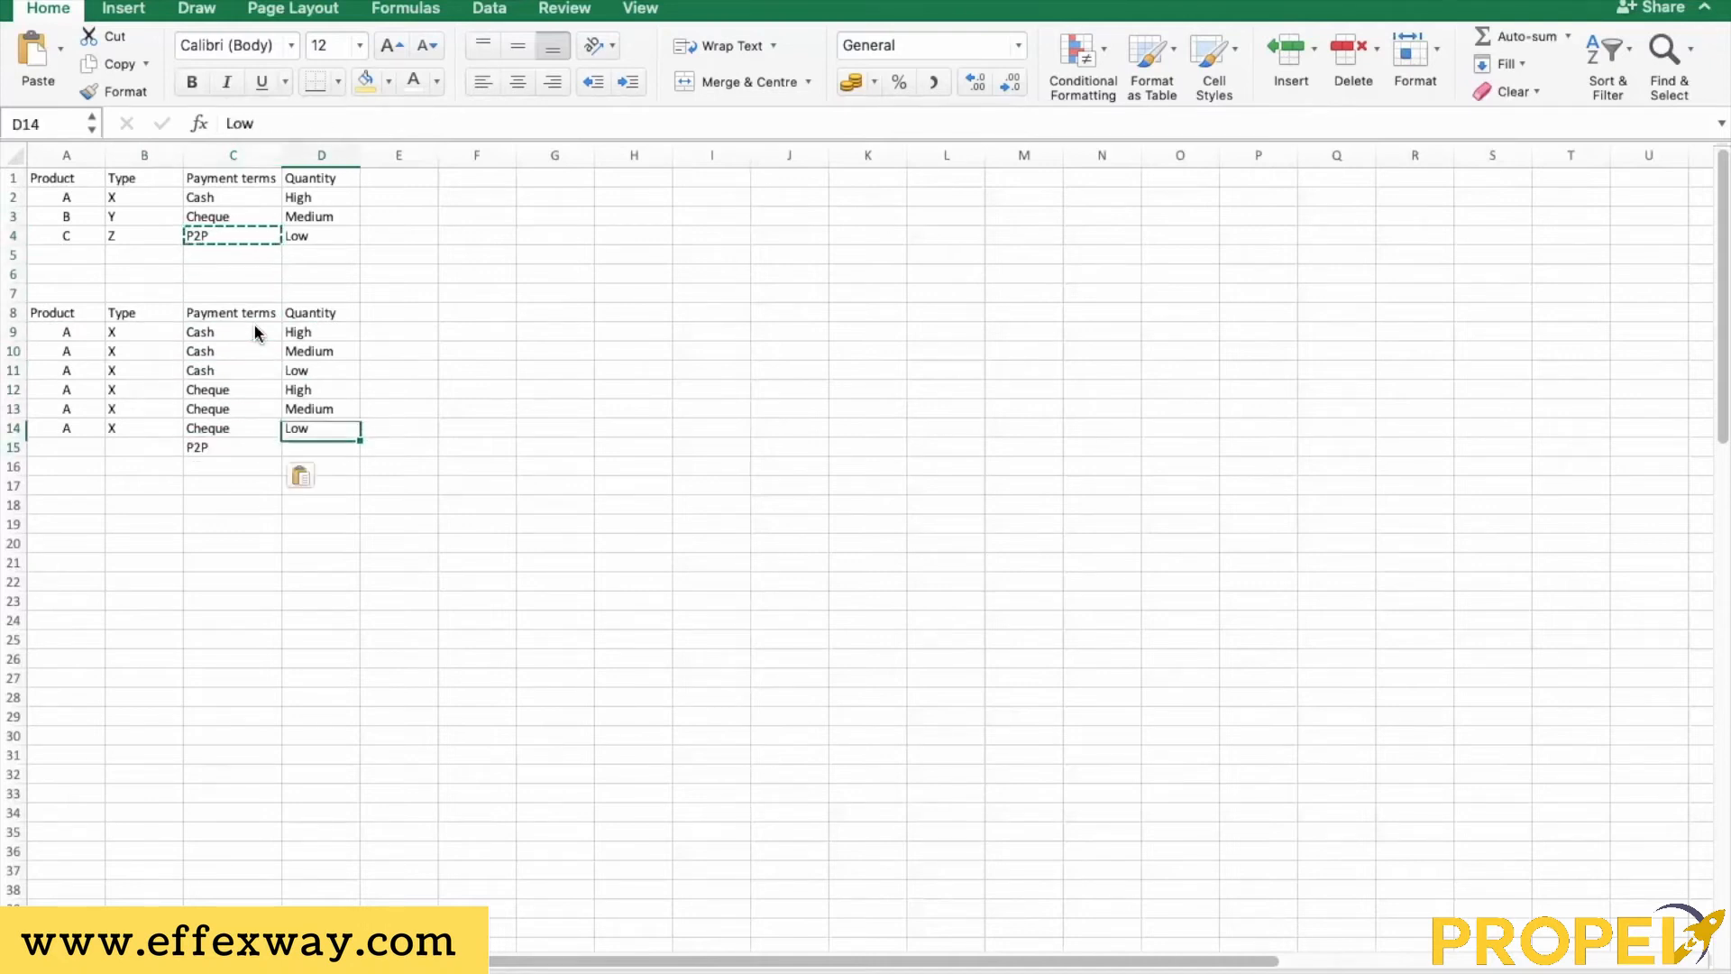
pyautogui.press('Up')
pyautogui.press('Up')
pyautogui.hotkey('shift', 'Down')
pyautogui.hotkey('shift', 'Down')
pyautogui.hotkey('ctrl', 'c')
pyautogui.press('Down')
pyautogui.press('Down')
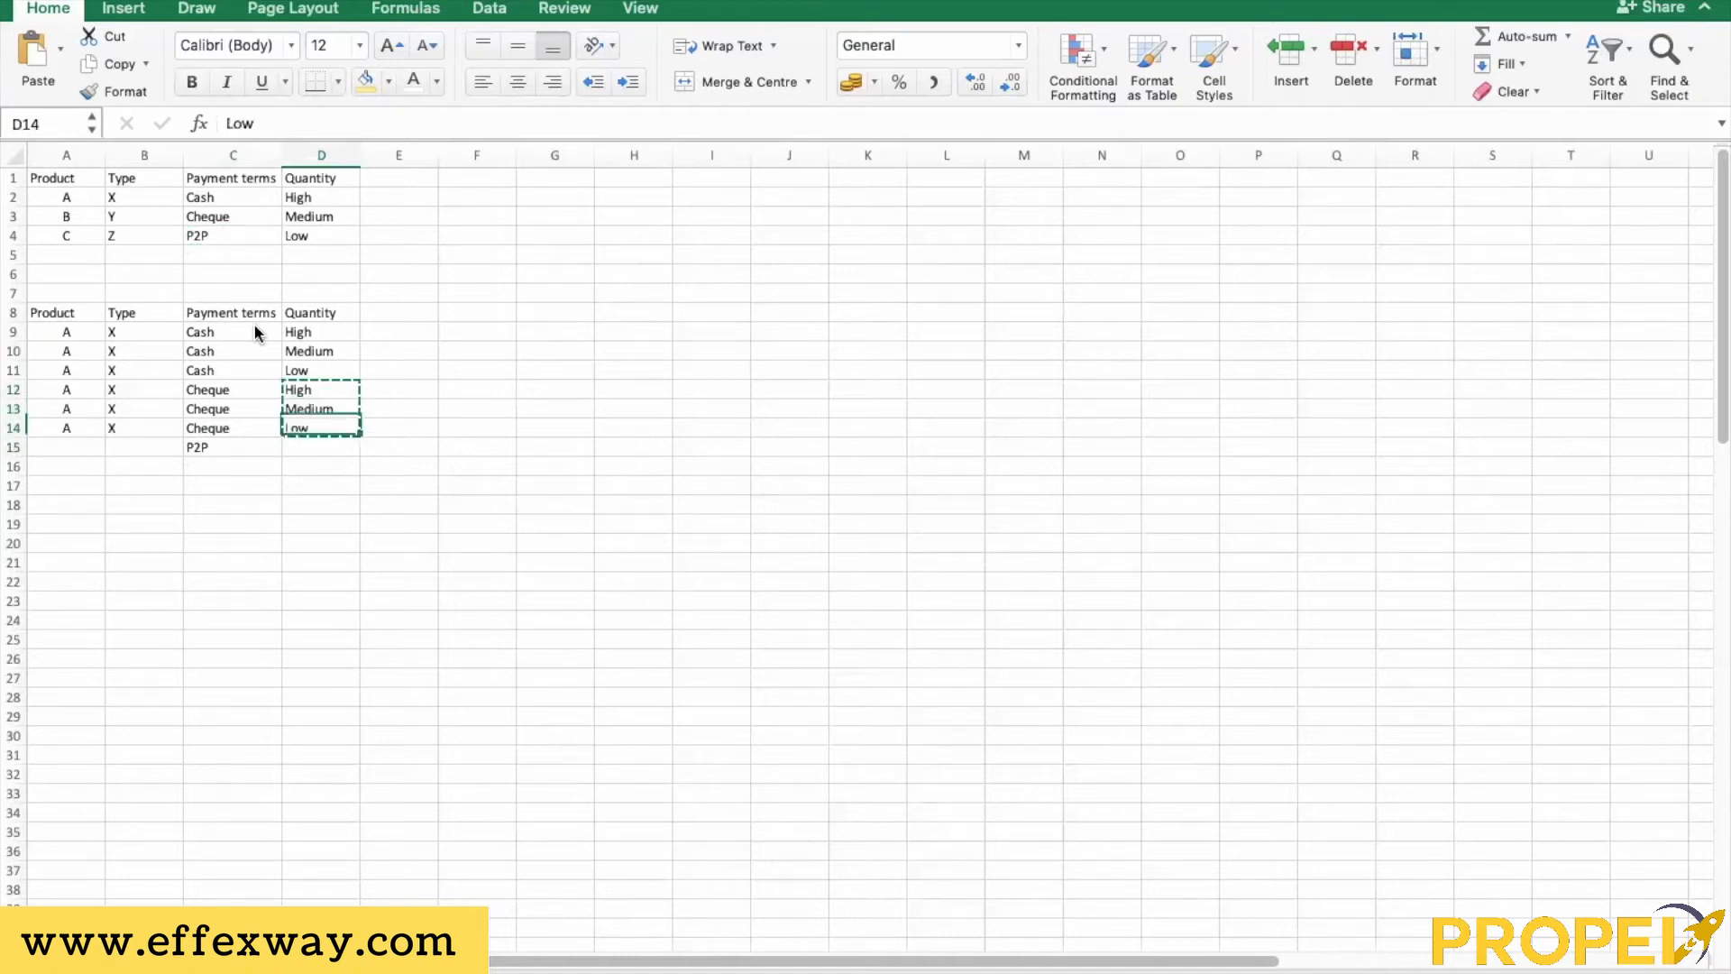
pyautogui.press('Down')
pyautogui.hotkey('ctrl', 'v')
# Copy P2P from cell C15 into C16:C17
pyautogui.press('Left')
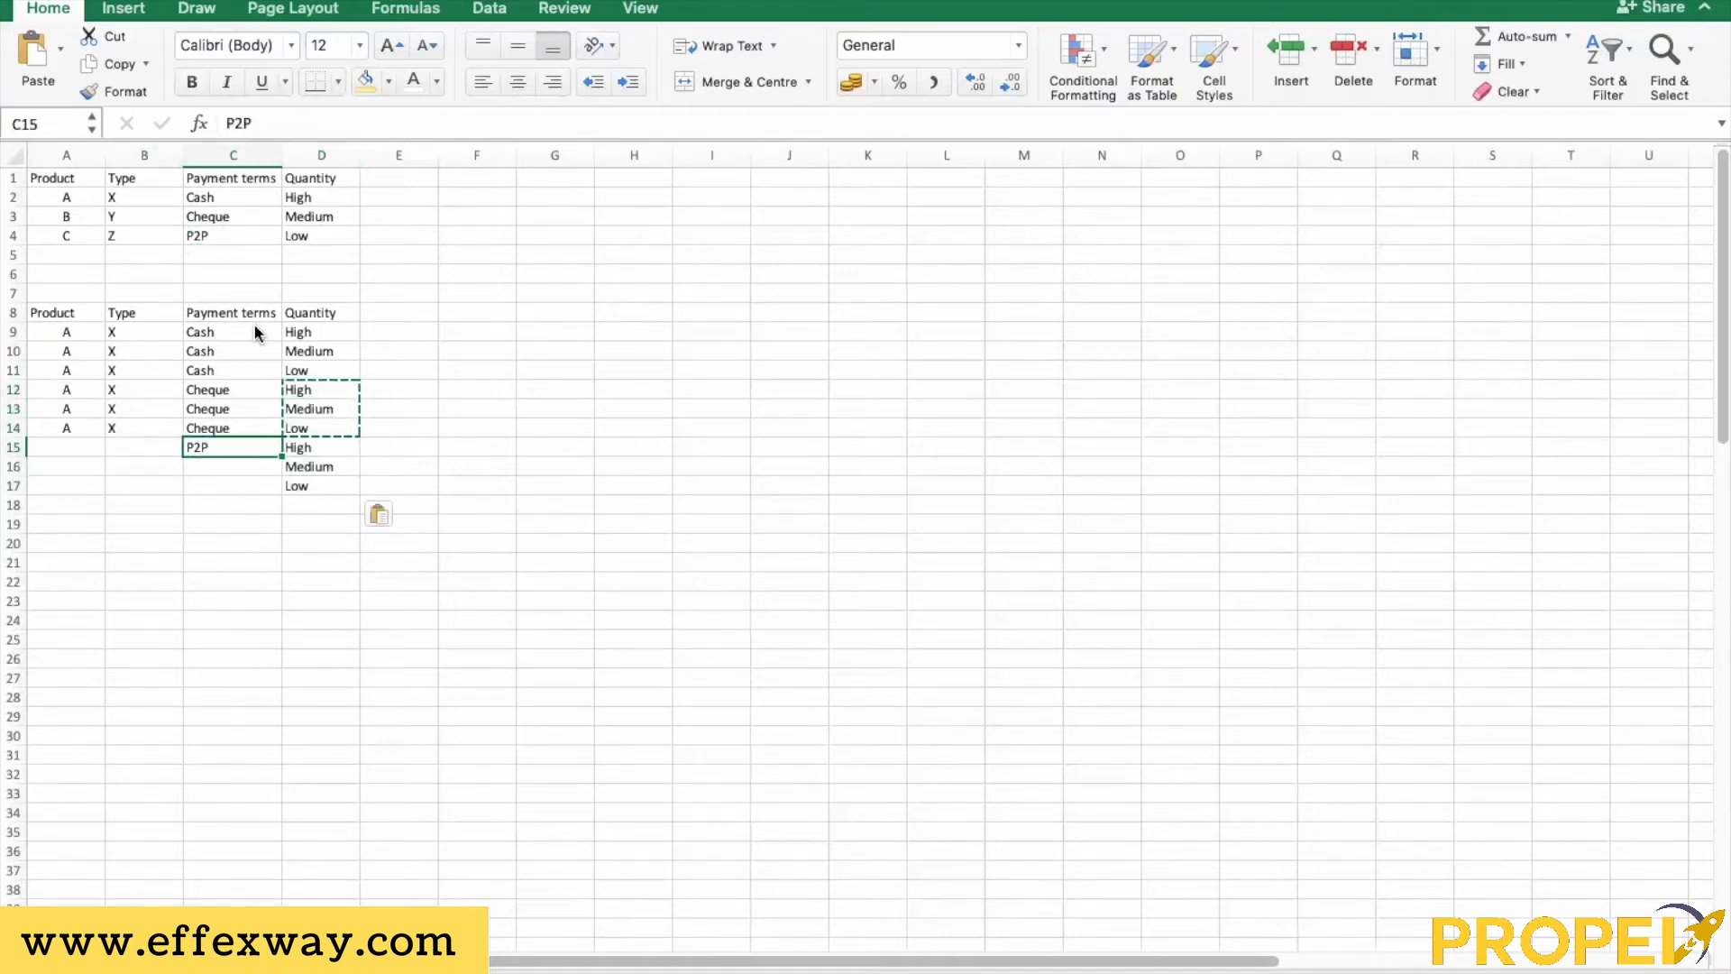
pyautogui.hotkey('ctrl', 'c')
pyautogui.press('Down')
pyautogui.hotkey('shift', 'Down')
pyautogui.hotkey('ctrl', 'v')
# Copy product A and type X from A14:B14 into A15:B17
pyautogui.press('Left')
pyautogui.press('Up')
pyautogui.press('Up')
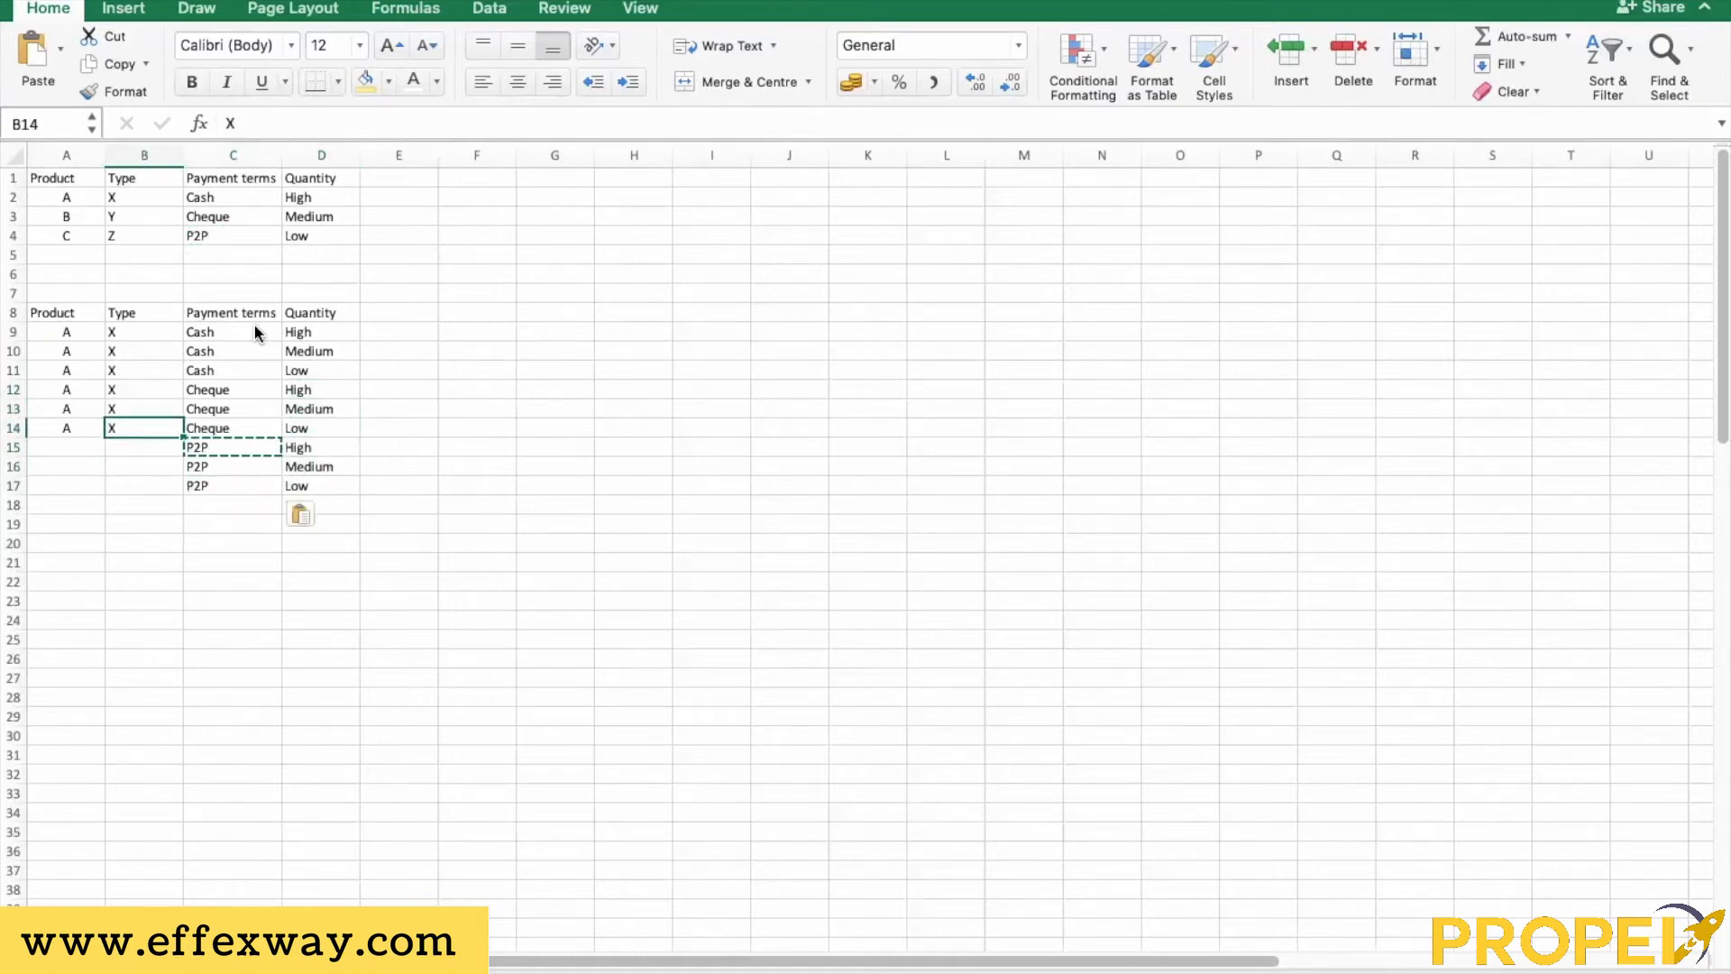
pyautogui.hotkey('shift', 'Left')
pyautogui.hotkey('ctrl', 'c')
pyautogui.press('Down')
pyautogui.hotkey('shift', 'Down')
pyautogui.hotkey('shift', 'Down')
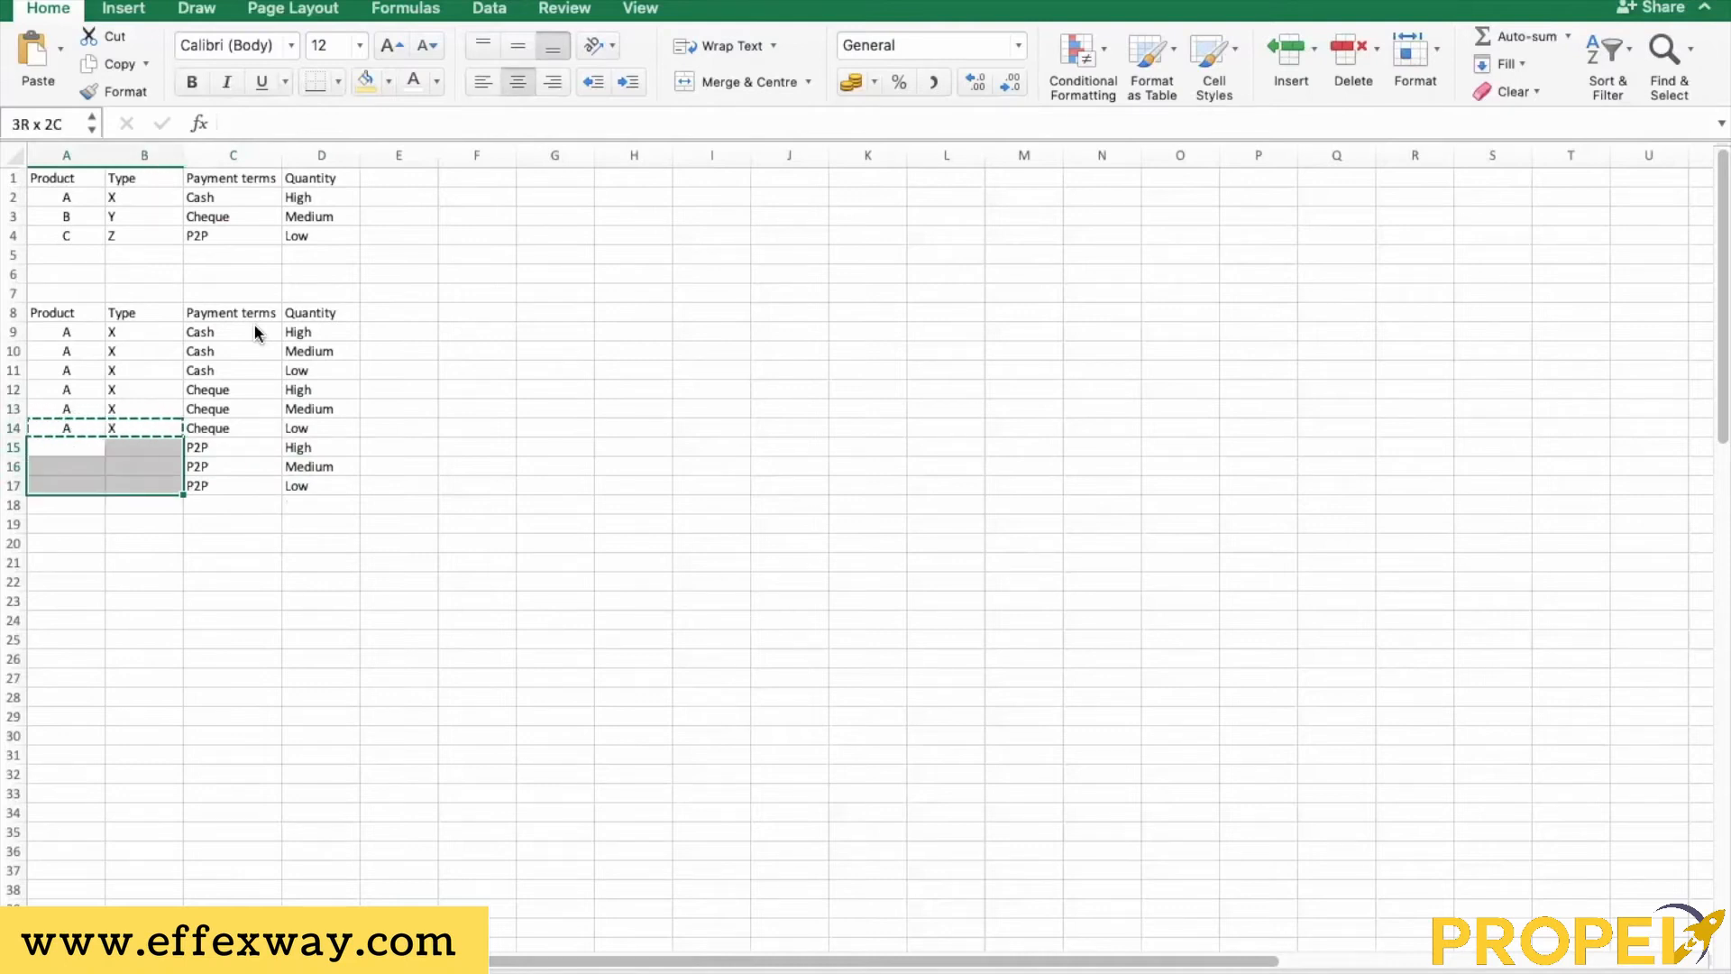
pyautogui.hotkey('ctrl', 'v')
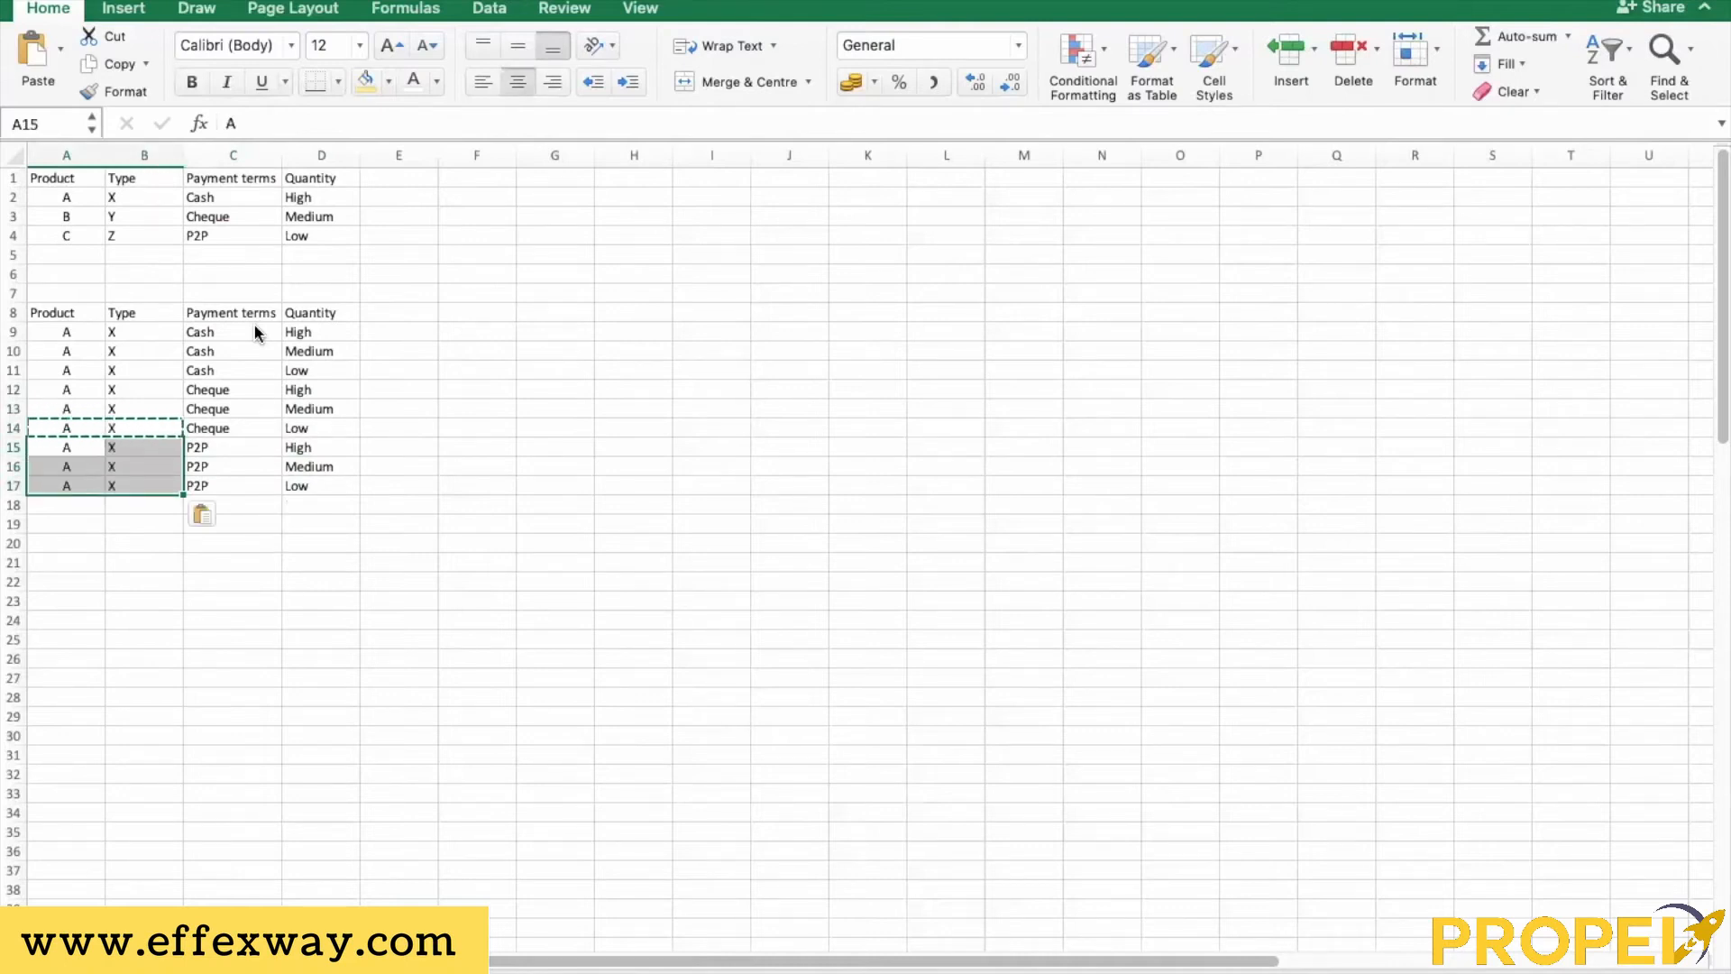
pyautogui.click(258, 543)
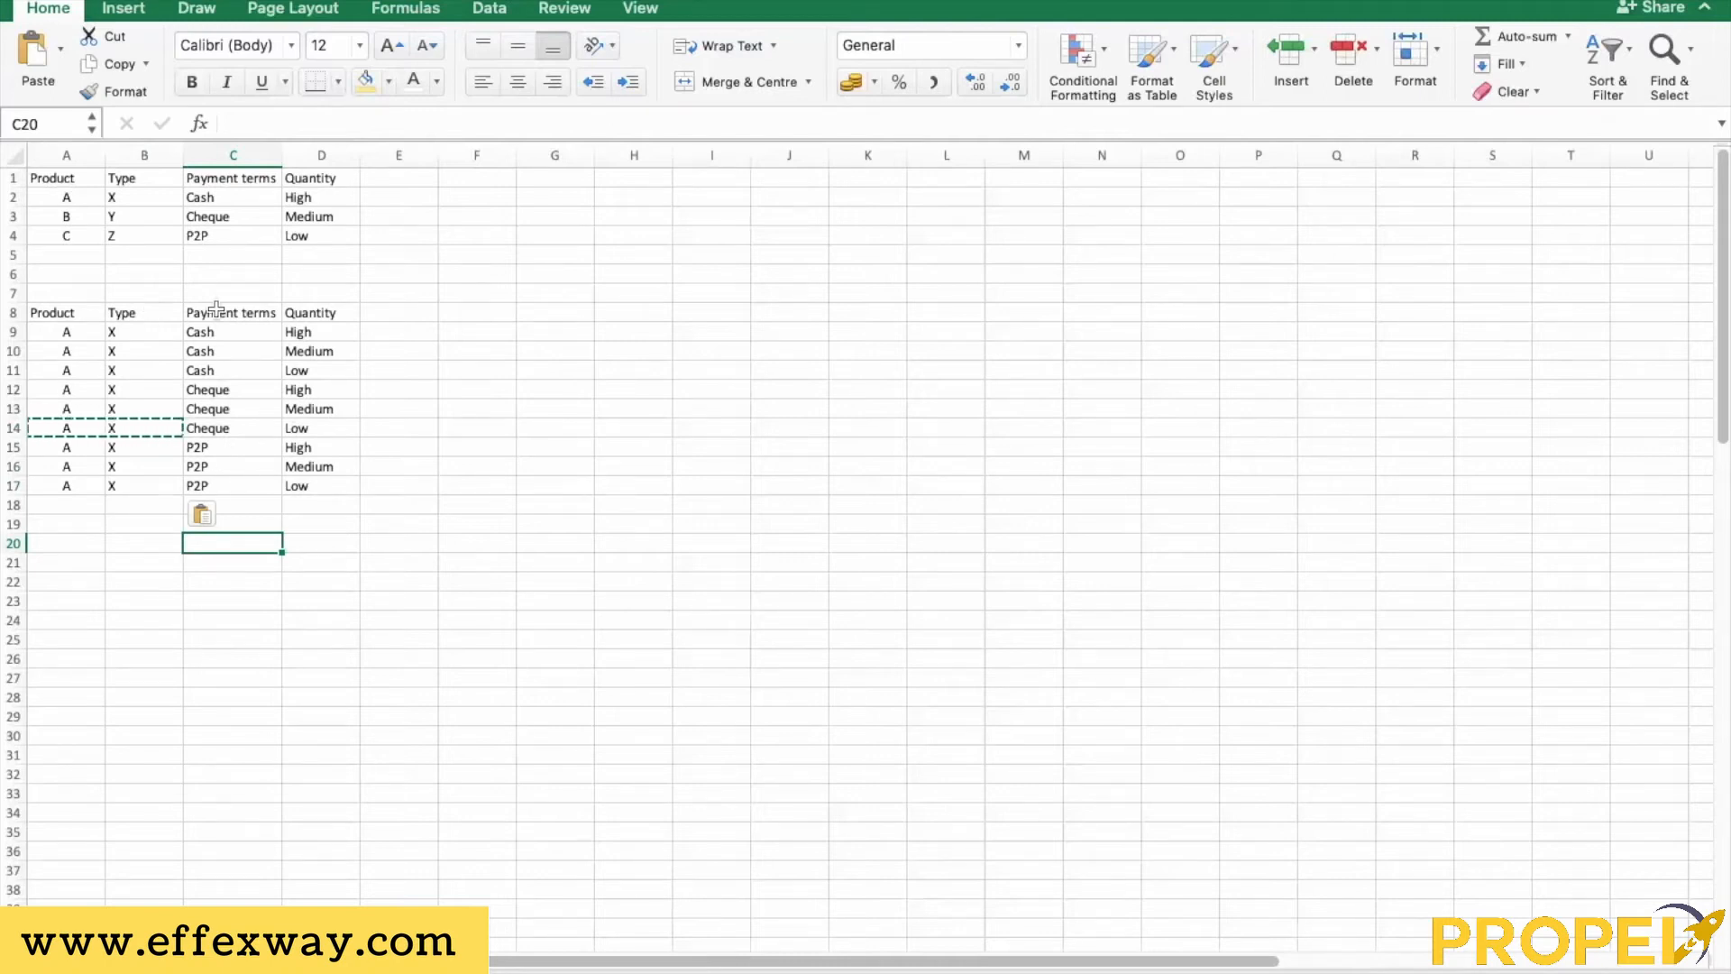
# Examine the Type column entries in the upper table against those in the lower table
pyautogui.click(146, 328)
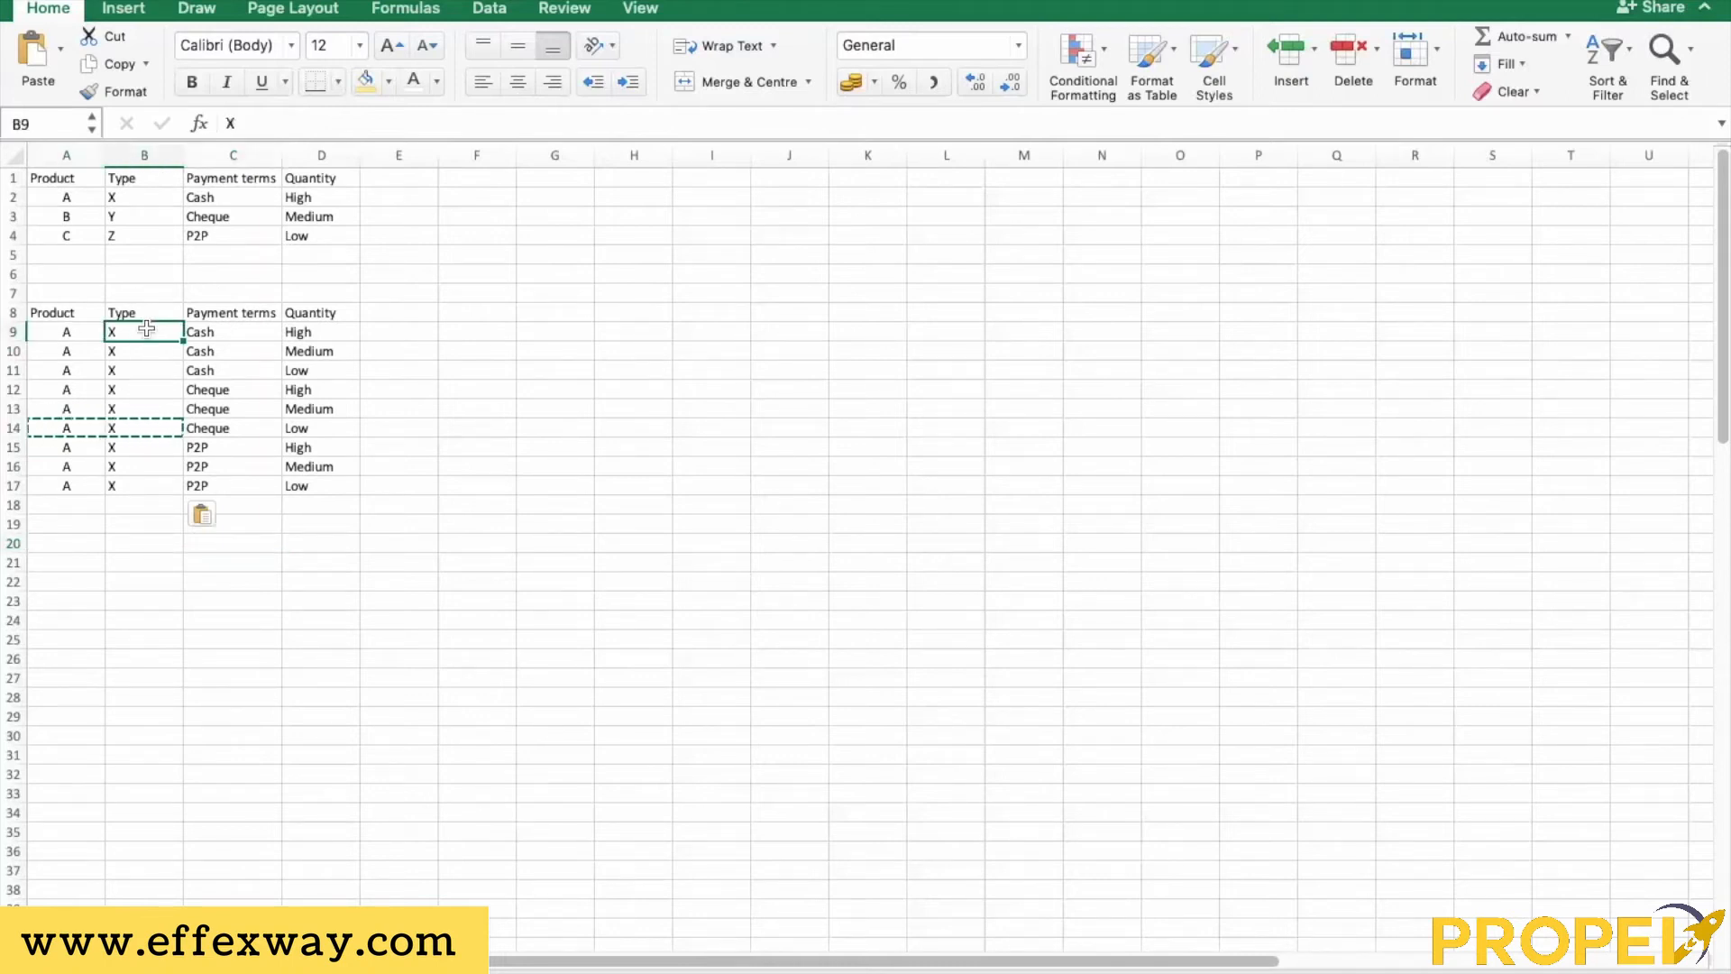
pyautogui.press('Up')
pyautogui.press('Up')
pyautogui.press('Up')
pyautogui.press('Up')
pyautogui.press('Up')
pyautogui.press('Up')
pyautogui.press('Down')
pyautogui.press('Down')
pyautogui.press('Down')
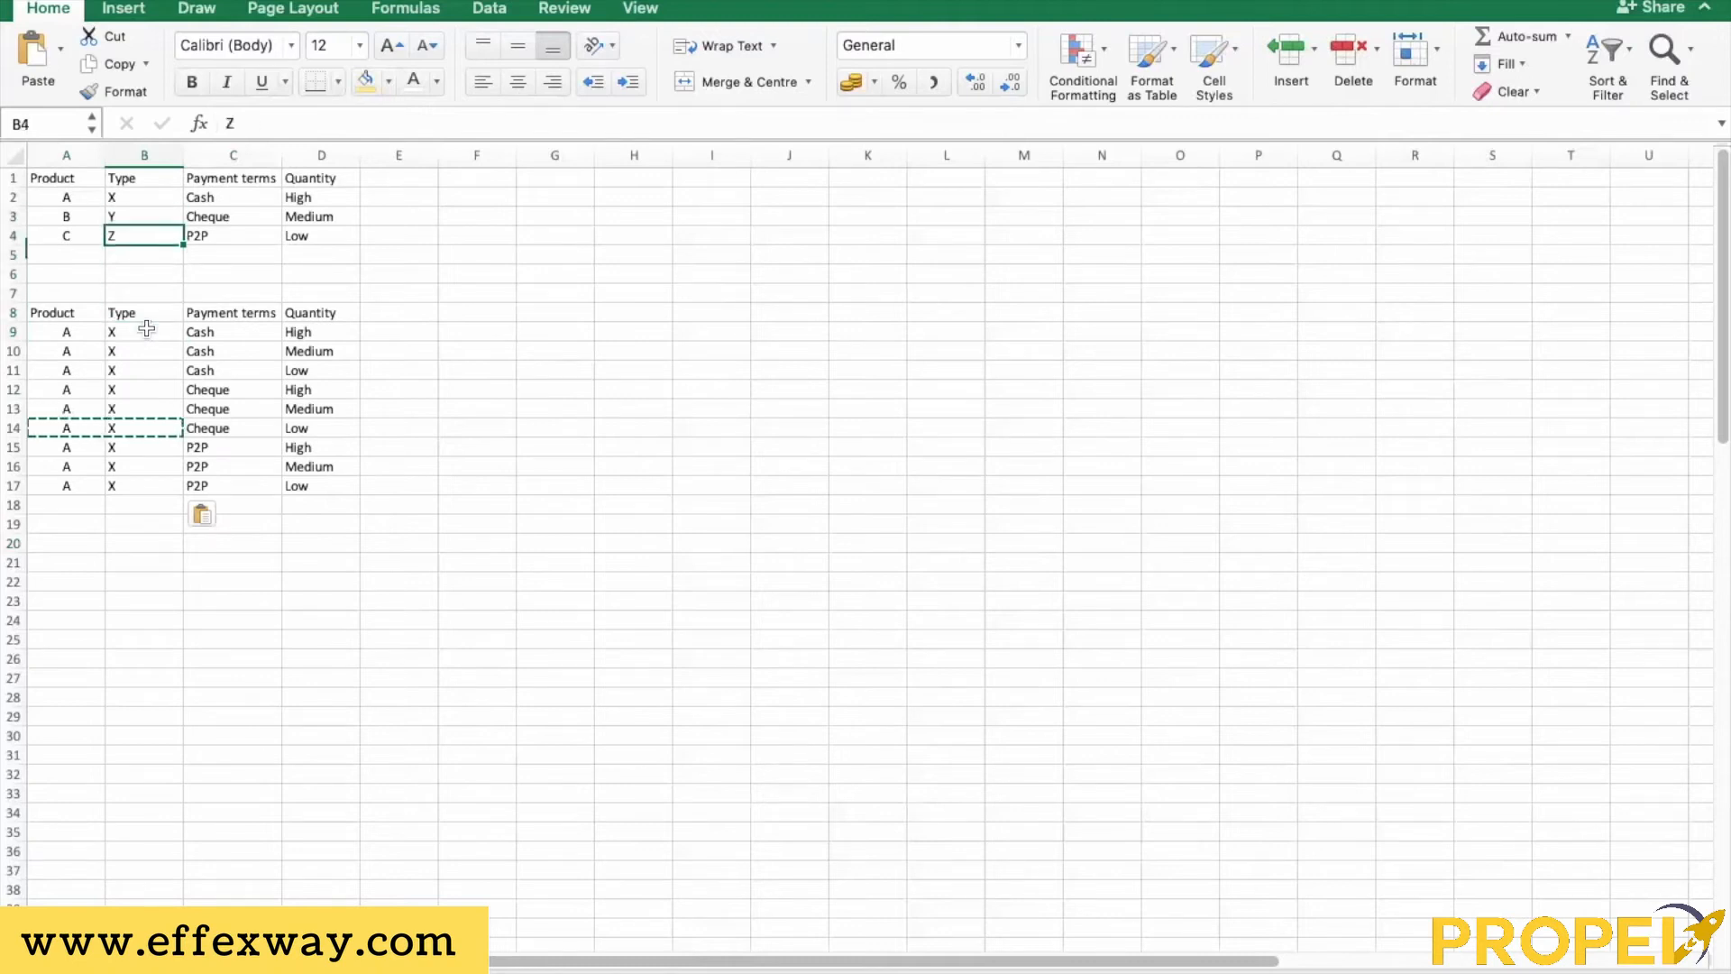
# Copy the product A, type X block from A9:D17 to the cells starting at A19, leaving row 18 blank
pyautogui.press('Down')
pyautogui.press('Down')
pyautogui.press('Down')
pyautogui.press('Left')
pyautogui.hotkey('shift', 'Right')
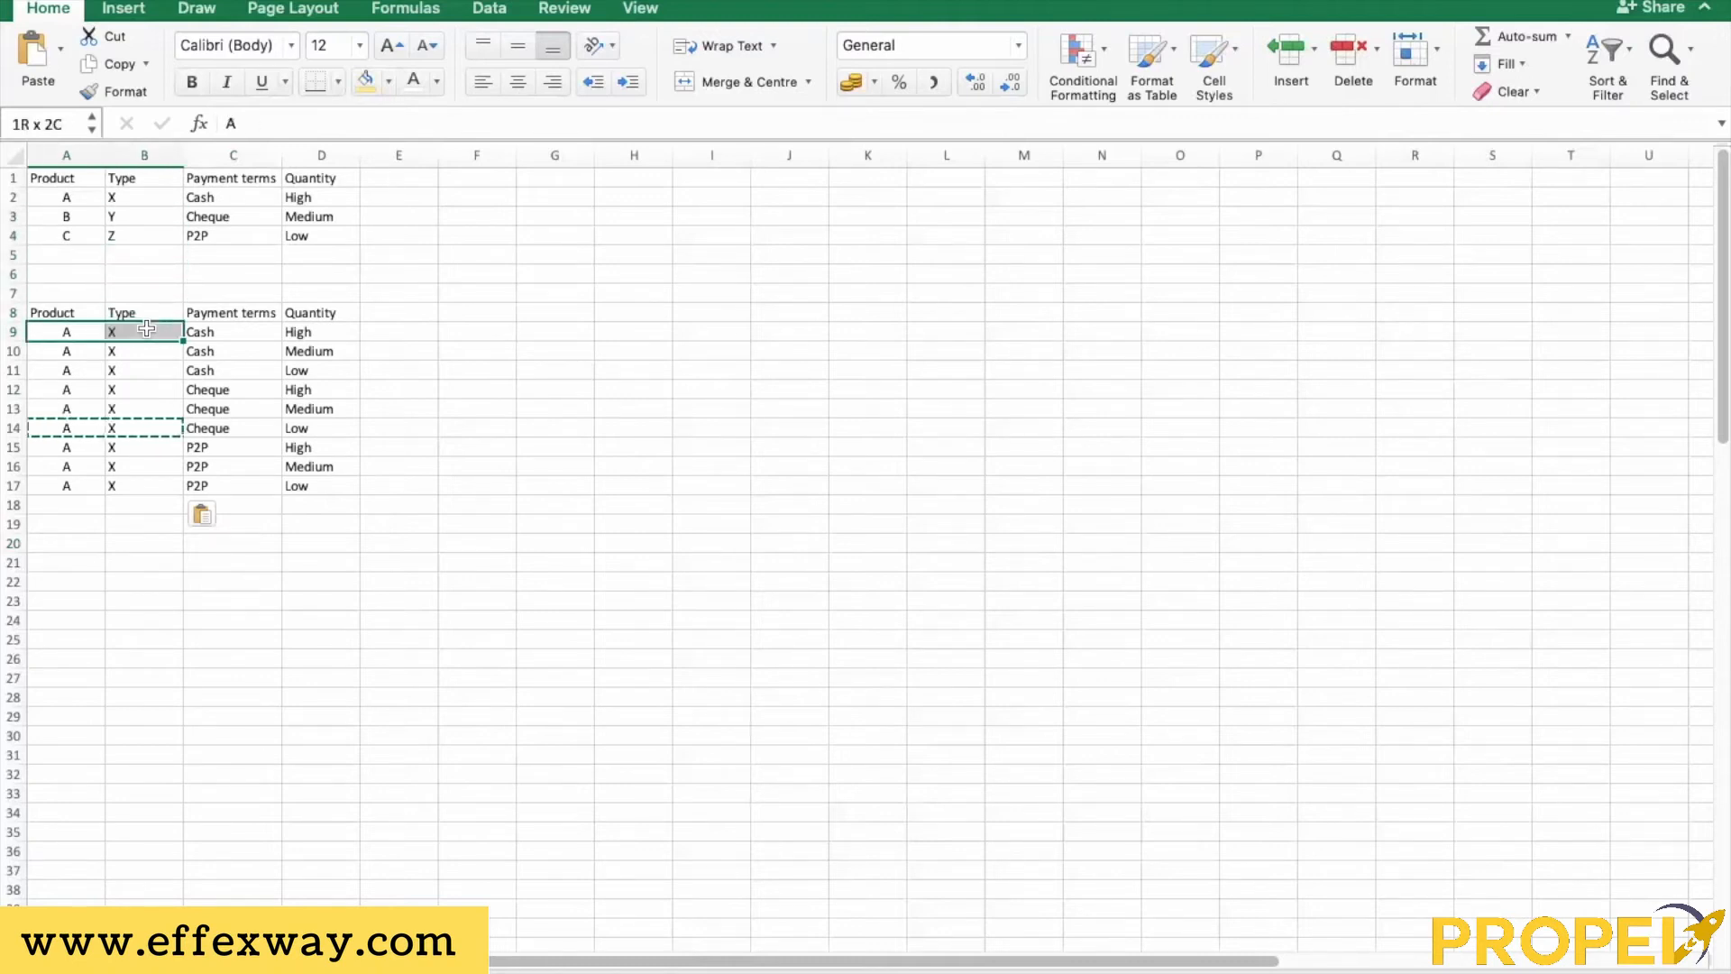
pyautogui.hotkey('shift', 'Right')
pyautogui.hotkey('shift', 'Right')
pyautogui.hotkey('shift', 'Down')
pyautogui.hotkey('shift', 'Down')
pyautogui.hotkey('shift', 'Down')
pyautogui.hotkey('shift', 'Down')
pyautogui.hotkey('shift', 'Down')
pyautogui.hotkey('shift', 'Down')
pyautogui.hotkey('shift', 'Down')
pyautogui.hotkey('shift', 'Down')
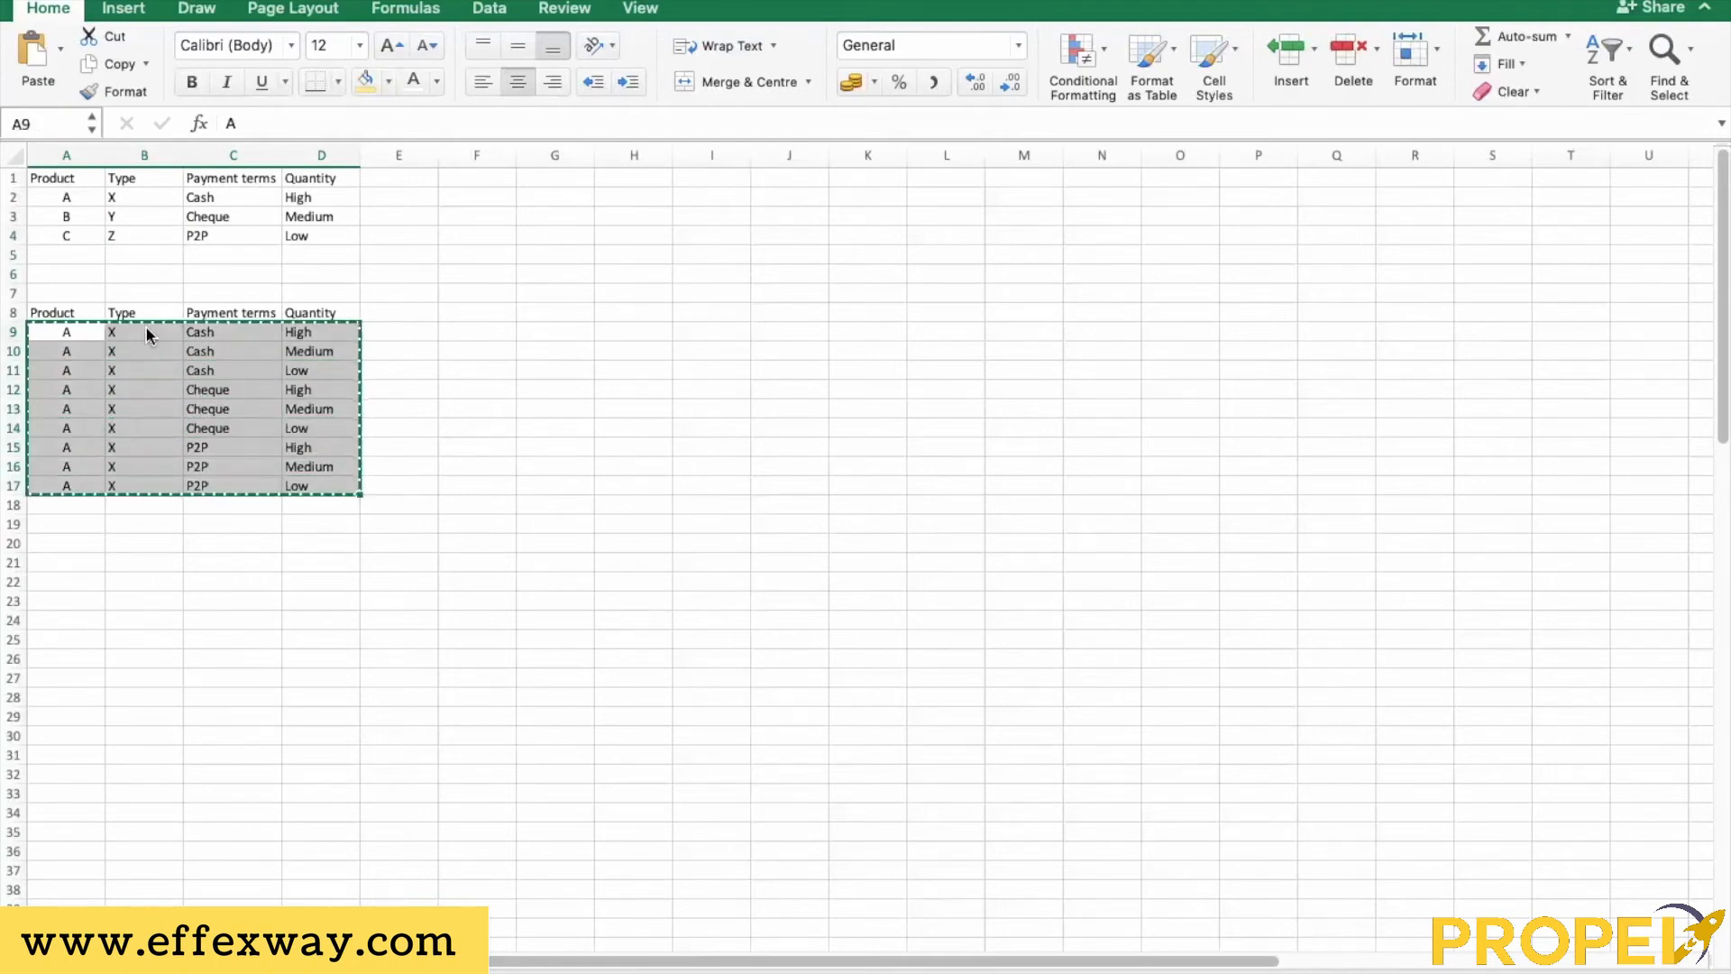
pyautogui.press('super+c')
pyautogui.press('Down')
pyautogui.press('Down')
pyautogui.press('Down')
pyautogui.press('Down')
pyautogui.press('Down')
pyautogui.press('Down')
pyautogui.press('Down')
pyautogui.press('Down')
pyautogui.press('Down')
pyautogui.press('Down')
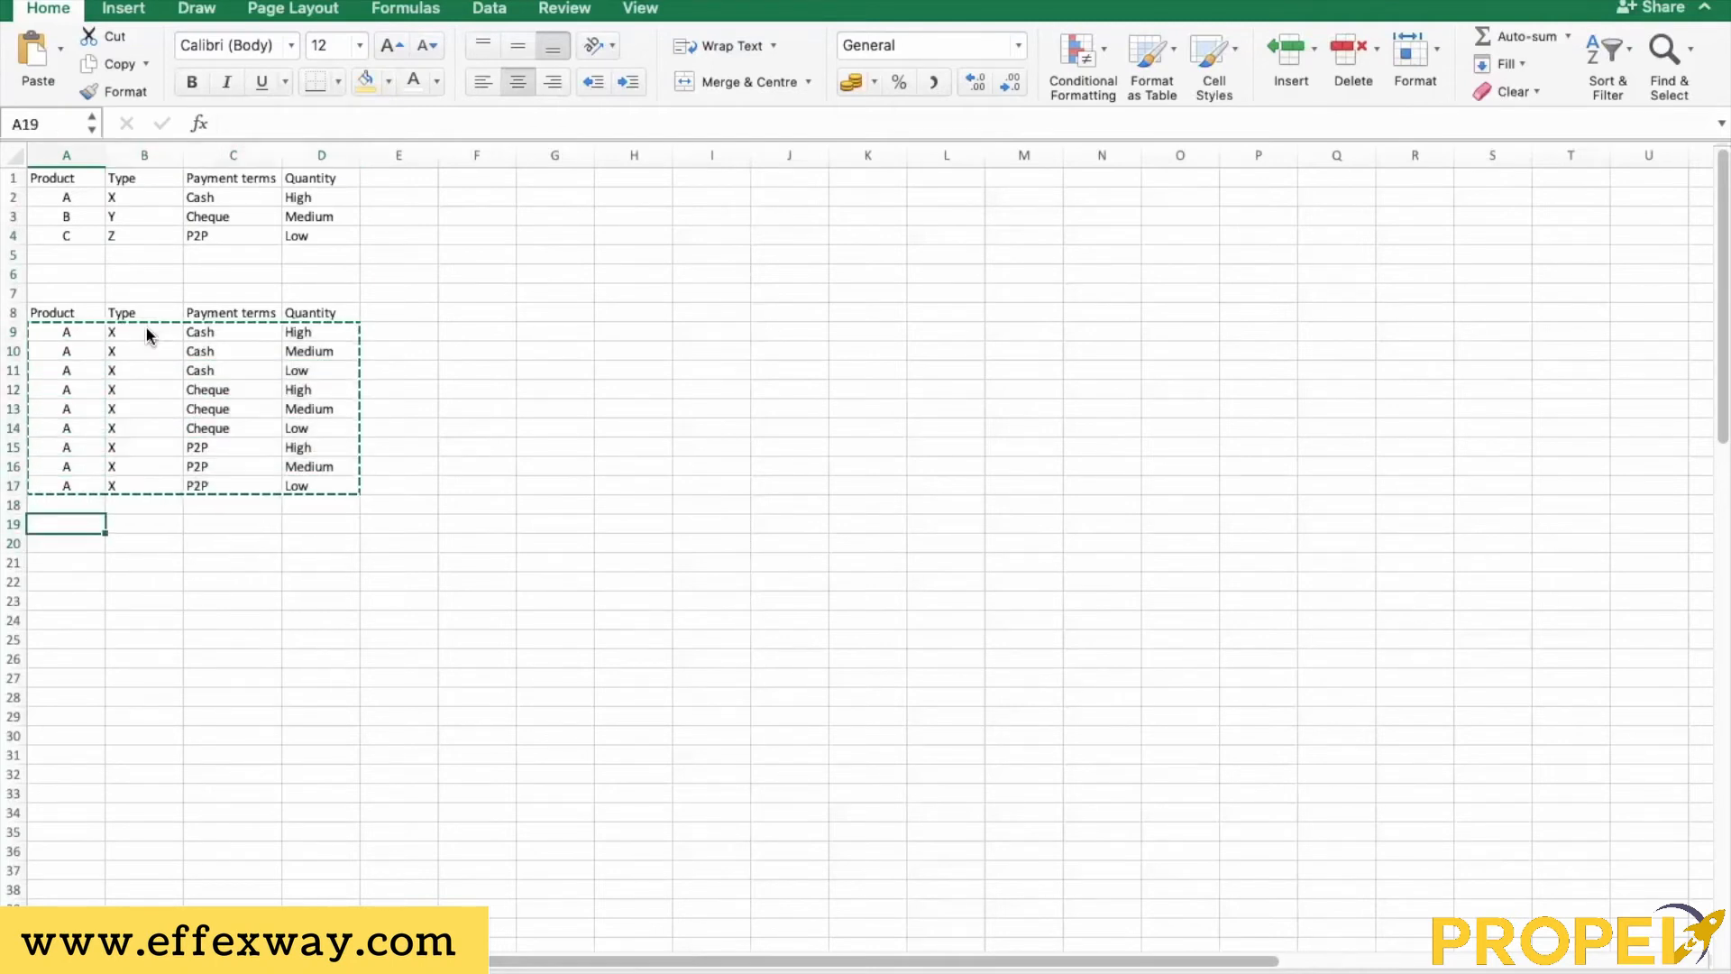
pyautogui.press('super+v')
# Set the Type to Y in B19 and copy it down through B20:B27
pyautogui.press('Up')
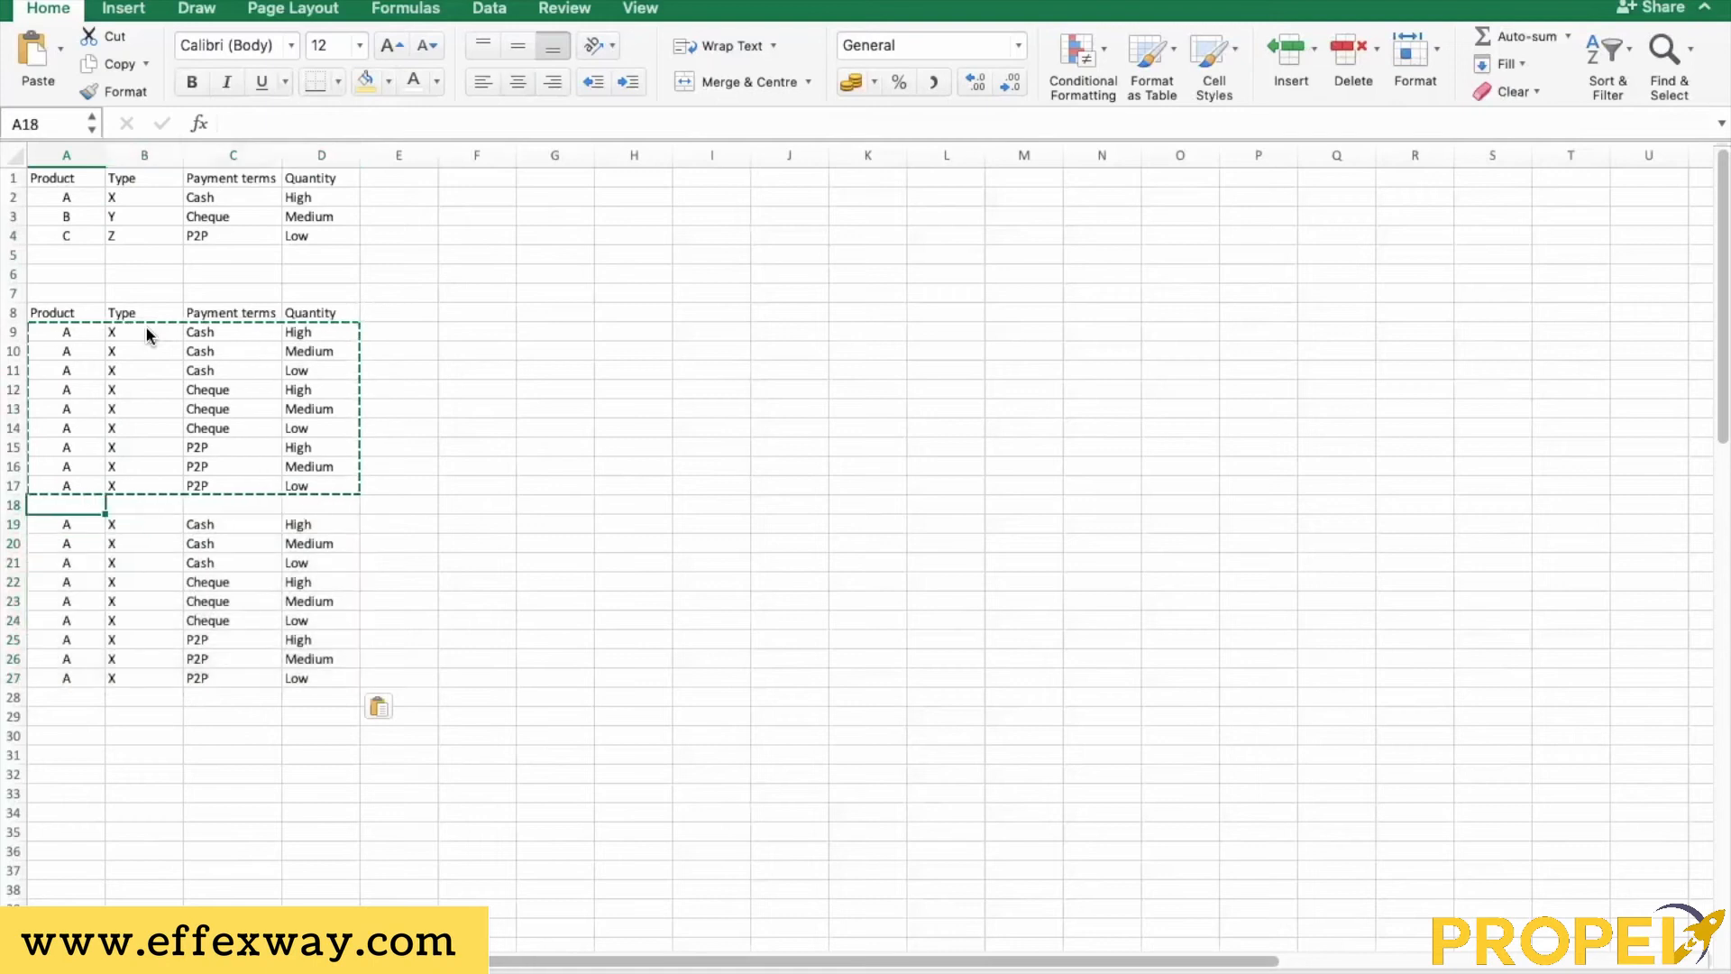
pyautogui.hotkey('shift', 'Right')
pyautogui.hotkey('shift', 'Right')
pyautogui.hotkey('shift', 'Right')
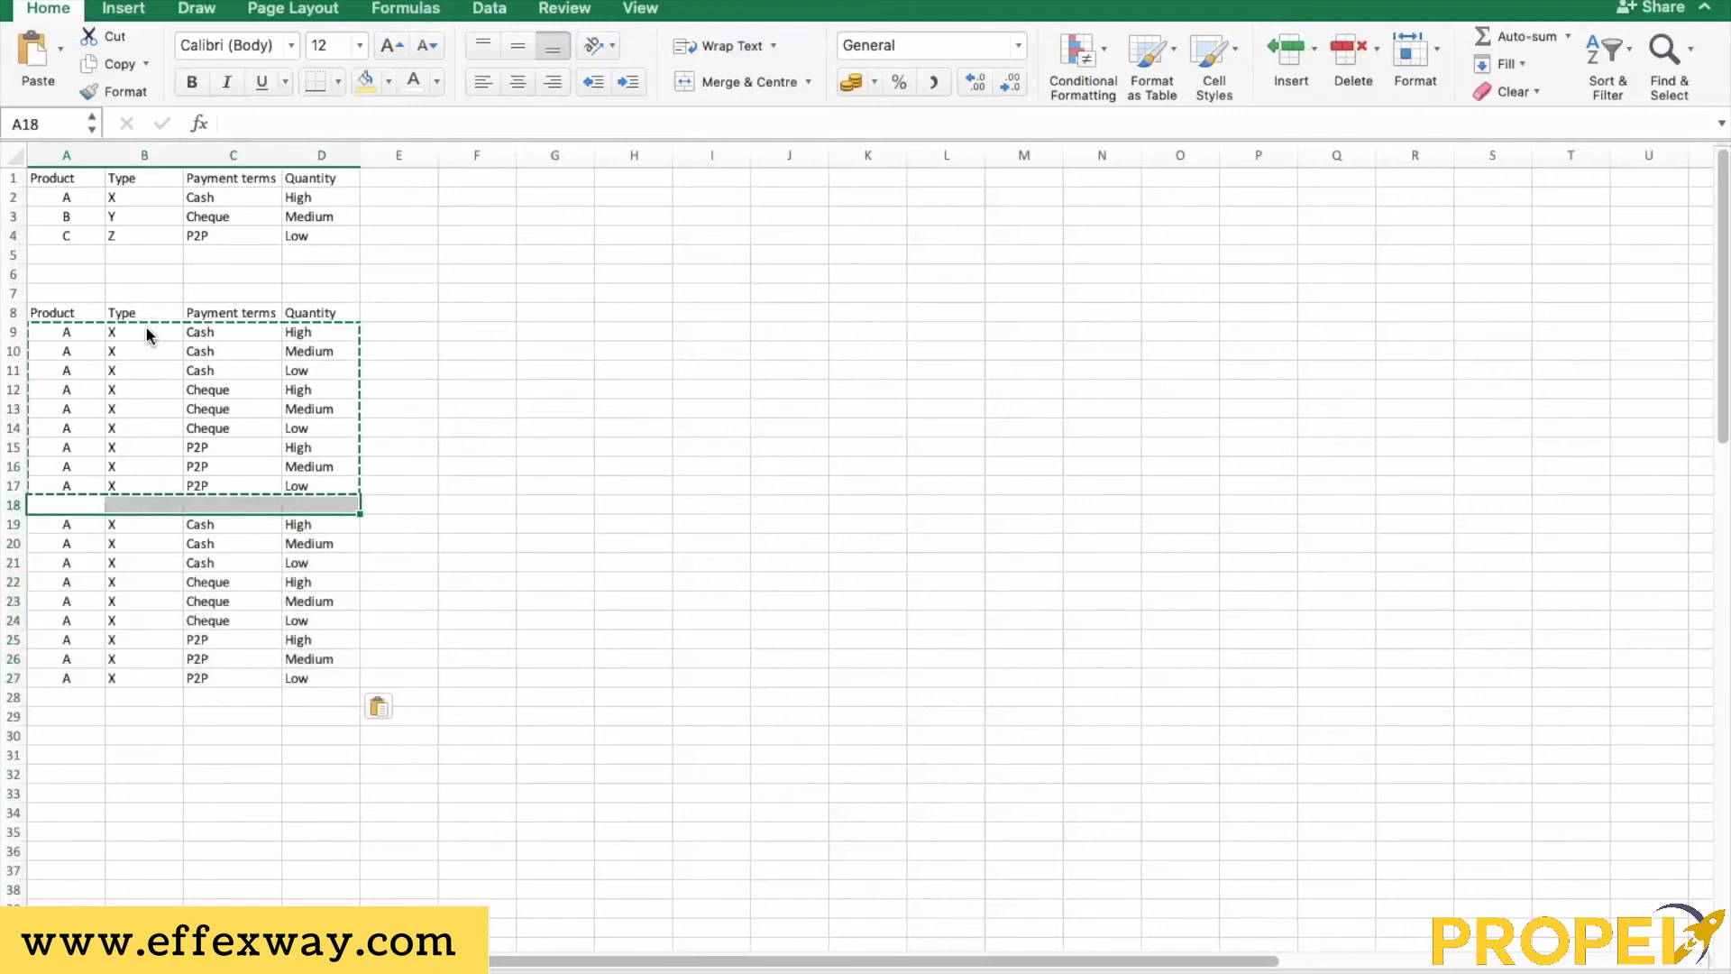
pyautogui.press('Down')
pyautogui.press('Right')
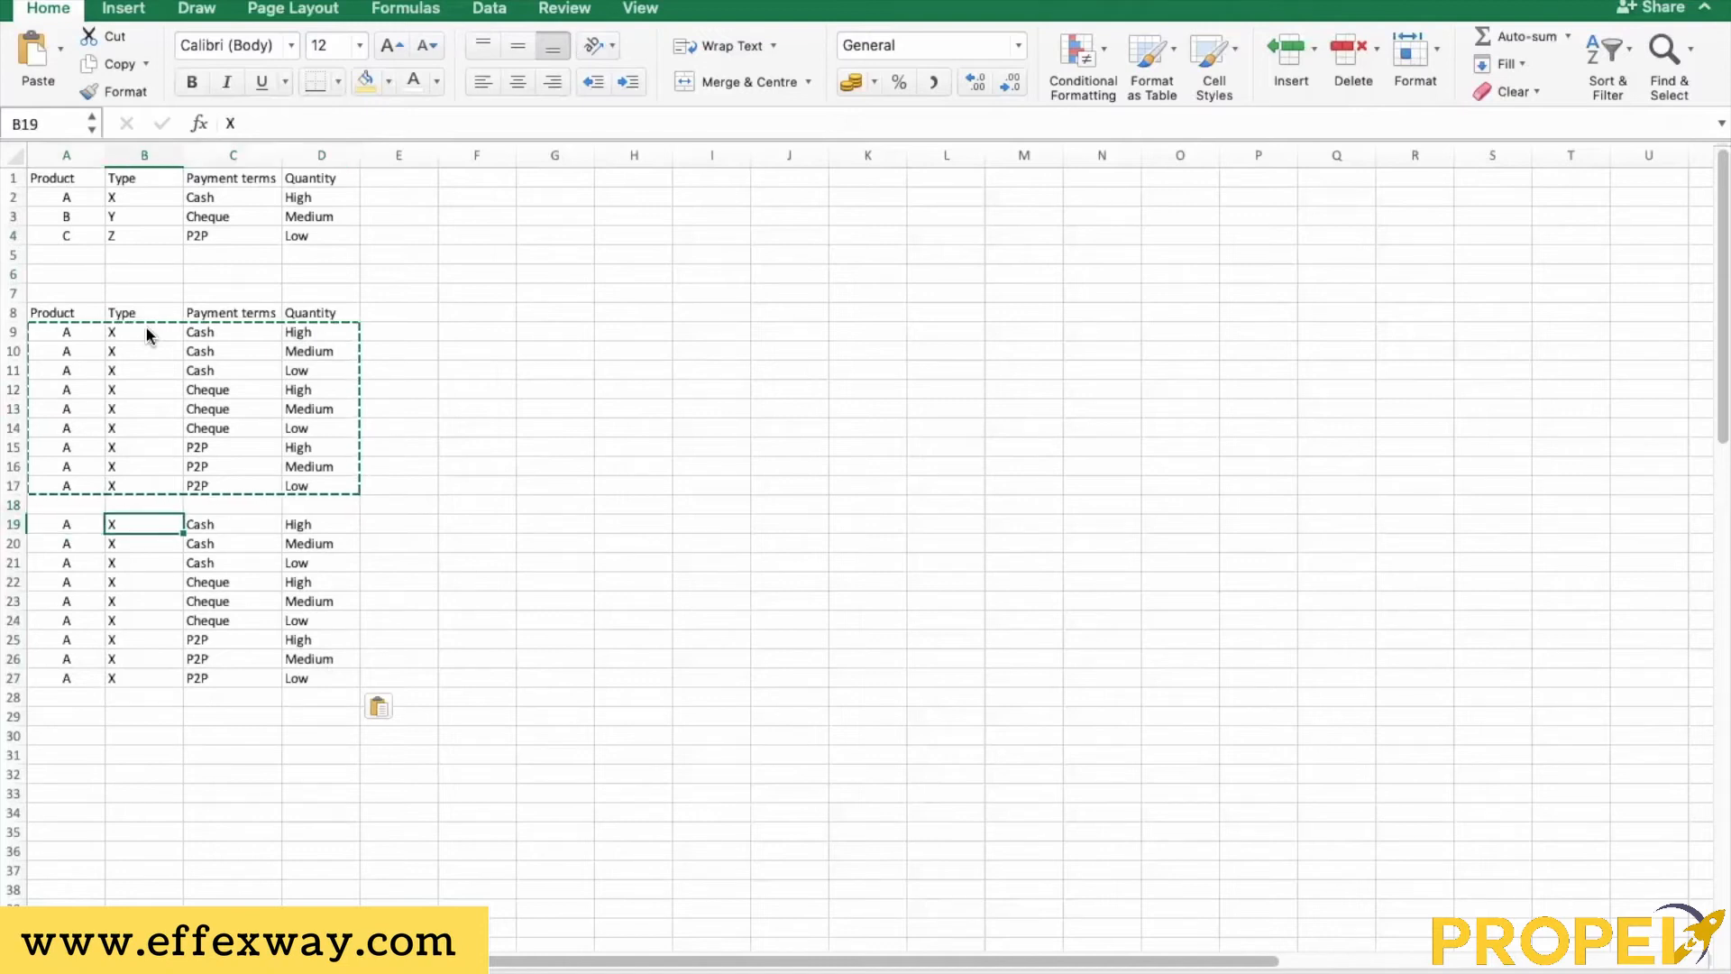
pyautogui.write('Y')
pyautogui.hotkey('ctrl', 'Return')
pyautogui.press('super+c')
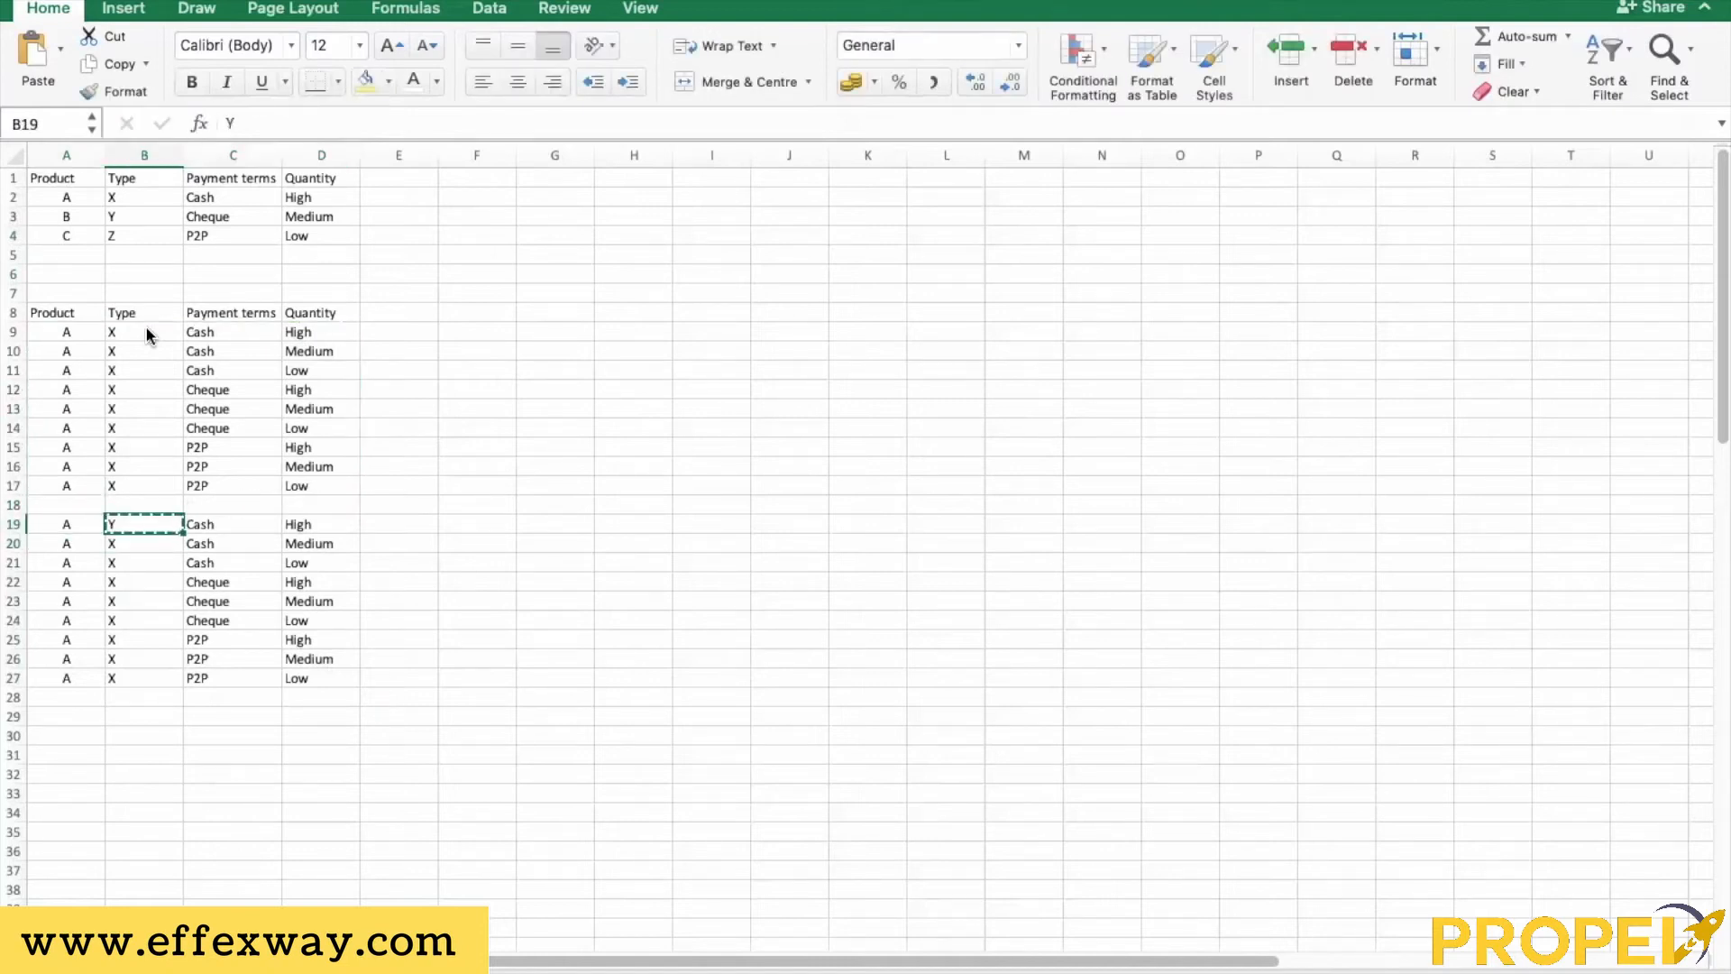
pyautogui.press('Down')
pyautogui.hotkey('shift', 'Down')
pyautogui.hotkey('shift', 'Down')
pyautogui.hotkey('shift', 'Down')
pyautogui.hotkey('shift', 'Down')
pyautogui.hotkey('shift', 'Down')
pyautogui.hotkey('shift', 'Down')
pyautogui.hotkey('shift', 'Down')
pyautogui.press('super+v')
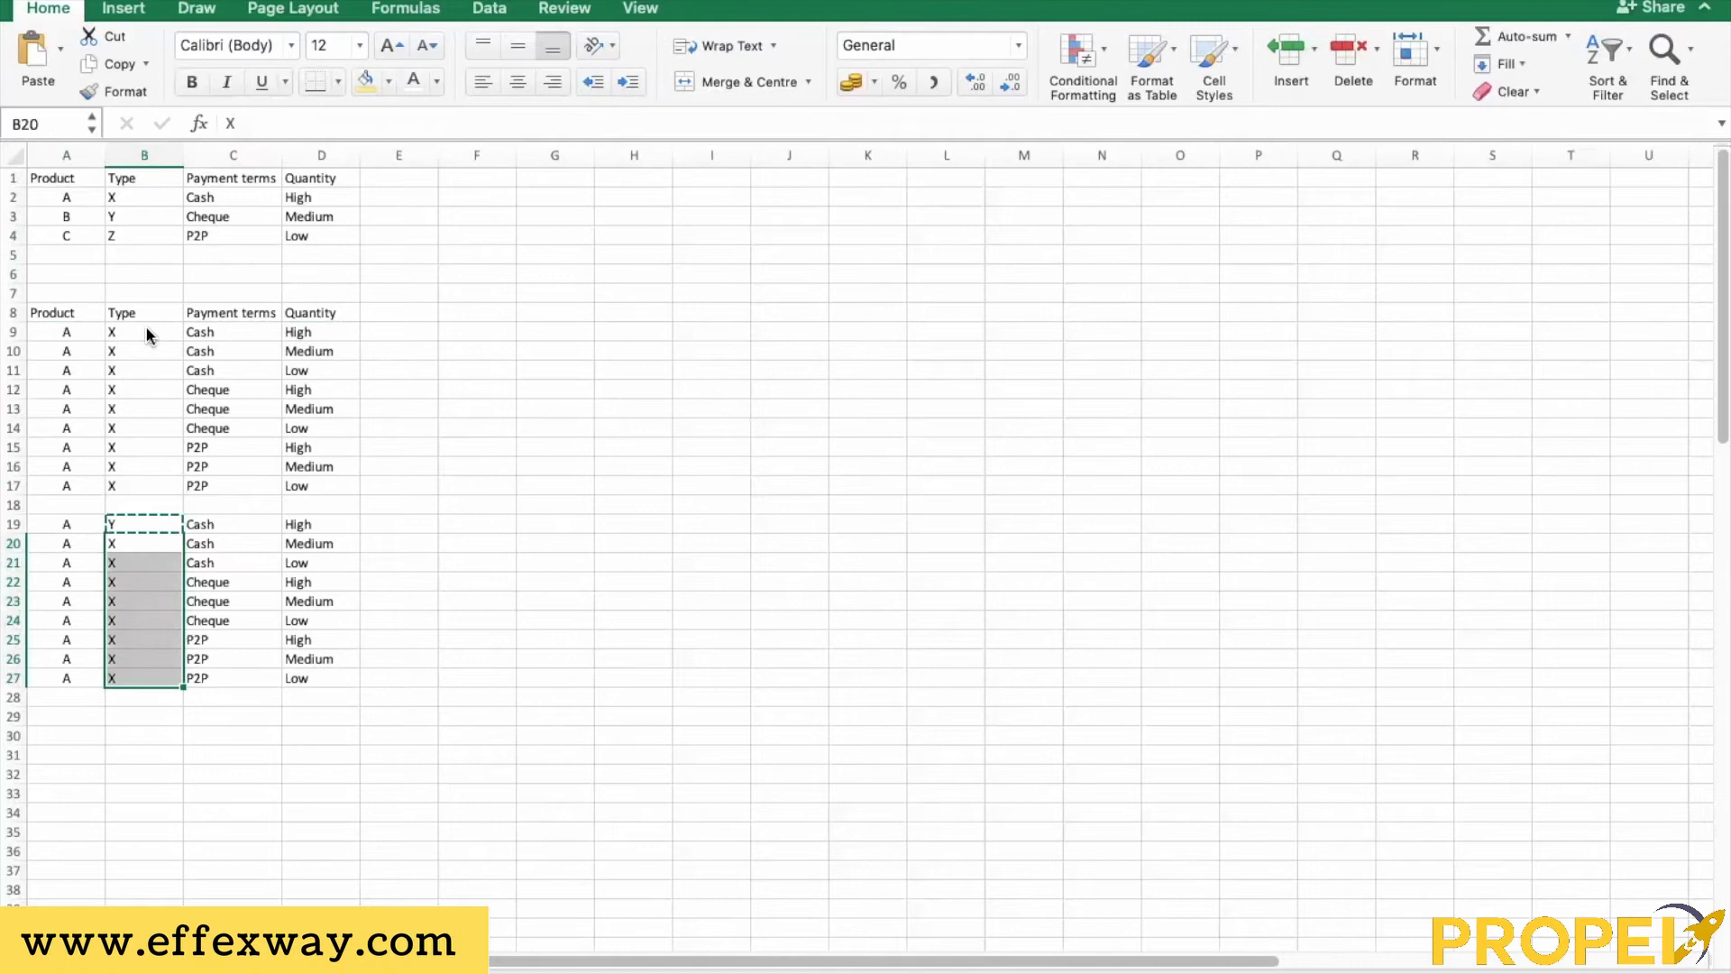
pyautogui.press('Up')
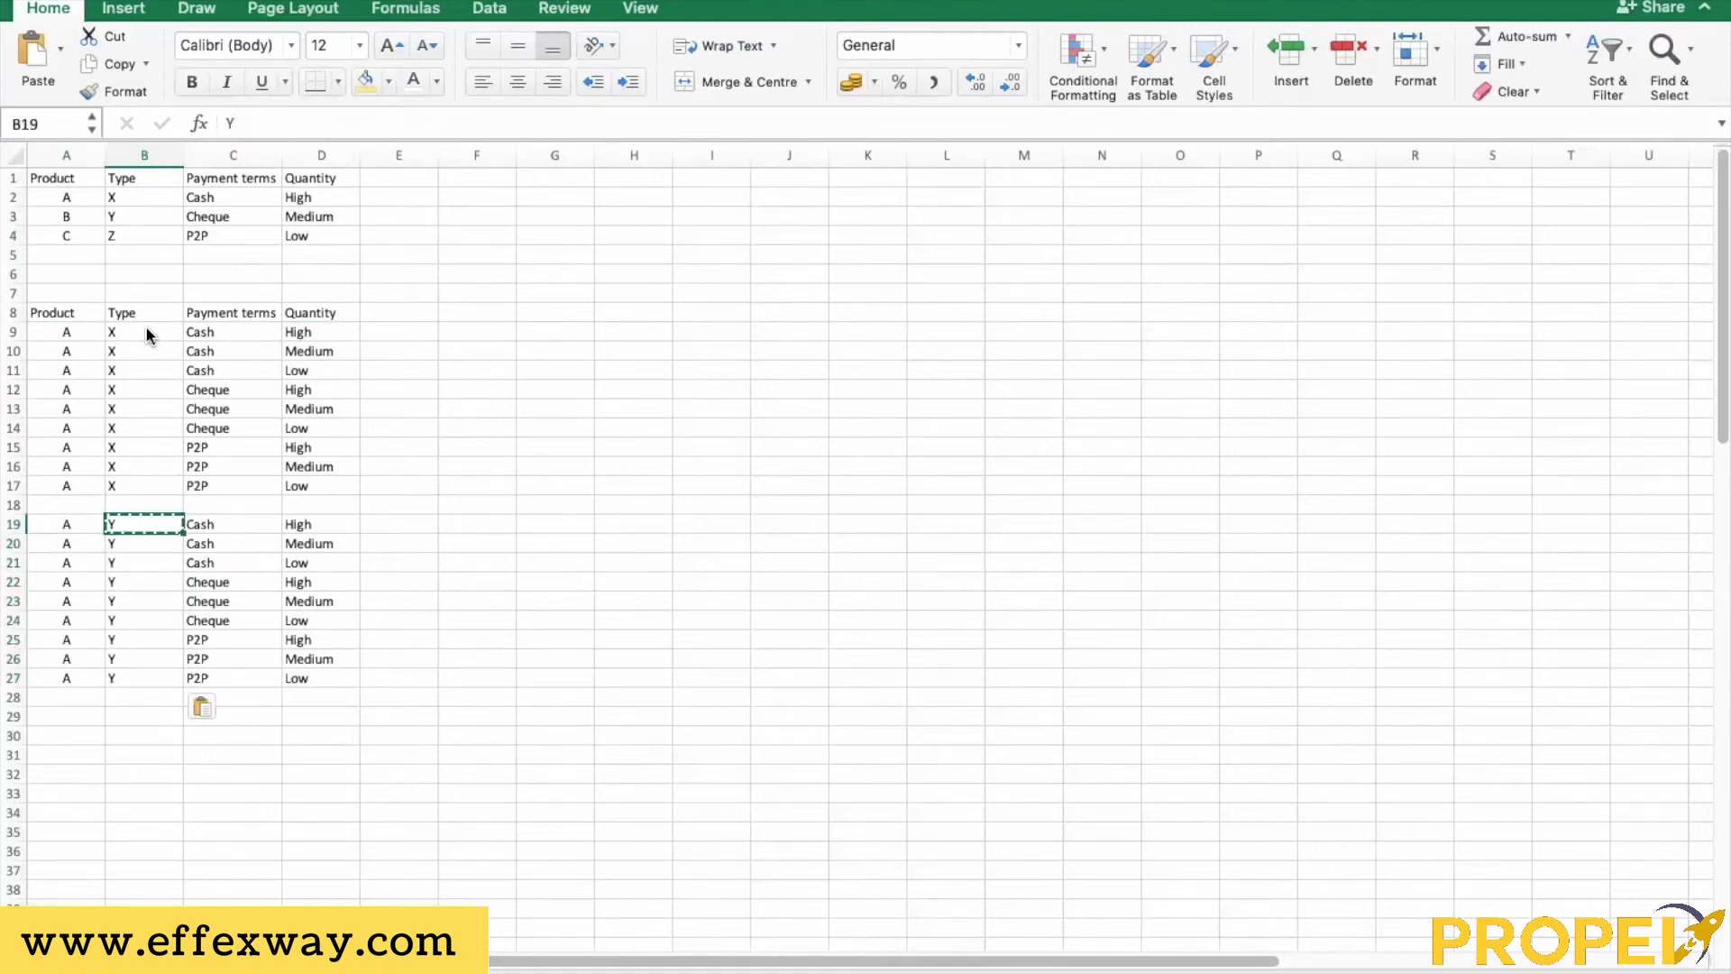
# Copy the product A, type Y block from A19:D27 to the cells starting at A29, leaving row 28 blank
pyautogui.press('Left')
pyautogui.hotkey('shift', 'Right')
pyautogui.hotkey('shift', 'Right')
pyautogui.hotkey('shift', 'Right')
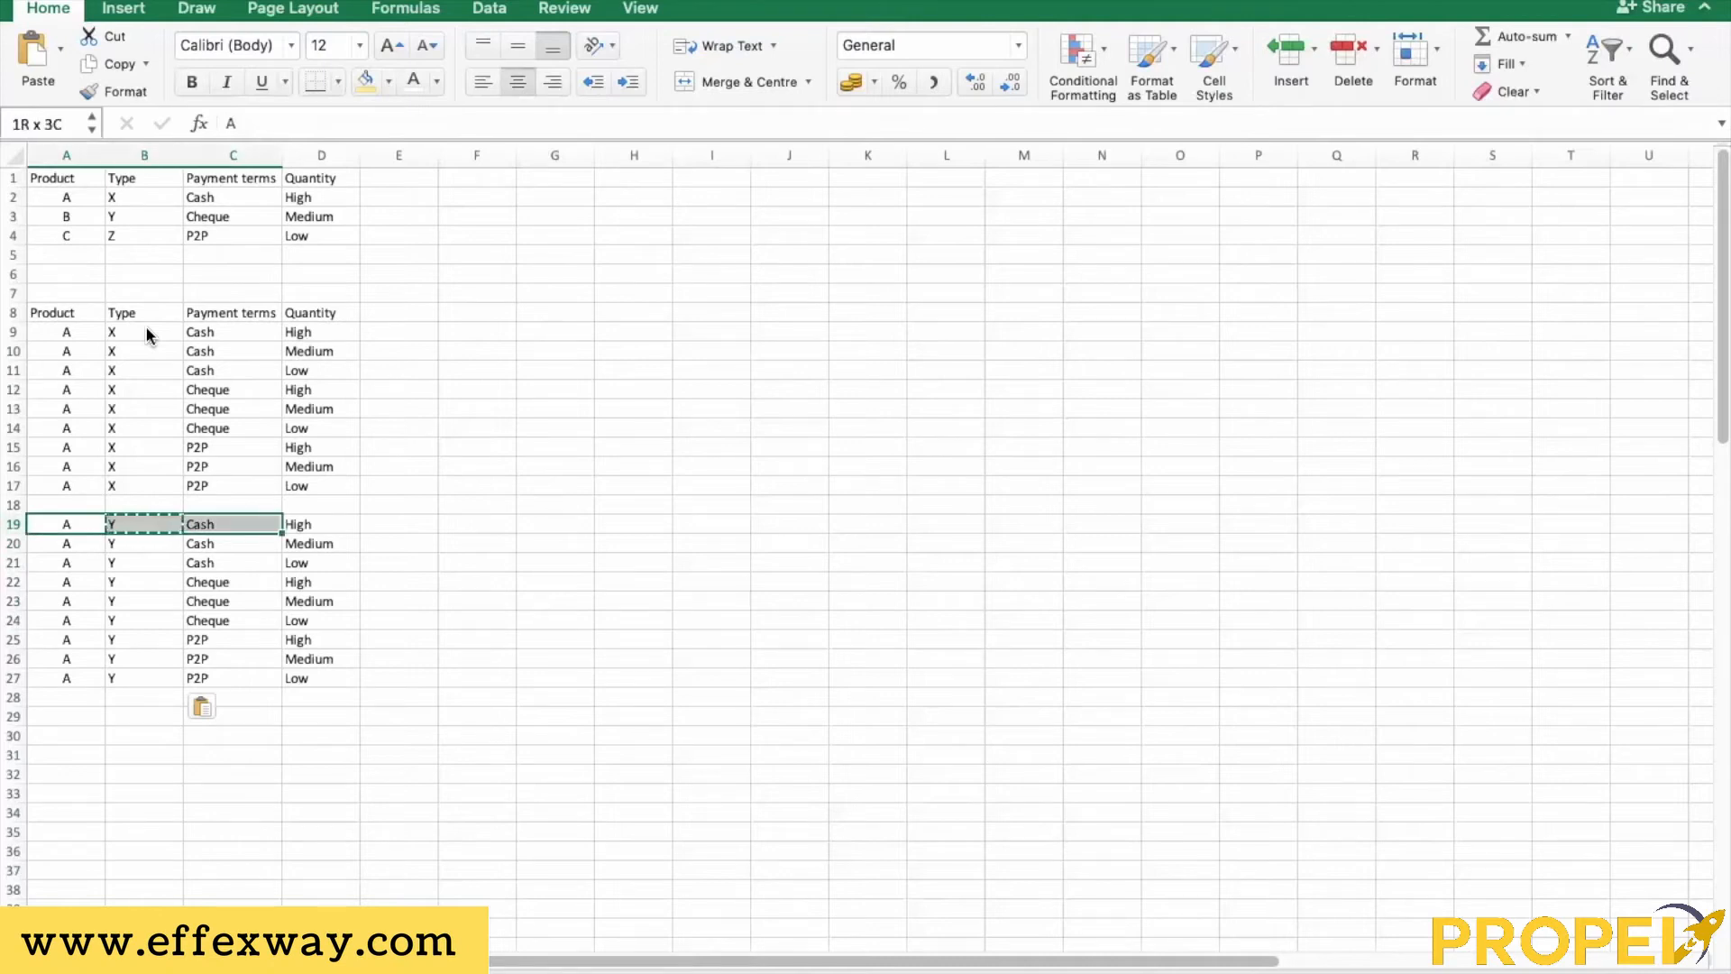
pyautogui.hotkey('shift', 'Down')
pyautogui.hotkey('shift', 'Down')
pyautogui.hotkey('shift', 'Down')
pyautogui.hotkey('shift', 'Down')
pyautogui.hotkey('shift', 'Down')
pyautogui.hotkey('shift', 'Down')
pyautogui.hotkey('shift', 'Down')
pyautogui.hotkey('shift', 'Down')
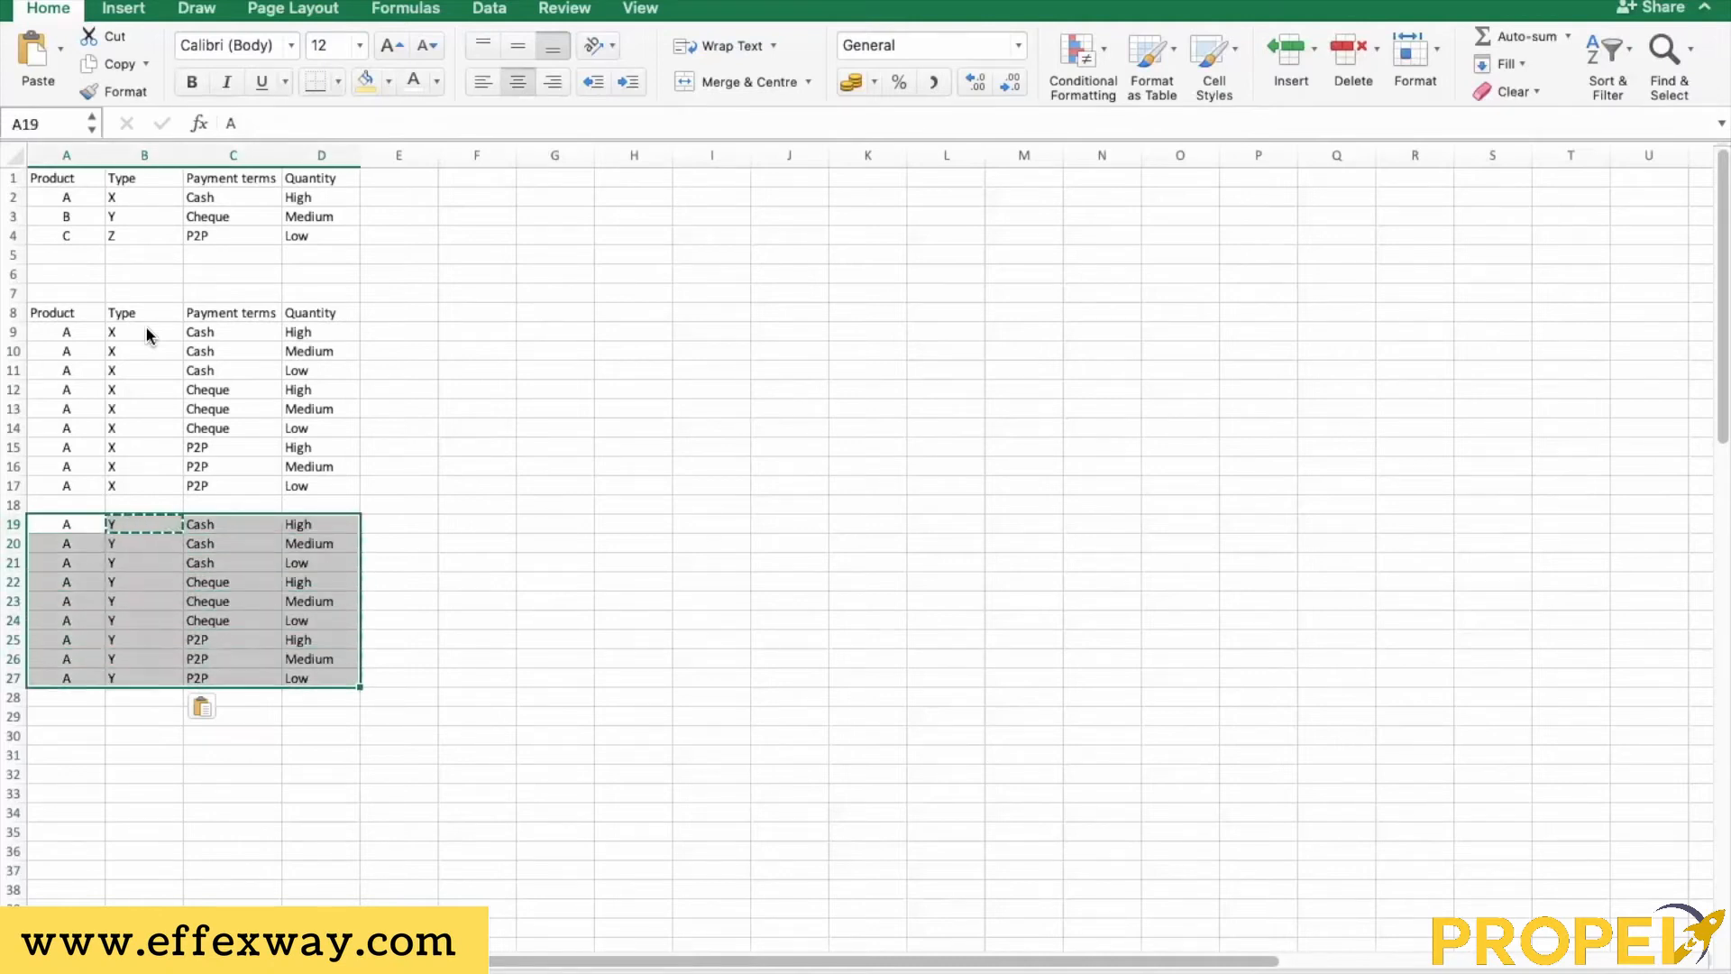
pyautogui.hotkey('ctrl', 'c')
pyautogui.press('Down')
pyautogui.press('Down')
pyautogui.press('Down')
pyautogui.press('Down')
pyautogui.press('Down')
pyautogui.press('Down')
pyautogui.press('Down')
pyautogui.press('Down')
pyautogui.press('Down')
pyautogui.press('Down')
pyautogui.press('Down')
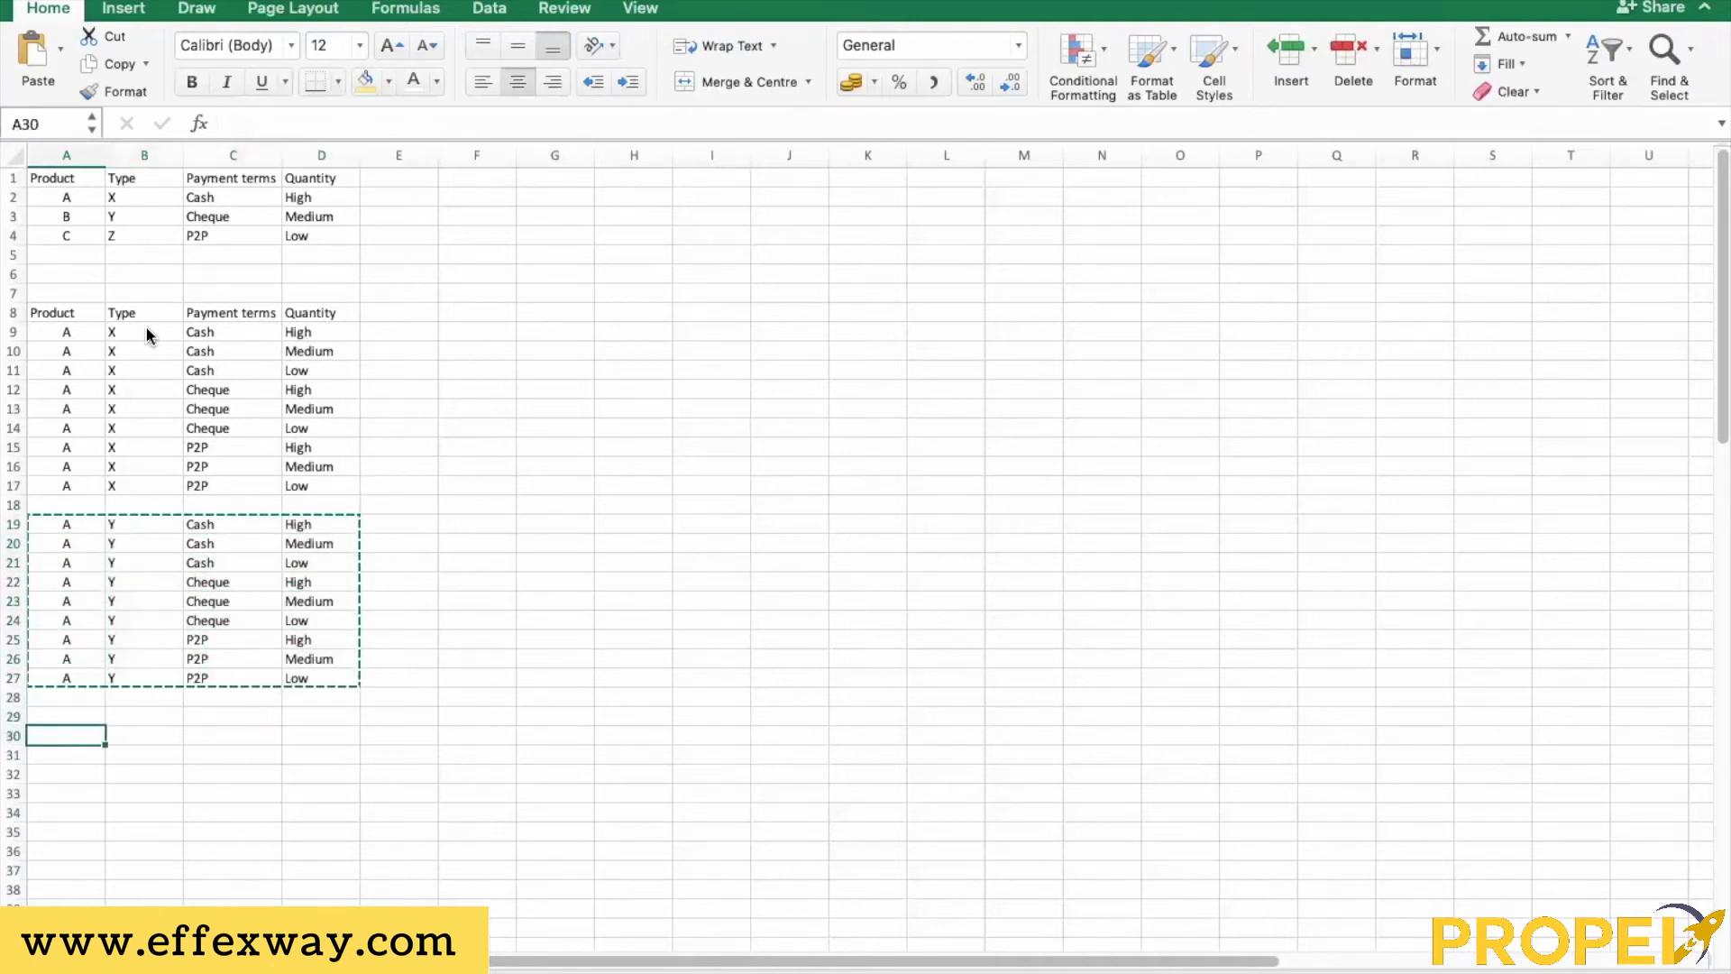
pyautogui.press('Up')
pyautogui.hotkey('ctrl', 'v')
# Set the Type to Z in B29 and copy it down through B30:B37
pyautogui.press('Right')
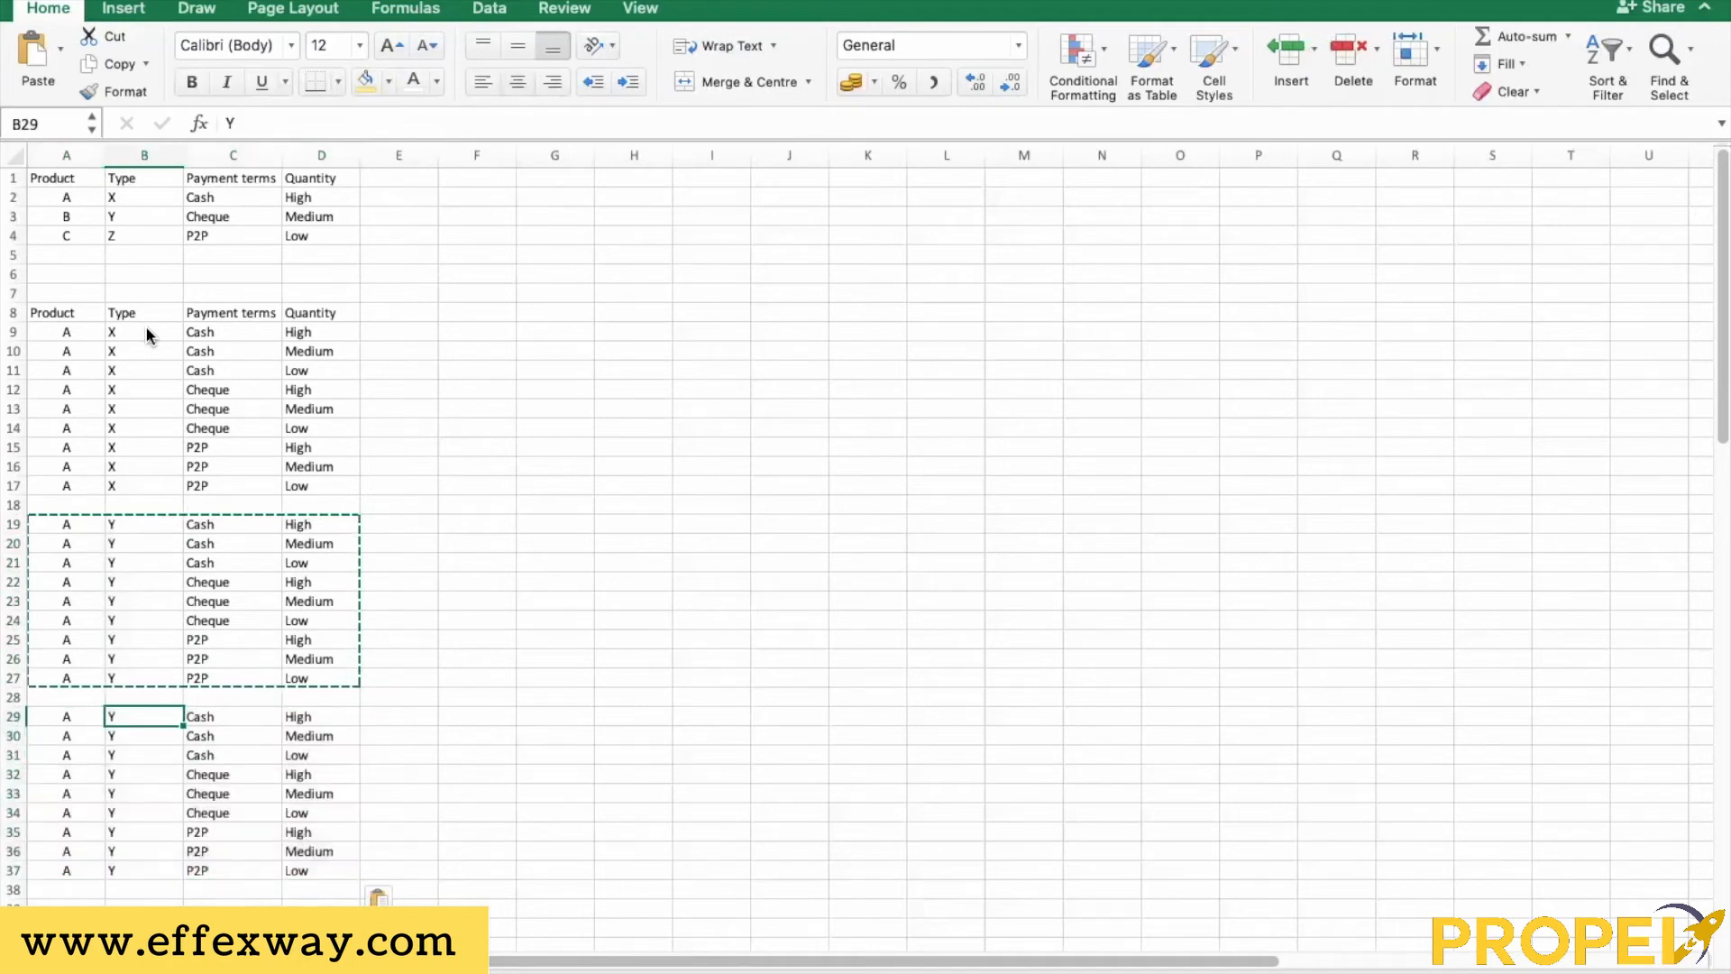
pyautogui.write('Z')
pyautogui.press('Return')
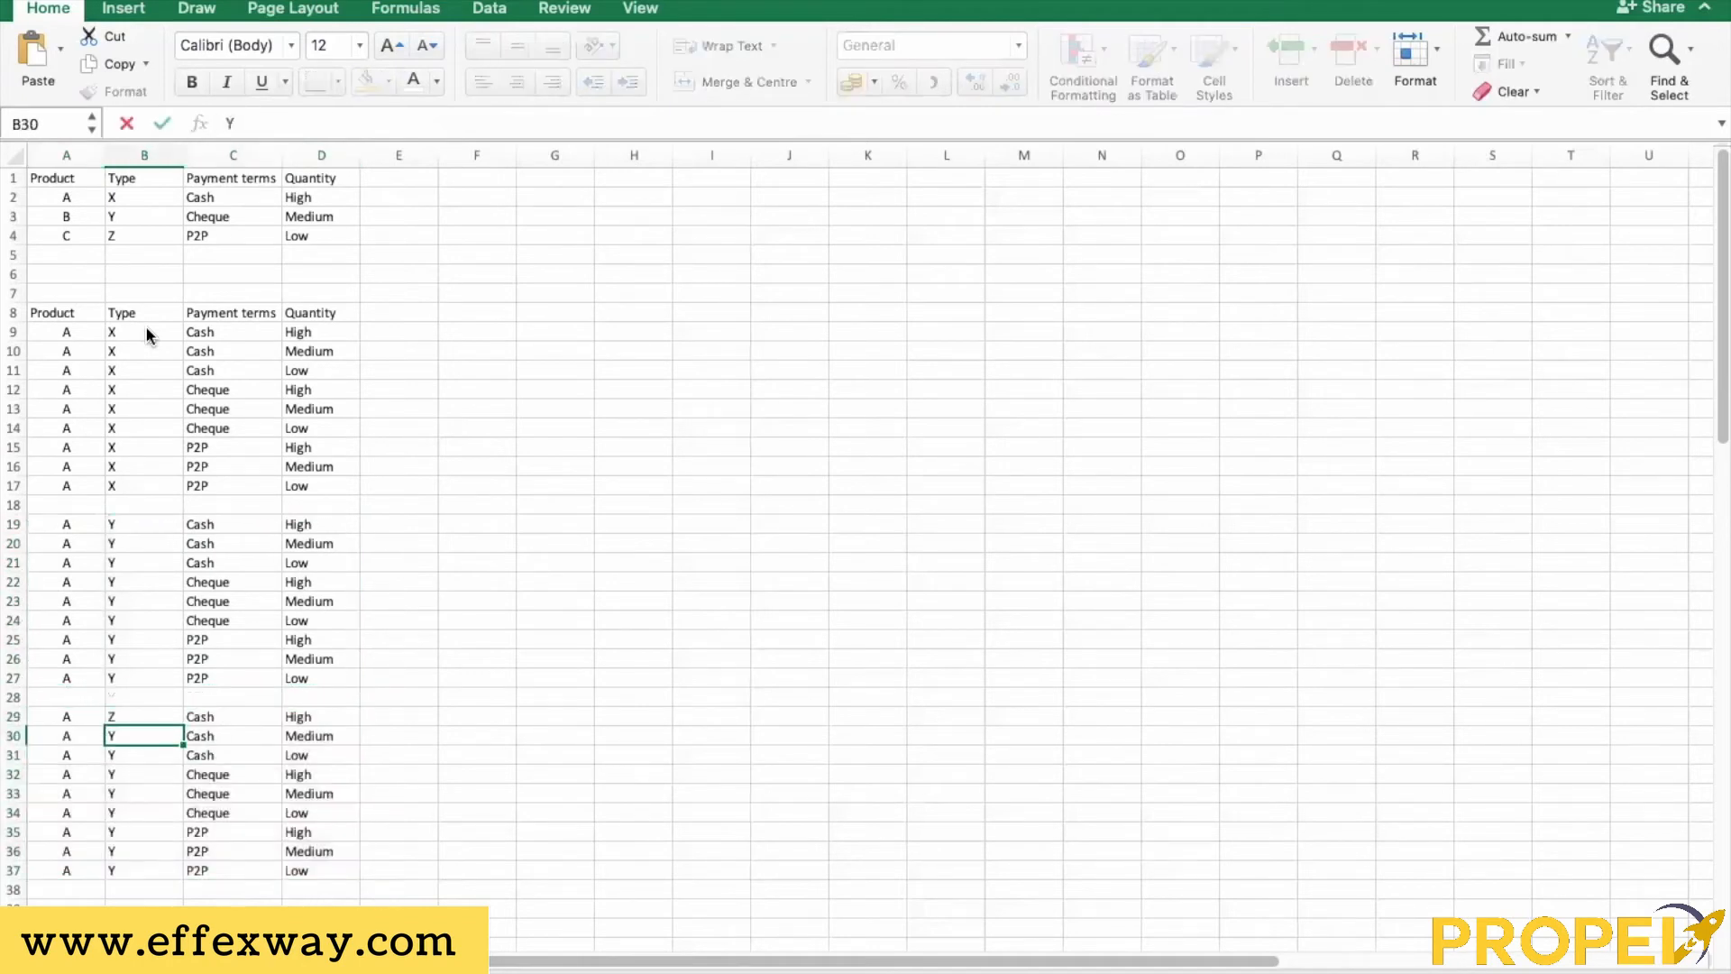
pyautogui.press('Up')
pyautogui.hotkey('ctrl', 'c')
pyautogui.press('Down')
pyautogui.hotkey('ctrl', 'shift', 'Down')
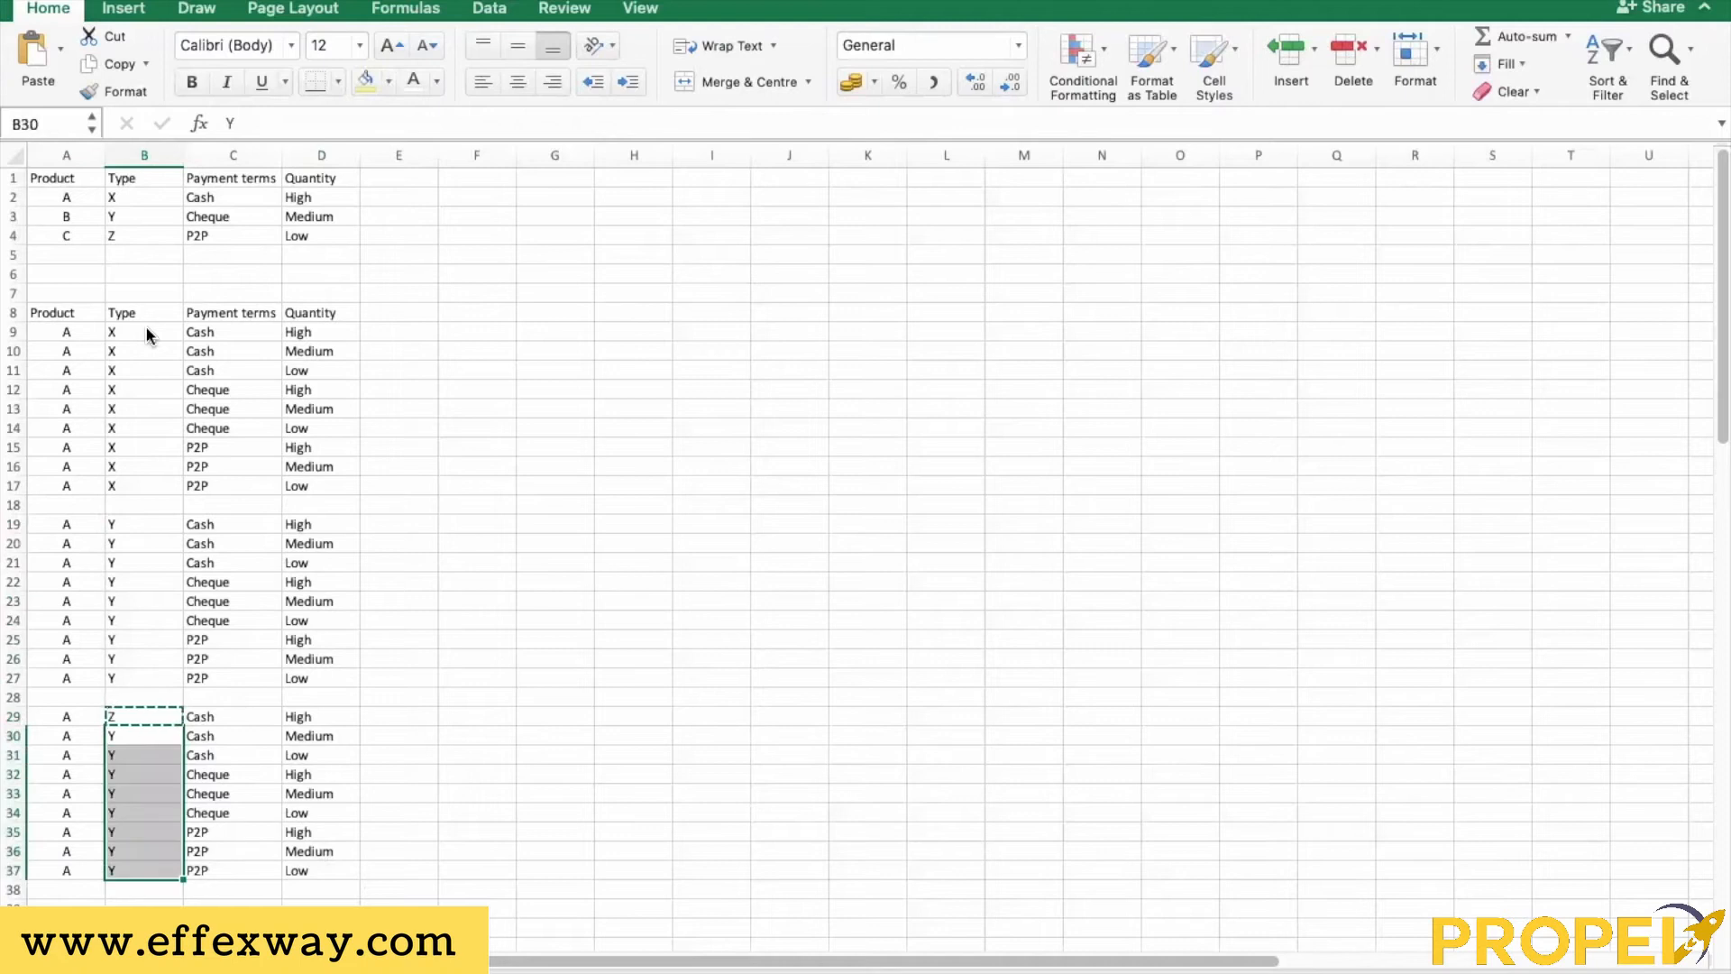
pyautogui.hotkey('ctrl', 'v')
pyautogui.press('Up')
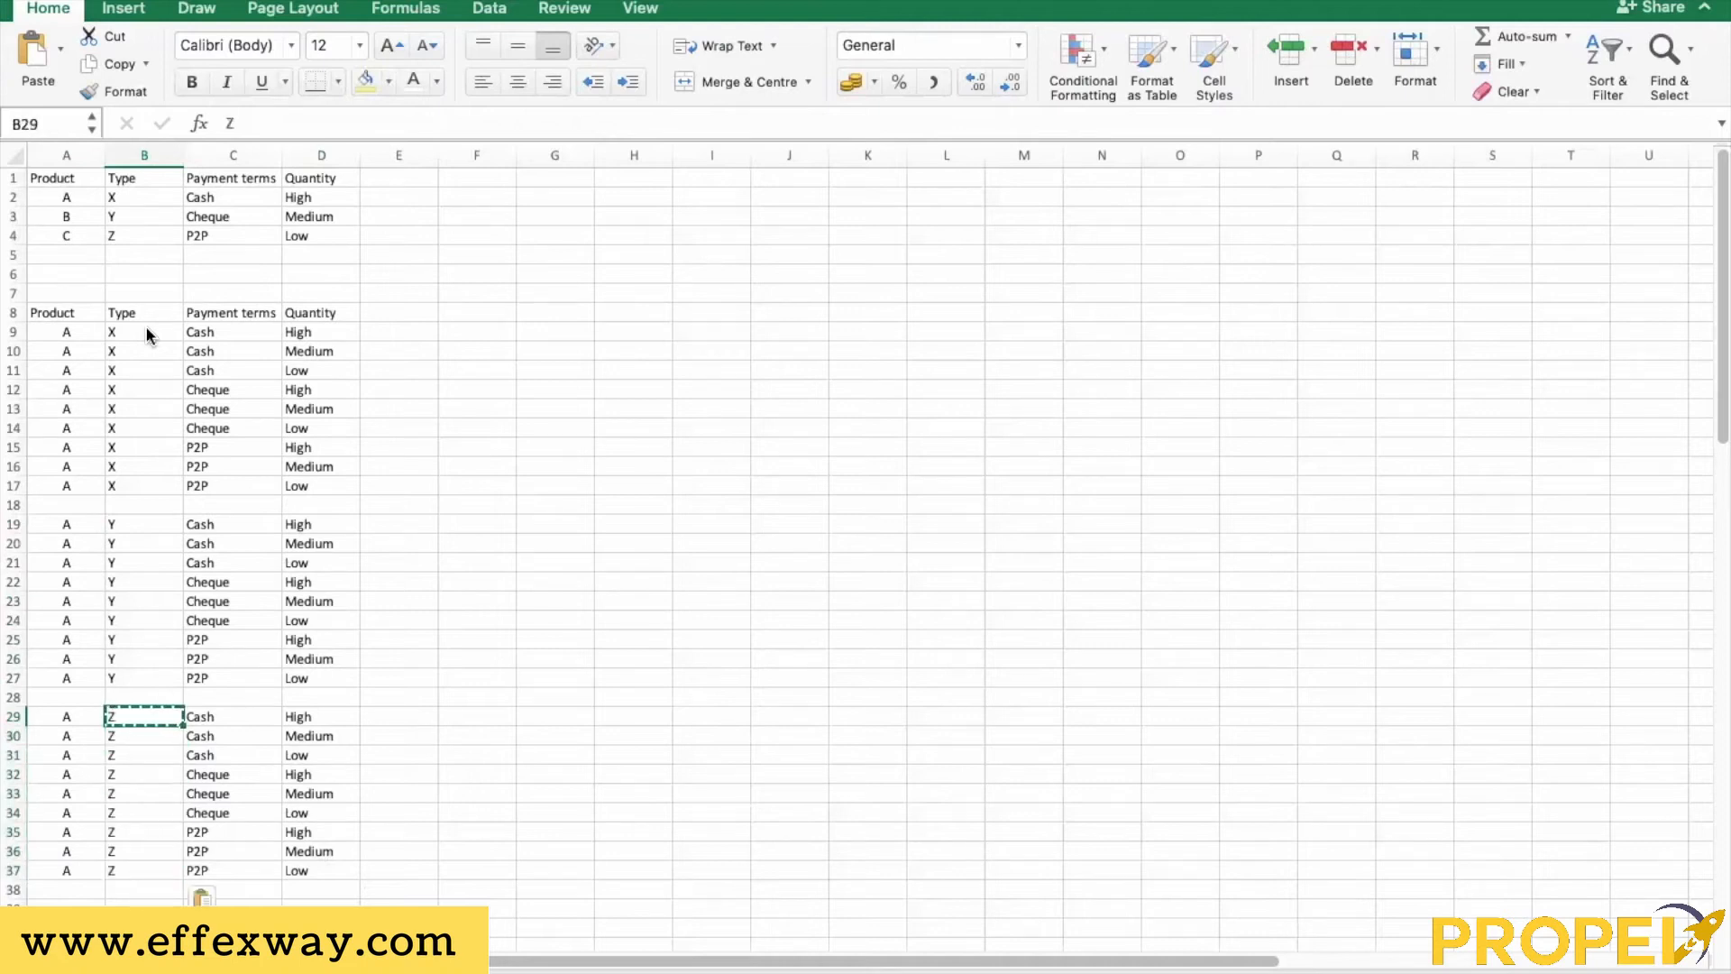
pyautogui.click(144, 293)
pyautogui.moveTo(155, 198); pyautogui.dragTo(154, 233)
pyautogui.moveTo(146, 332); pyautogui.dragTo(159, 871)
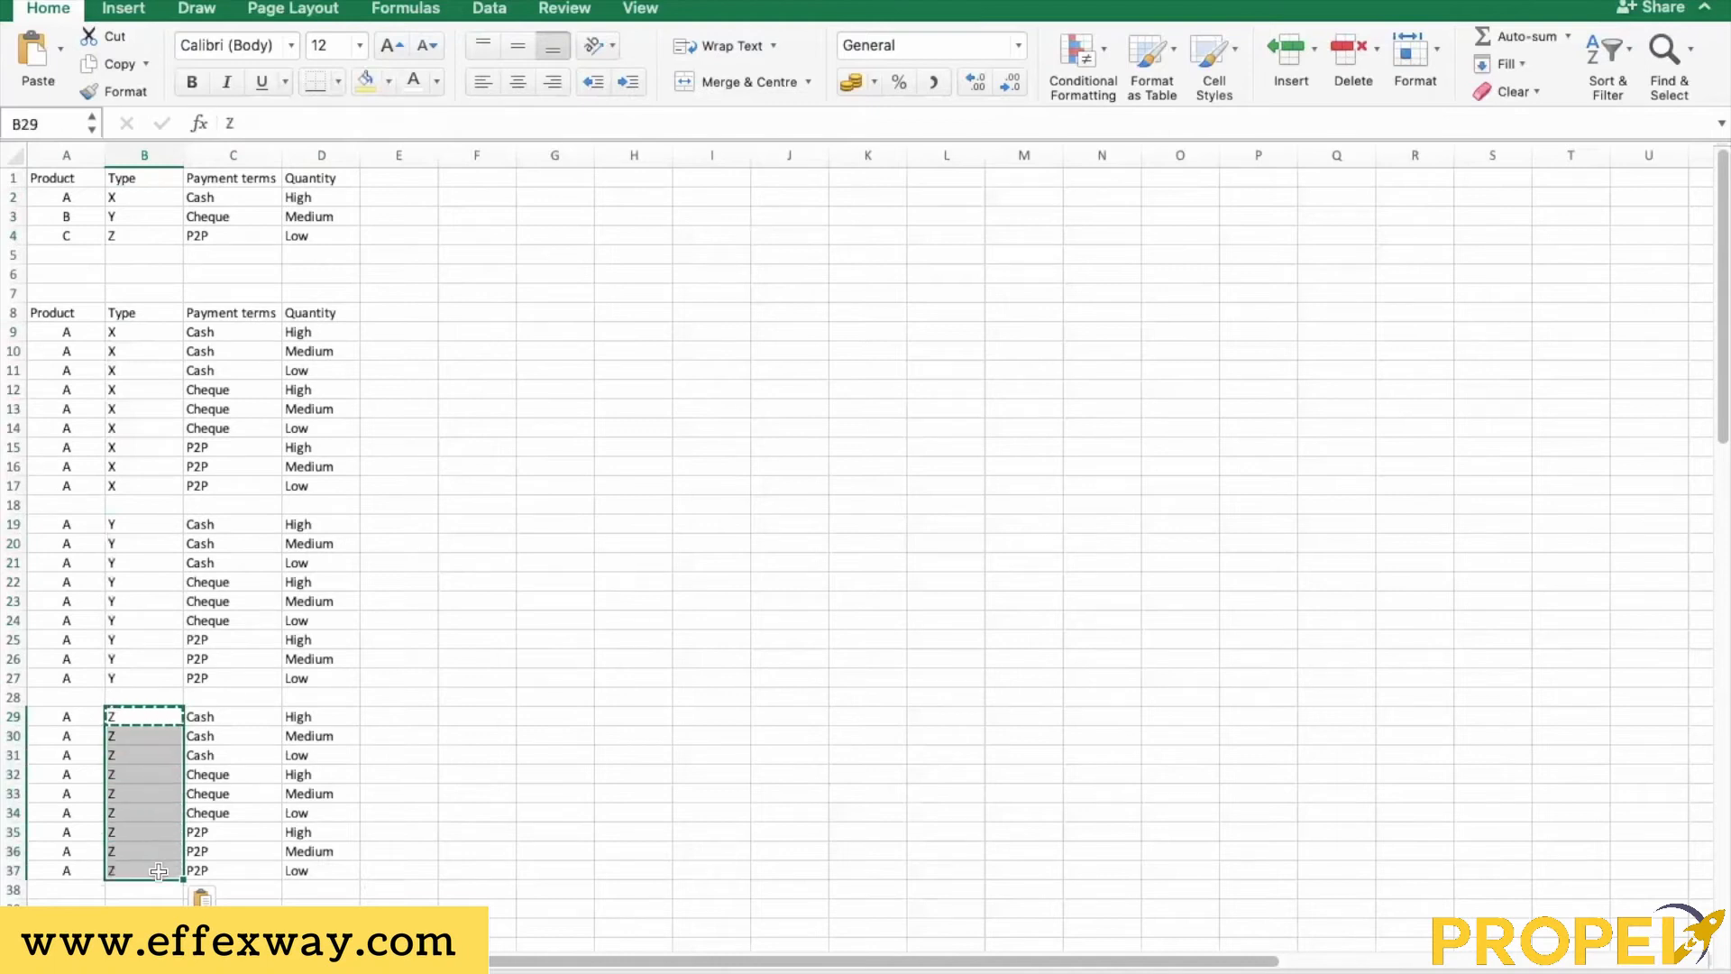
pyautogui.moveTo(65, 332); pyautogui.dragTo(65, 478)
# Delete the blank rows separating the type X, Y and Z blocks so that the product A list is continuous
pyautogui.click(14, 505)
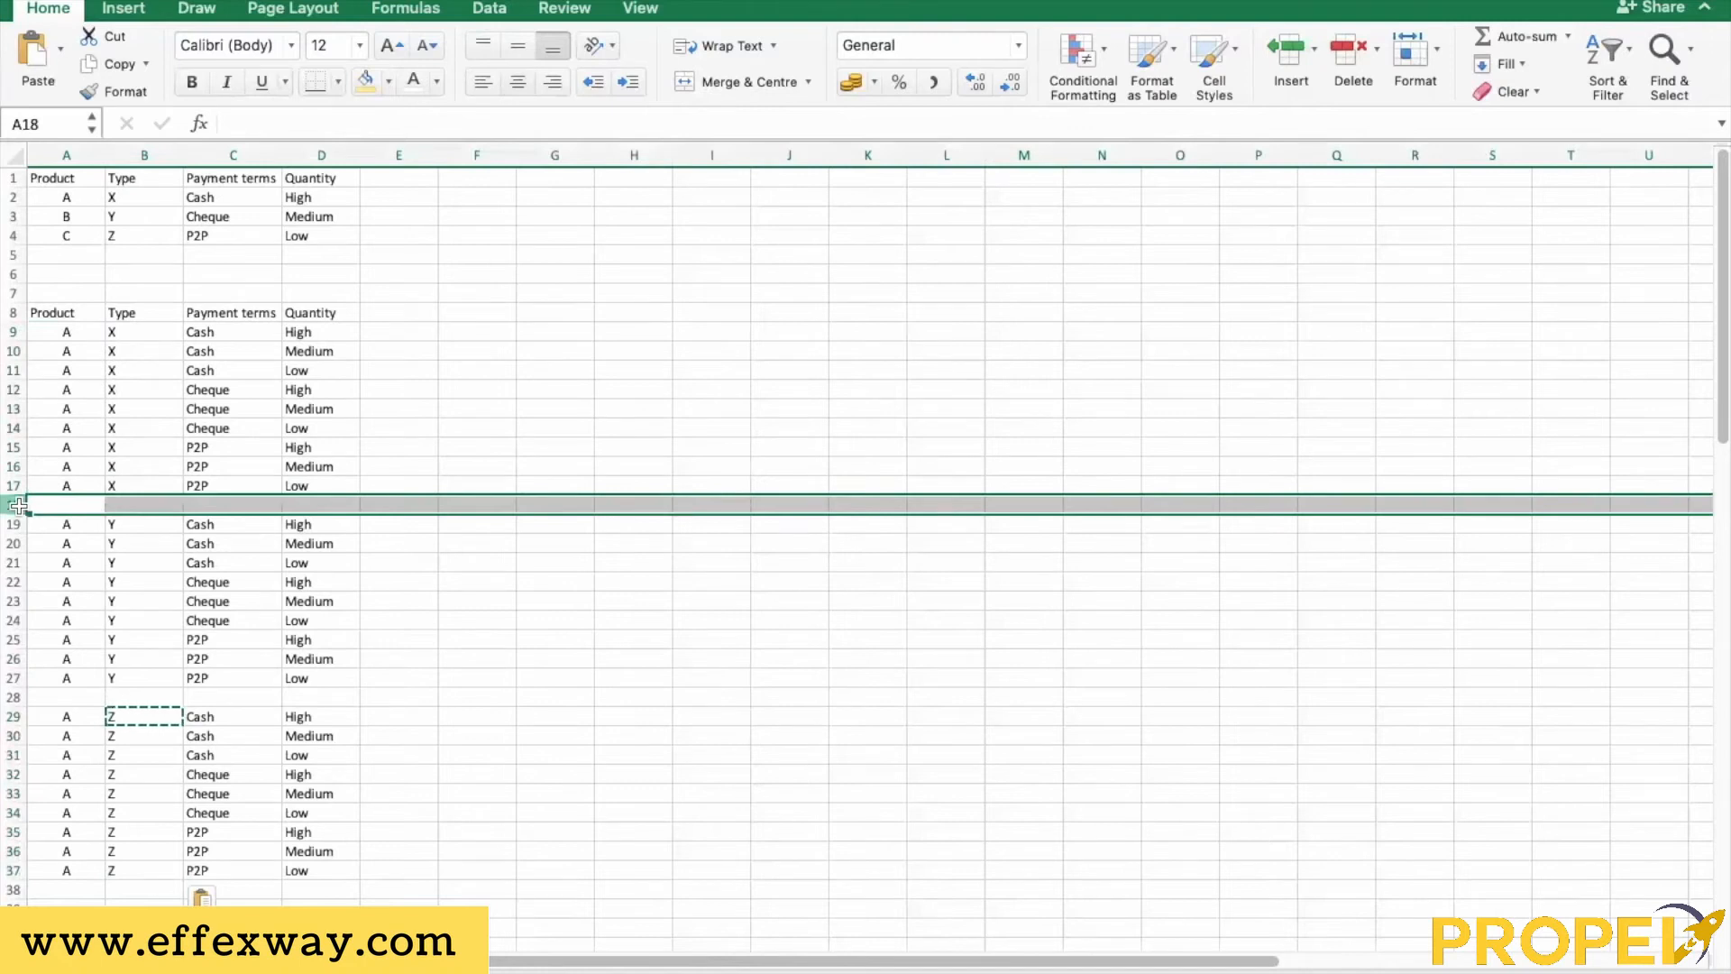
pyautogui.rightClick(14, 507)
pyautogui.click(57, 647)
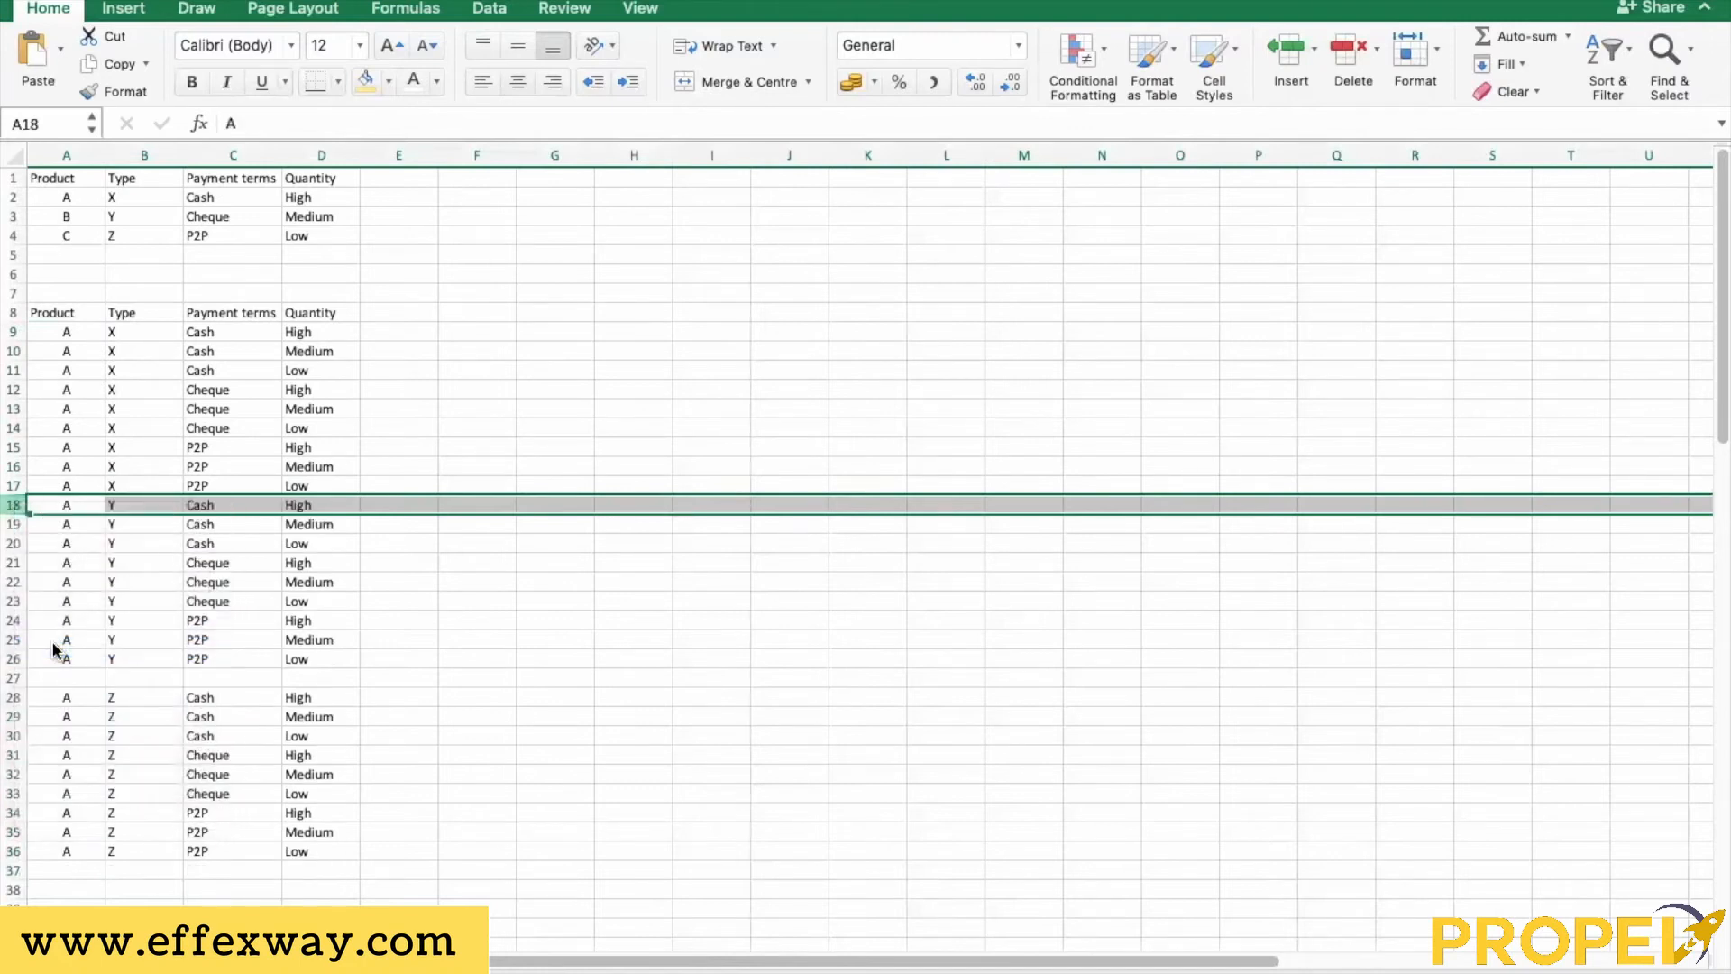
pyautogui.click(16, 676)
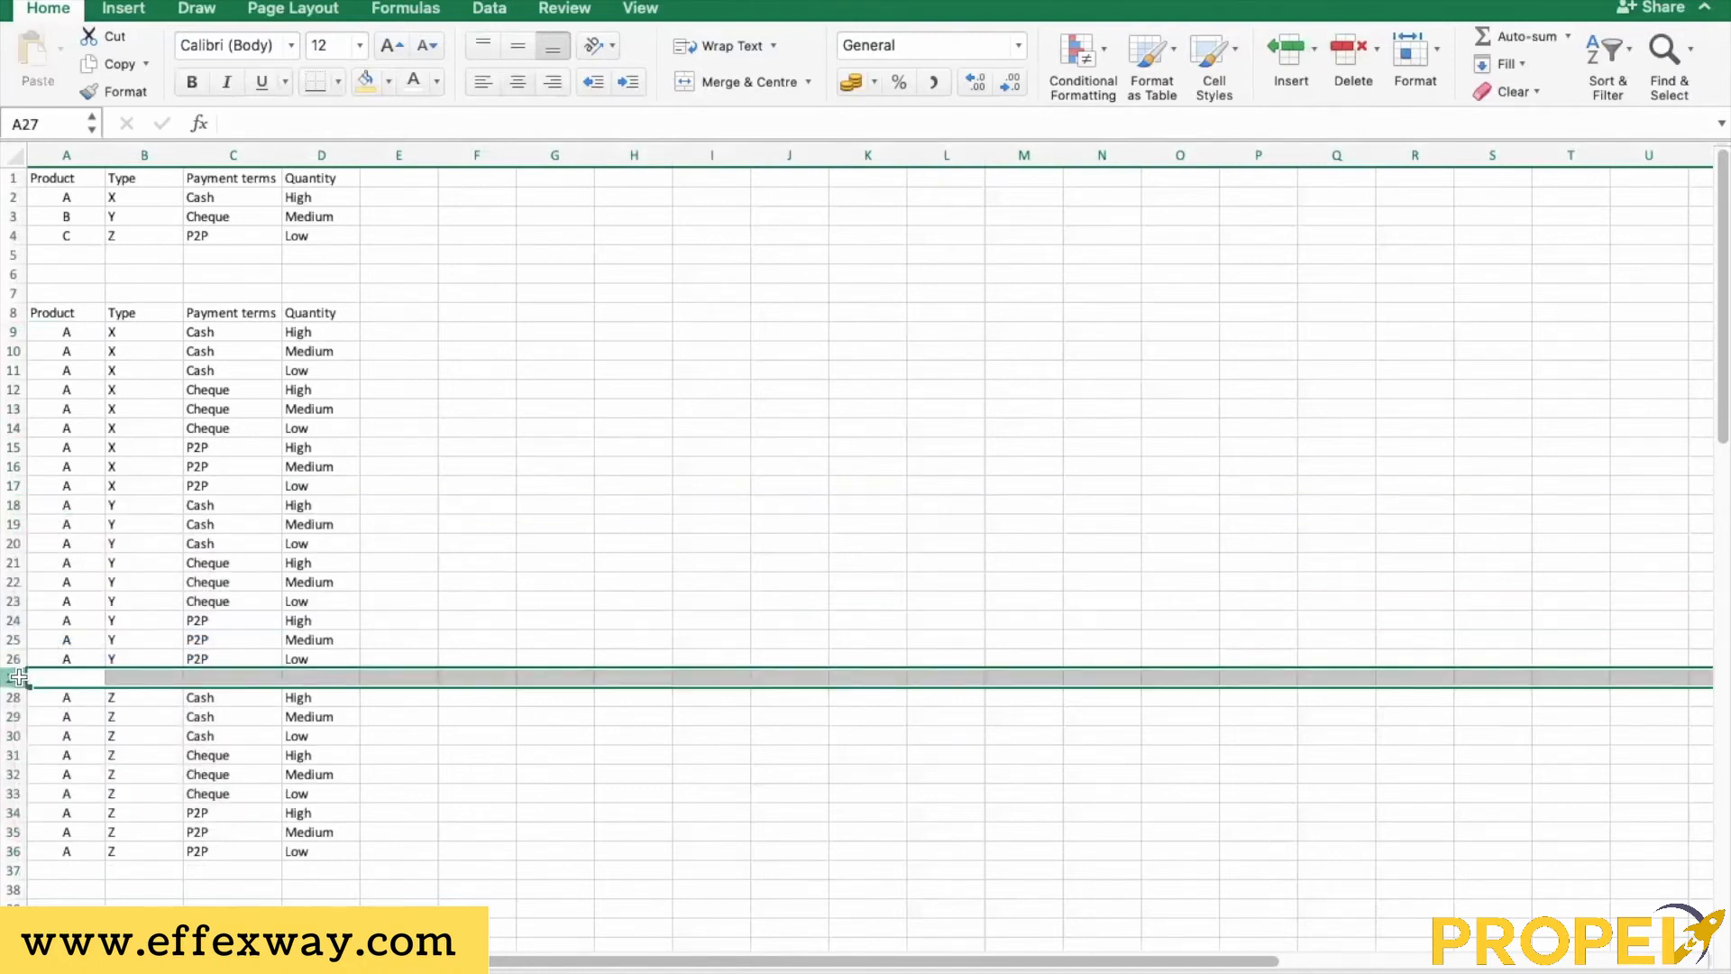
pyautogui.rightClick(16, 678)
pyautogui.click(68, 818)
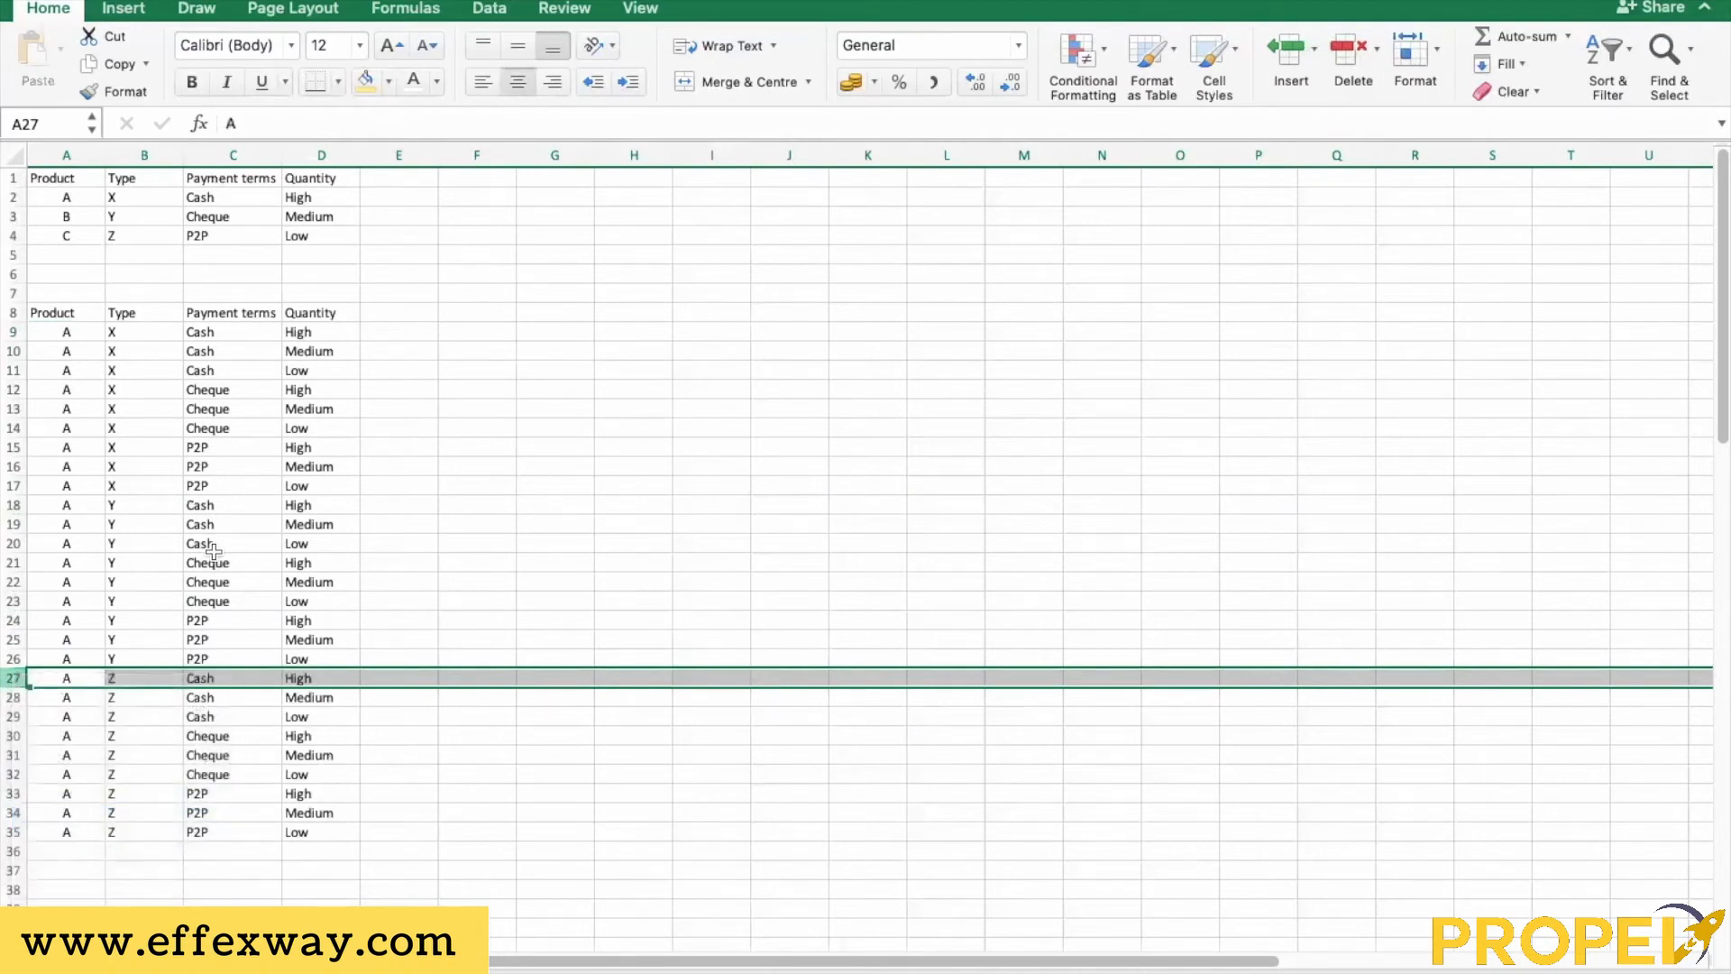
# Copy the complete product A list from A9:D35 to the cells starting at A37, leaving row 36 blank
pyautogui.press('Up')
pyautogui.press('Up')
pyautogui.press('Up')
pyautogui.press('Up')
pyautogui.press('Up')
pyautogui.press('Up')
pyautogui.press('Up')
pyautogui.press('Up')
pyautogui.press('Up')
pyautogui.press('Up')
pyautogui.press('Up')
pyautogui.press('Up')
pyautogui.press('Up')
pyautogui.press('Up')
pyautogui.press('Up')
pyautogui.press('Up')
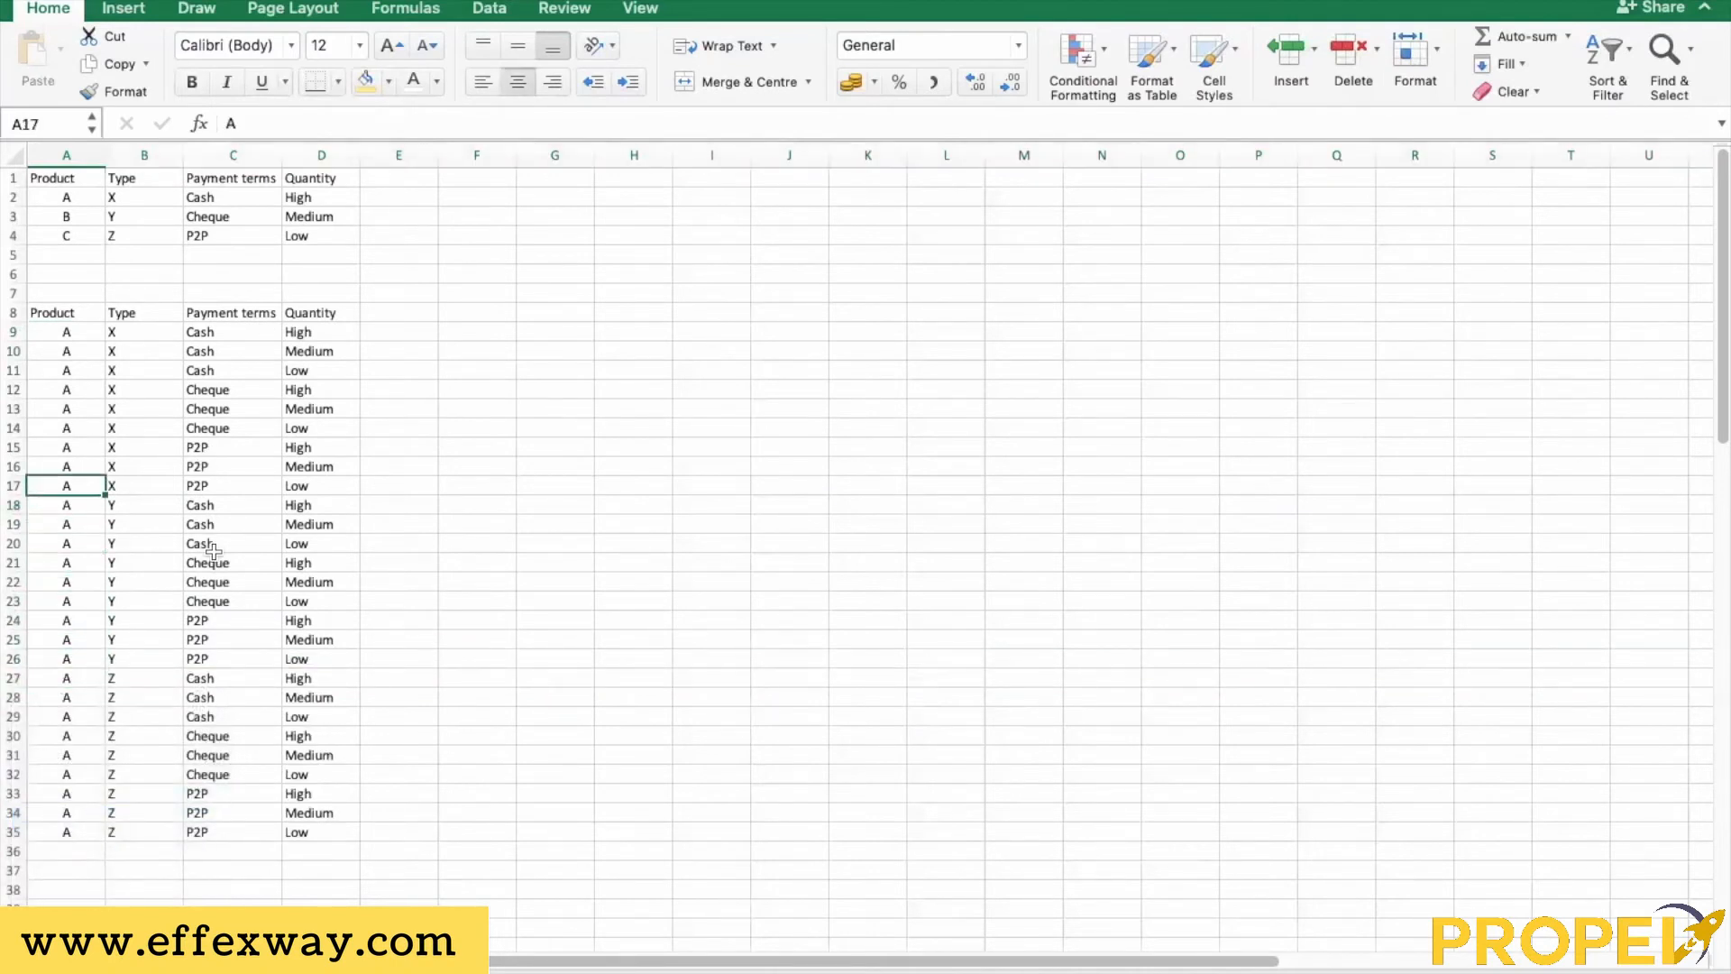
pyautogui.press('Up')
pyautogui.press('Up')
pyautogui.hotkey('shift', 'Right')
pyautogui.hotkey('shift', 'Right')
pyautogui.hotkey('shift', 'Right')
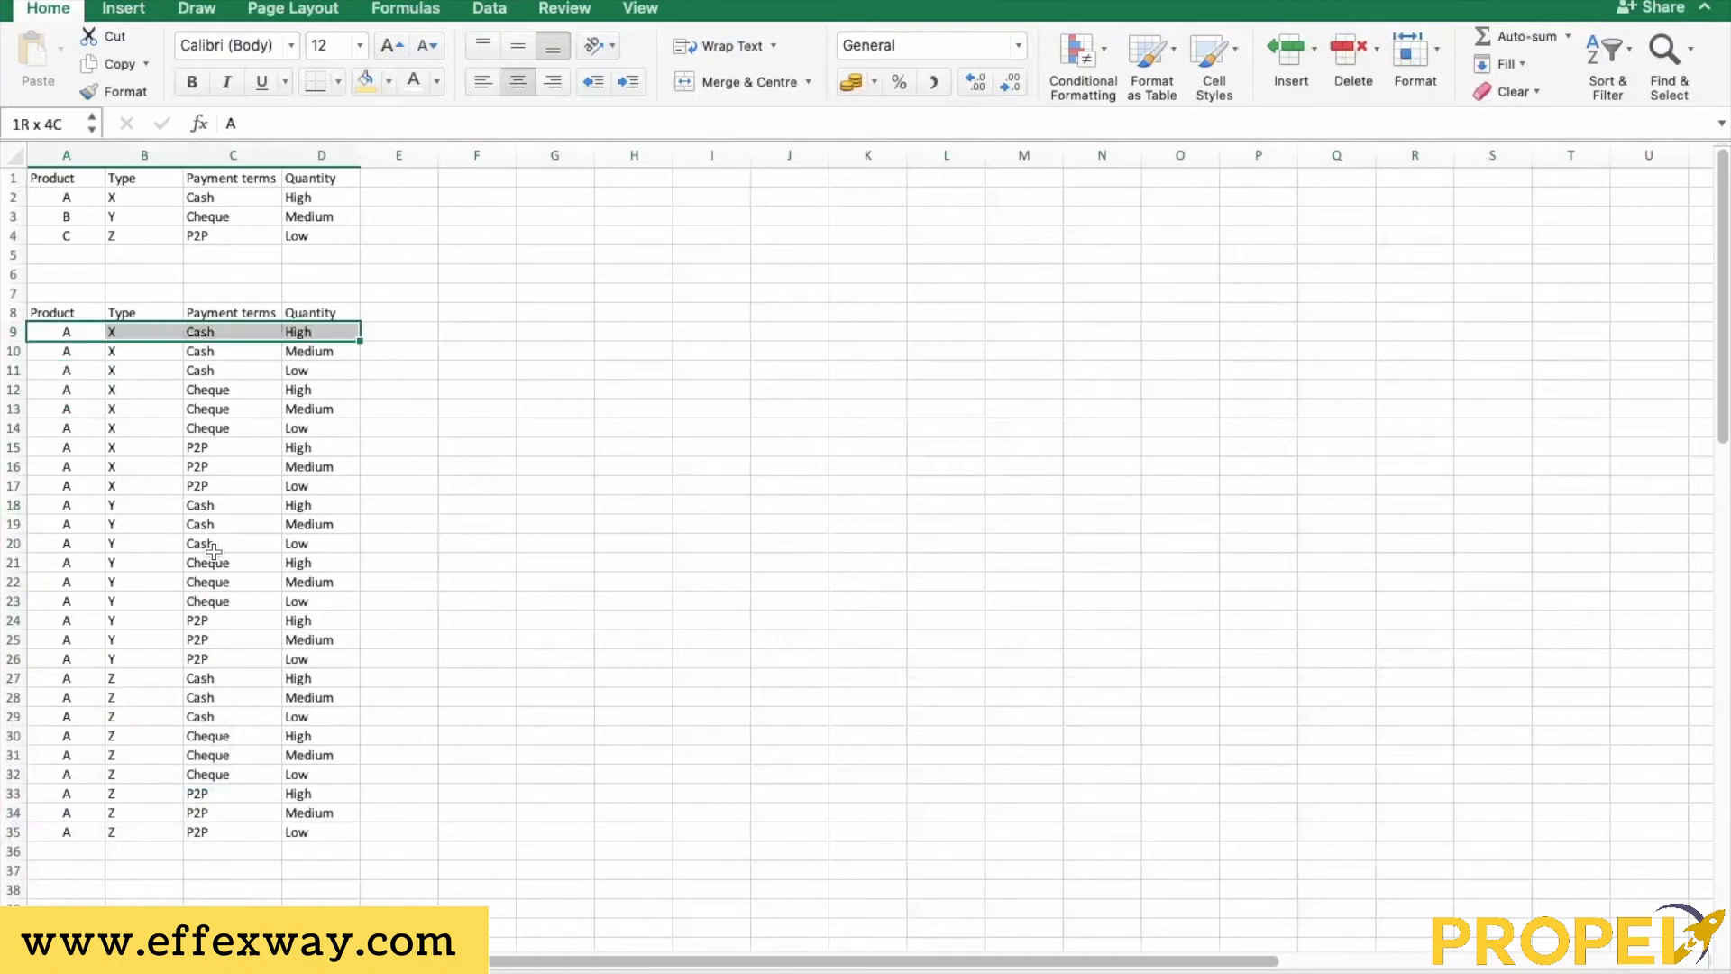
pyautogui.hotkey('shift', 'Down')
pyautogui.hotkey('shift', 'Down')
pyautogui.hotkey('shift', 'Down')
pyautogui.hotkey('shift', 'Down')
pyautogui.hotkey('shift', 'Down')
pyautogui.hotkey('shift', 'Down')
pyautogui.hotkey('shift', 'Down')
pyautogui.hotkey('shift', 'Down')
pyautogui.hotkey('shift', 'Down')
pyautogui.hotkey('shift', 'Down')
pyautogui.hotkey('shift', 'Down')
pyautogui.hotkey('shift', 'Down')
pyautogui.hotkey('shift', 'Down')
pyautogui.hotkey('shift', 'Down')
pyautogui.hotkey('shift', 'Down')
pyautogui.hotkey('shift', 'Down')
pyautogui.hotkey('shift', 'Down')
pyautogui.hotkey('shift', 'Down')
pyautogui.hotkey('shift', 'Down')
pyautogui.hotkey('shift', 'Down')
pyautogui.hotkey('shift', 'Down')
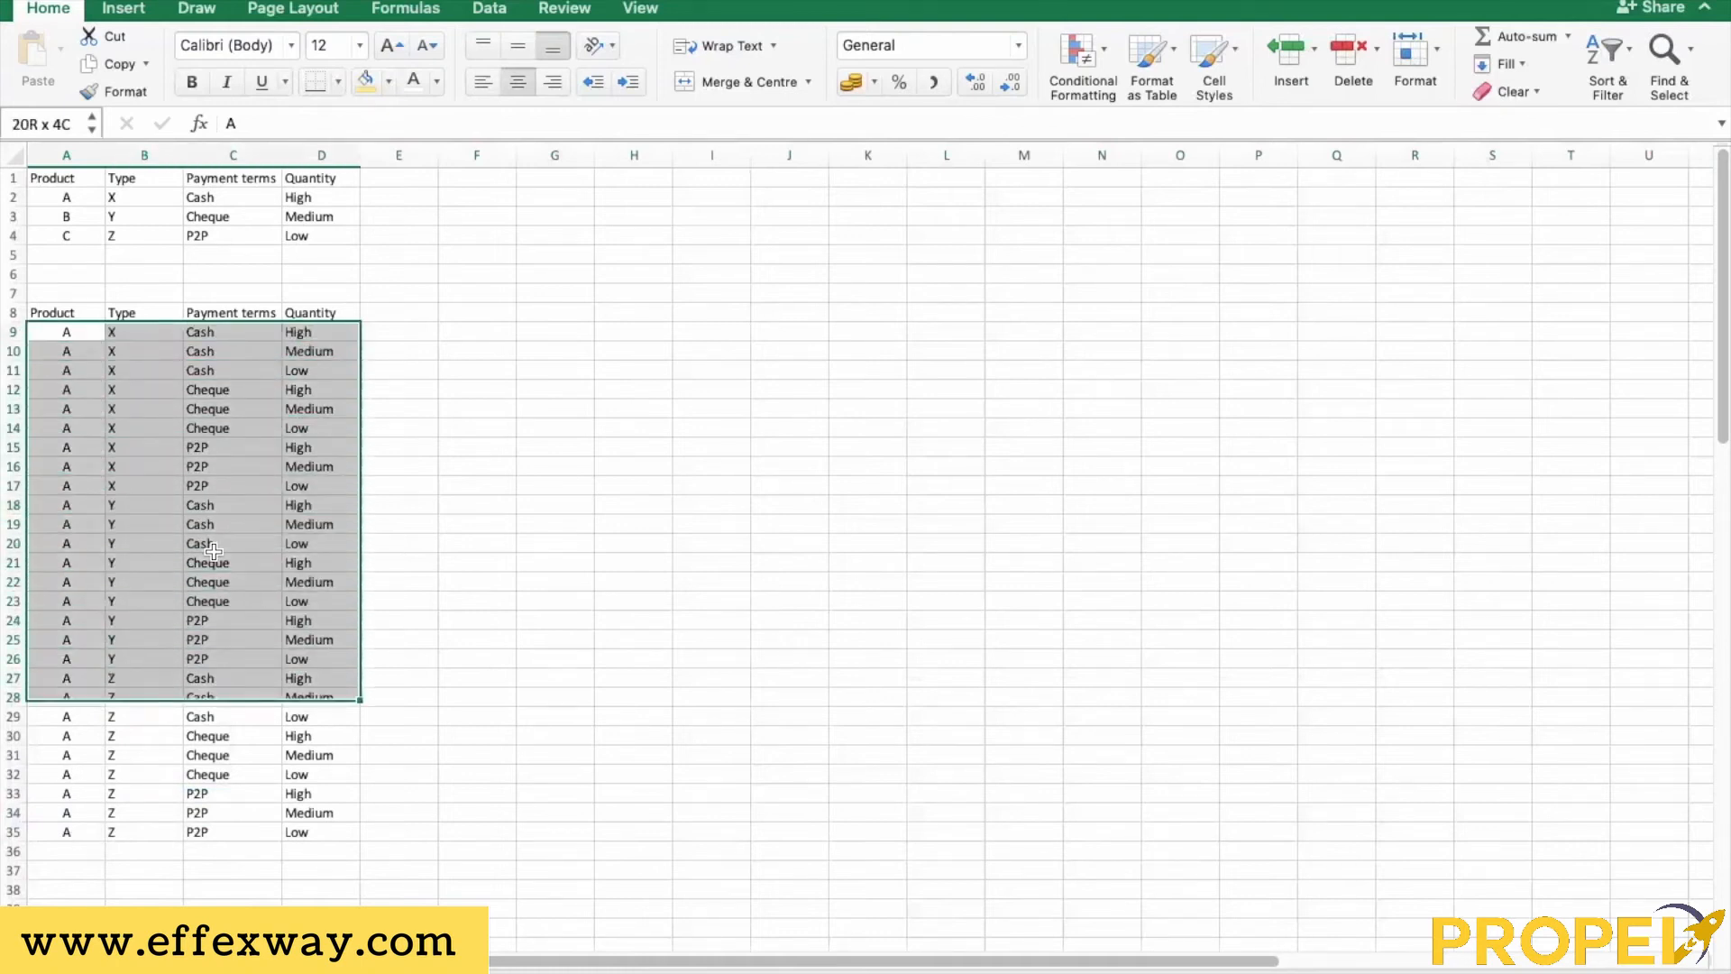
pyautogui.hotkey('shift', 'Down')
pyautogui.press('super+c')
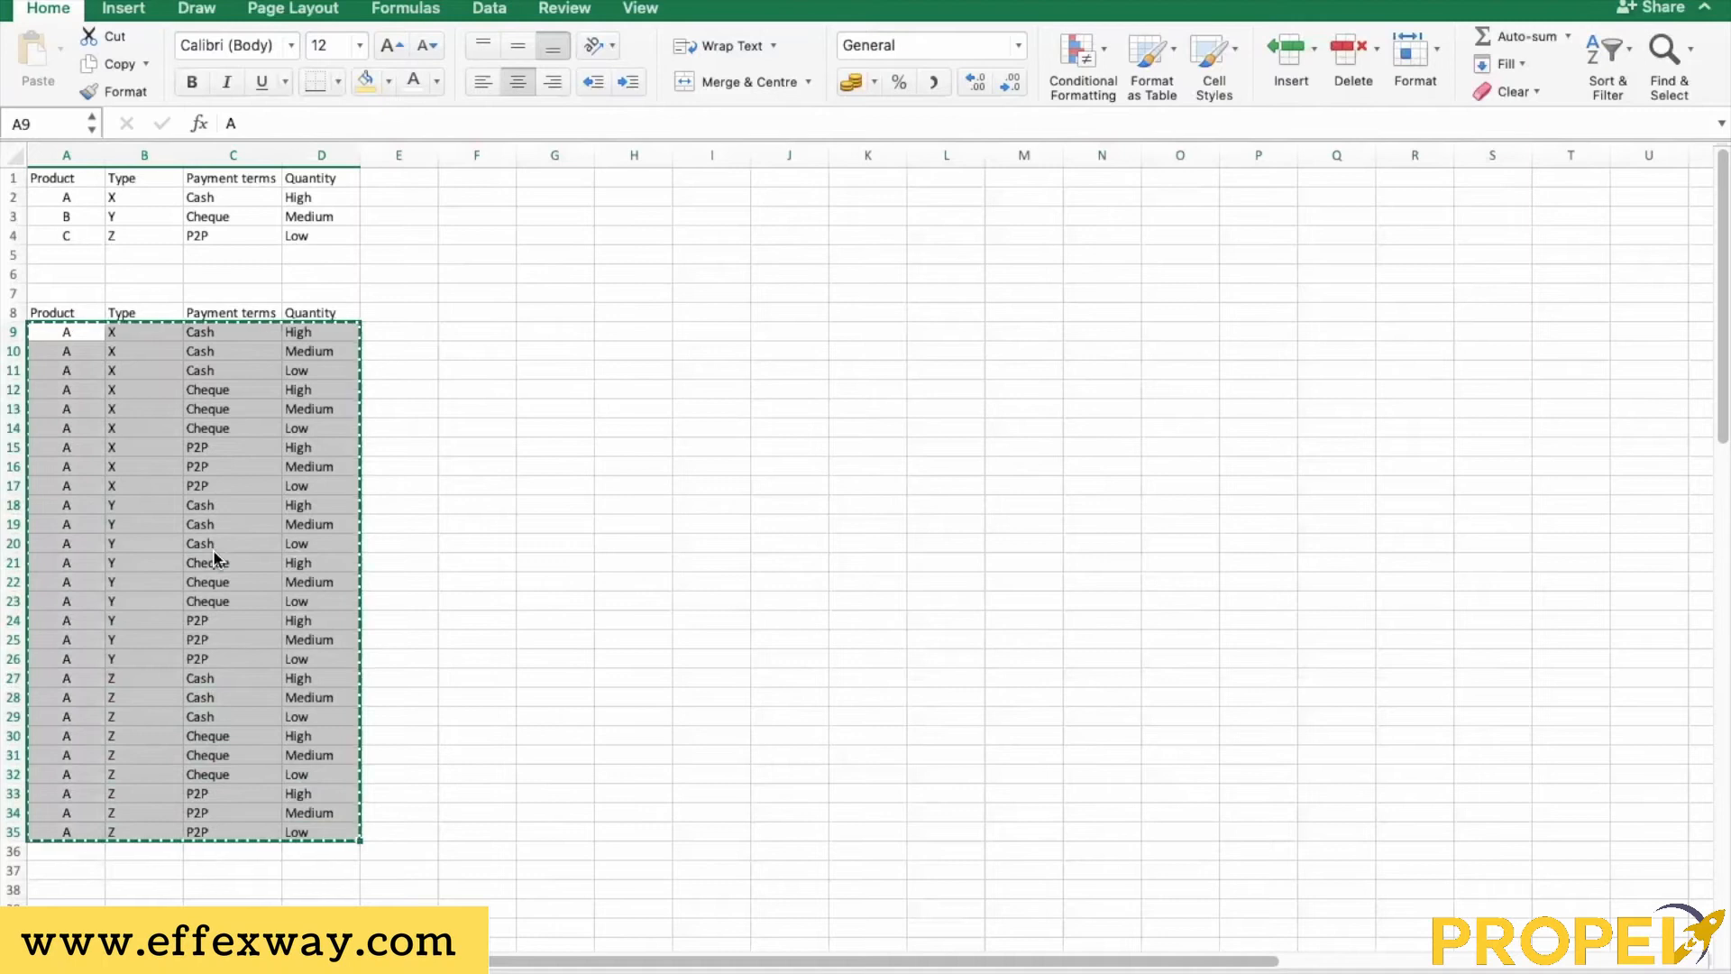
pyautogui.scroll(-5, 213, 549)
pyautogui.click(88, 677)
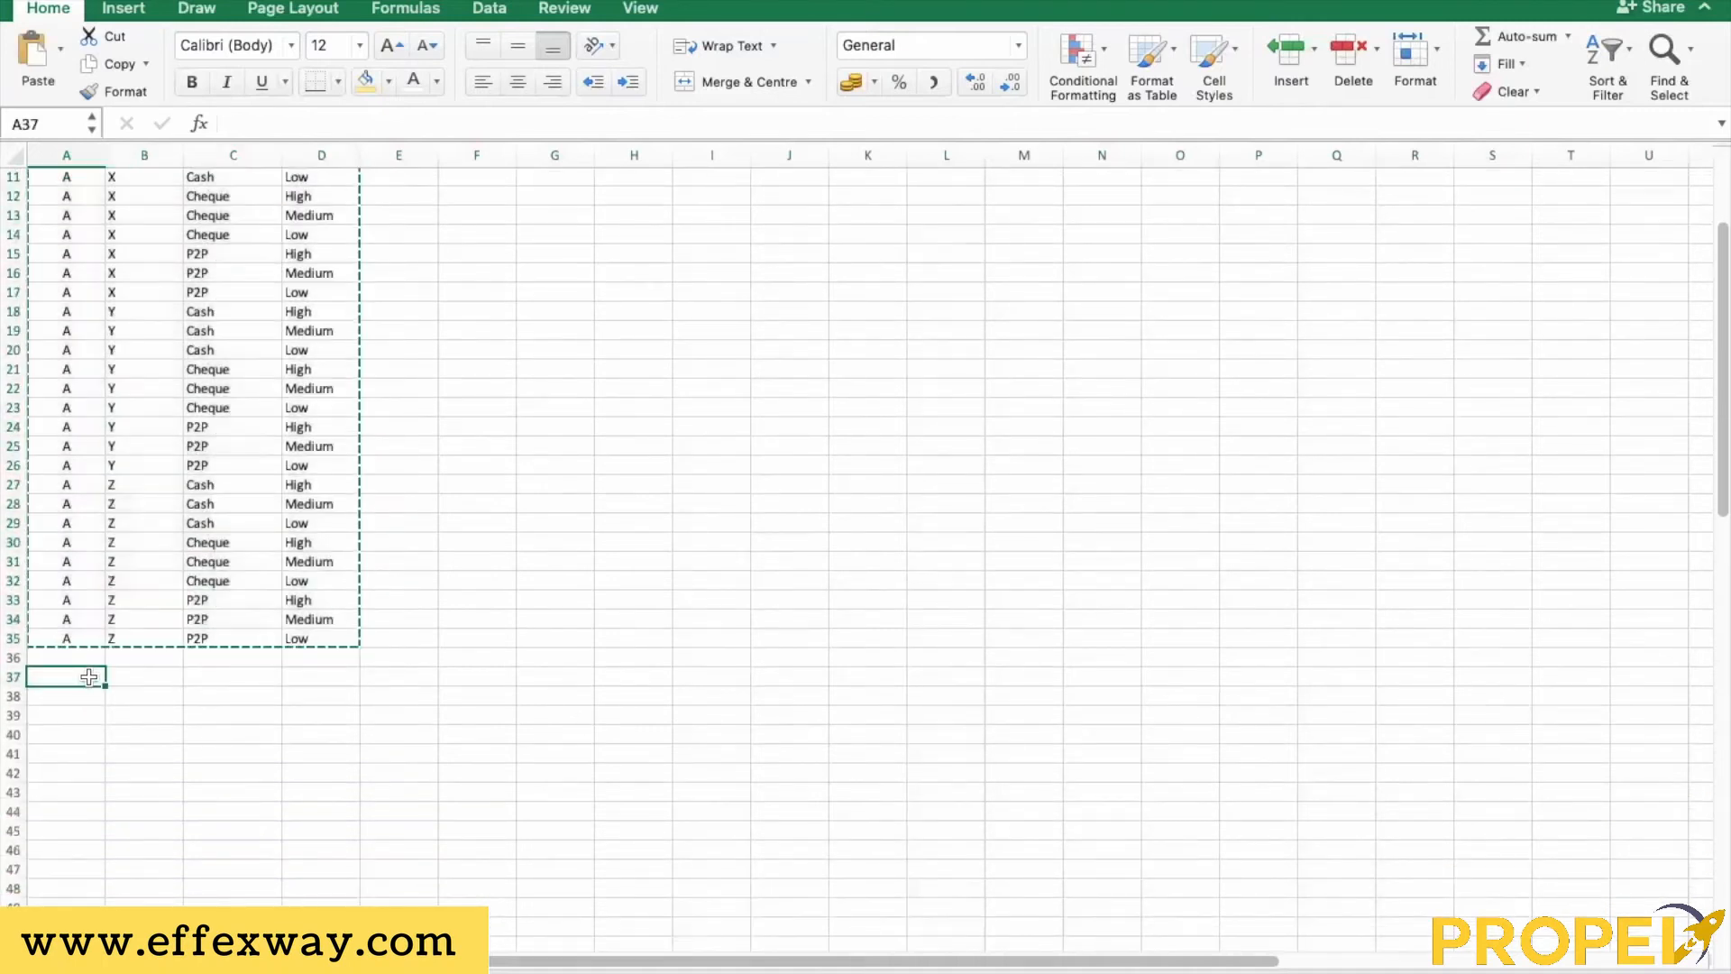
pyautogui.press('super+v')
# Set the Product to B in A37 and copy it down through the rest of the pasted block to A63
pyautogui.scroll(-5, 88, 683)
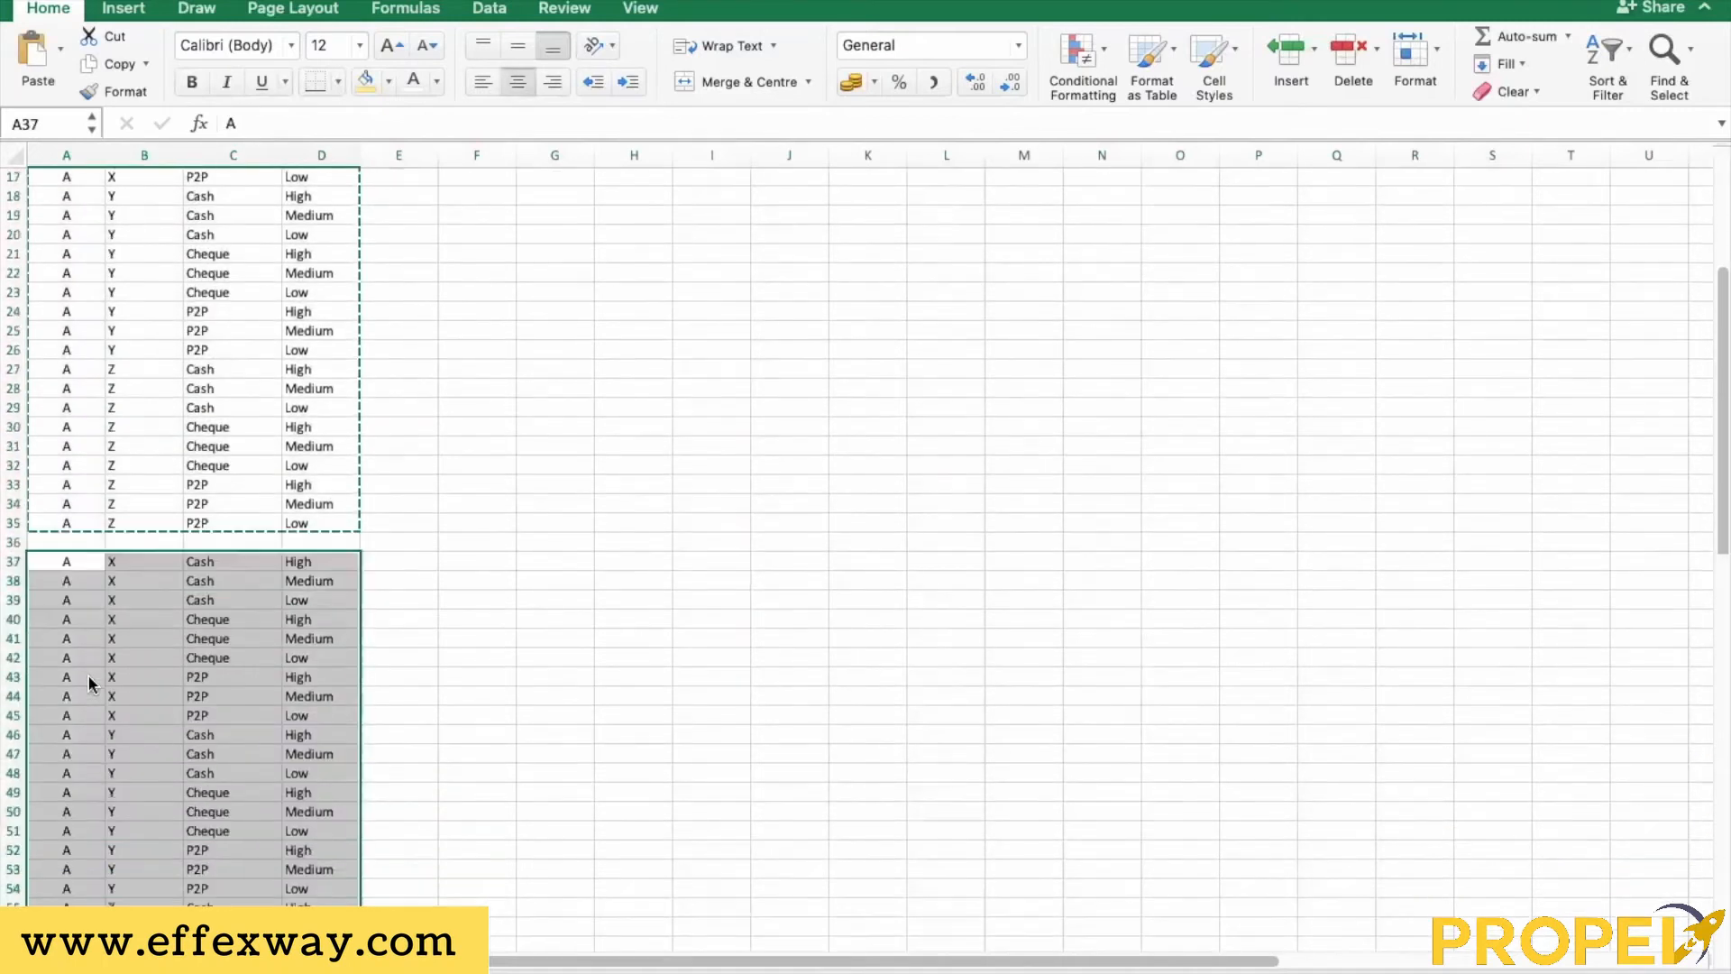
pyautogui.click(84, 400)
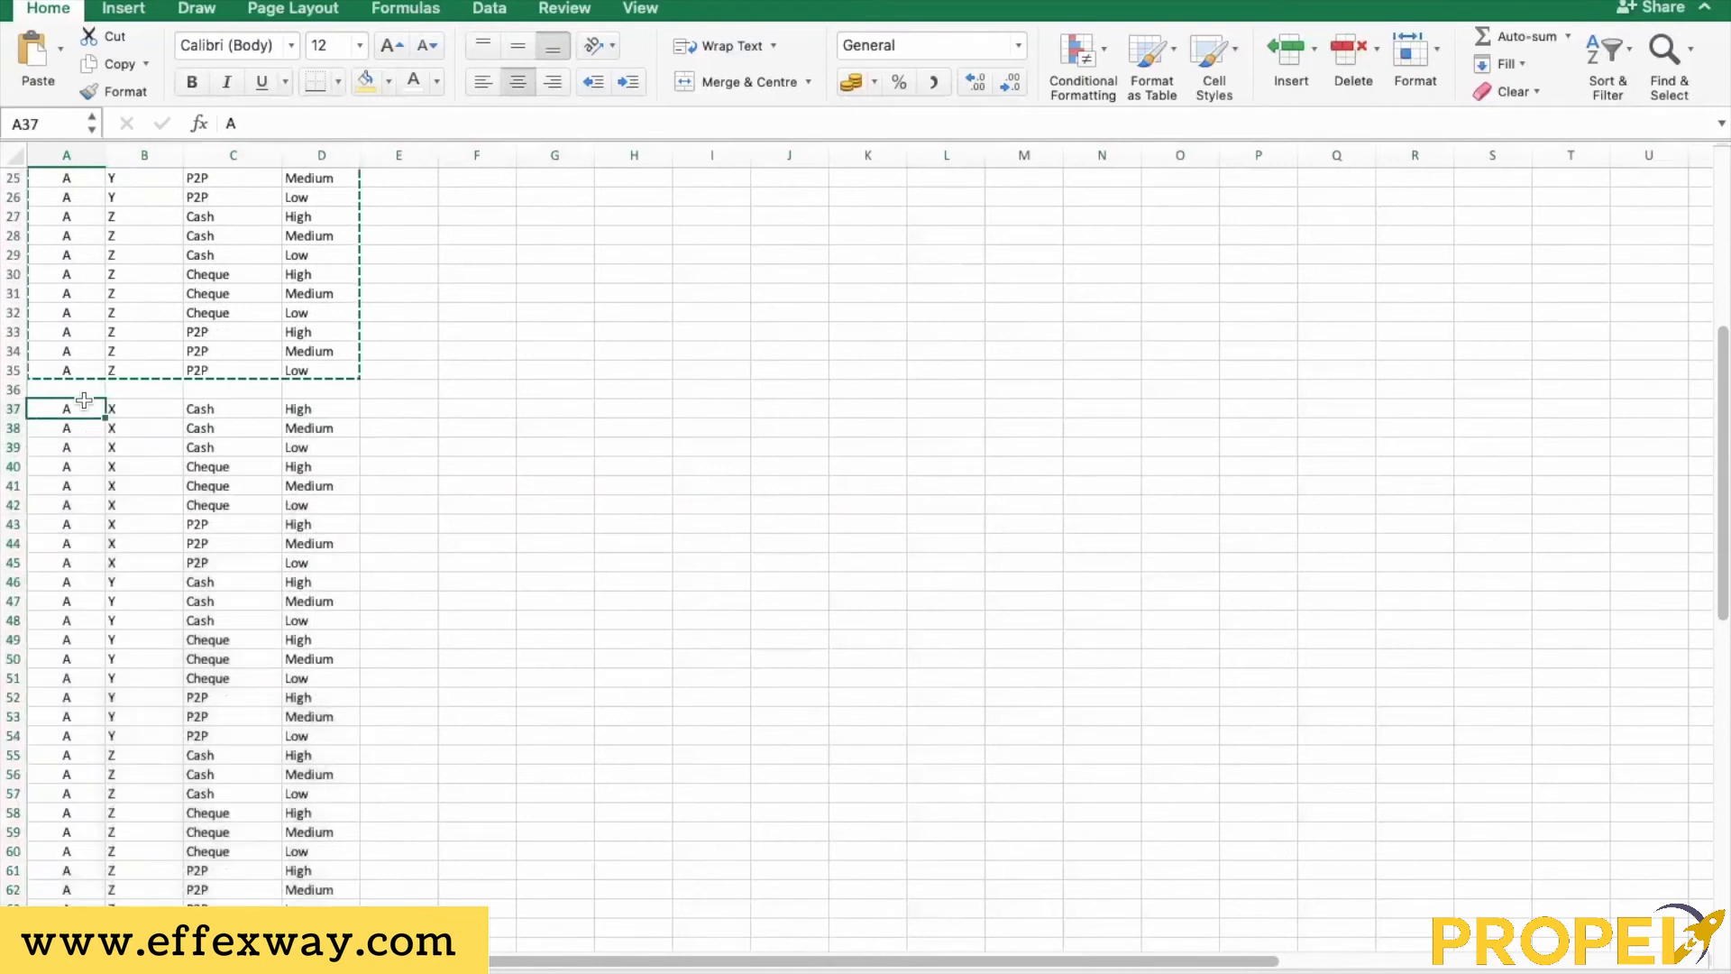
pyautogui.write('B')
pyautogui.press('Return')
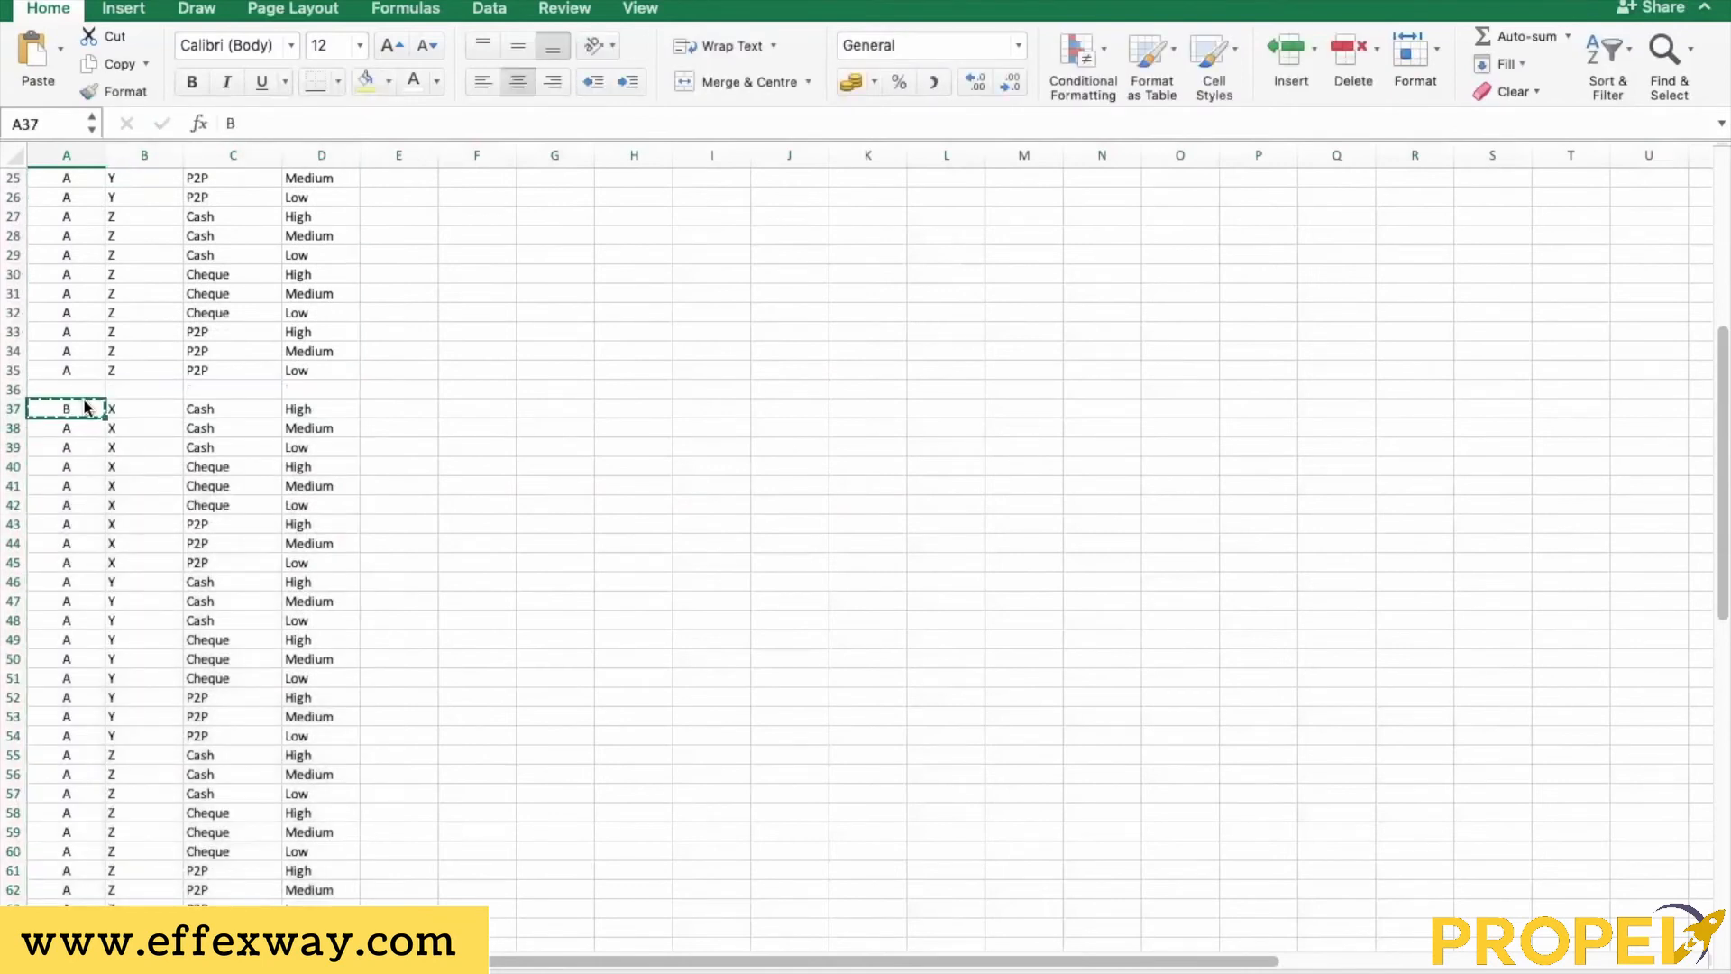
pyautogui.hotkey('ctrl', 'shift', 'Down')
pyautogui.press('super+v')
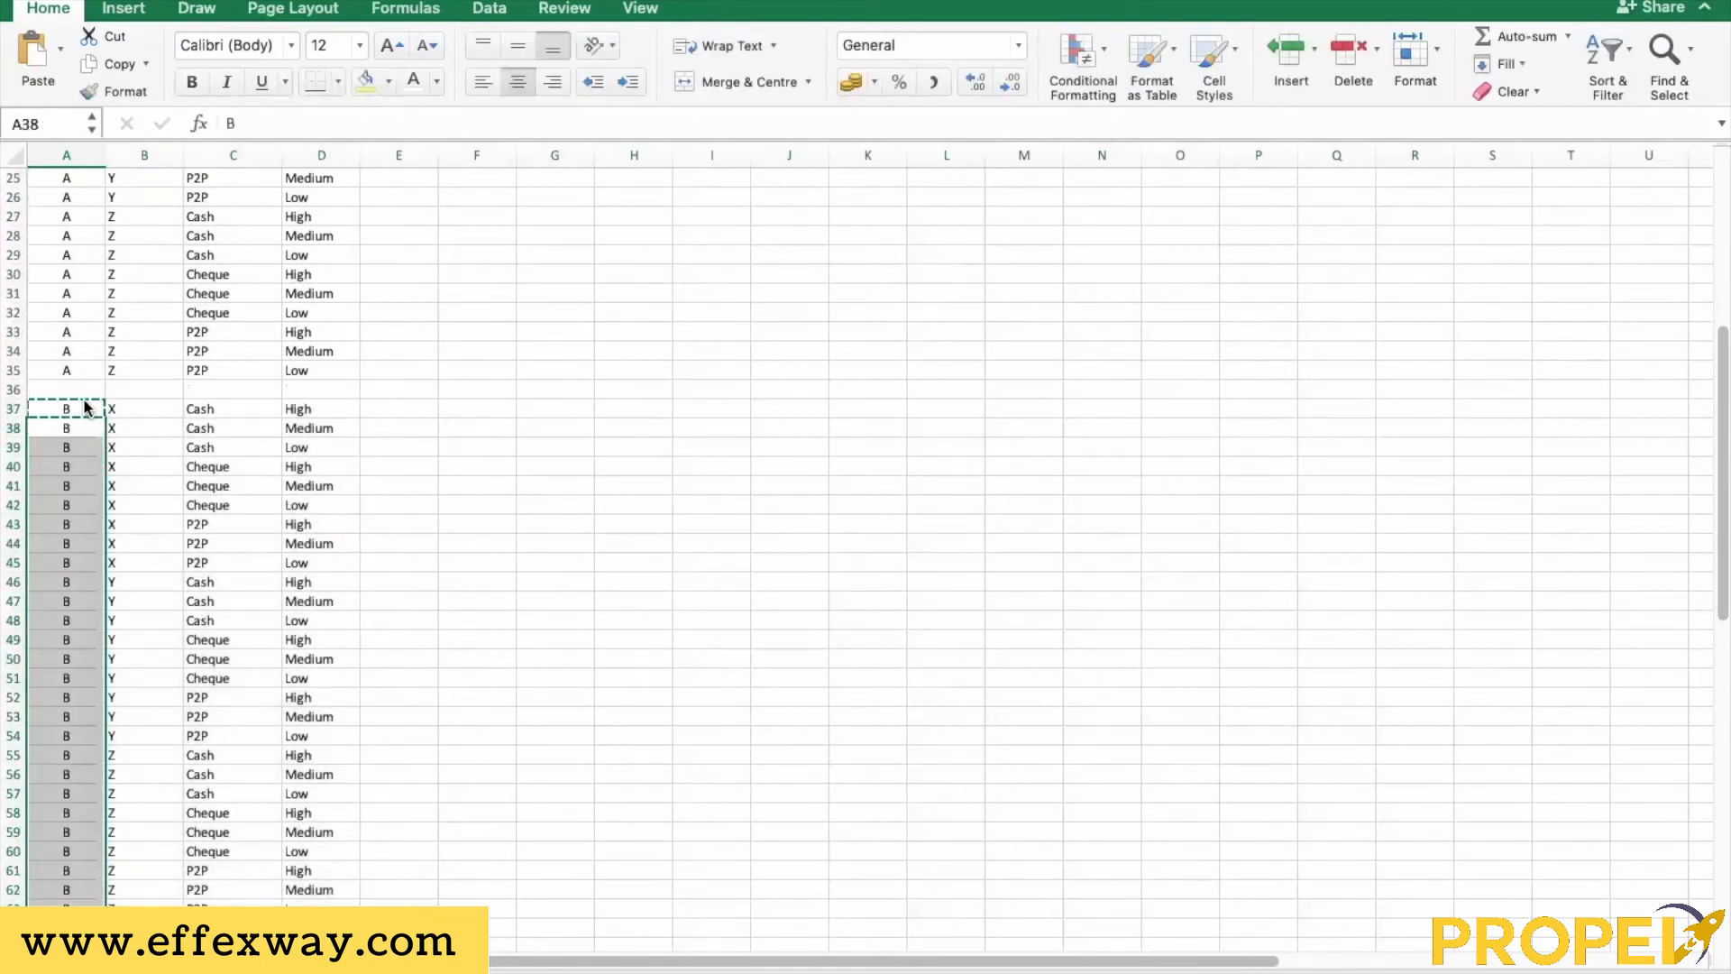
pyautogui.press('Down')
pyautogui.press('Down')
pyautogui.press('Down')
pyautogui.press('Down')
pyautogui.scroll(-3, 88, 409)
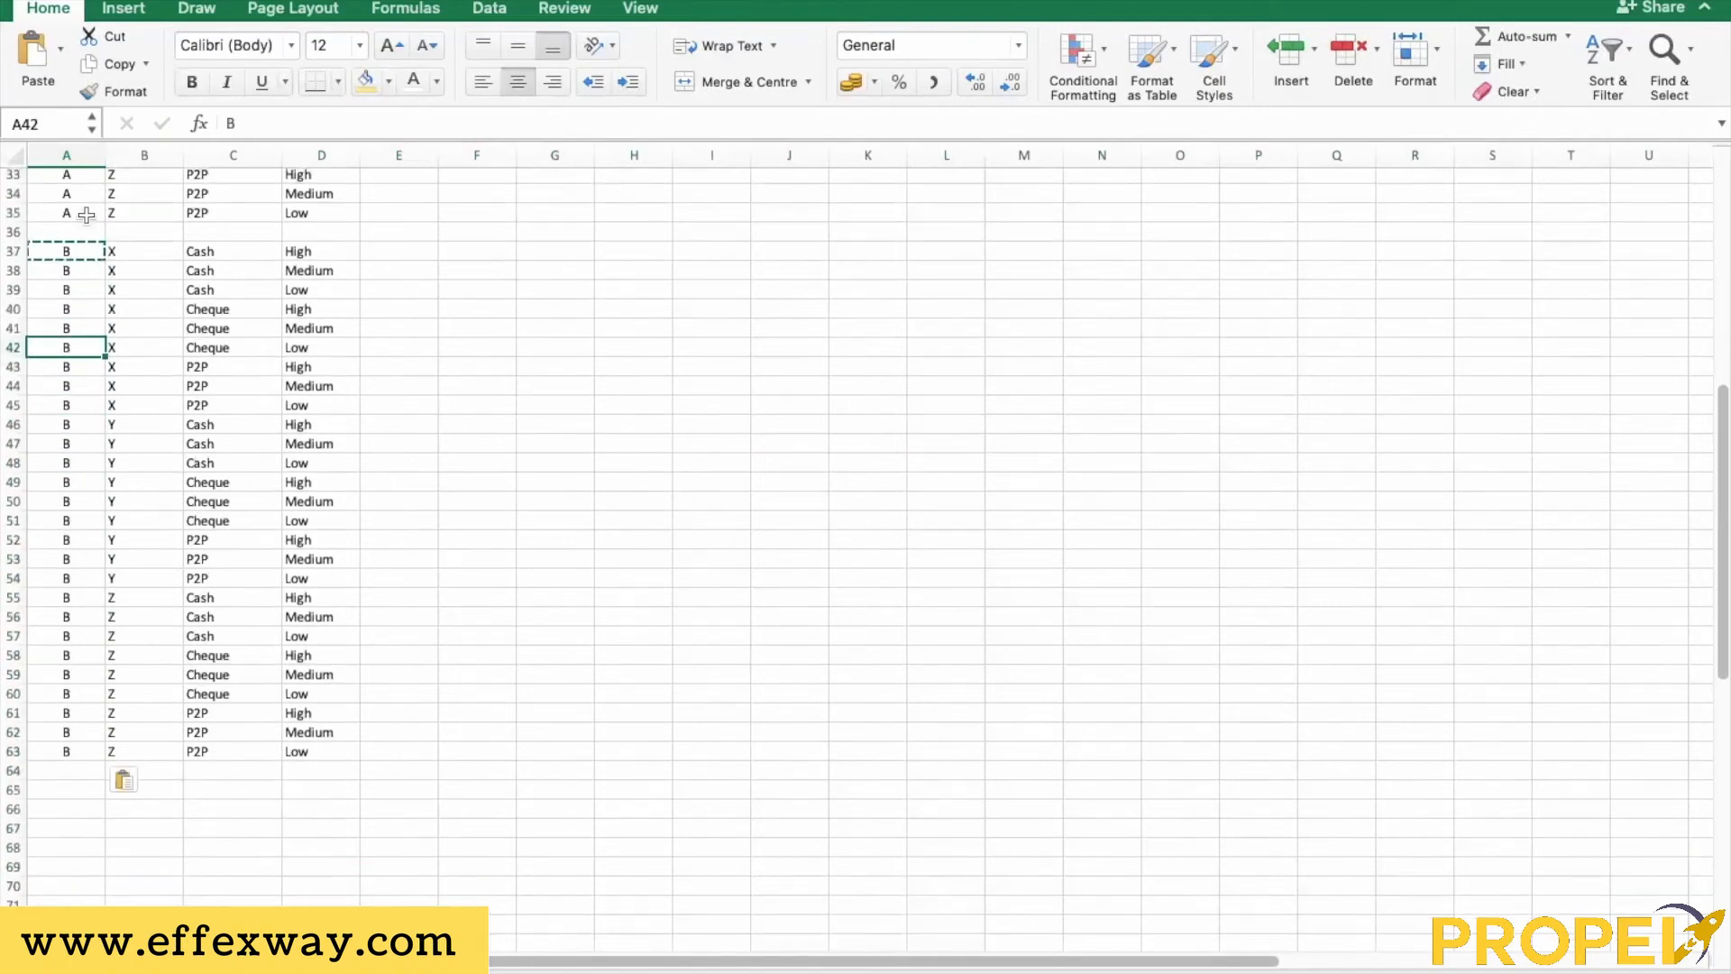
# Copy the complete product B block from A37:D63 to the cells starting at A65, leaving row 64 blank
pyautogui.click(81, 245)
pyautogui.hotkey('shift', 'Right')
pyautogui.hotkey('shift', 'Right')
pyautogui.hotkey('shift', 'Right')
pyautogui.hotkey('shift', 'Down')
pyautogui.hotkey('shift', 'Down')
pyautogui.hotkey('shift', 'Down')
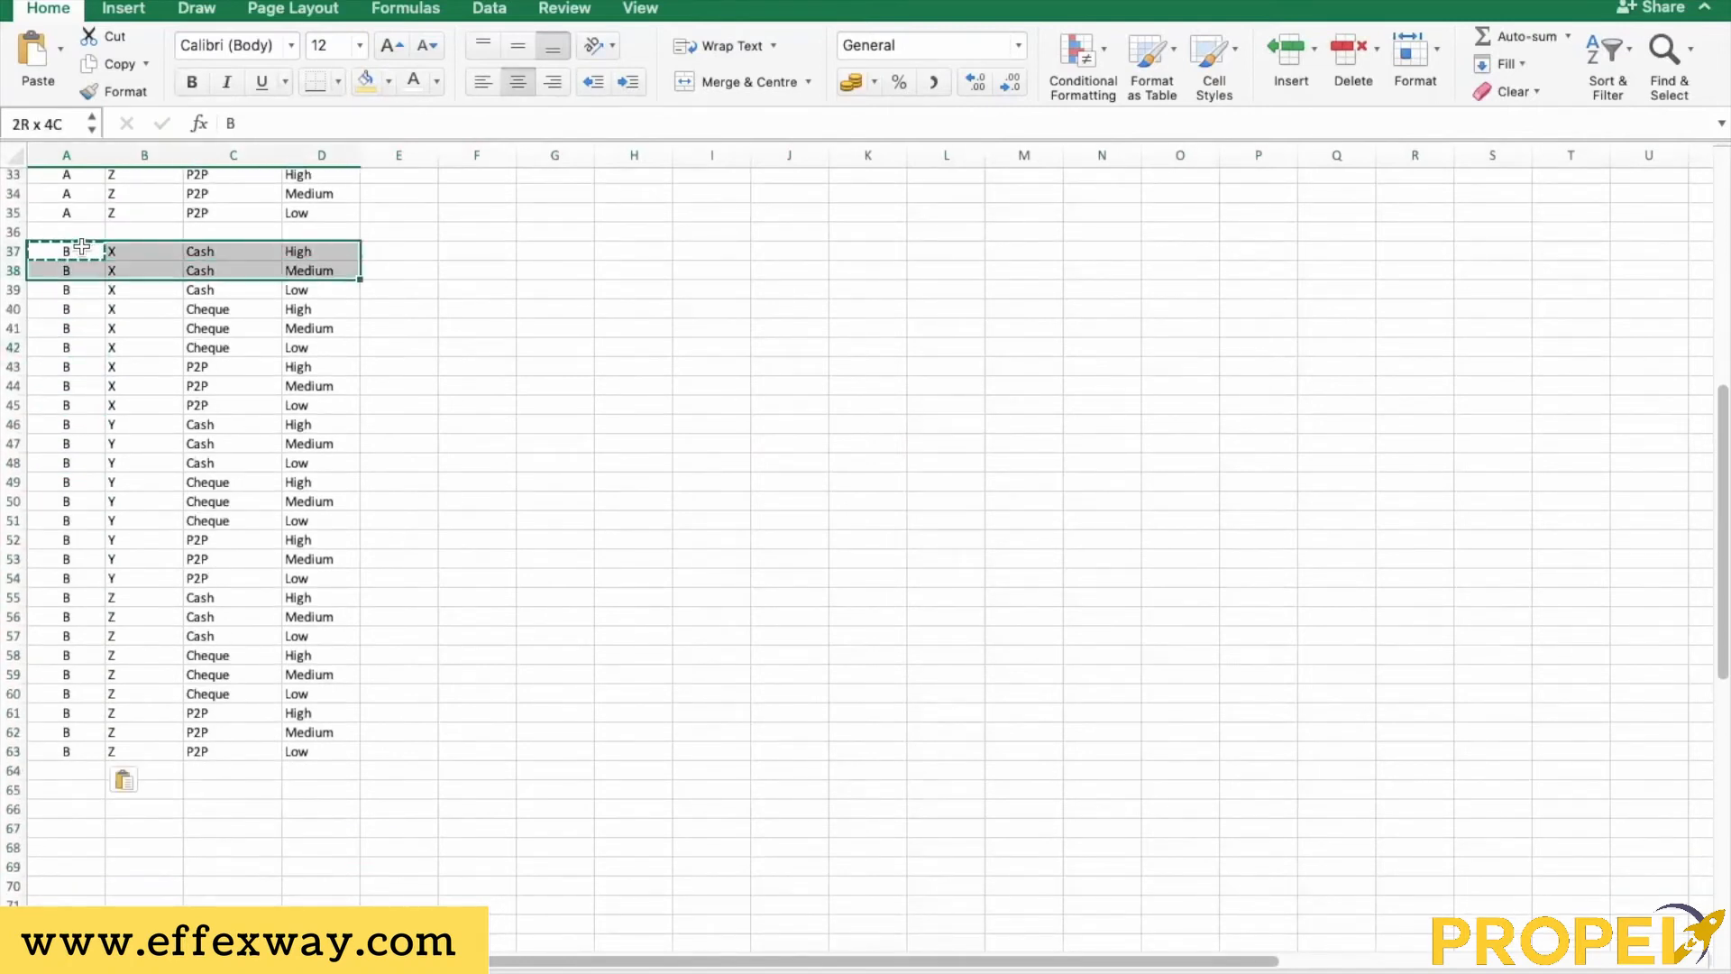
pyautogui.hotkey('shift', 'Down')
pyautogui.hotkey('shift', 'Down')
pyautogui.hotkey('shift', 'Down')
pyautogui.hotkey('shift', 'Down')
pyautogui.hotkey('shift', 'Down')
pyautogui.hotkey('shift', 'Down')
pyautogui.hotkey('shift', 'Down')
pyautogui.hotkey('shift', 'Down')
pyautogui.hotkey('shift', 'Down')
pyautogui.hotkey('shift', 'Down')
pyautogui.hotkey('shift', 'Down')
pyautogui.hotkey('shift', 'Down')
pyautogui.hotkey('shift', 'Down')
pyautogui.hotkey('shift', 'Down')
pyautogui.hotkey('shift', 'Down')
pyautogui.hotkey('shift', 'Down')
pyautogui.hotkey('shift', 'Down')
pyautogui.hotkey('shift', 'Down')
pyautogui.hotkey('shift', 'Down')
pyautogui.hotkey('shift', 'Down')
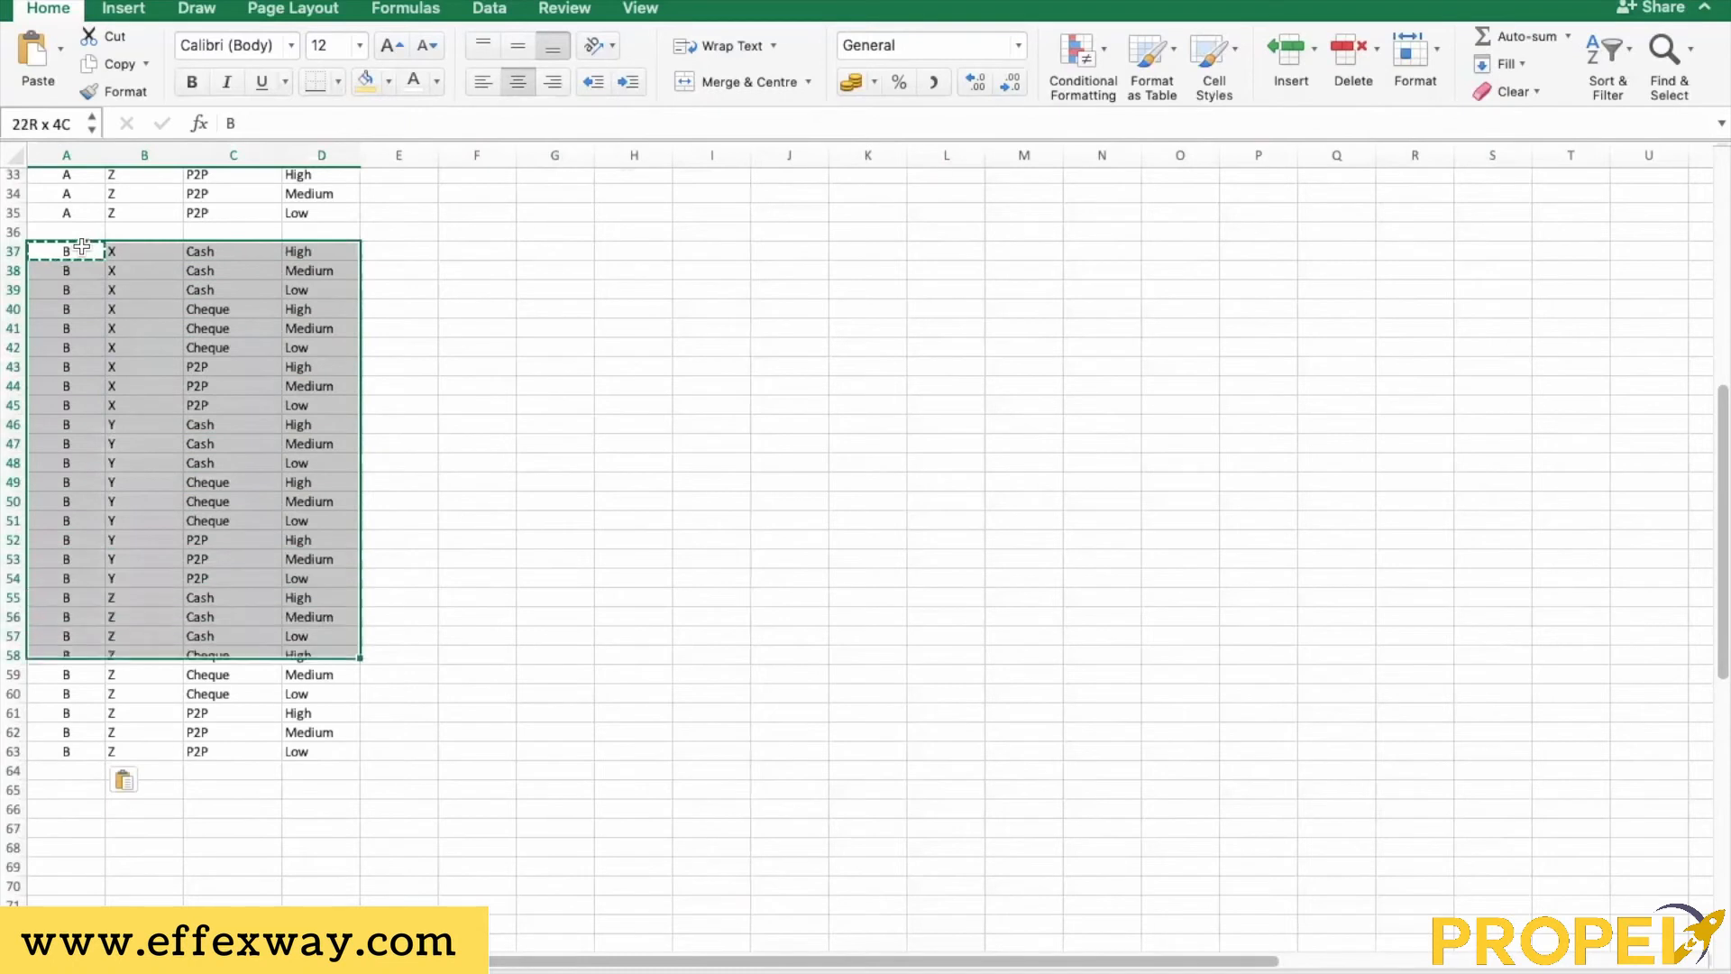
pyautogui.hotkey('shift', 'Up')
pyautogui.press('Down')
pyautogui.press('Down')
pyautogui.press('Down')
pyautogui.press('Down')
pyautogui.press('Down')
pyautogui.press('Down')
pyautogui.press('Down')
pyautogui.press('Down')
pyautogui.press('Down')
pyautogui.press('Down')
pyautogui.press('Down')
pyautogui.press('Down')
pyautogui.press('Down')
pyautogui.press('Down')
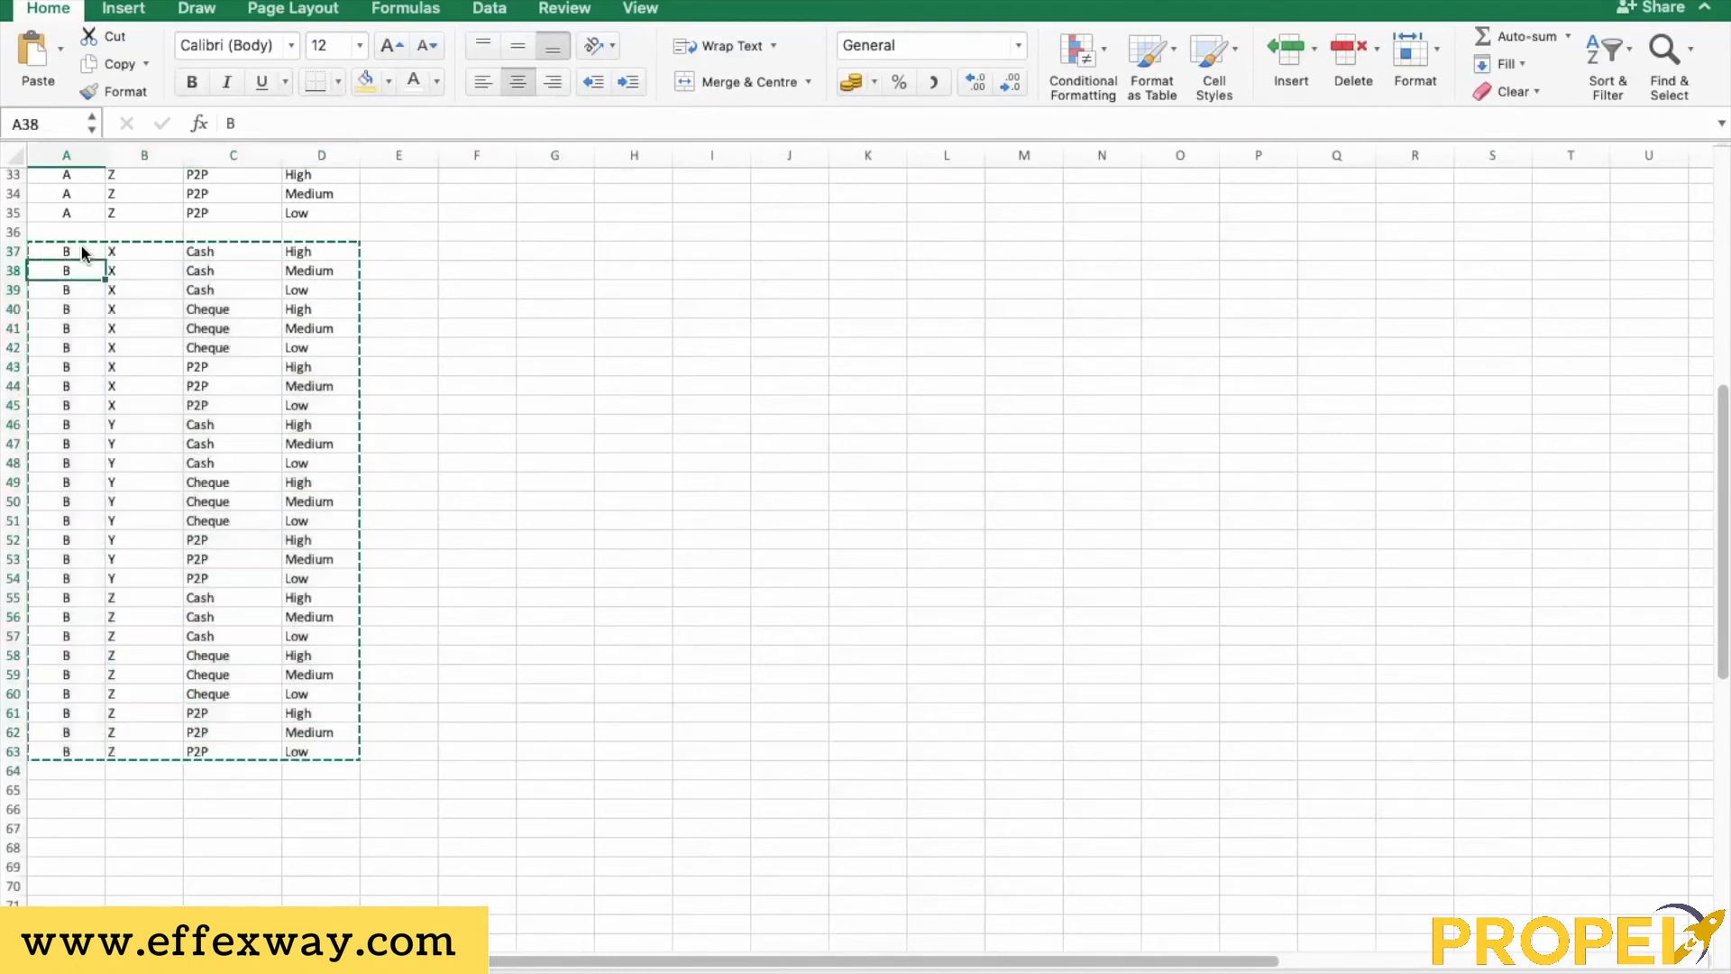
pyautogui.press('Down')
pyautogui.press('Down')
pyautogui.press('Down')
pyautogui.press('Down')
pyautogui.press('Down')
pyautogui.press('Down')
pyautogui.press('Down')
pyautogui.press('Down')
pyautogui.press('Down')
pyautogui.press('Down')
pyautogui.press('Down')
pyautogui.press('Down')
pyautogui.press('Down')
pyautogui.press('Down')
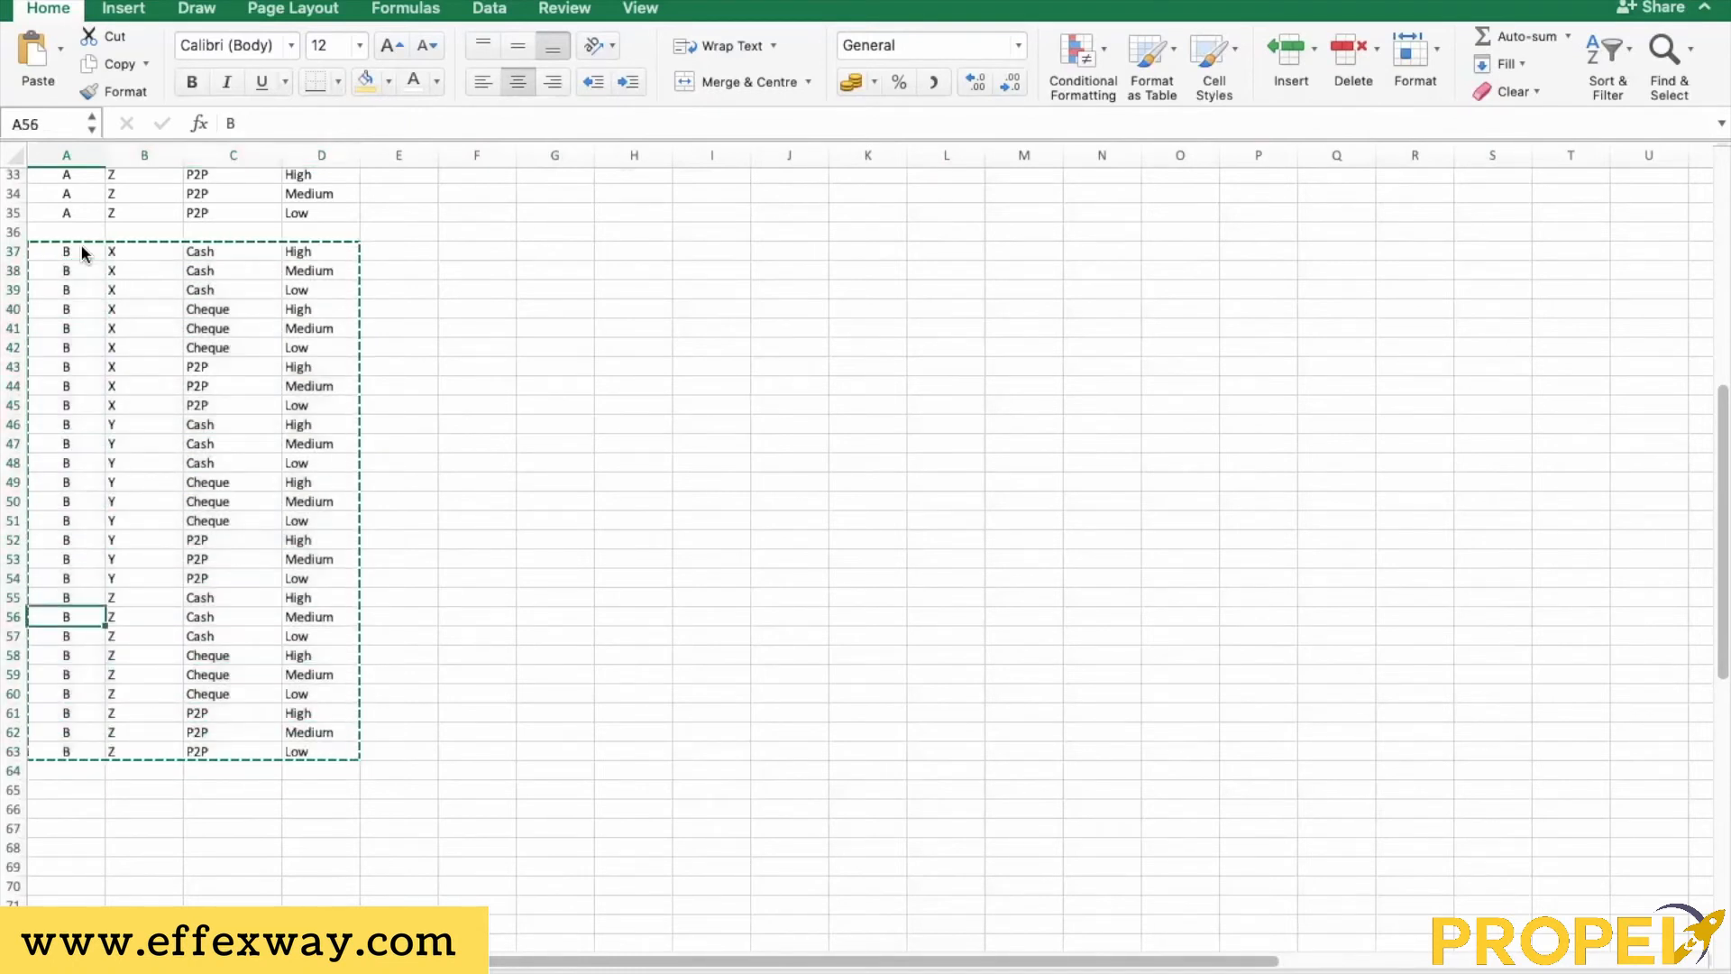
pyautogui.press('super+v')
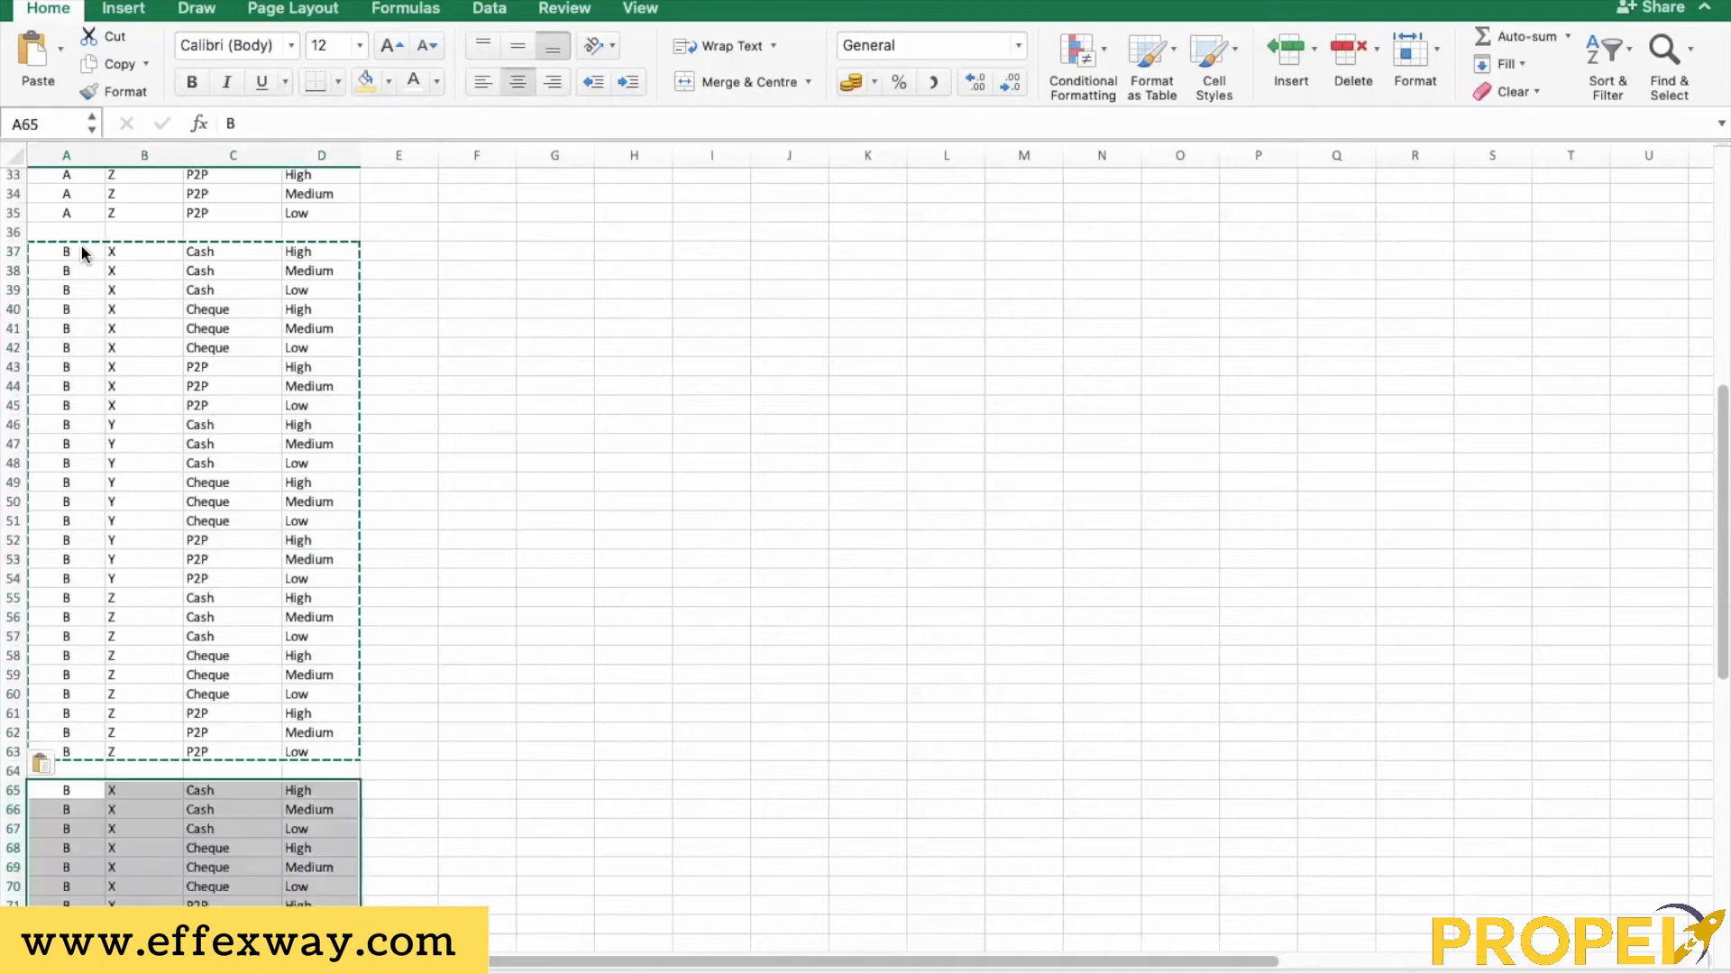
# Set the Product to C in A65 and copy it down through the rest of the pasted block to A91
pyautogui.click(78, 787)
pyautogui.write('C')
pyautogui.click(80, 787)
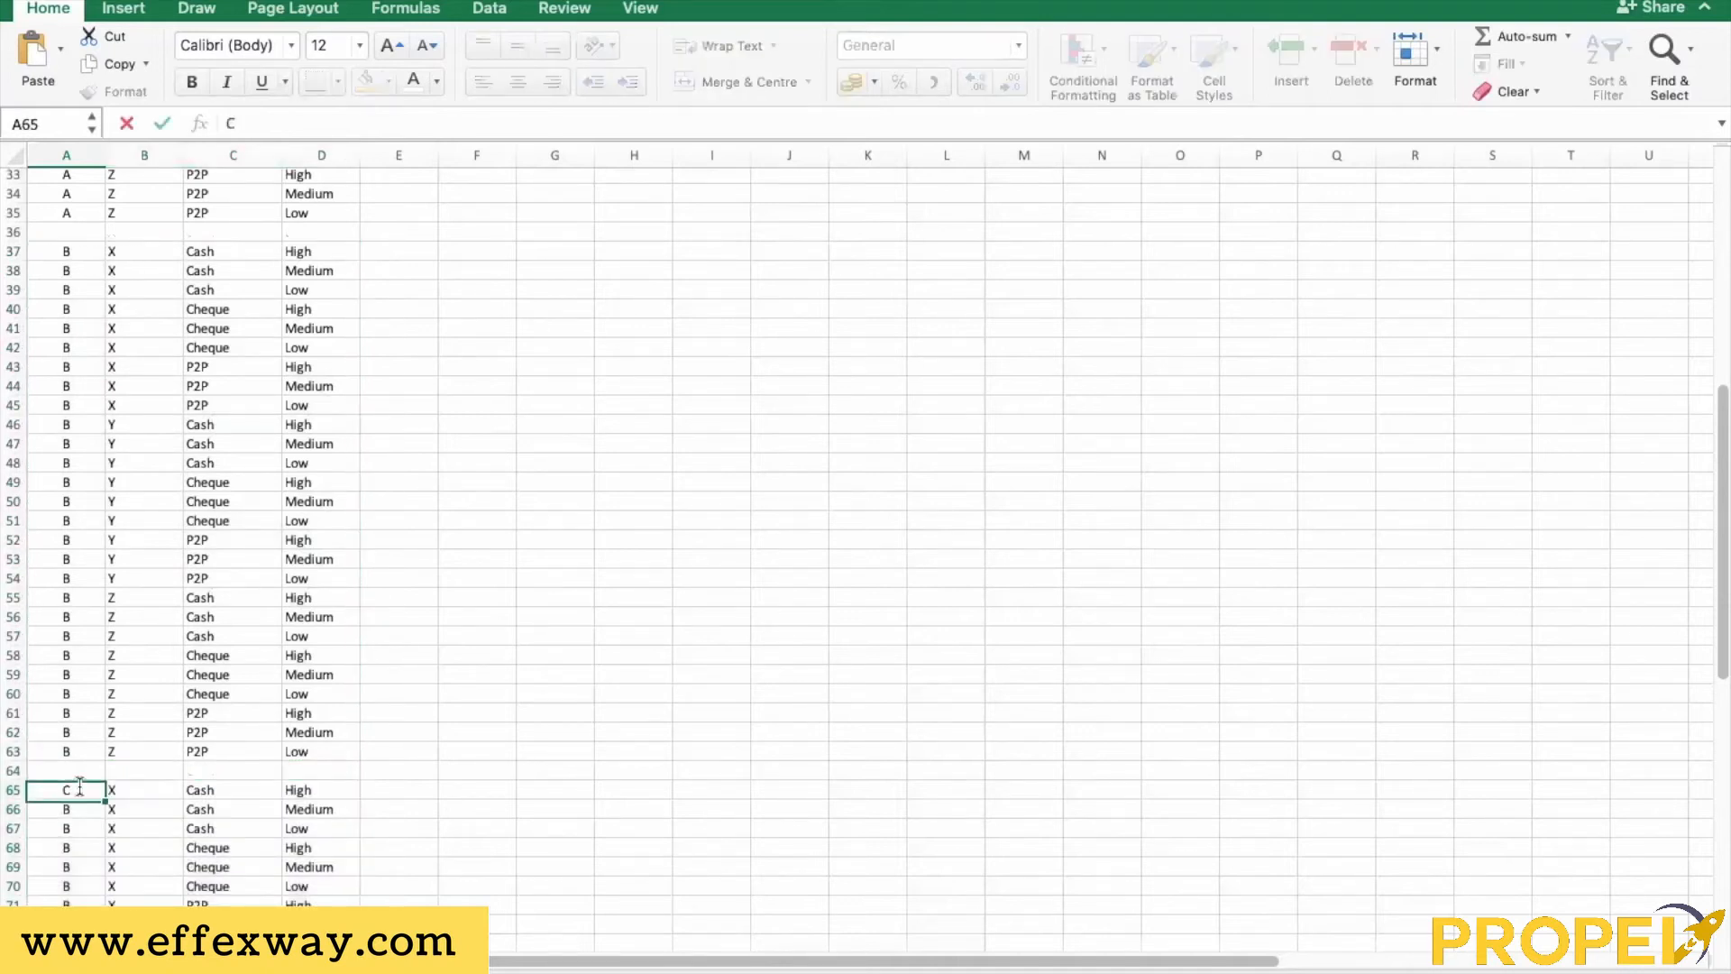
pyautogui.press('super+shift+Down')
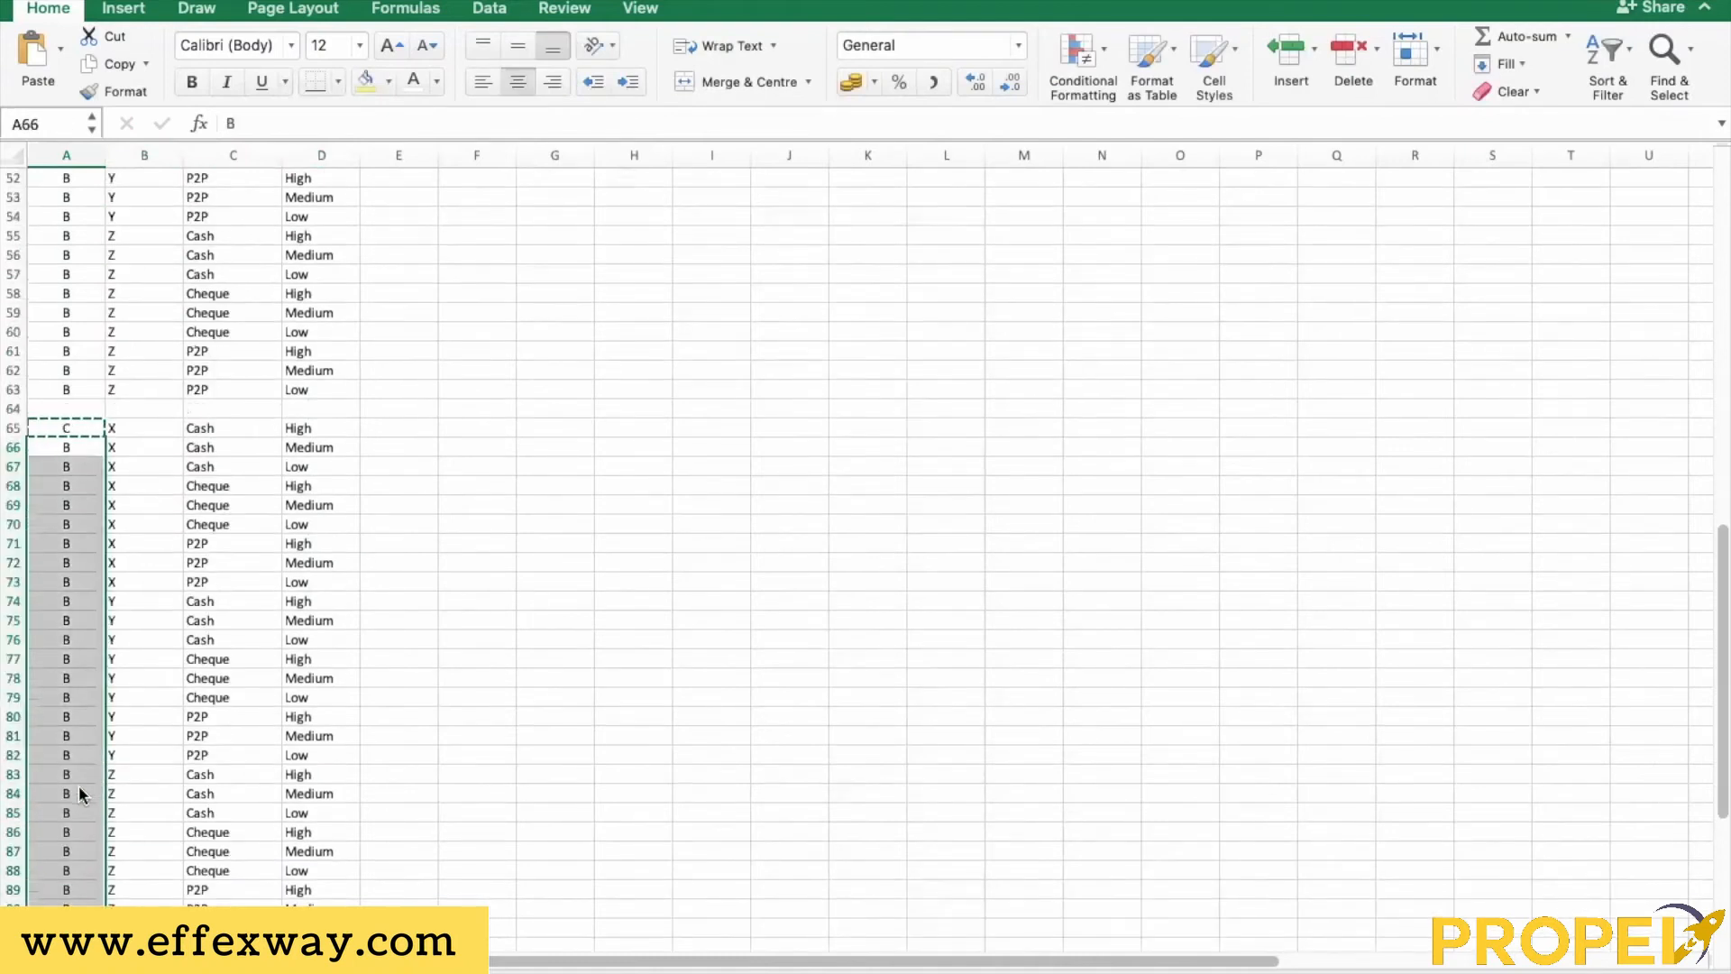
pyautogui.press('super+v')
pyautogui.press('Up')
pyautogui.press('Up')
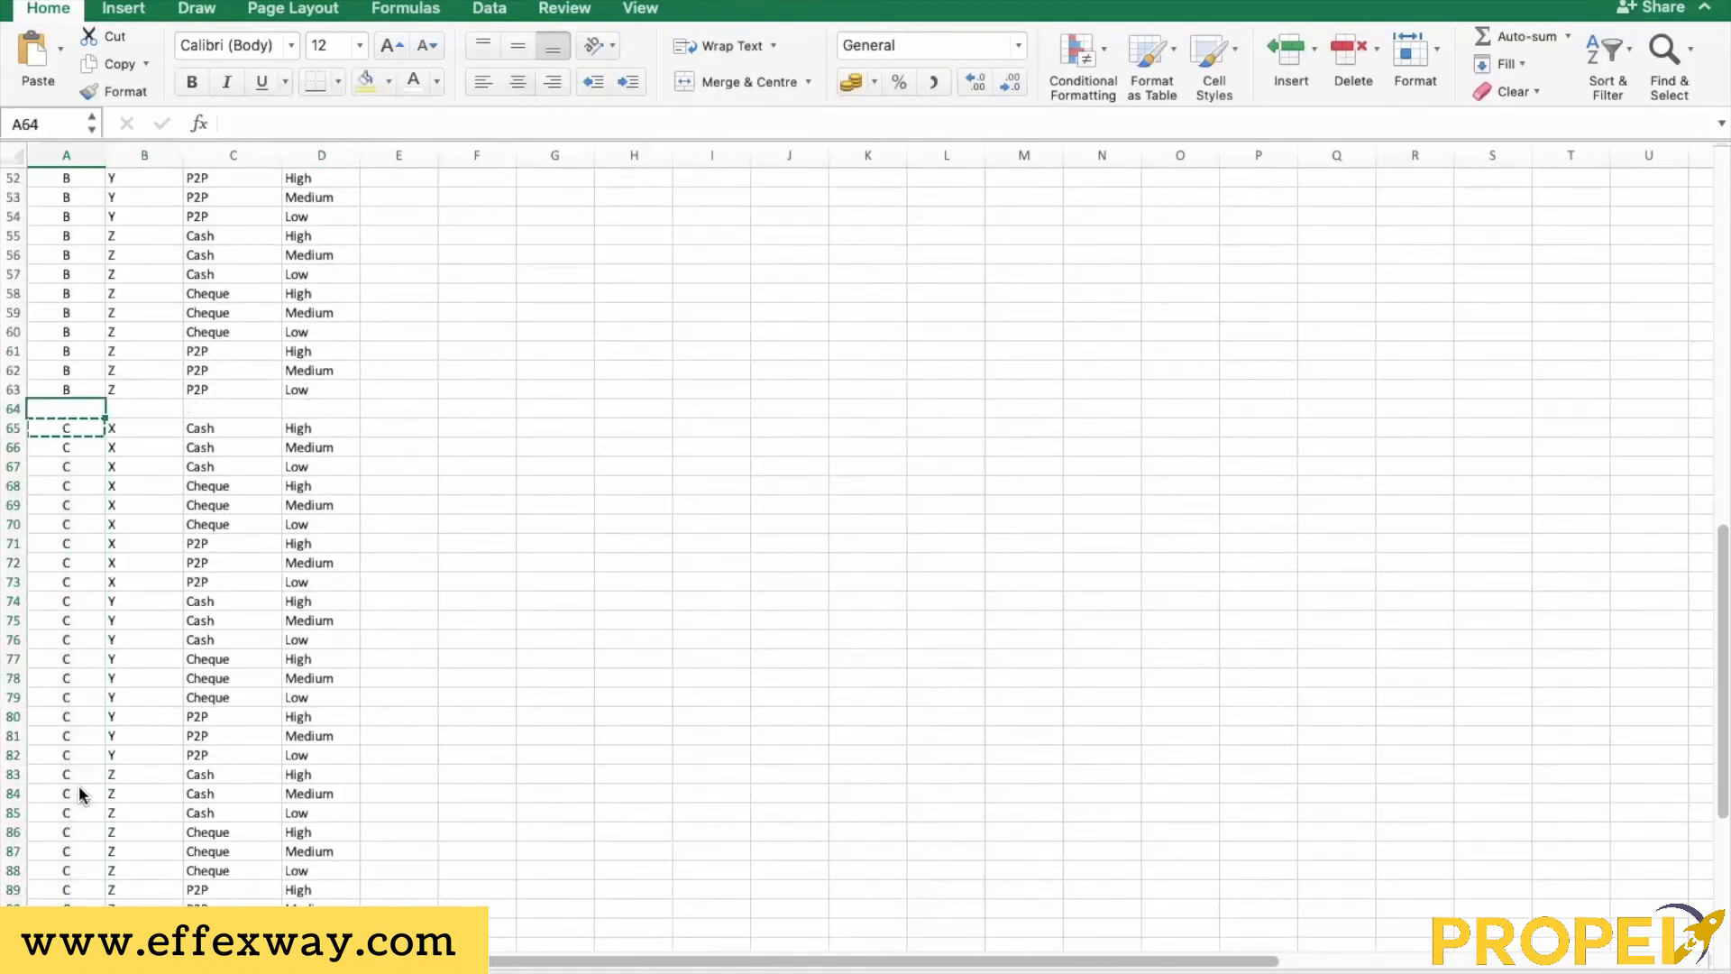
# Delete the blank rows separating the product A, B and C blocks so that the list is continuous
pyautogui.scroll(10, 79, 786)
pyautogui.scroll(1, 79, 794)
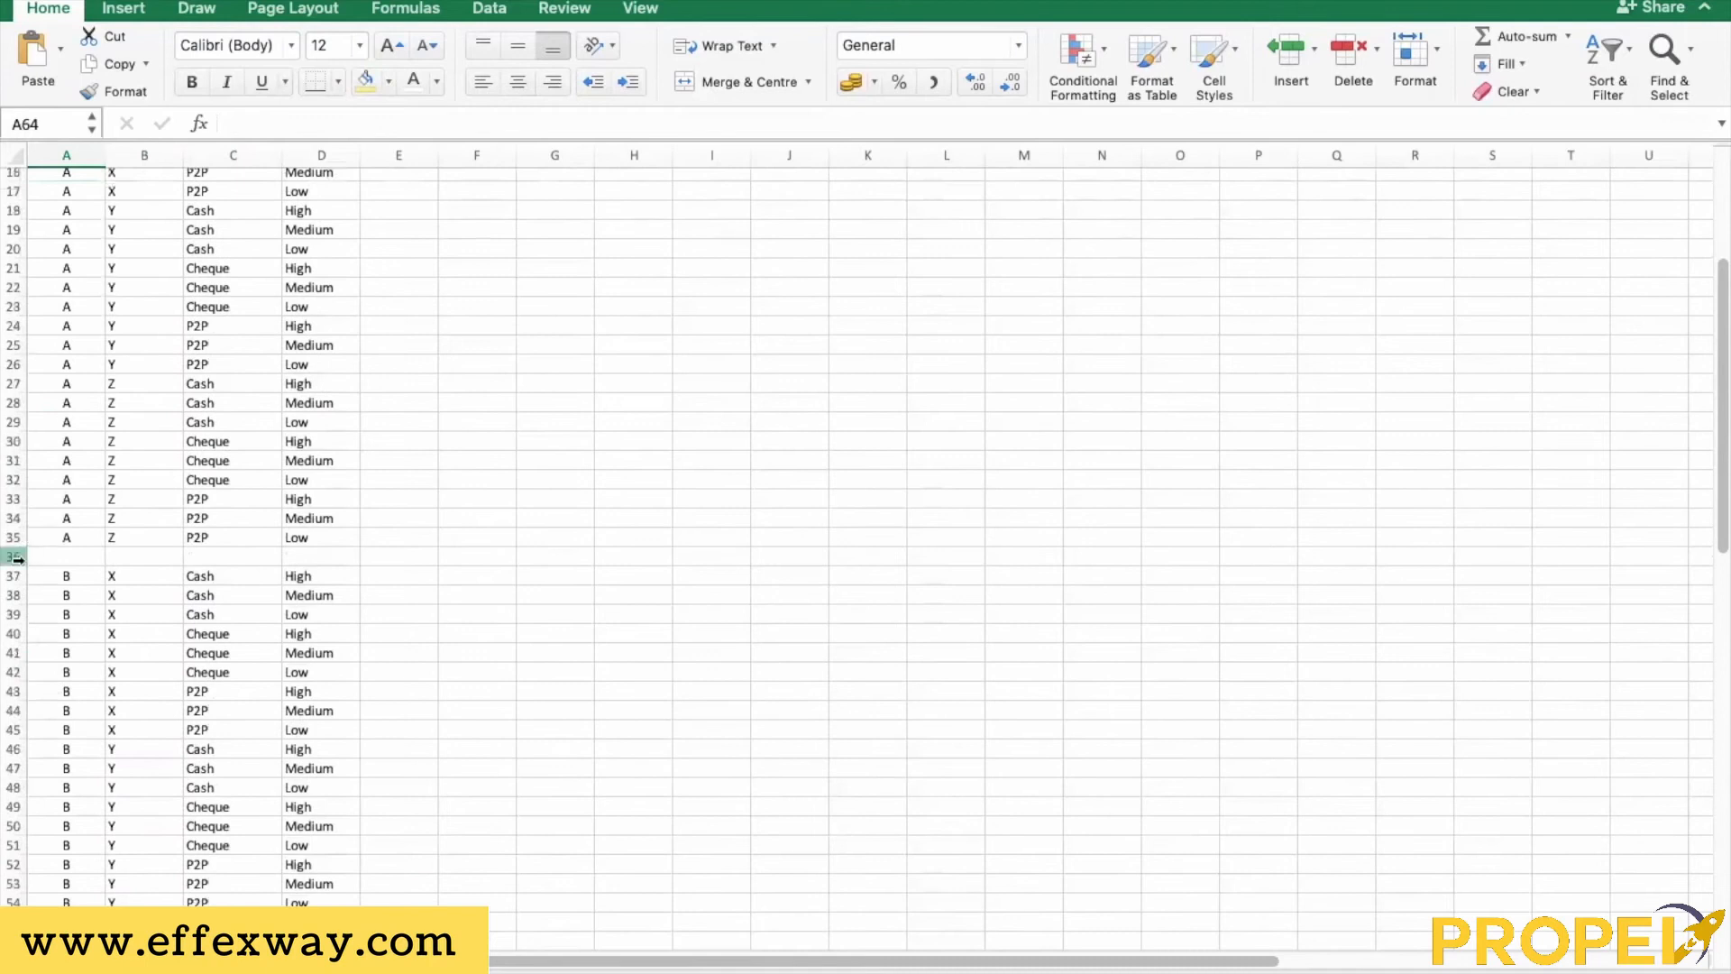
pyautogui.click(13, 748)
pyautogui.click(13, 556)
pyautogui.rightClick(16, 556)
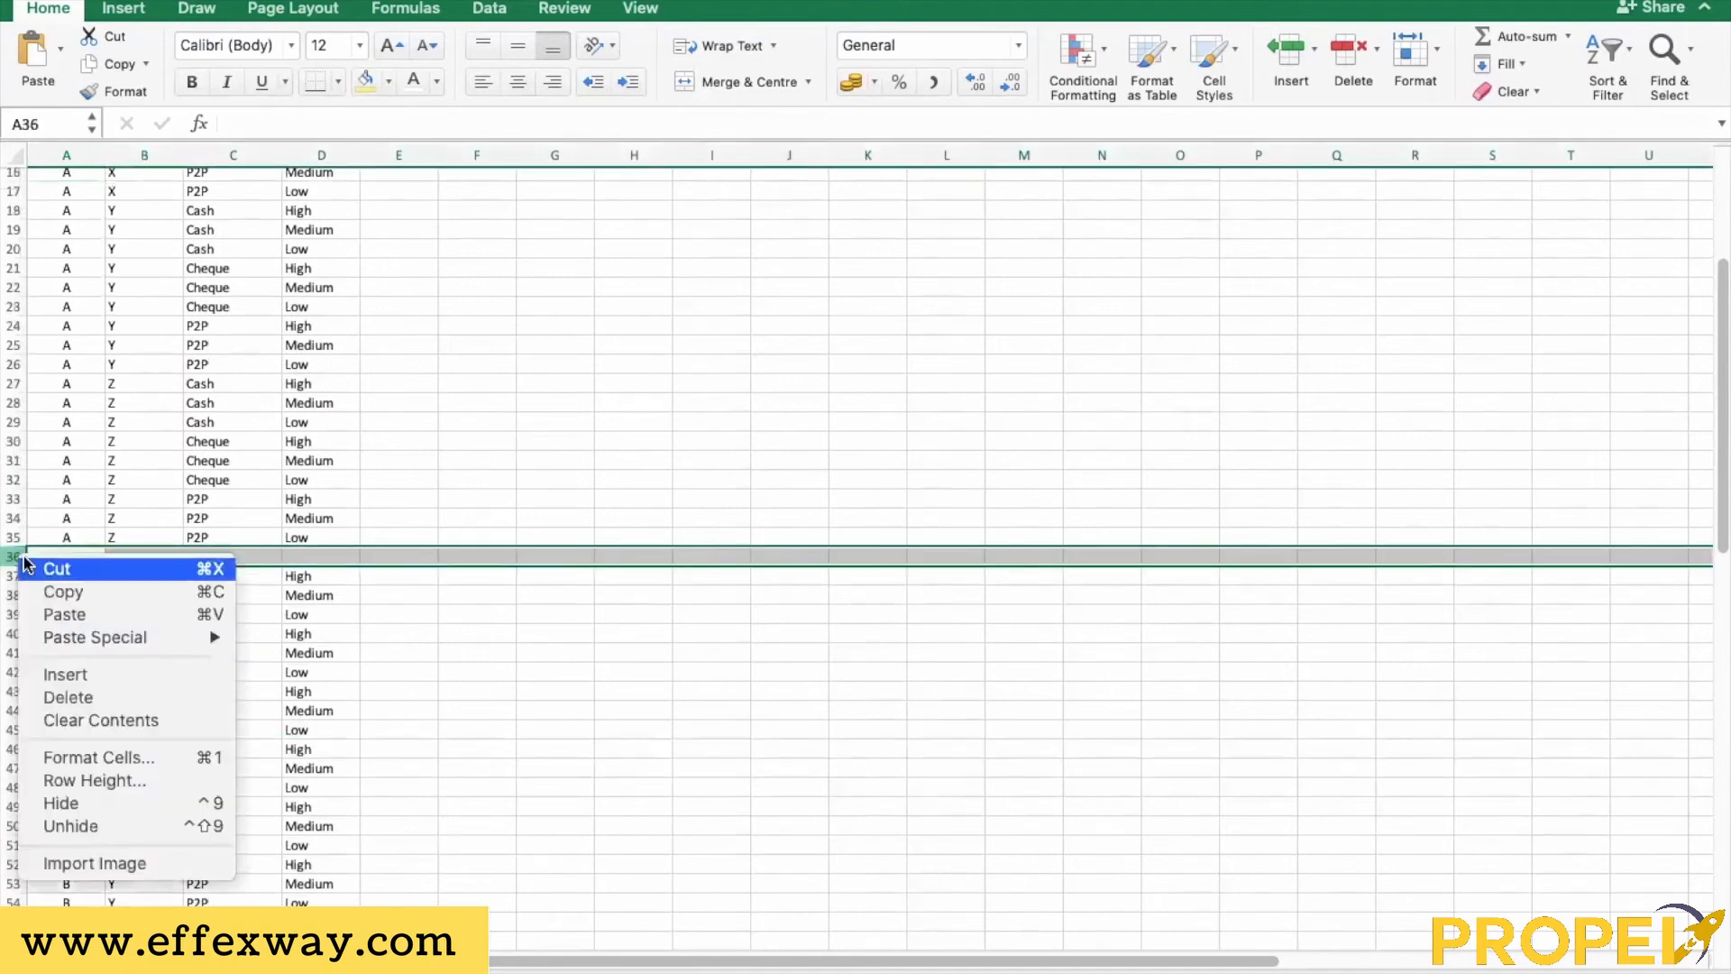
pyautogui.click(73, 694)
pyautogui.scroll(-8, 73, 694)
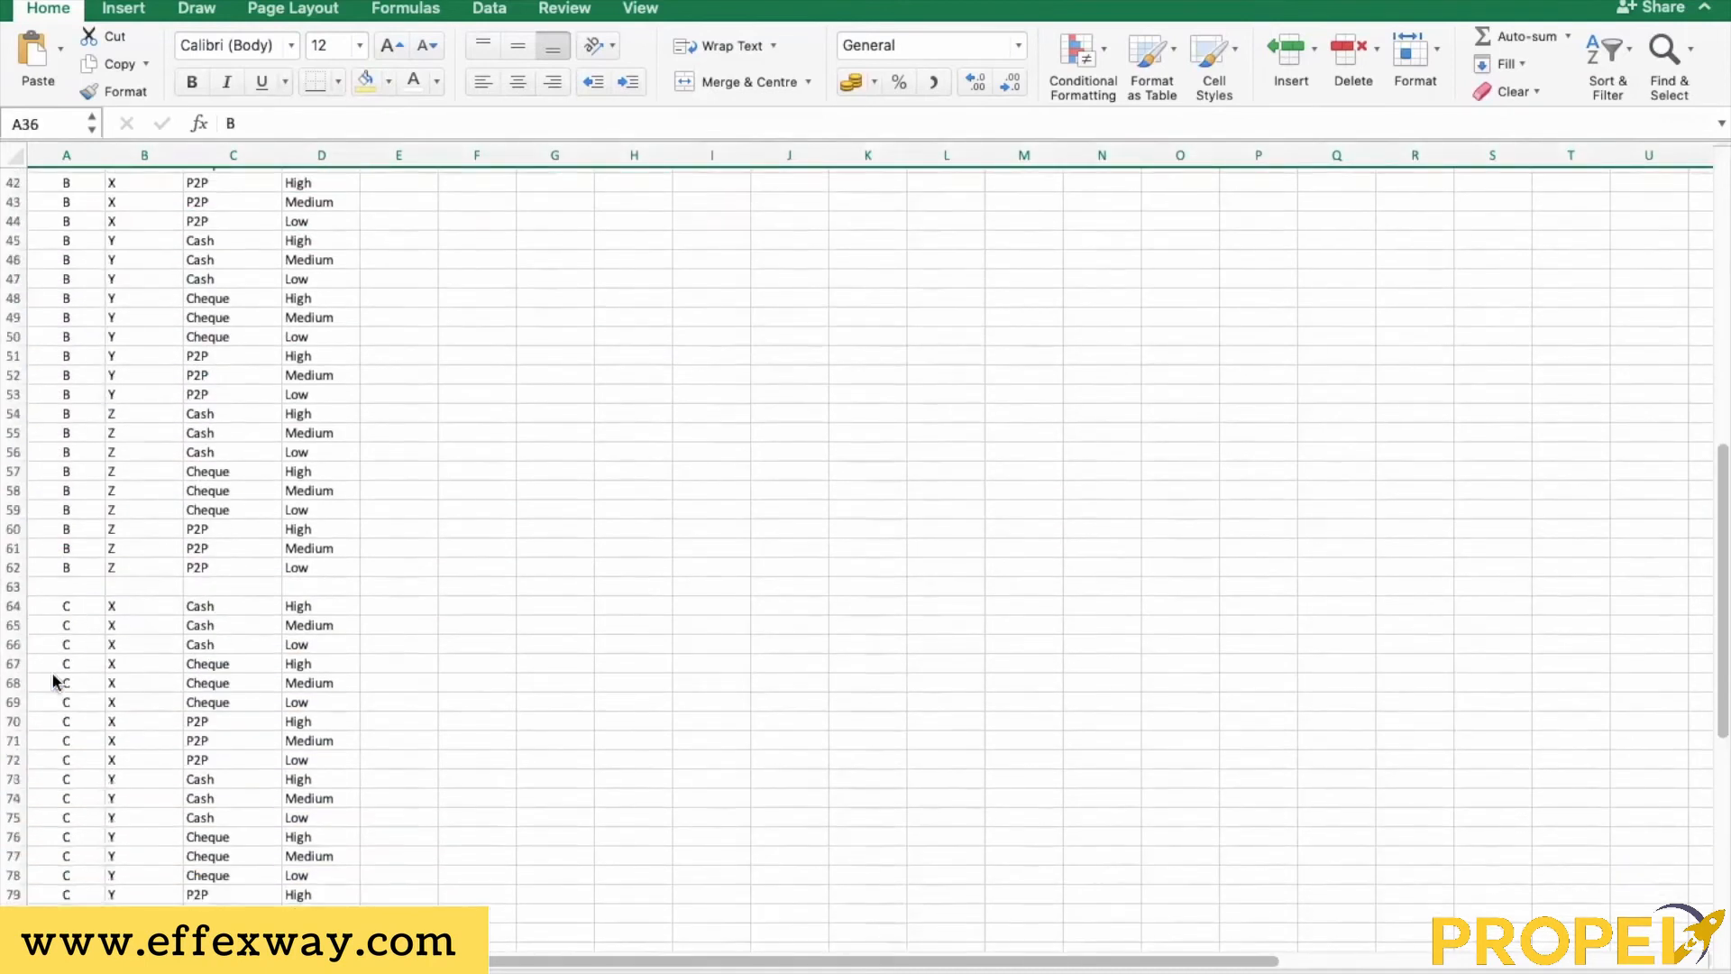
pyautogui.click(14, 586)
pyautogui.rightClick(16, 586)
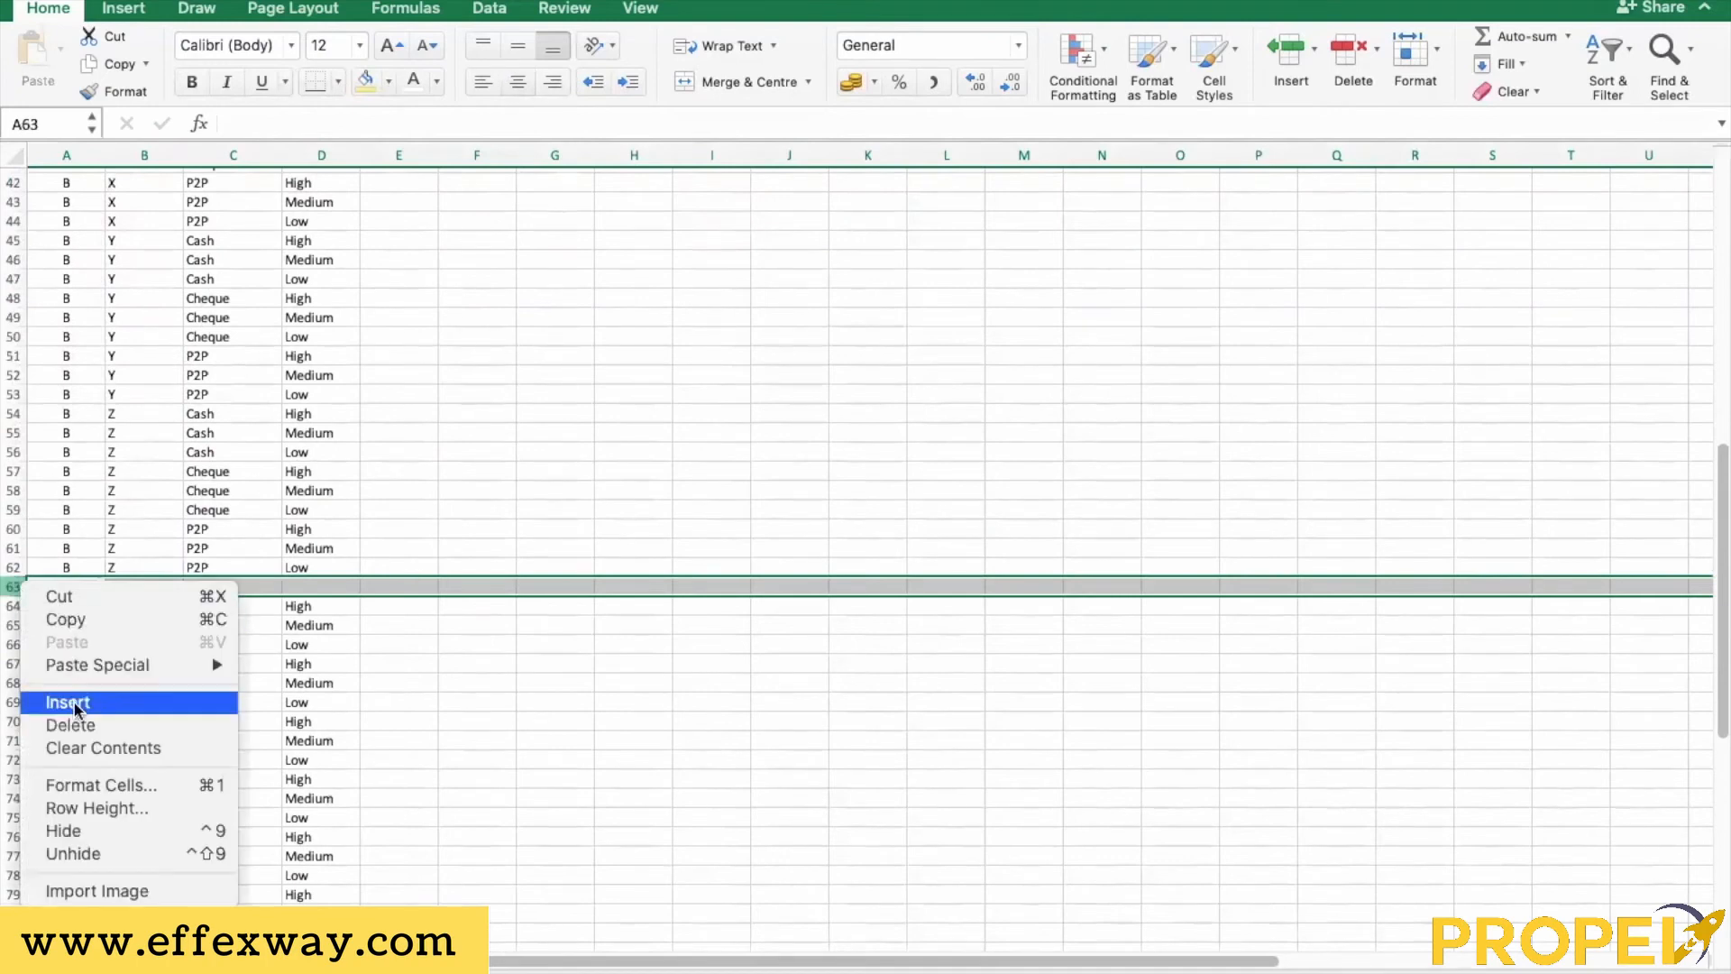
pyautogui.click(71, 725)
pyautogui.scroll(-10, 293, 676)
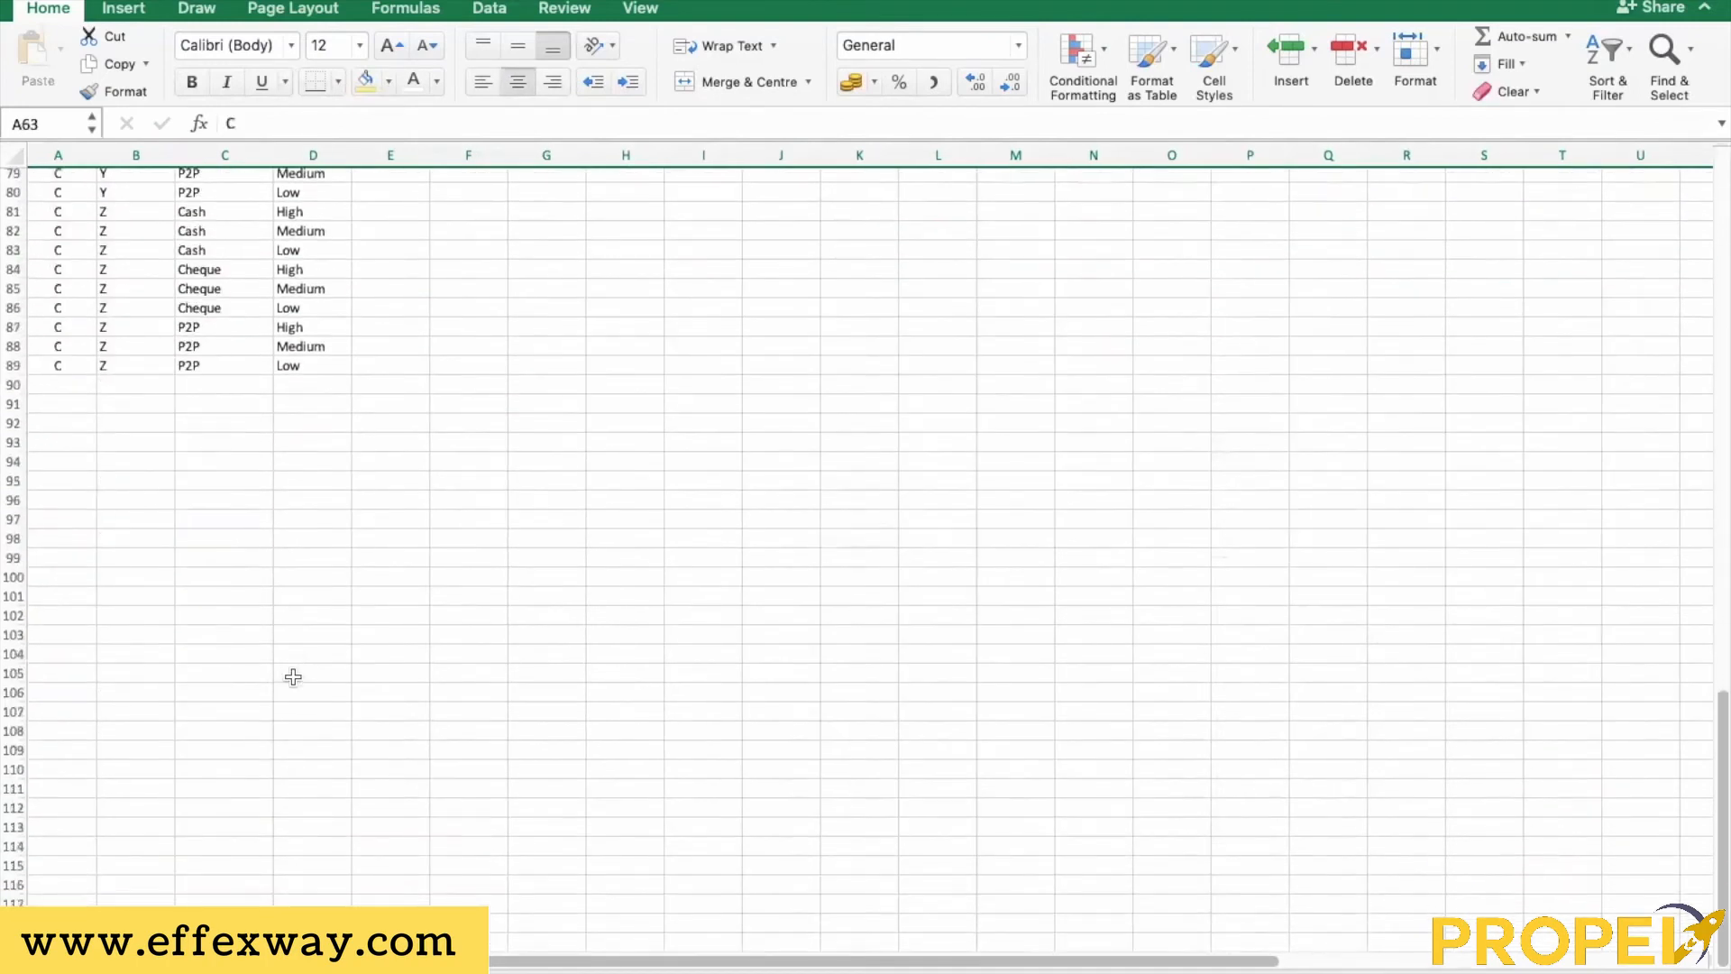
# Delete rows 1 to 7, containing the original small table and the blank rows above the expanded list
pyautogui.scroll(20, 293, 676)
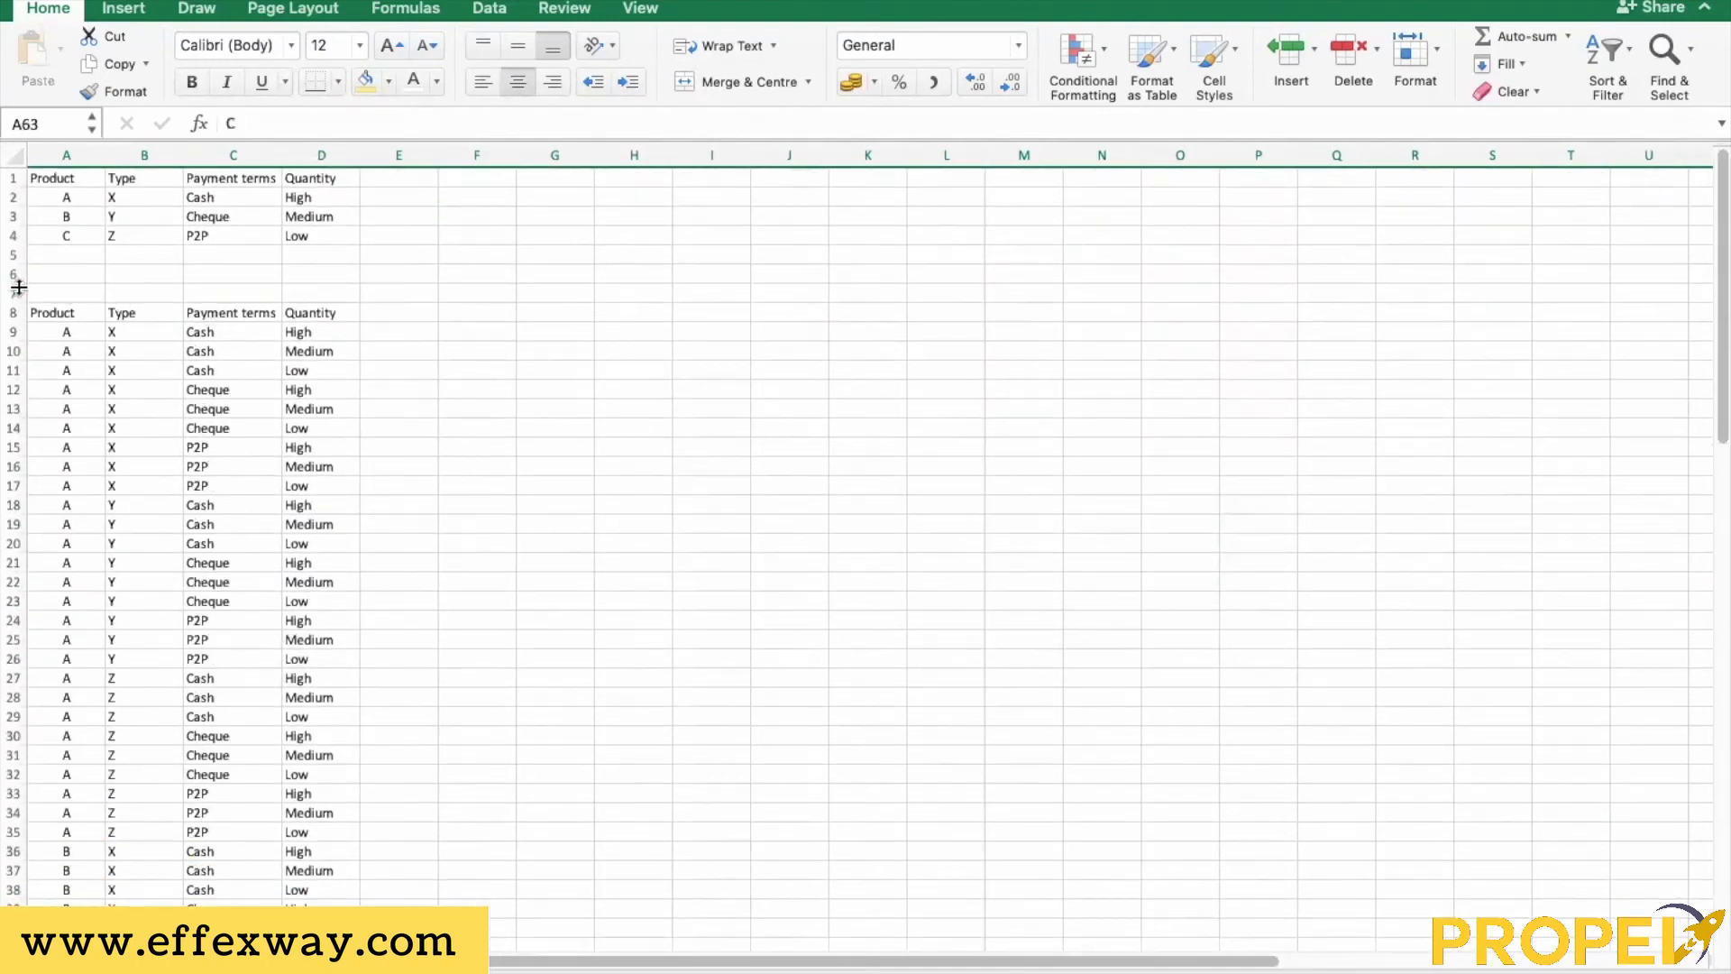
pyautogui.moveTo(18, 287); pyautogui.dragTo(17, 177)
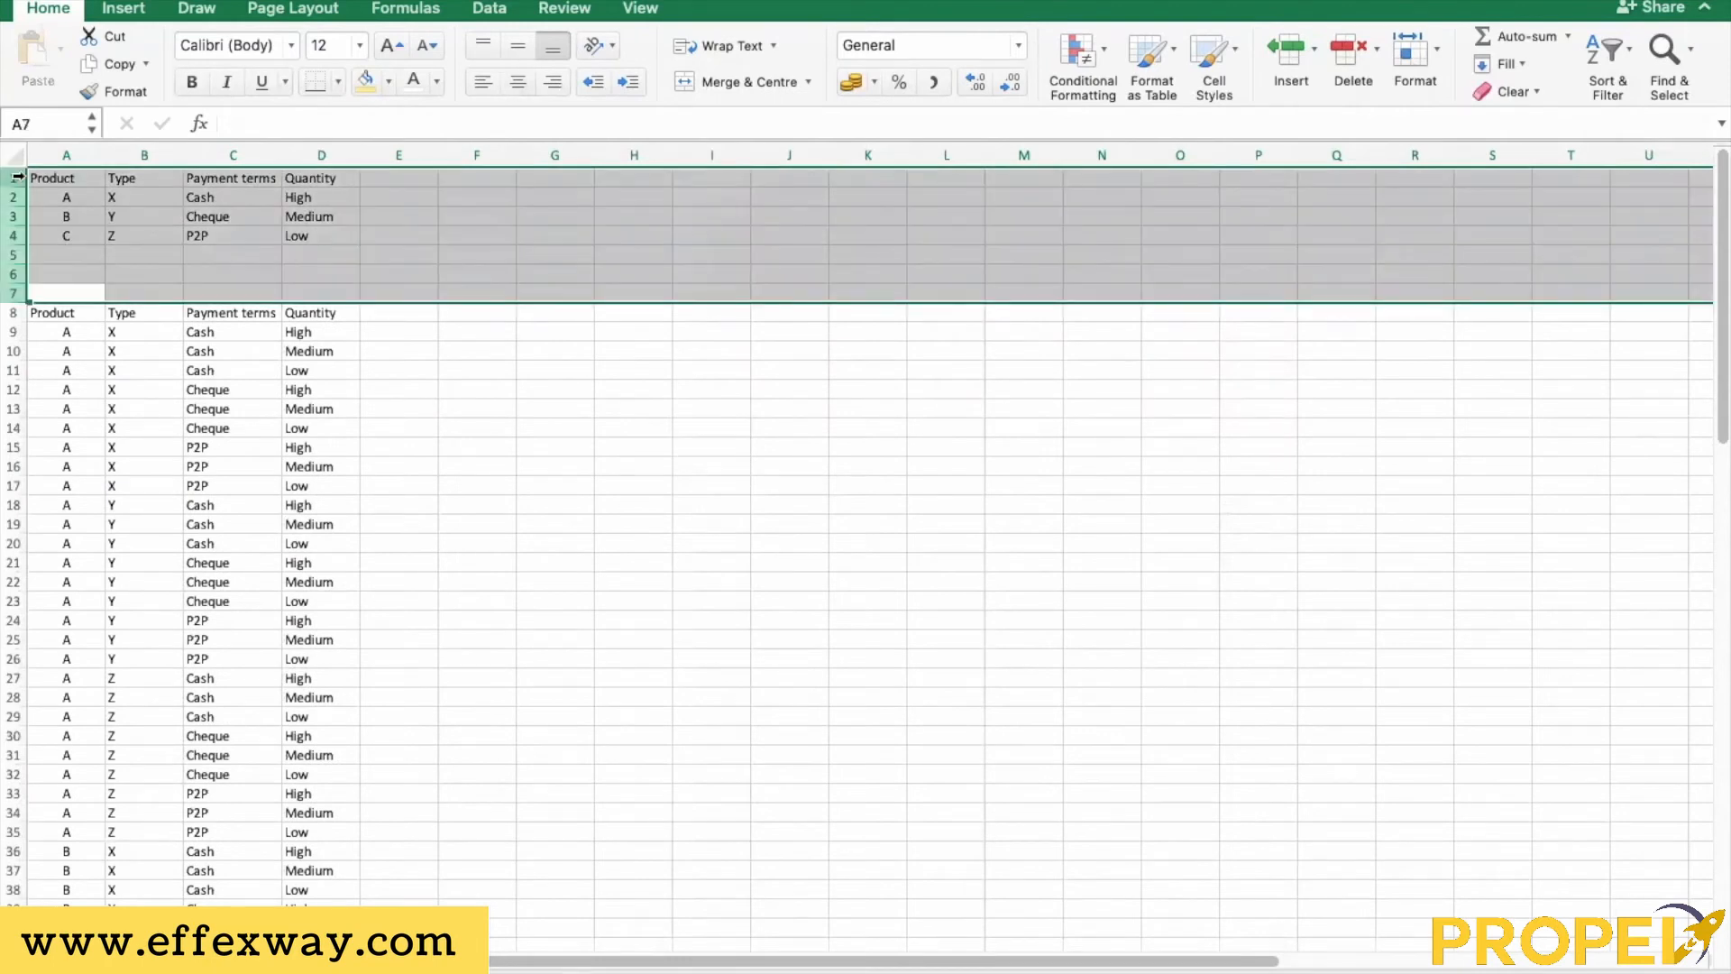
pyautogui.rightClick(17, 177)
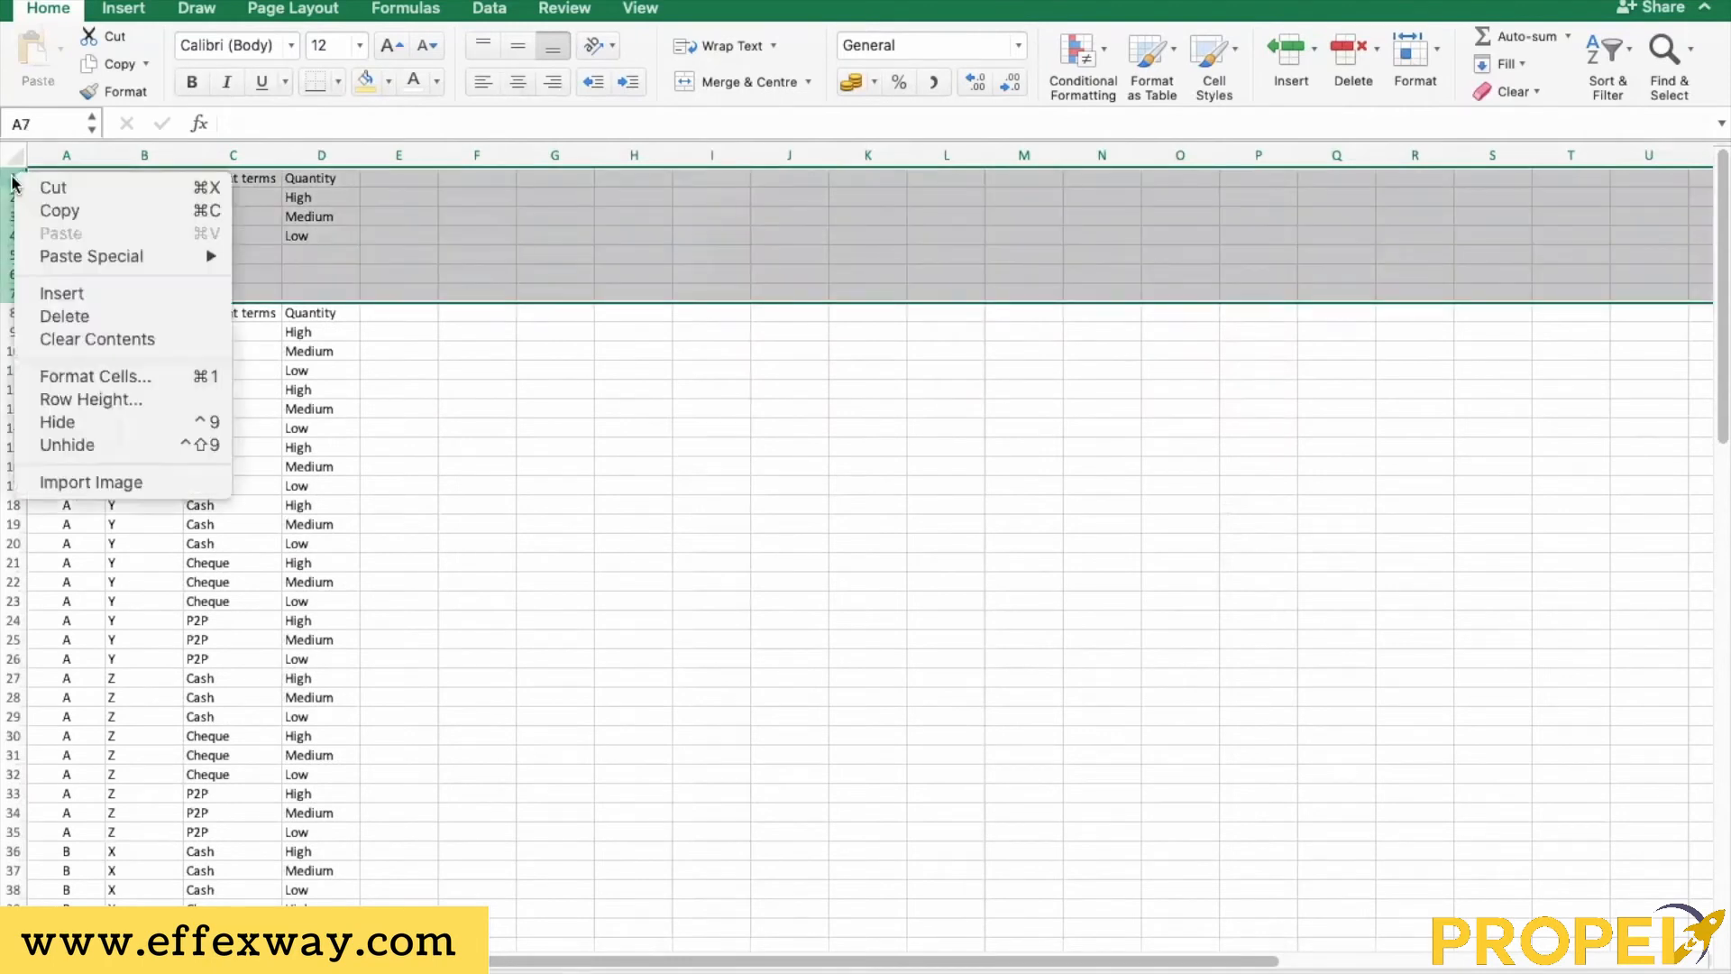
pyautogui.click(54, 314)
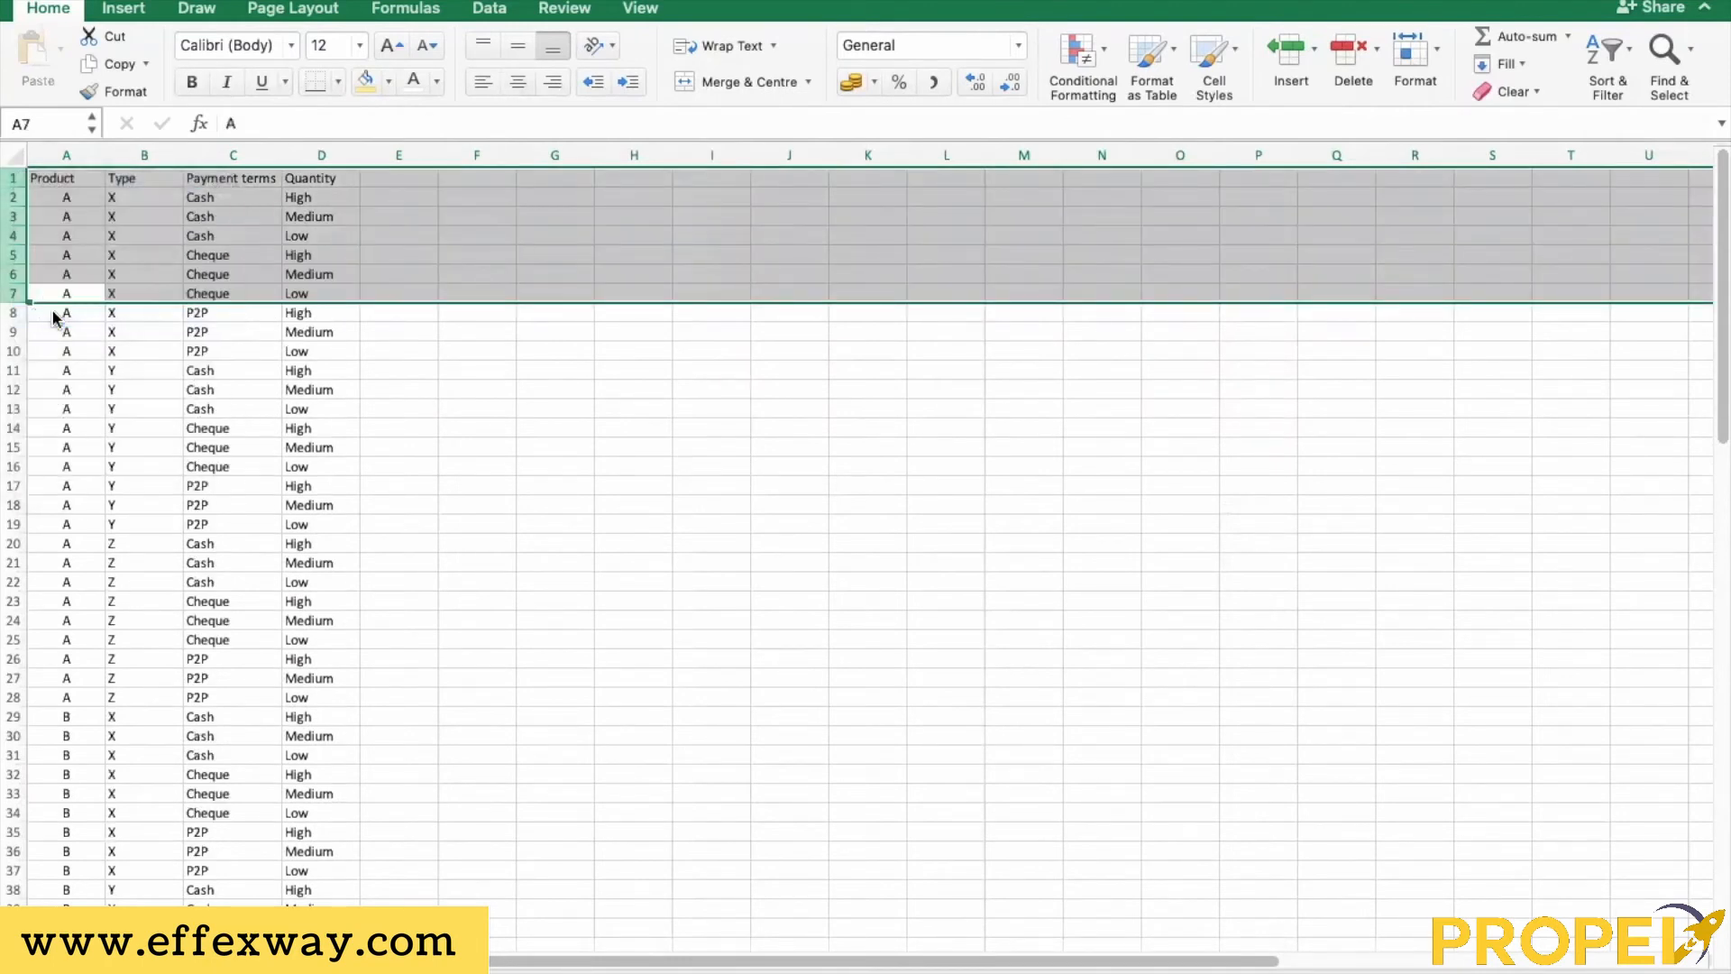
pyautogui.click(454, 286)
pyautogui.scroll(-10, 356, 681)
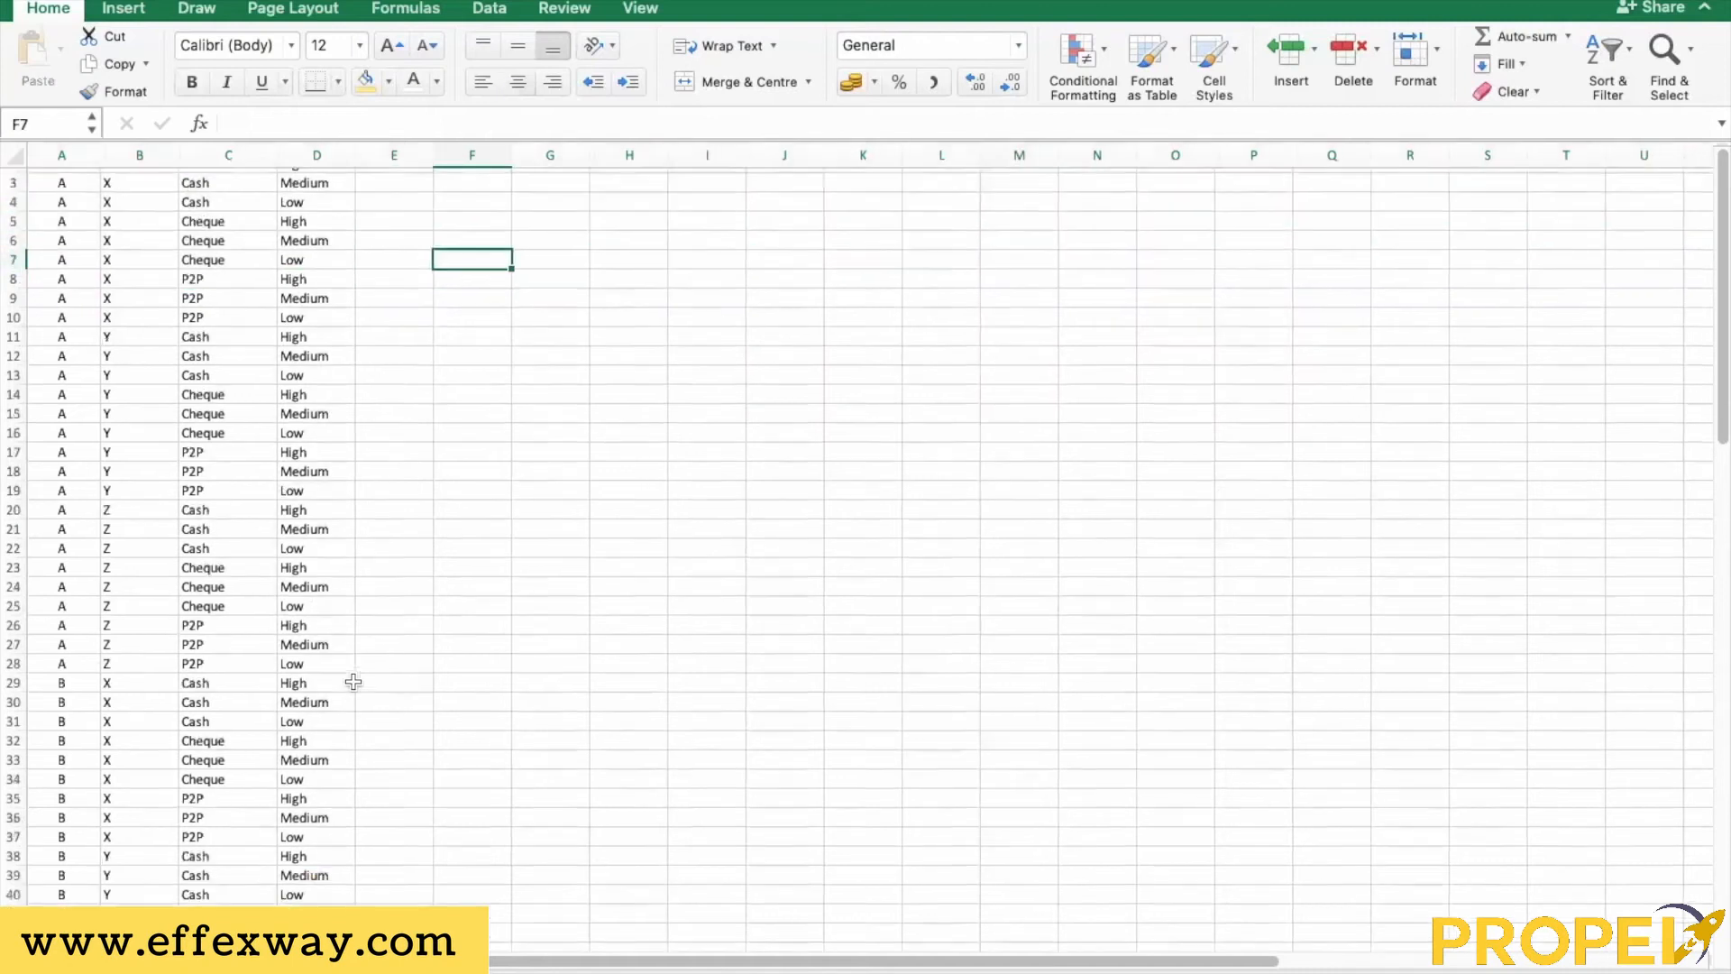
pyautogui.scroll(10, 353, 682)
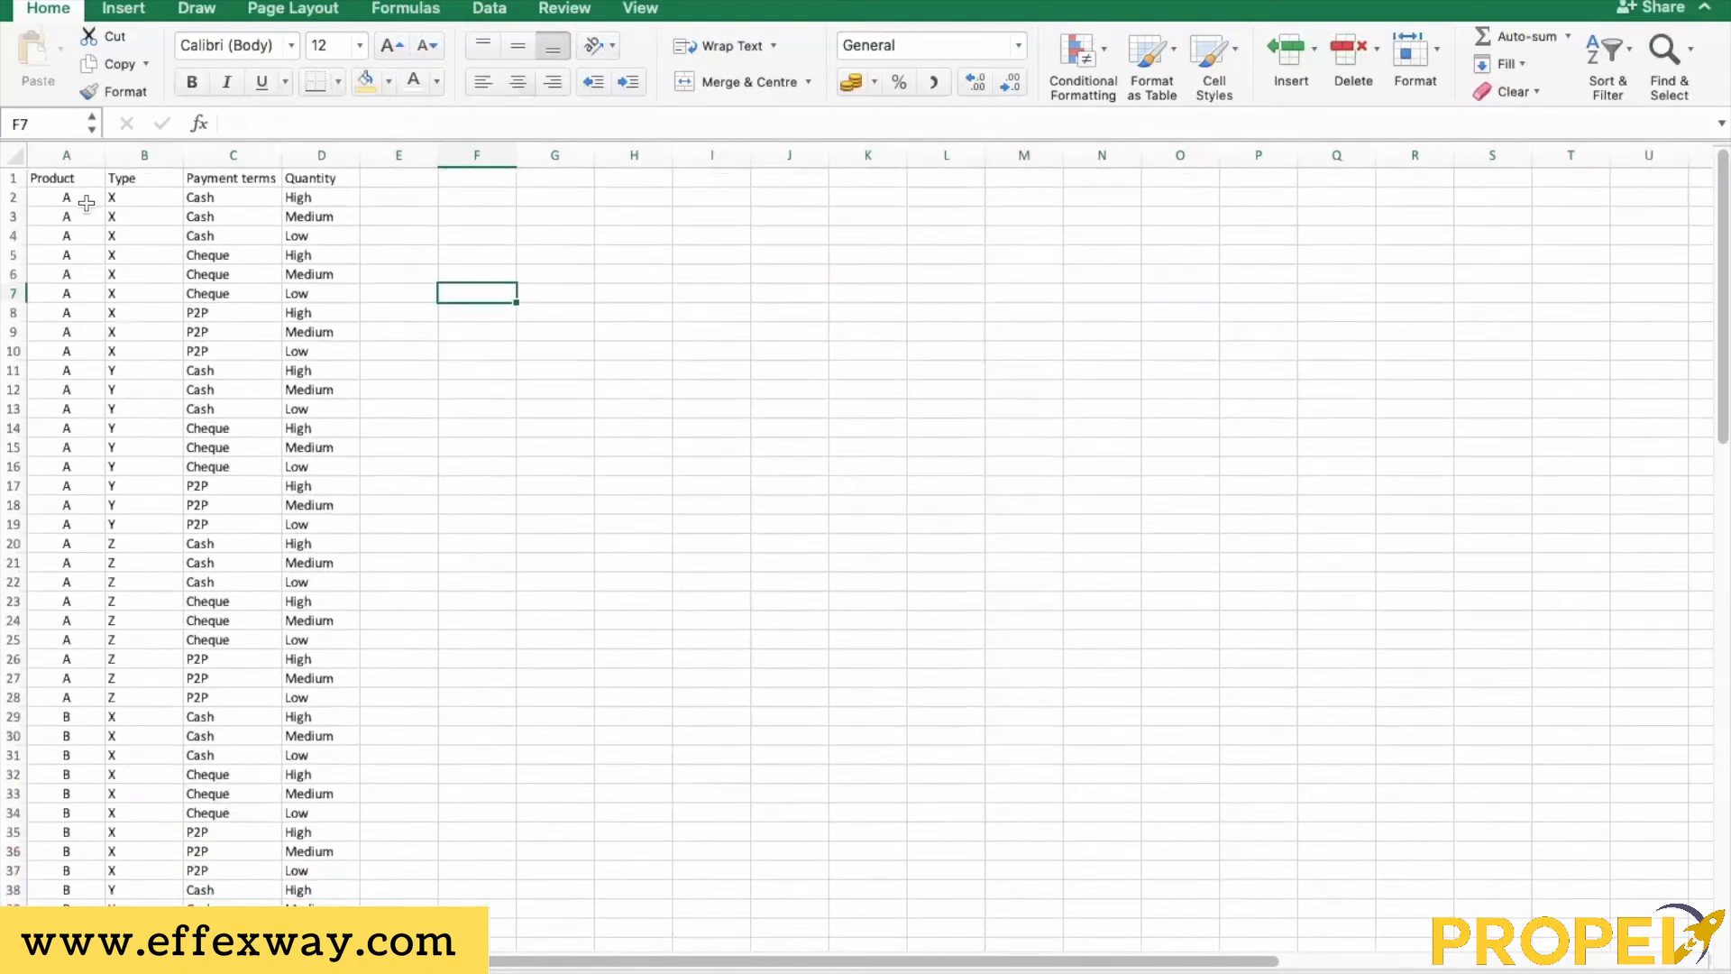
# Add the column heading Price in E1, next to Quantity
pyautogui.click(79, 184)
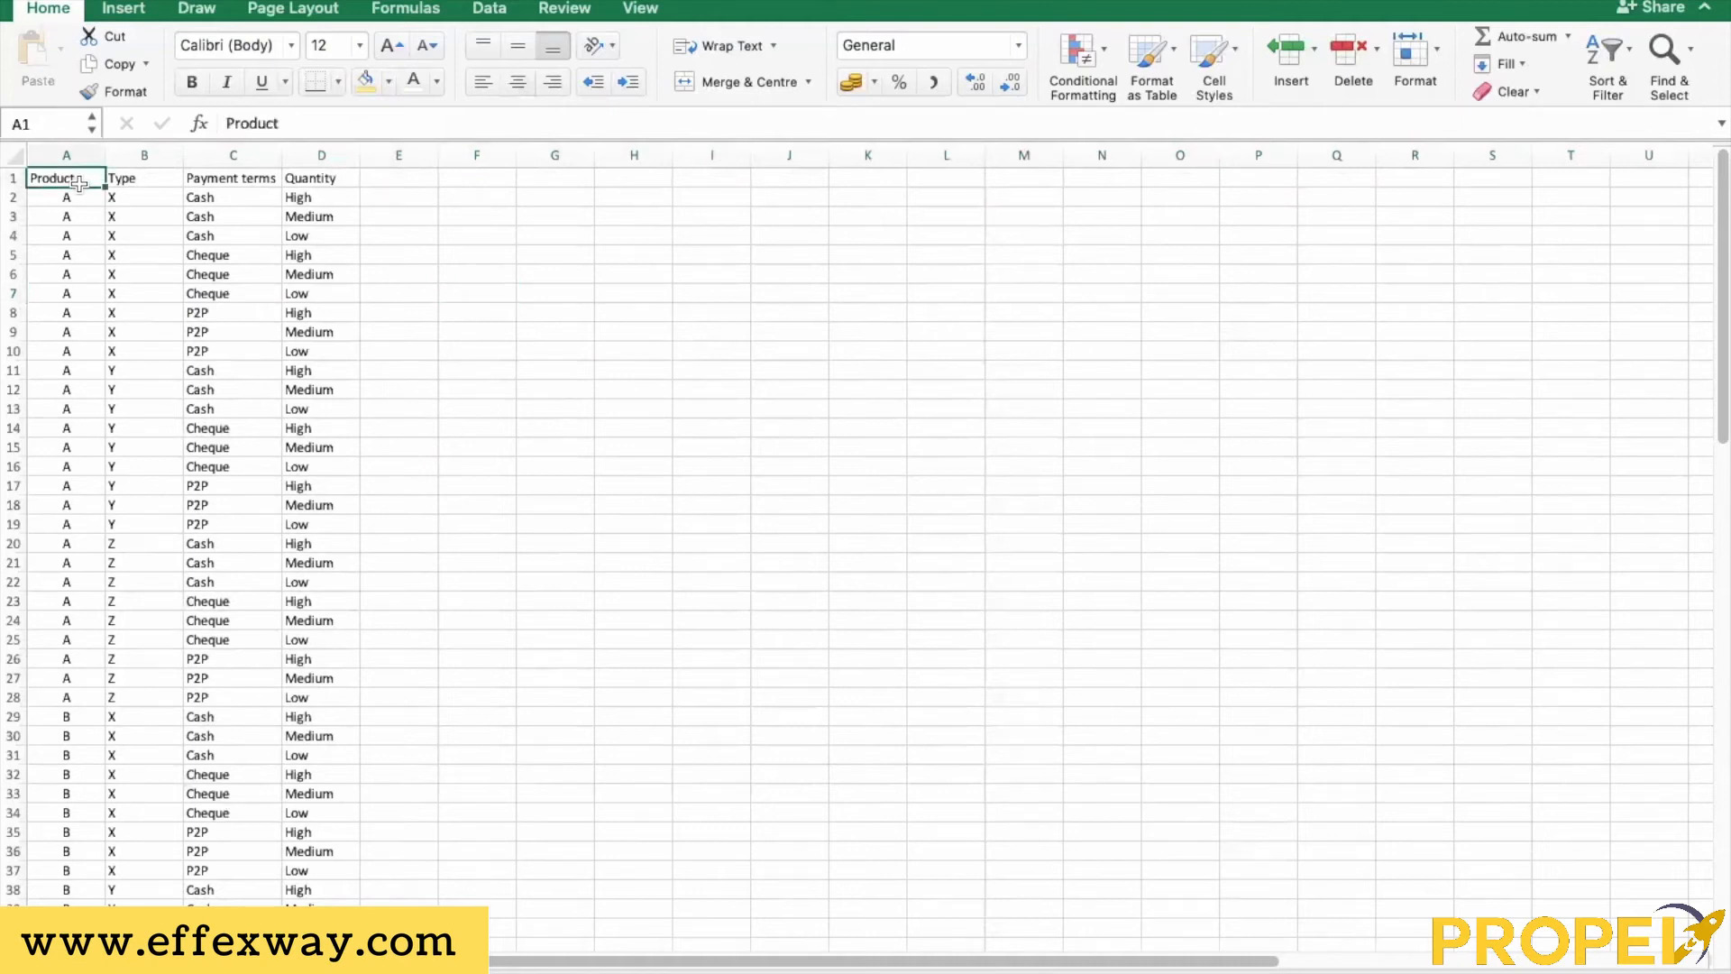
pyautogui.click(18, 153)
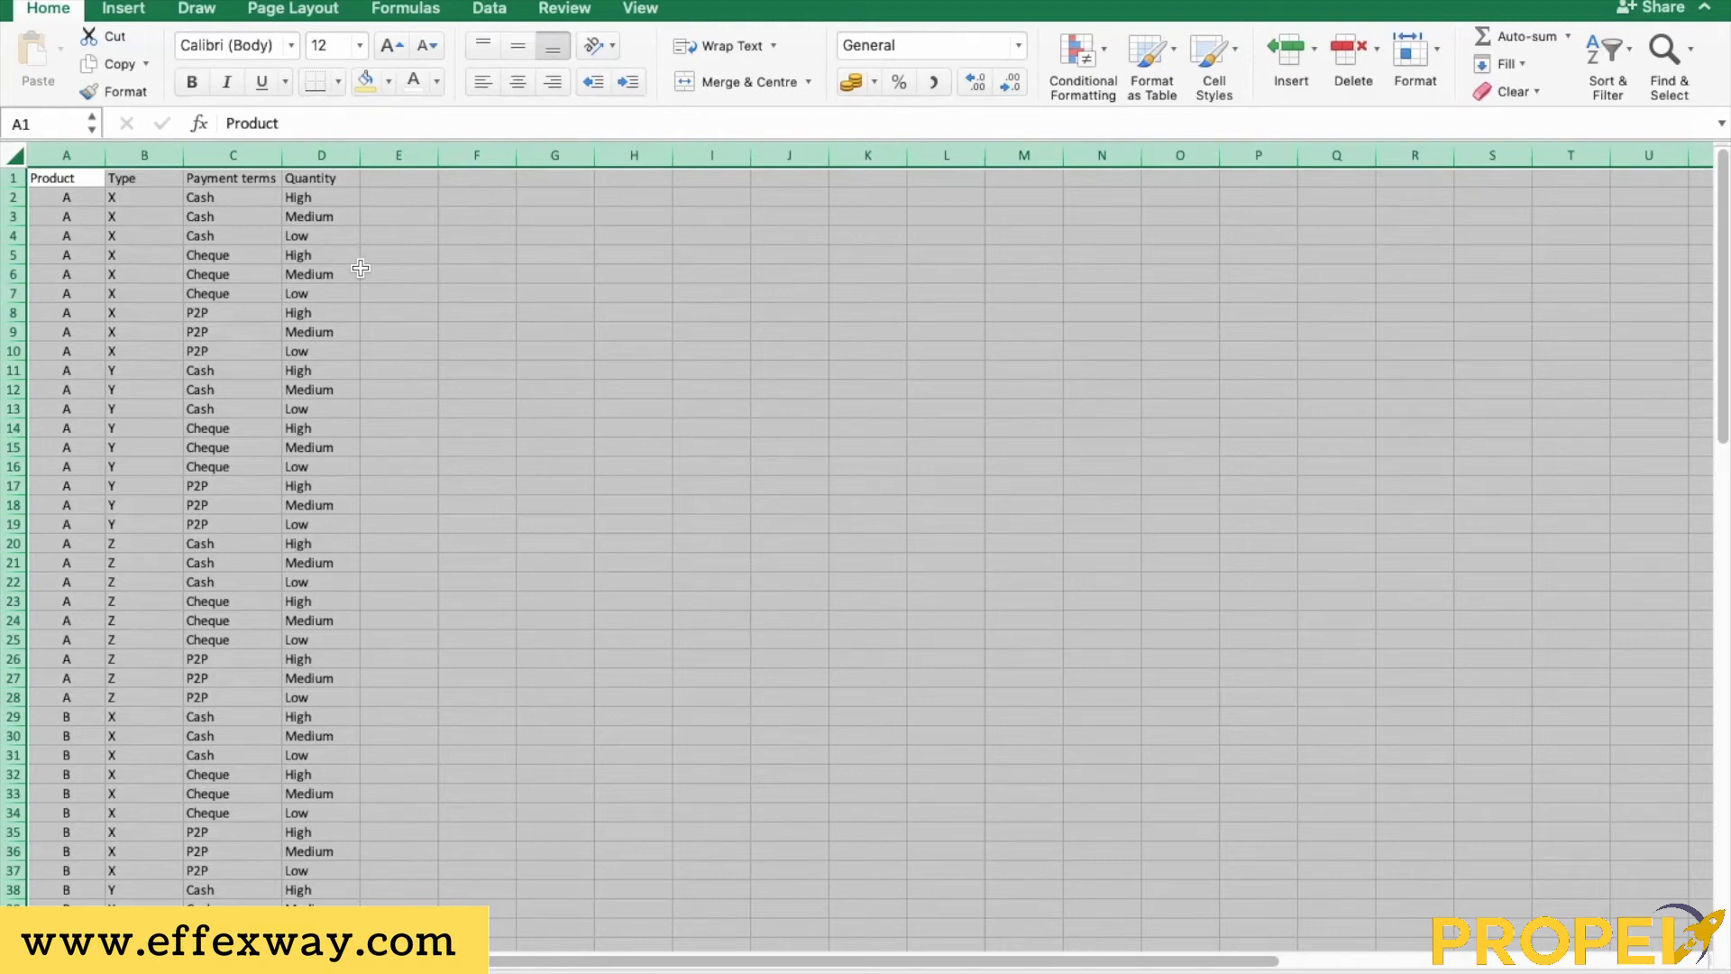
pyautogui.click(415, 179)
pyautogui.write('Price')
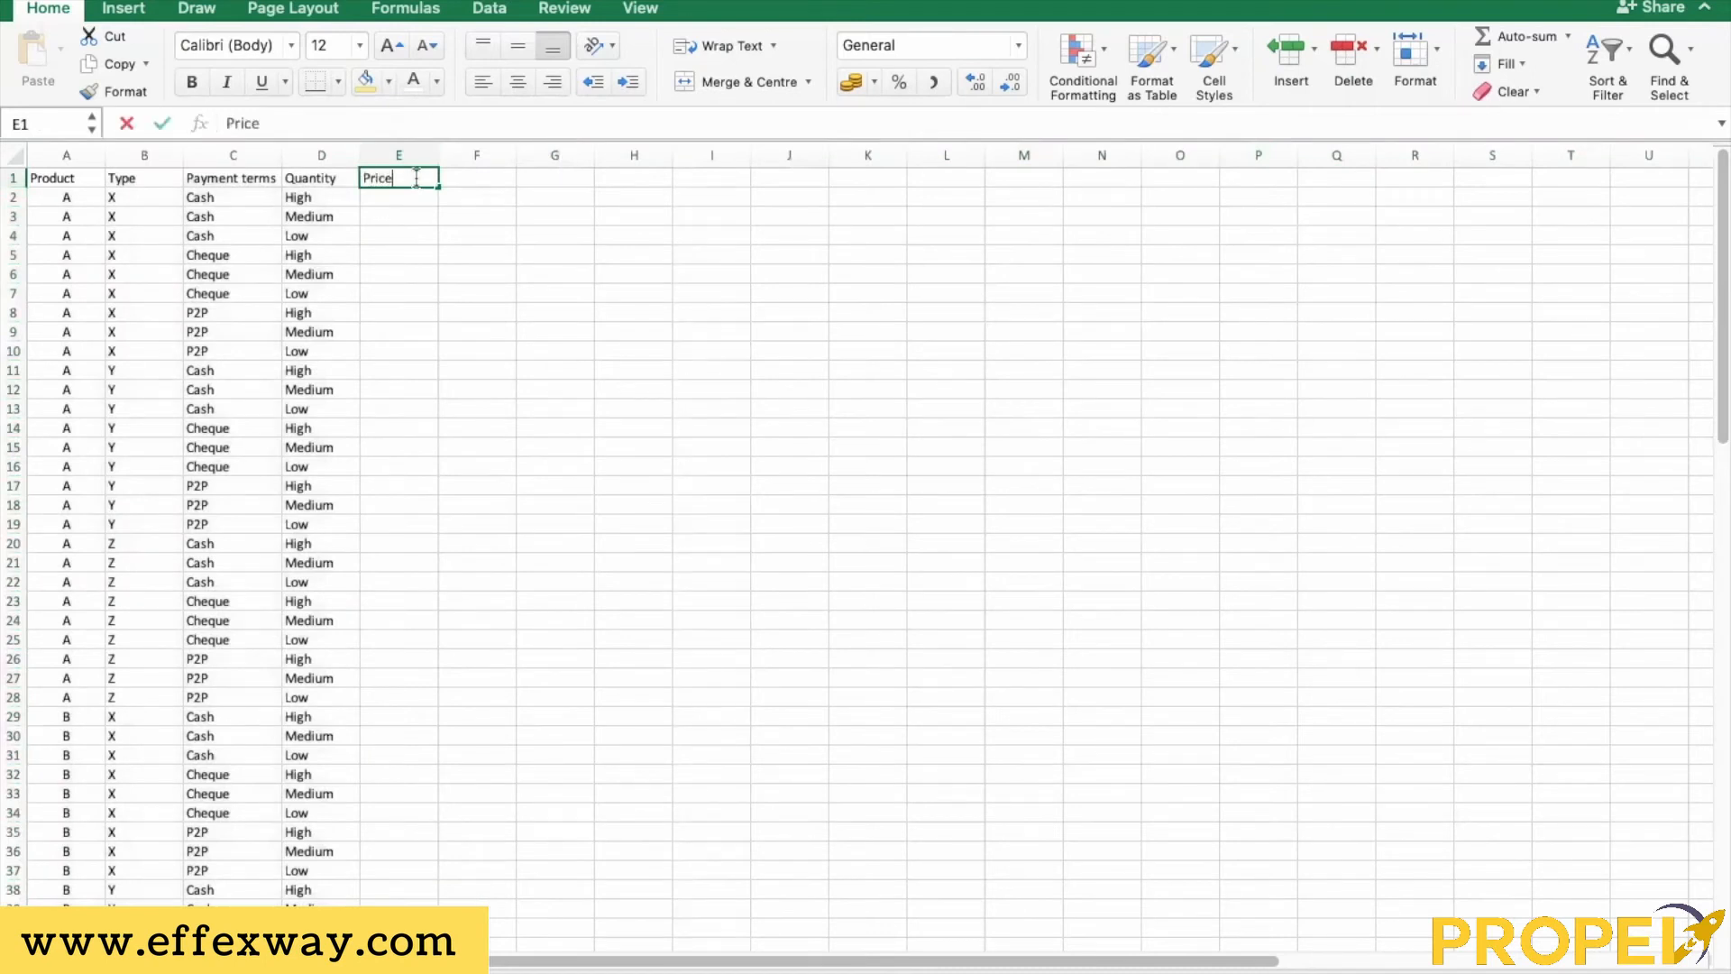
pyautogui.press('Return')
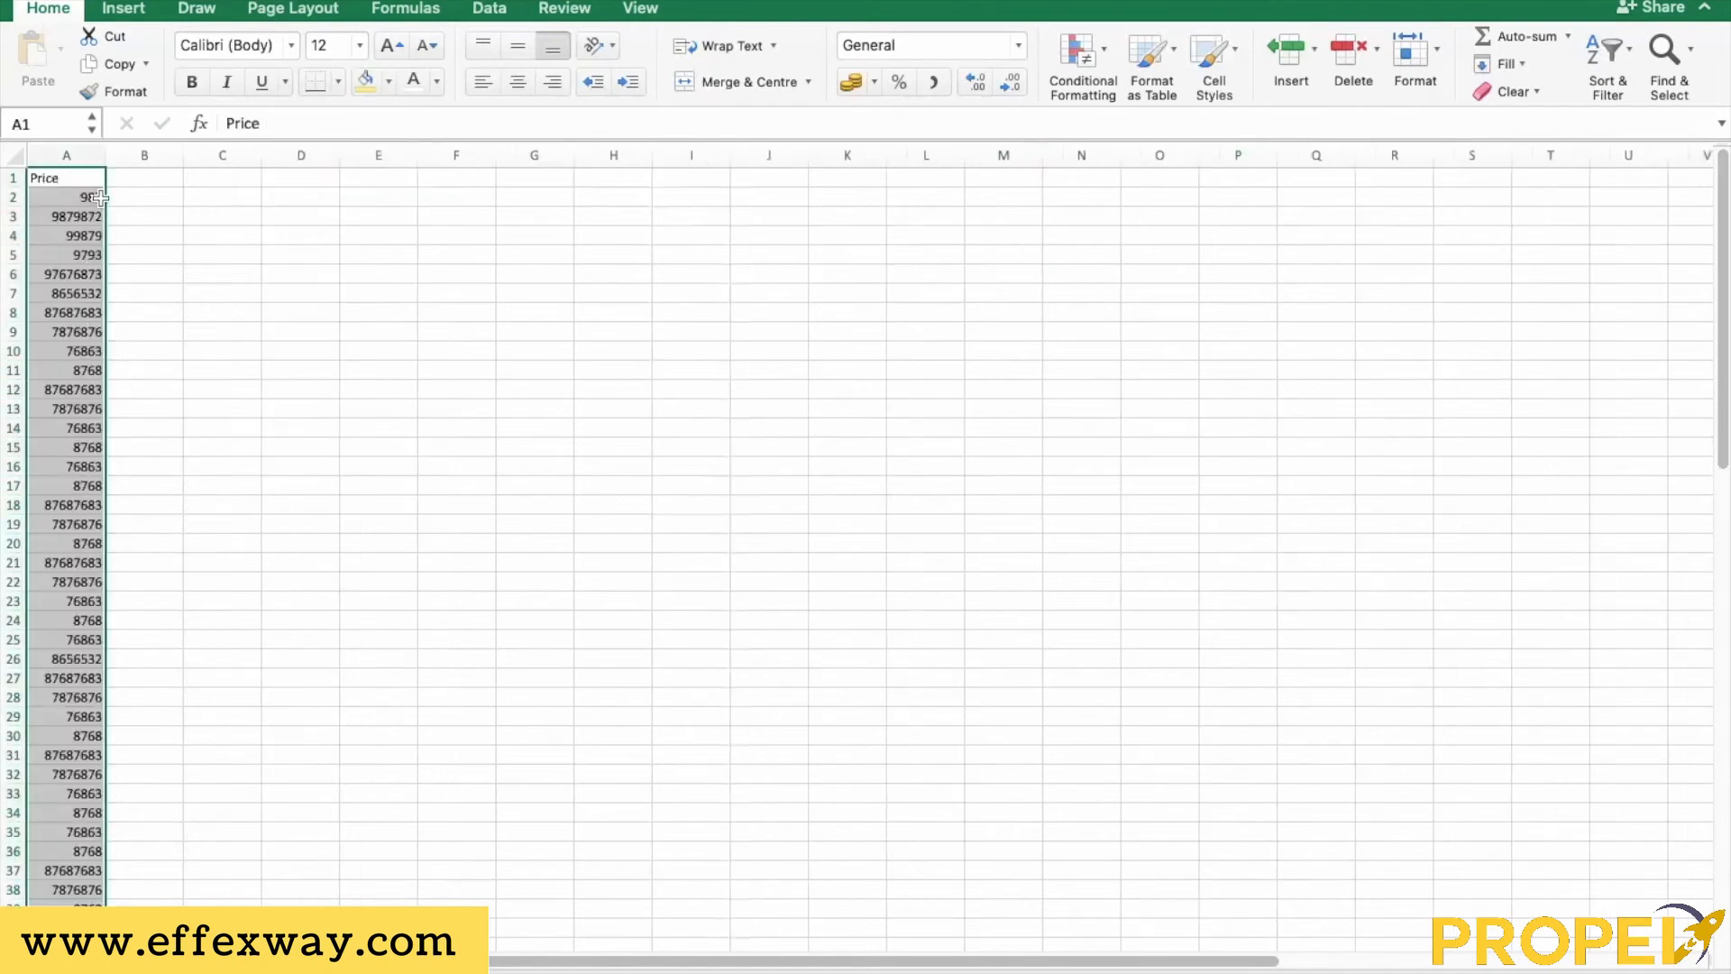
# Copy all the price values below the Price heading in the separate price sheet and paste them into the product list from E2 down
pyautogui.click(98, 199)
pyautogui.press('super+shift+Down')
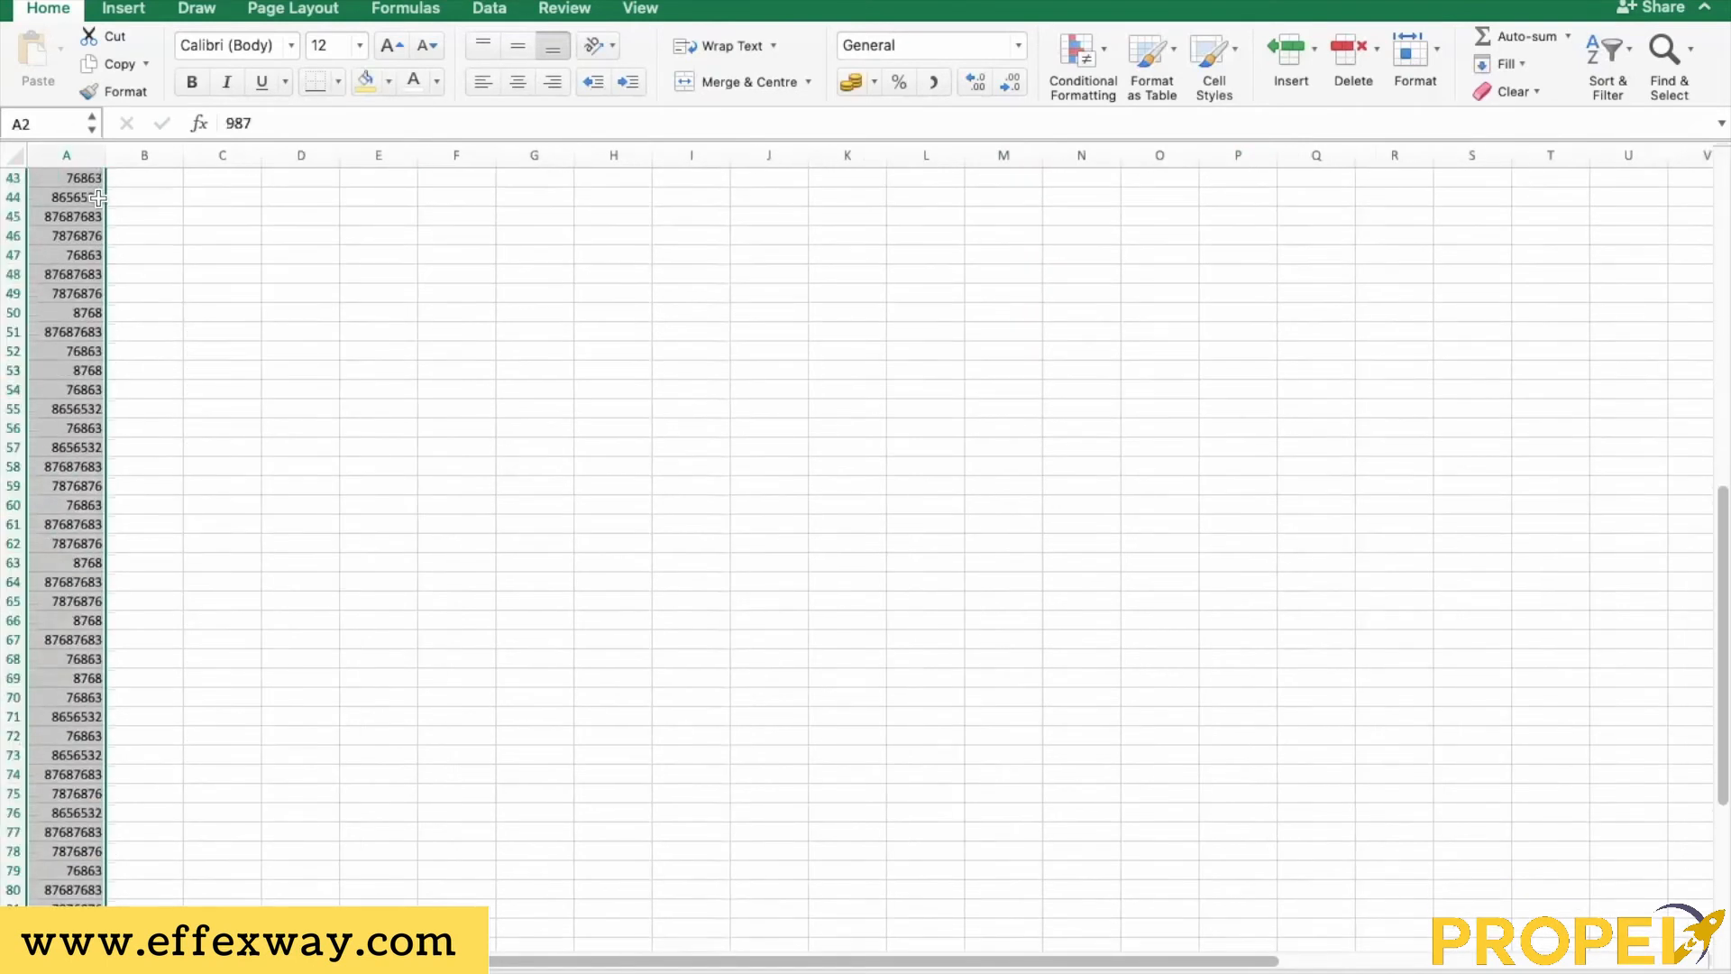
pyautogui.scroll(15, 216, 674)
pyautogui.press('super+c')
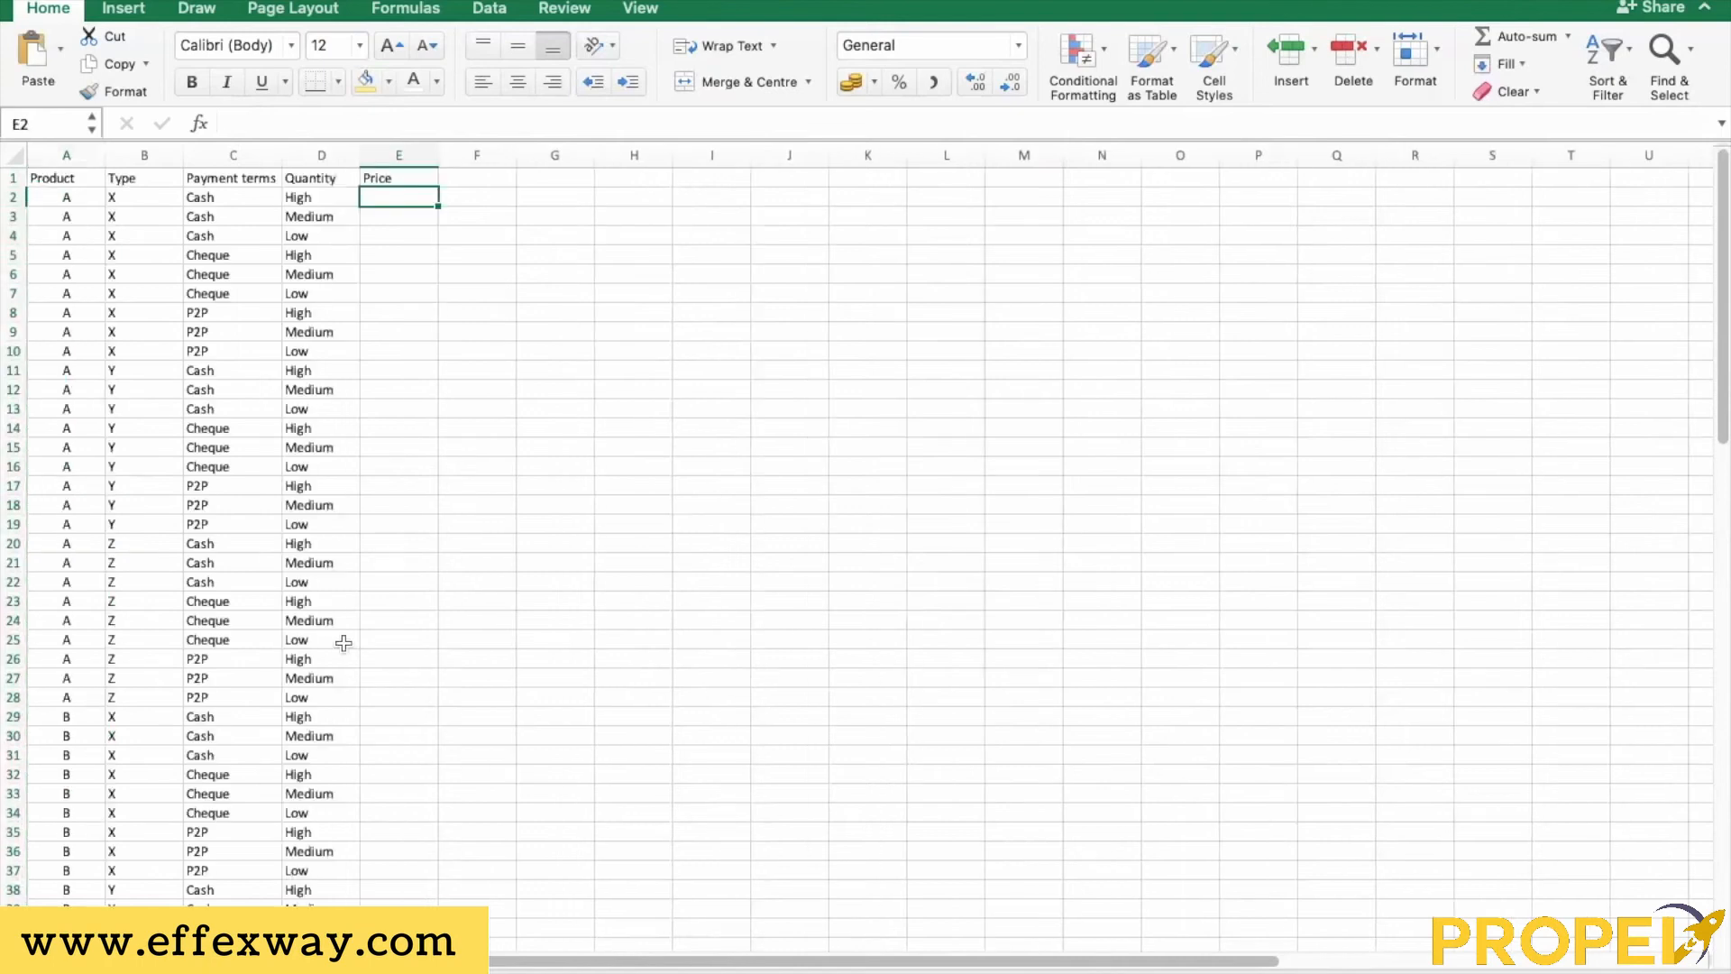
pyautogui.press('super+v')
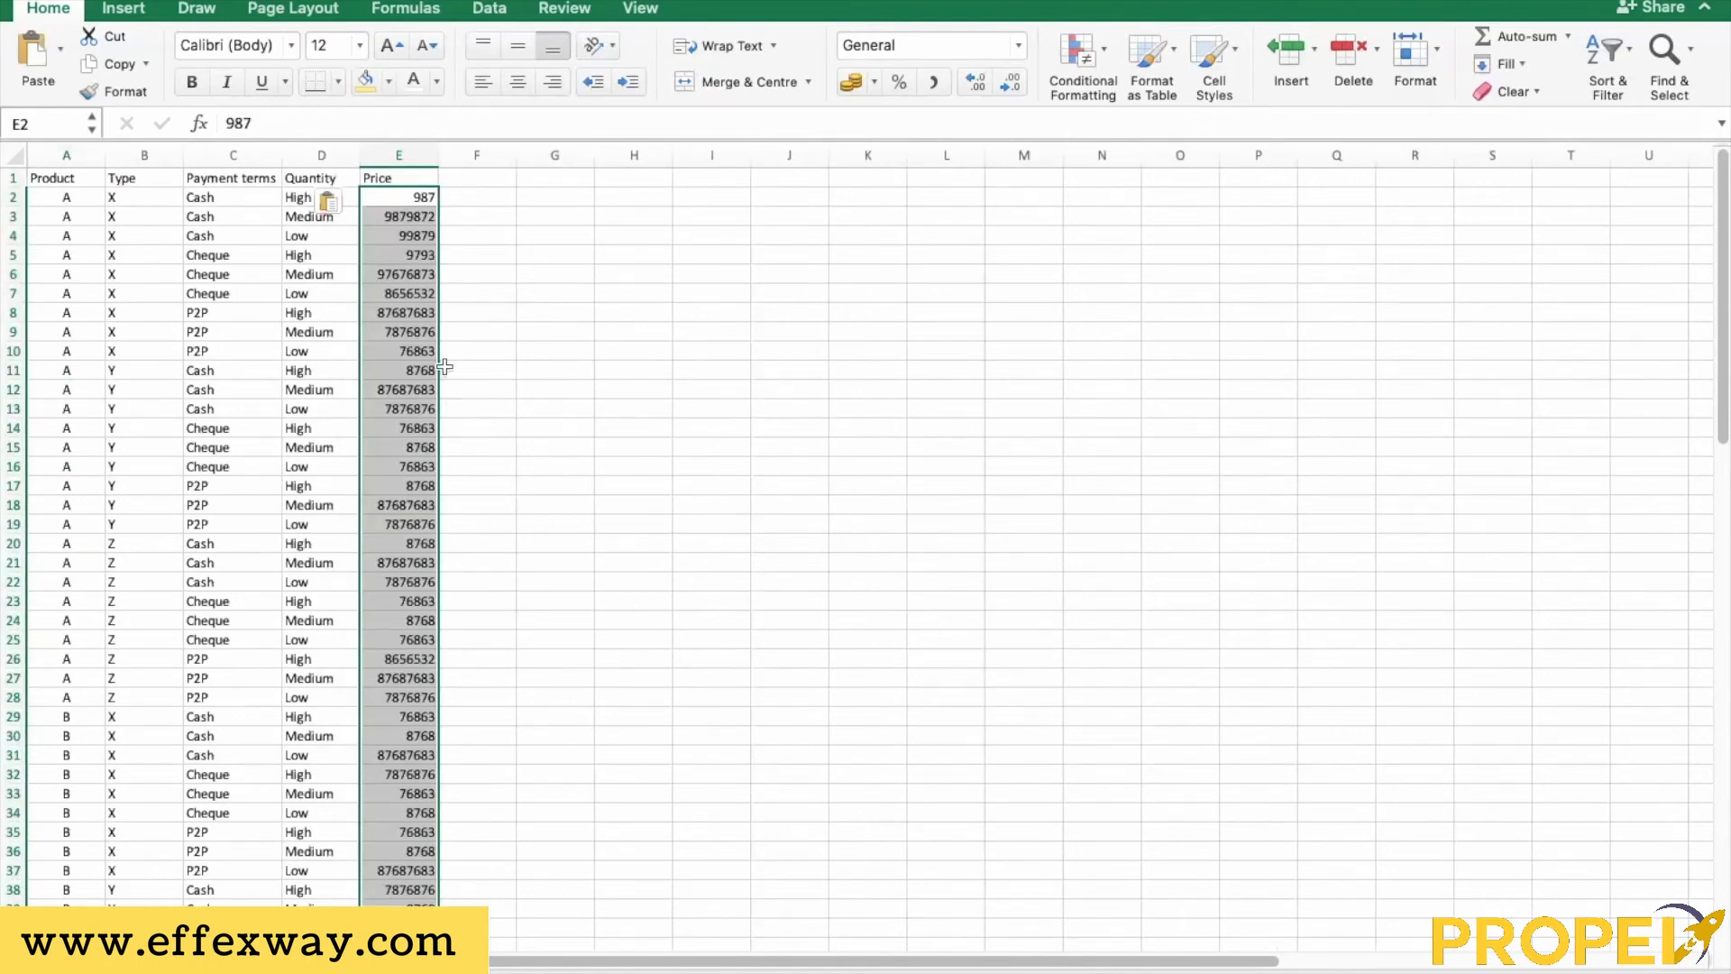
pyautogui.click(476, 205)
pyautogui.click(428, 176)
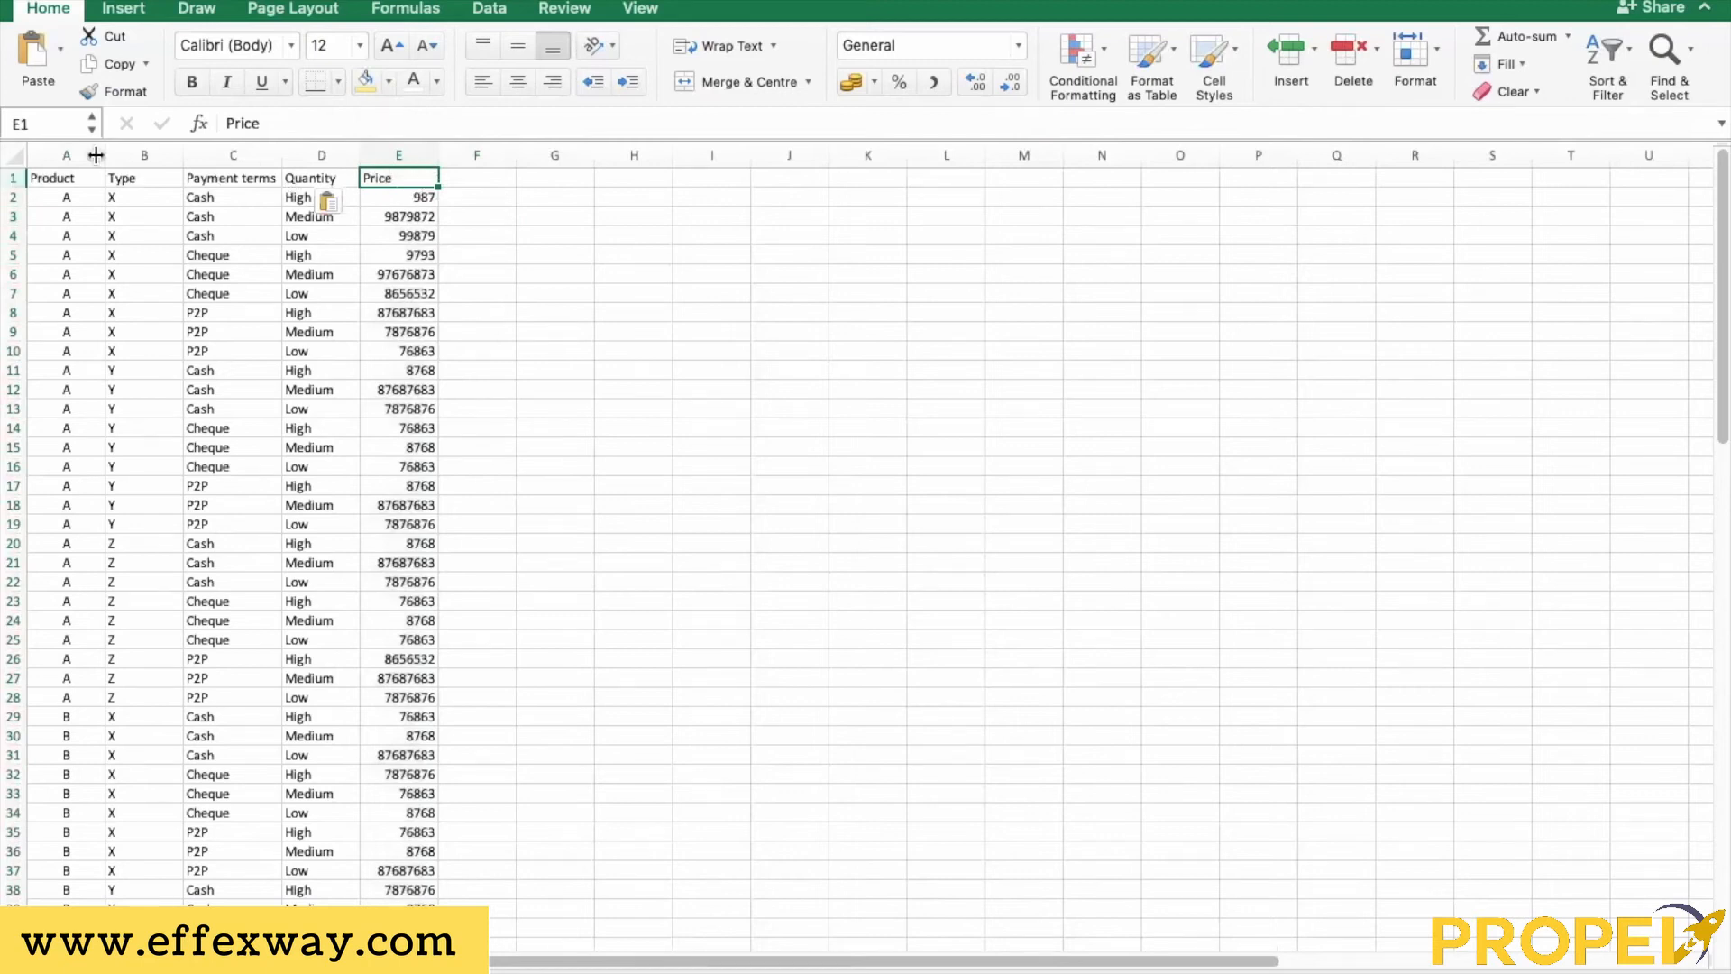
# Insert a pivot table based on columns A to E of Sheet1, placed on a new worksheet
pyautogui.click(19, 155)
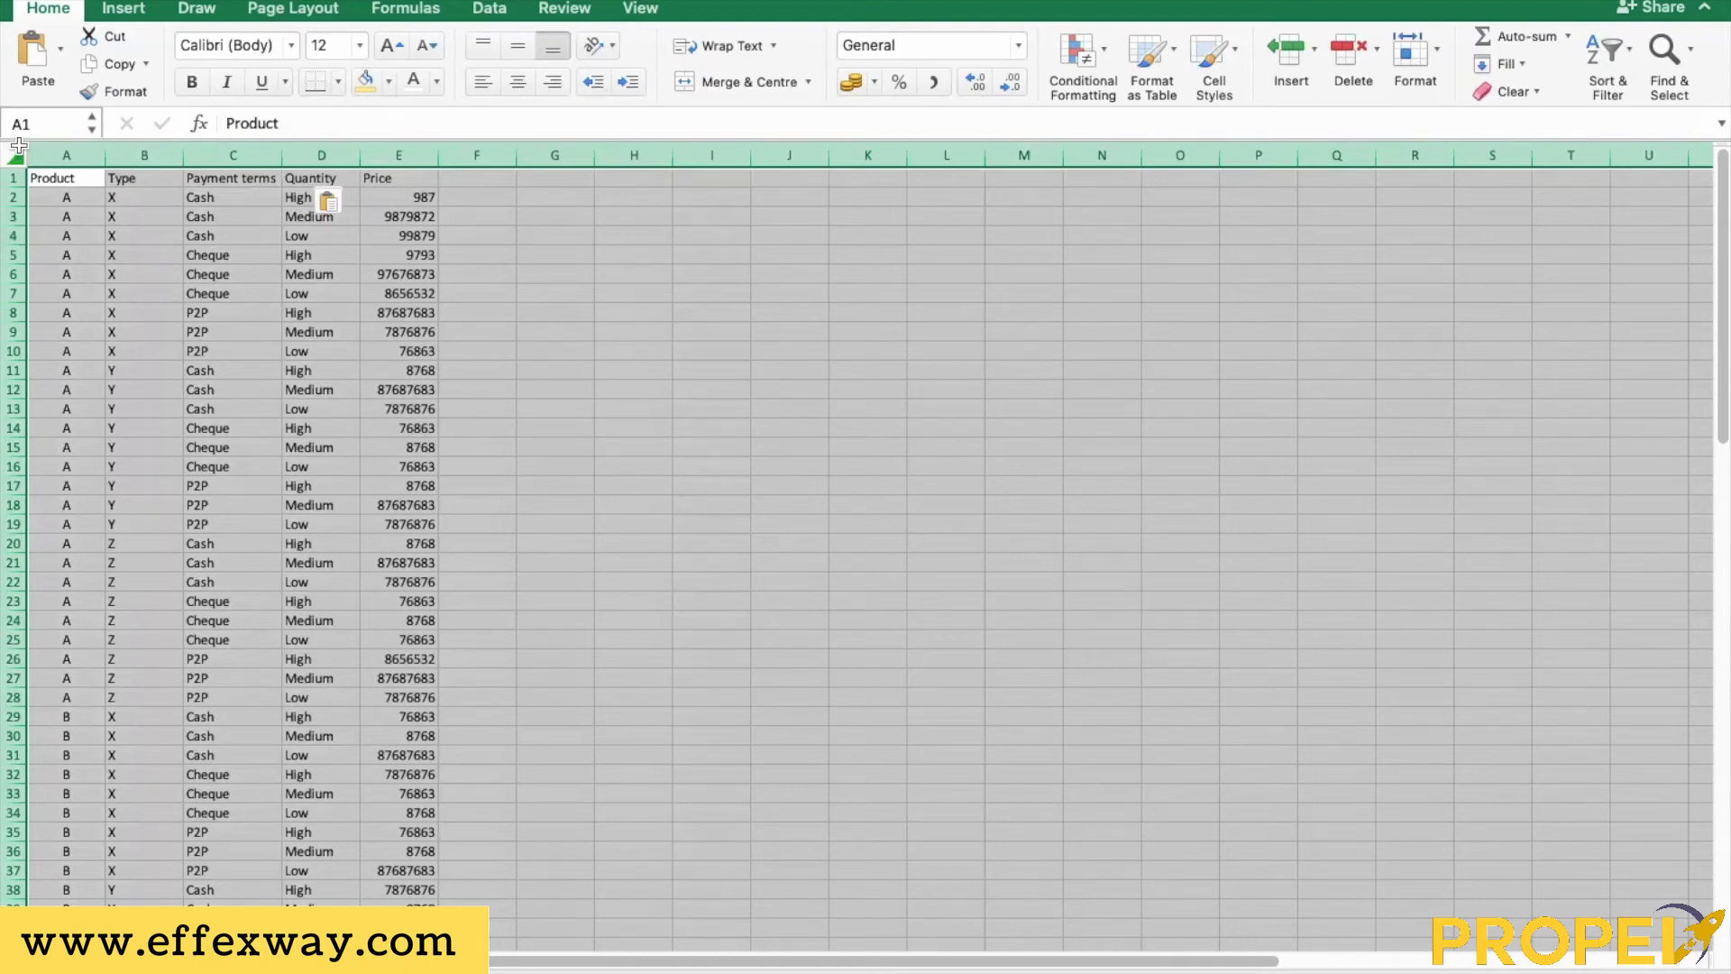
pyautogui.click(107, 11)
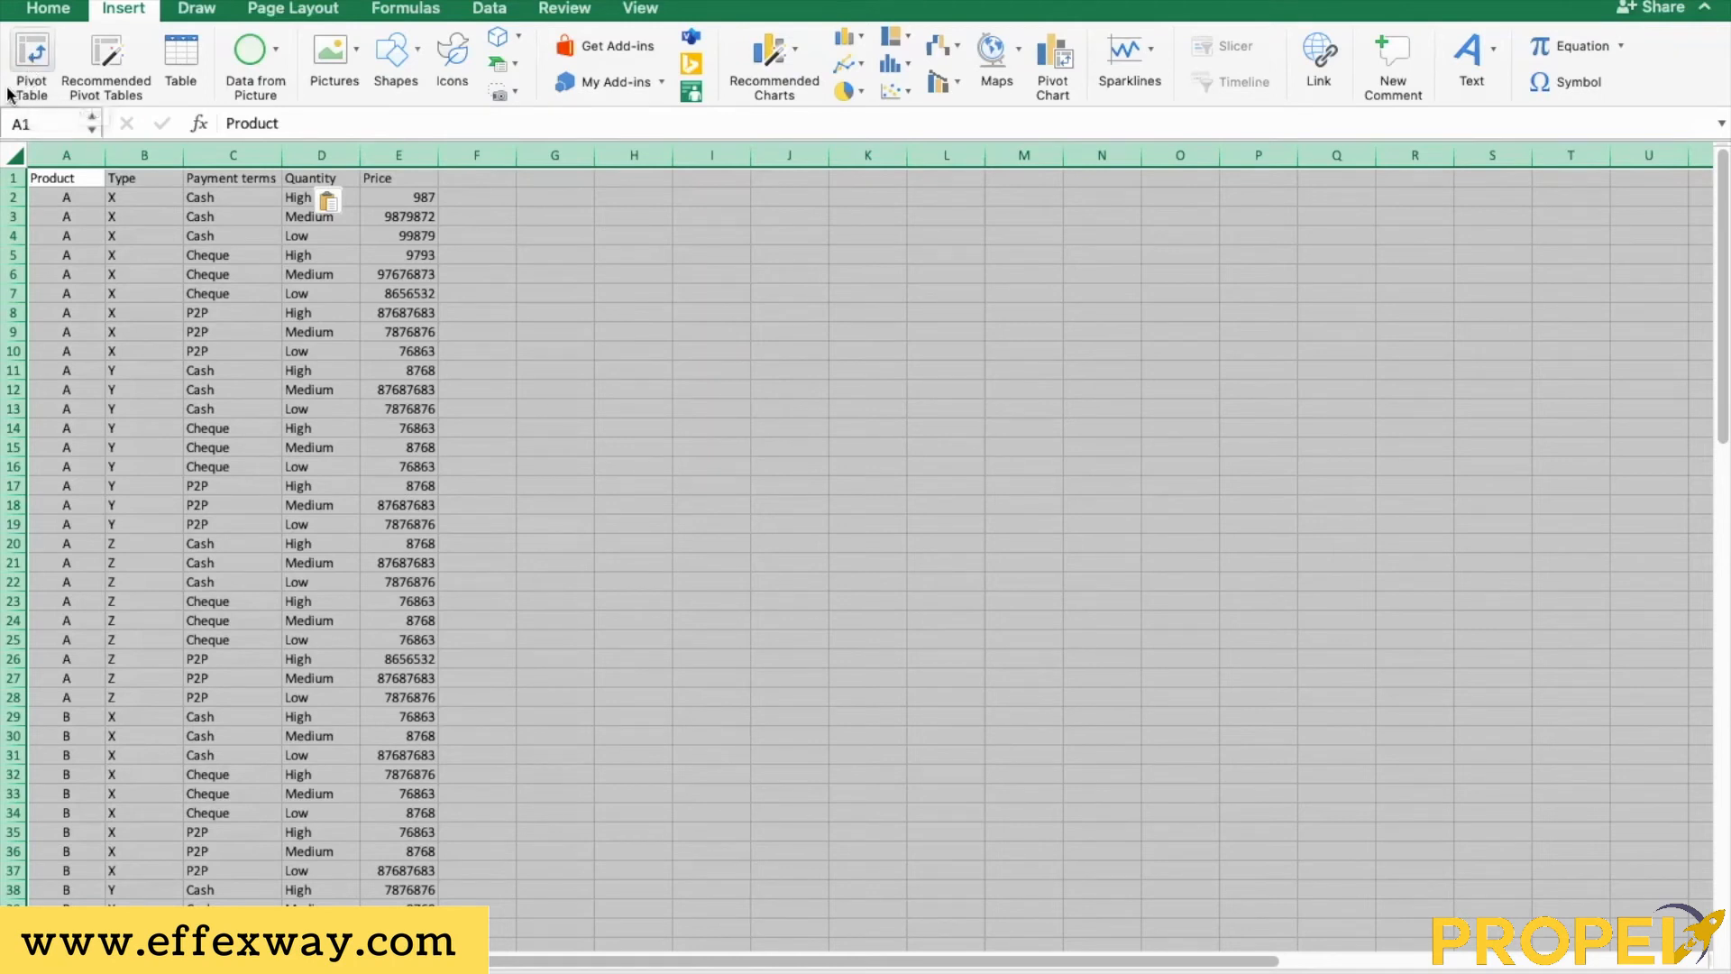
pyautogui.click(28, 62)
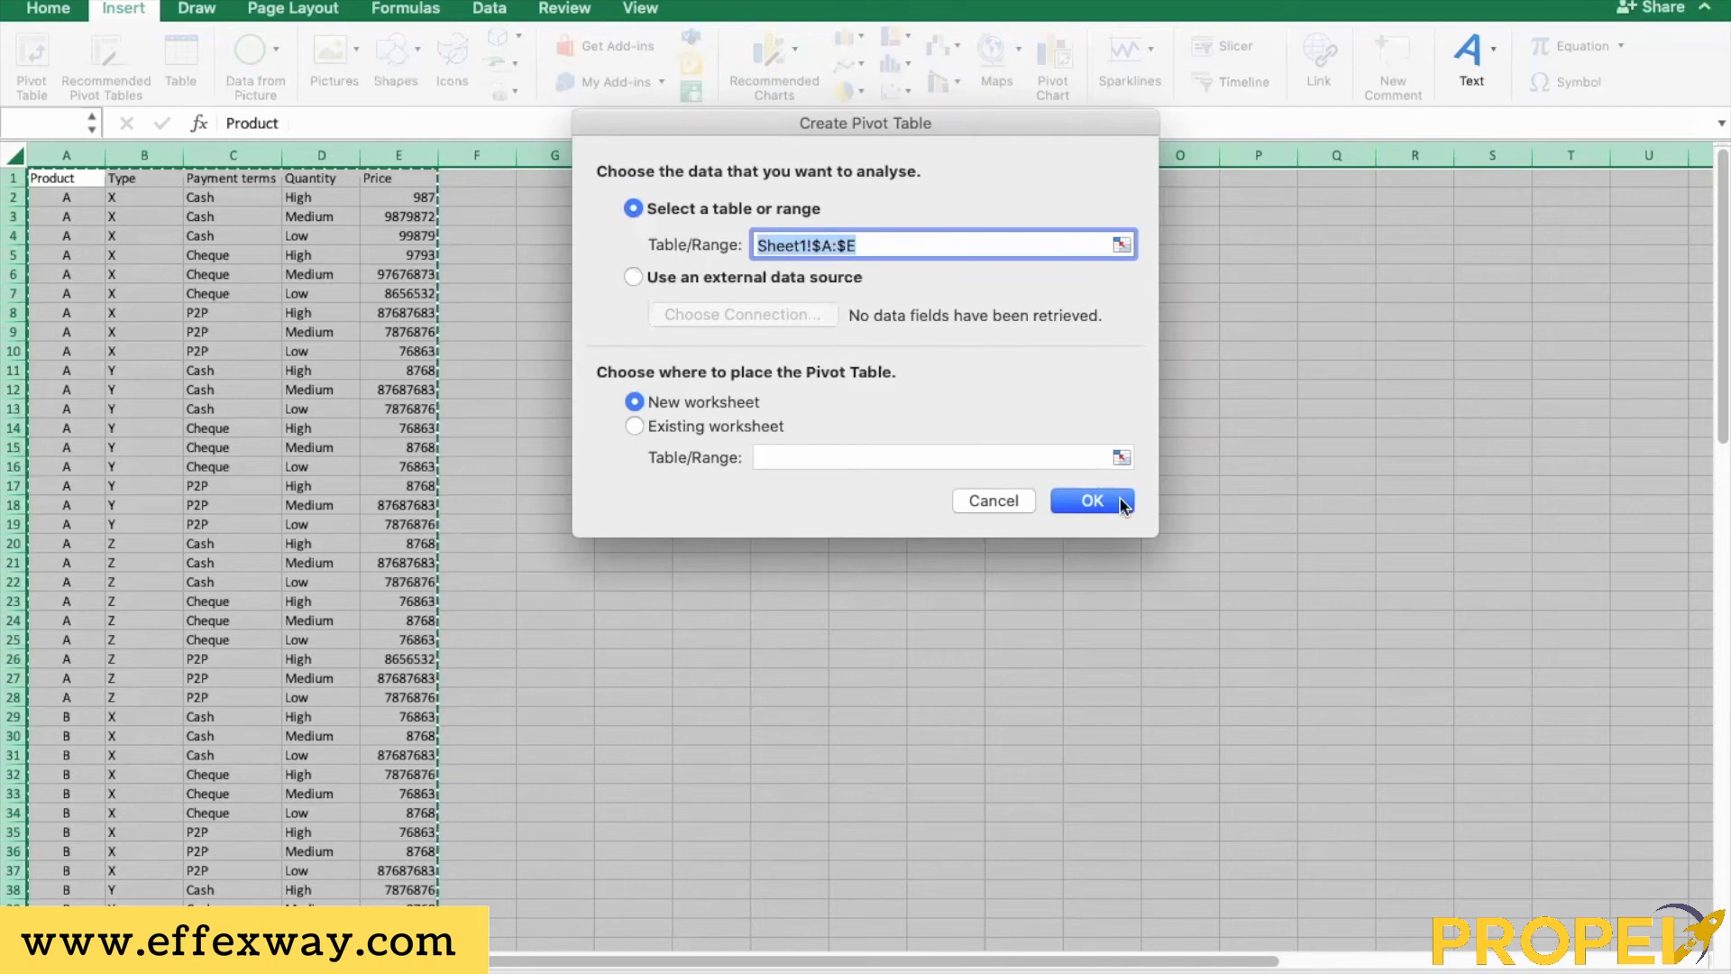
pyautogui.click(1091, 500)
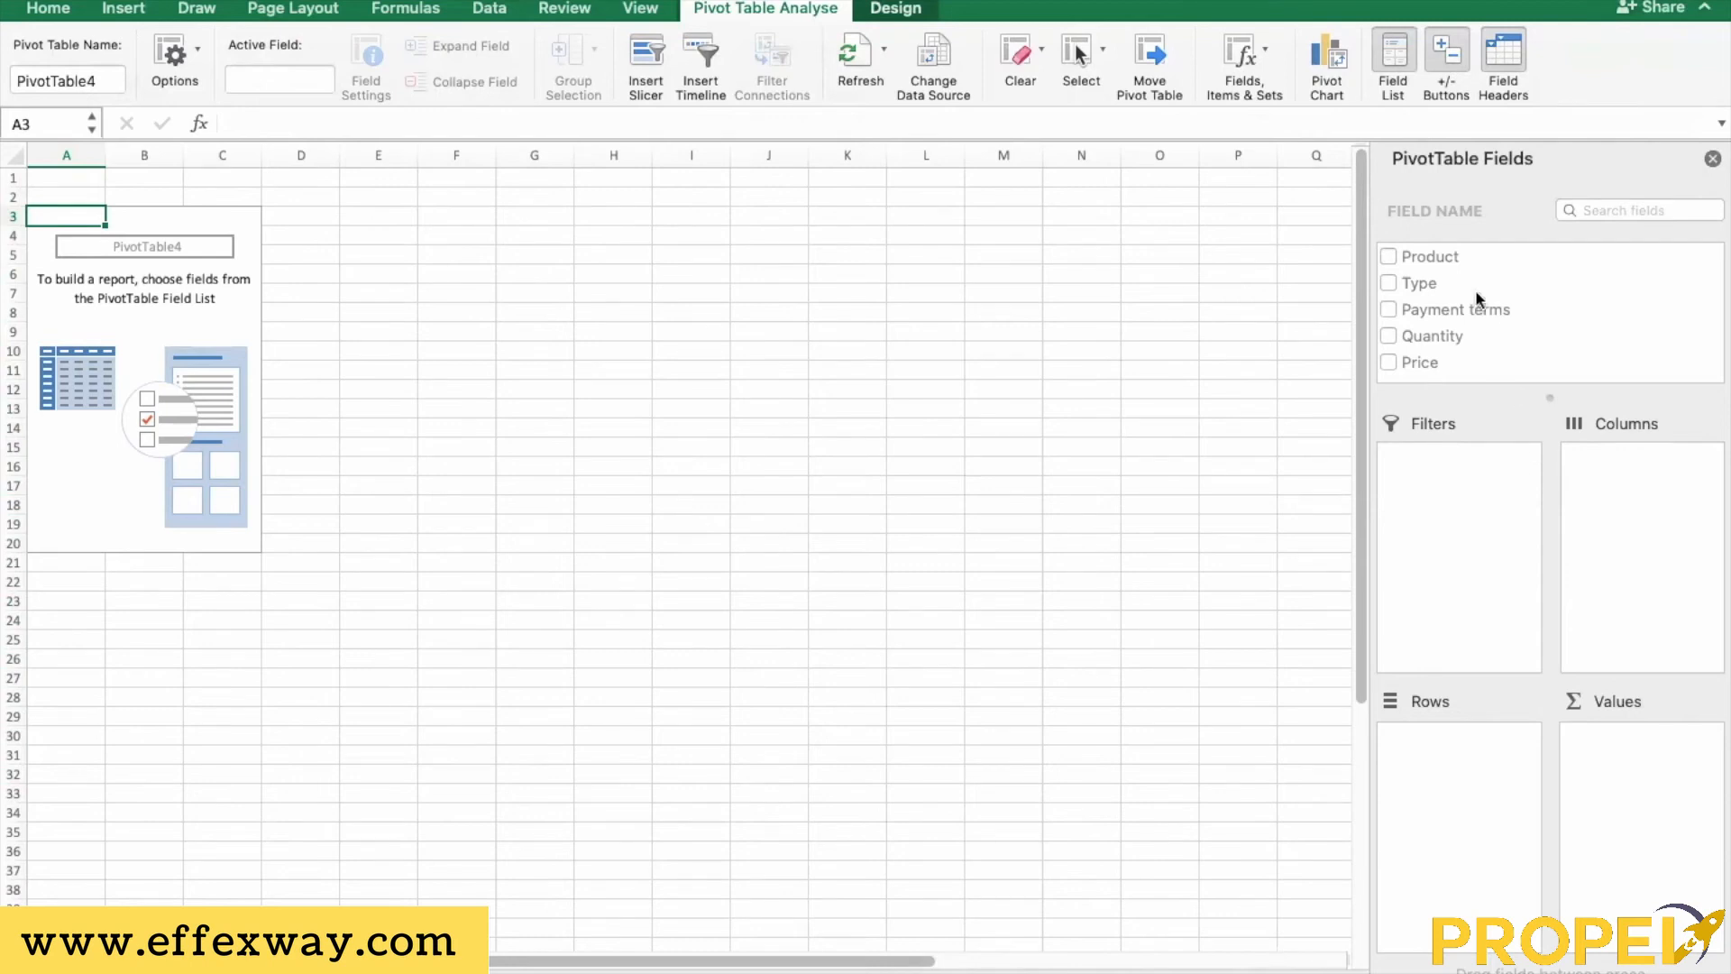
# Add the Product, Type, Payment terms and Quantity fields to the pivot table as report filters, in that order
pyautogui.click(1447, 258)
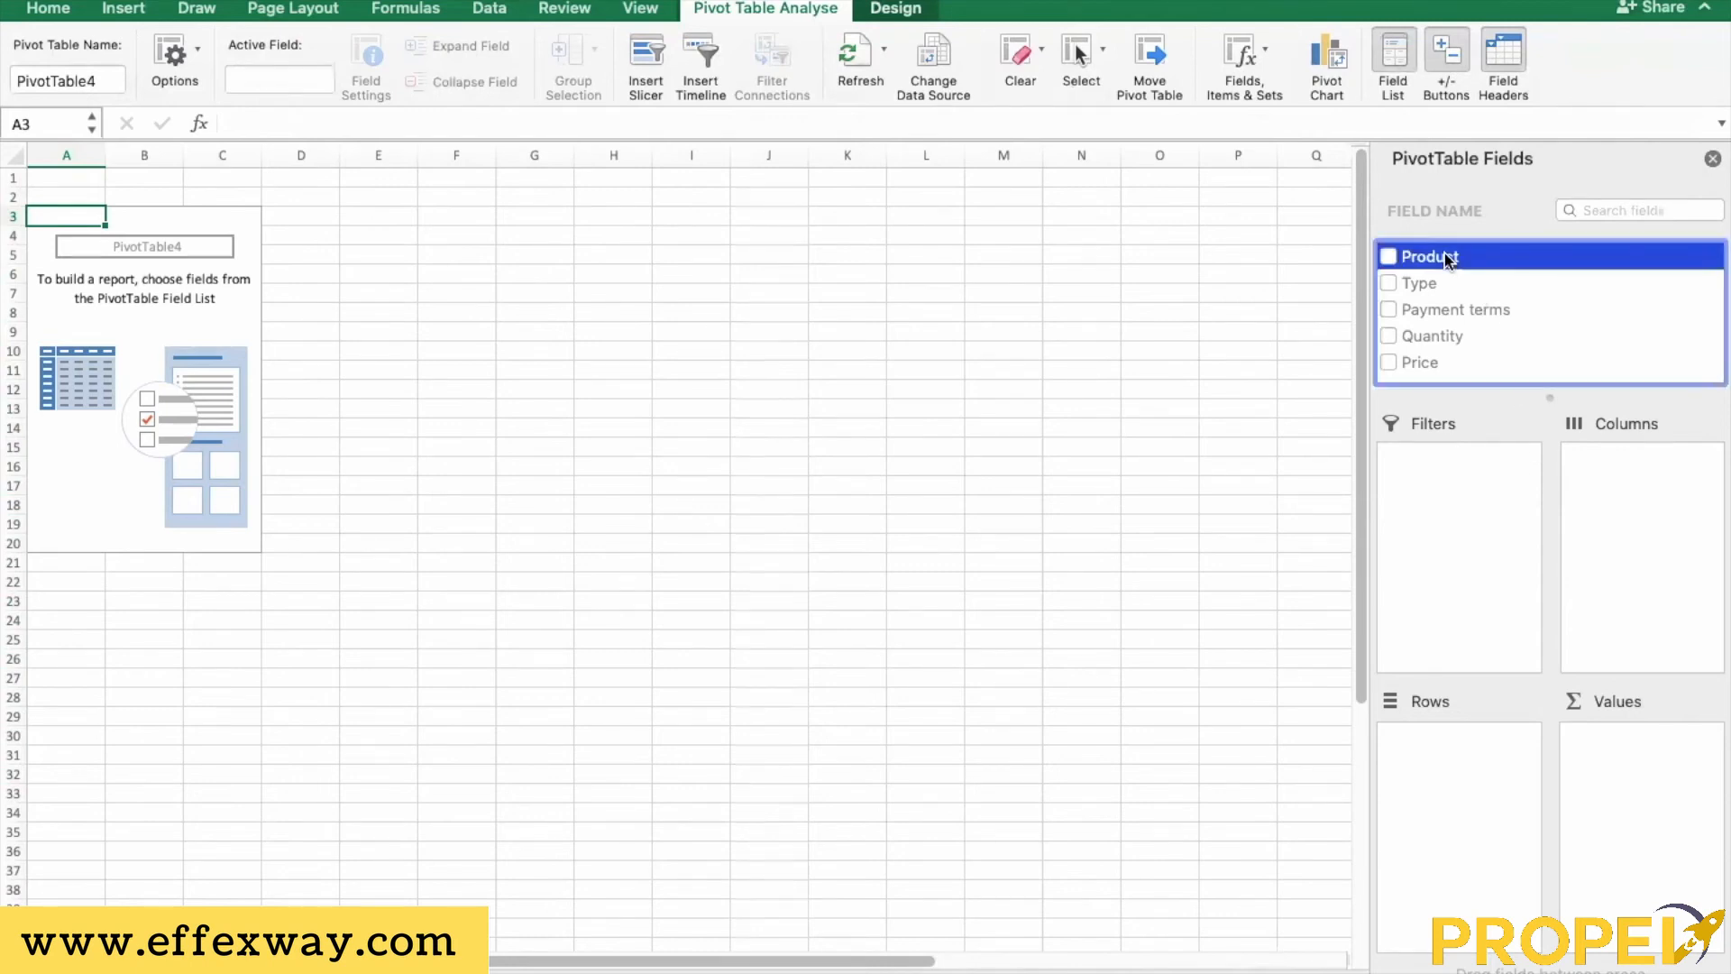
pyautogui.moveTo(1446, 258); pyautogui.dragTo(1456, 498)
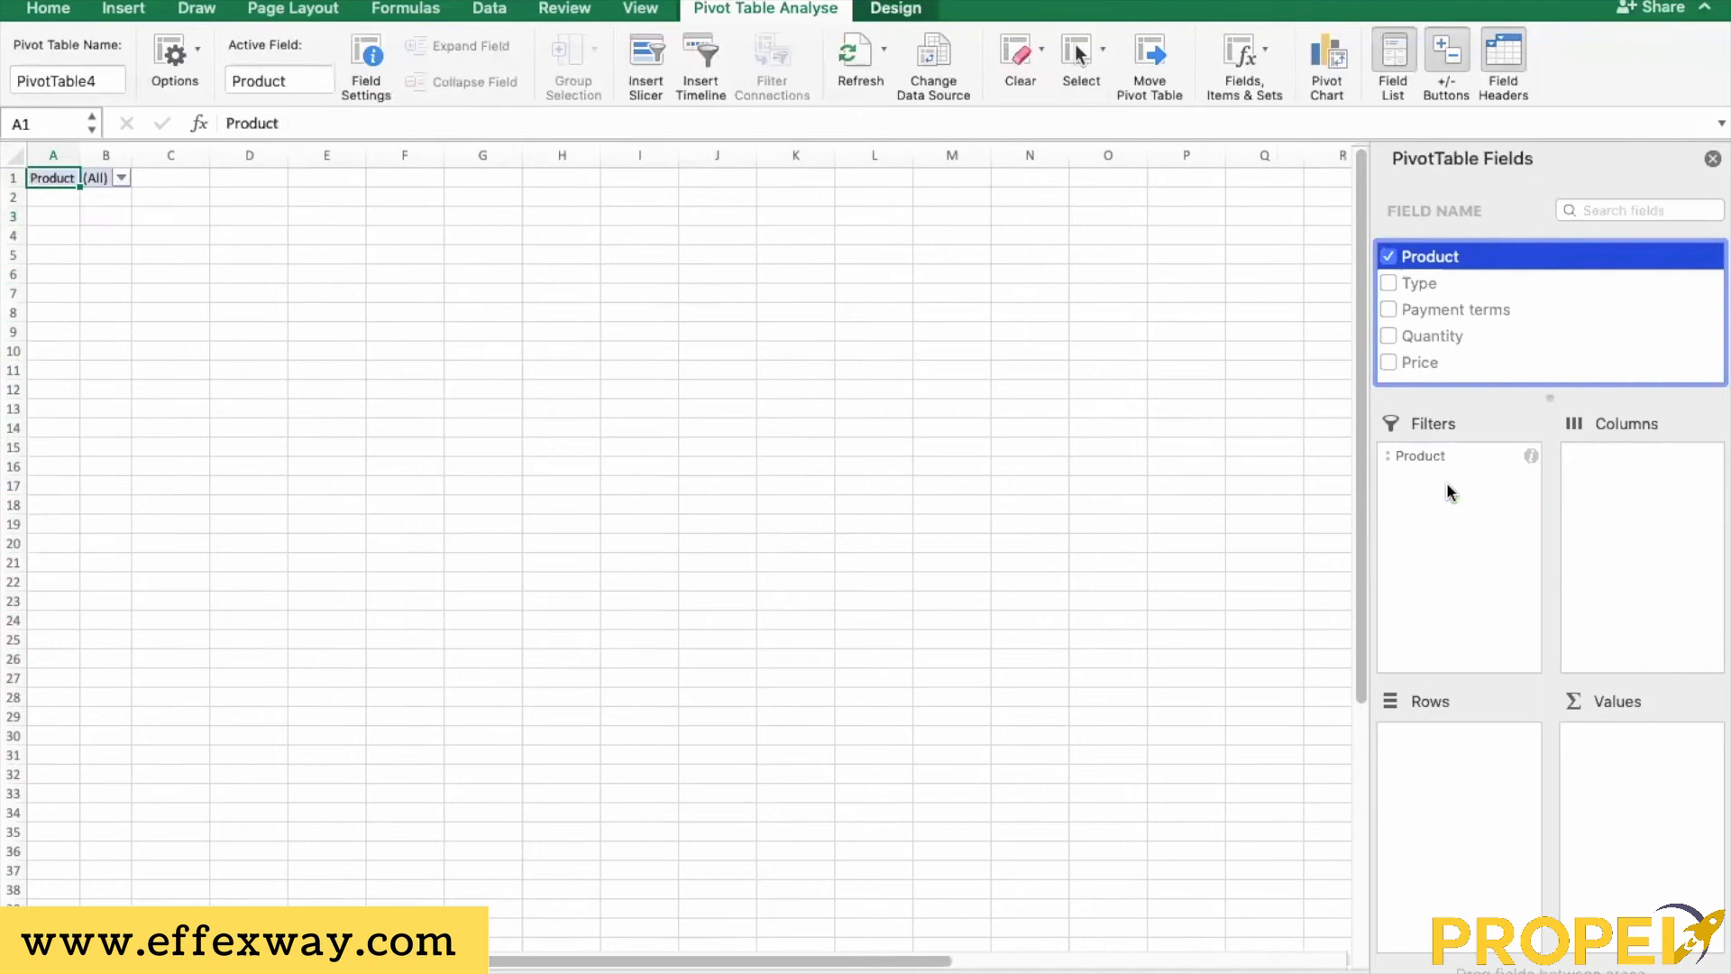
pyautogui.click(1418, 285)
pyautogui.moveTo(1417, 285); pyautogui.dragTo(1436, 518)
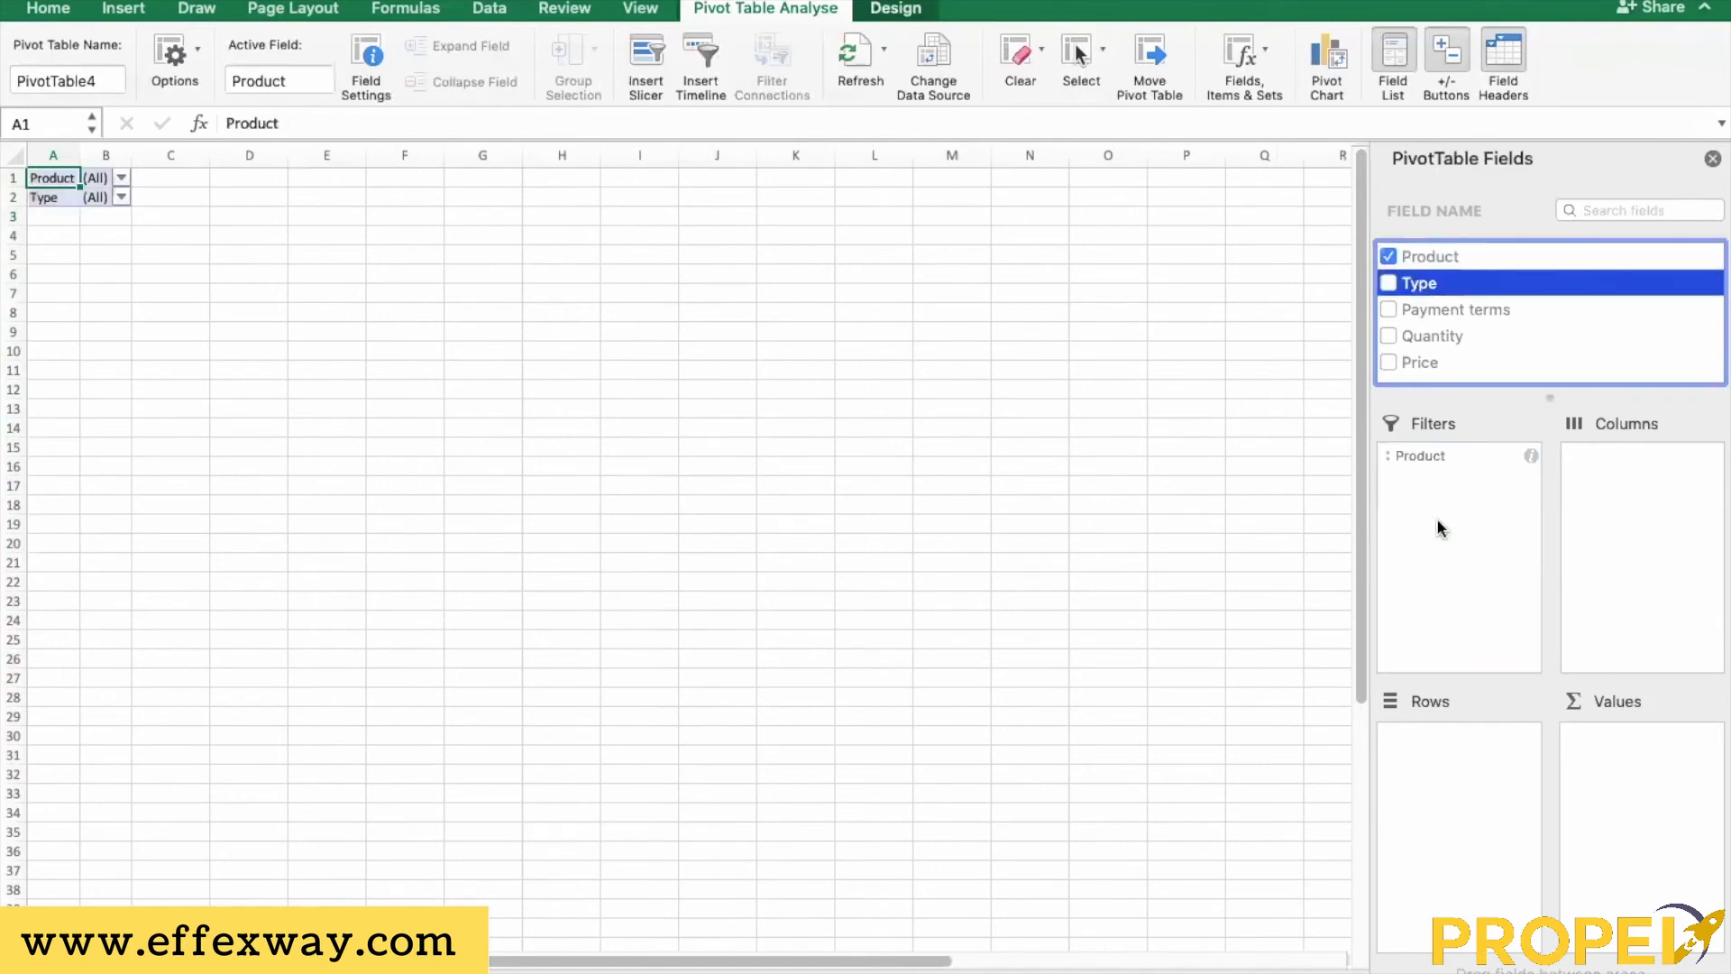
pyautogui.click(1433, 311)
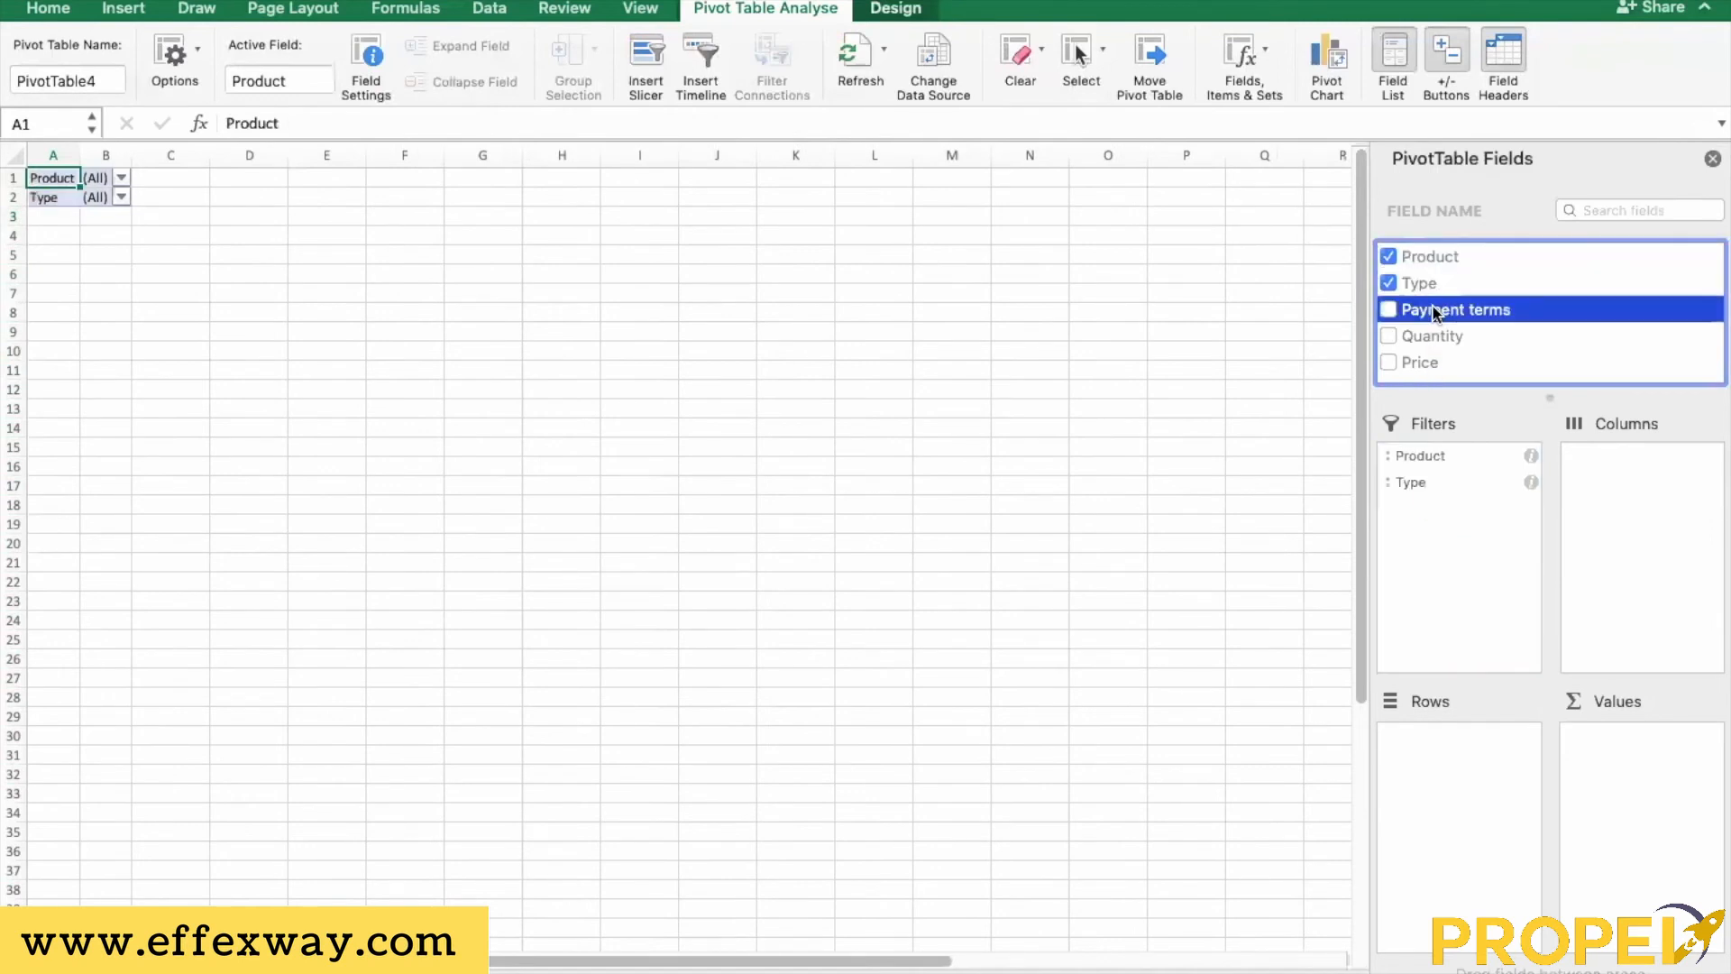
pyautogui.moveTo(1434, 310); pyautogui.dragTo(1446, 512)
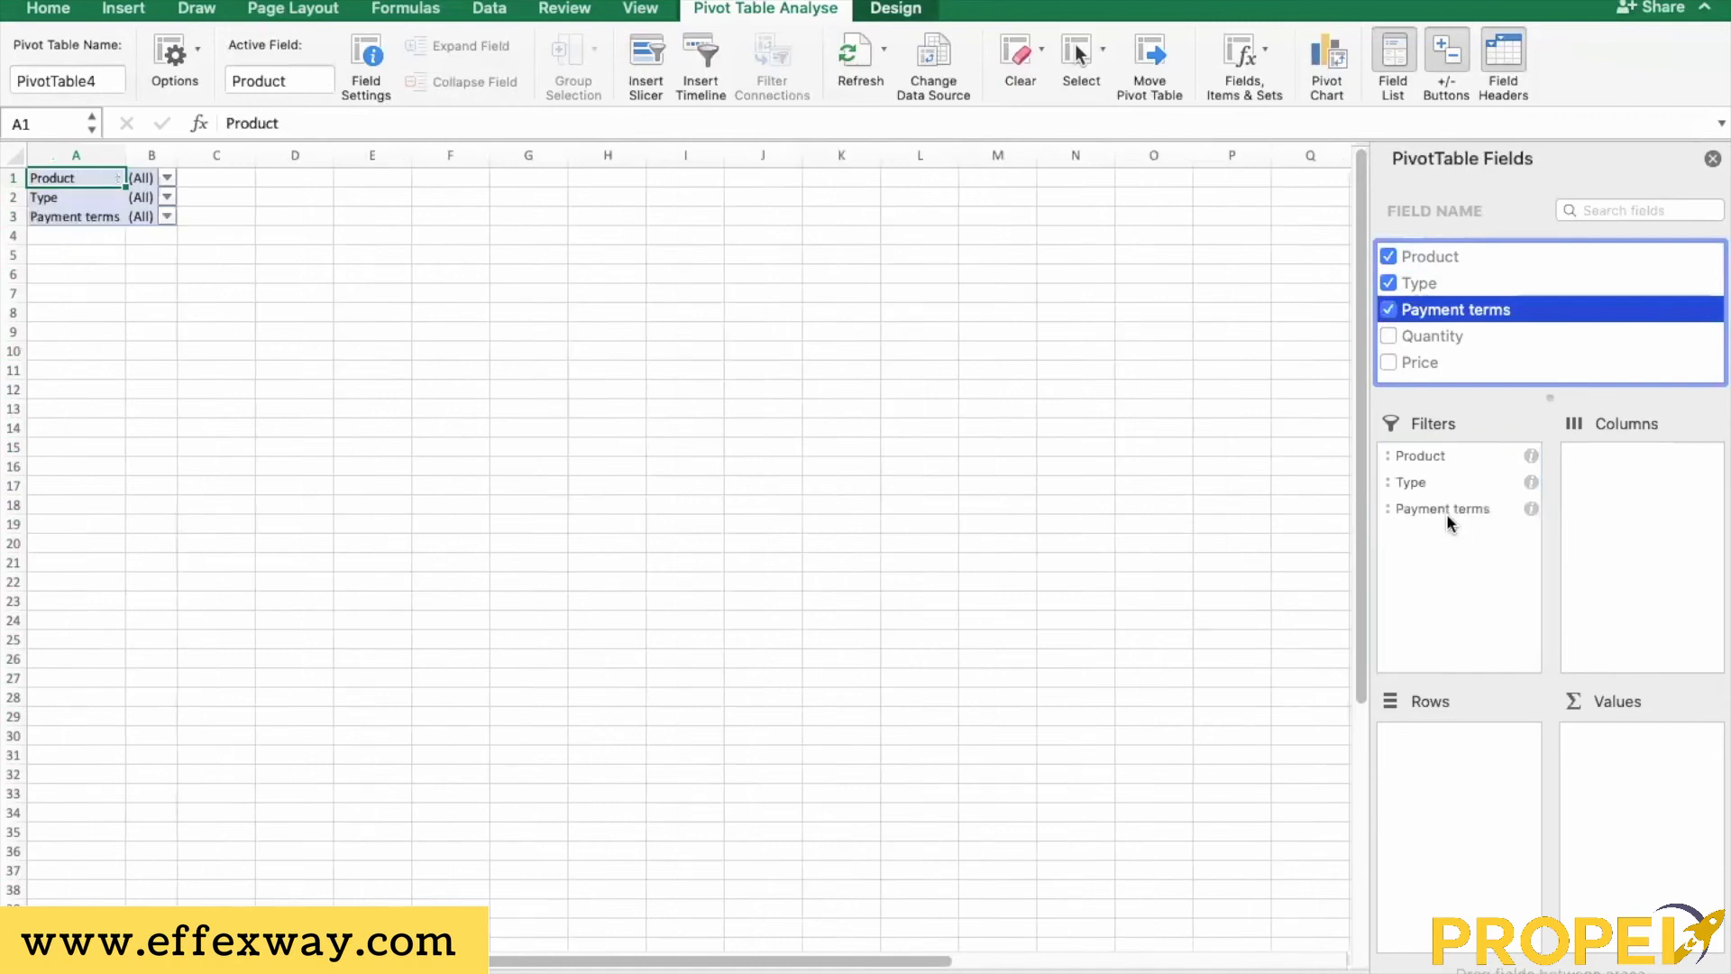
pyautogui.click(1428, 335)
pyautogui.moveTo(1428, 335); pyautogui.dragTo(1442, 560)
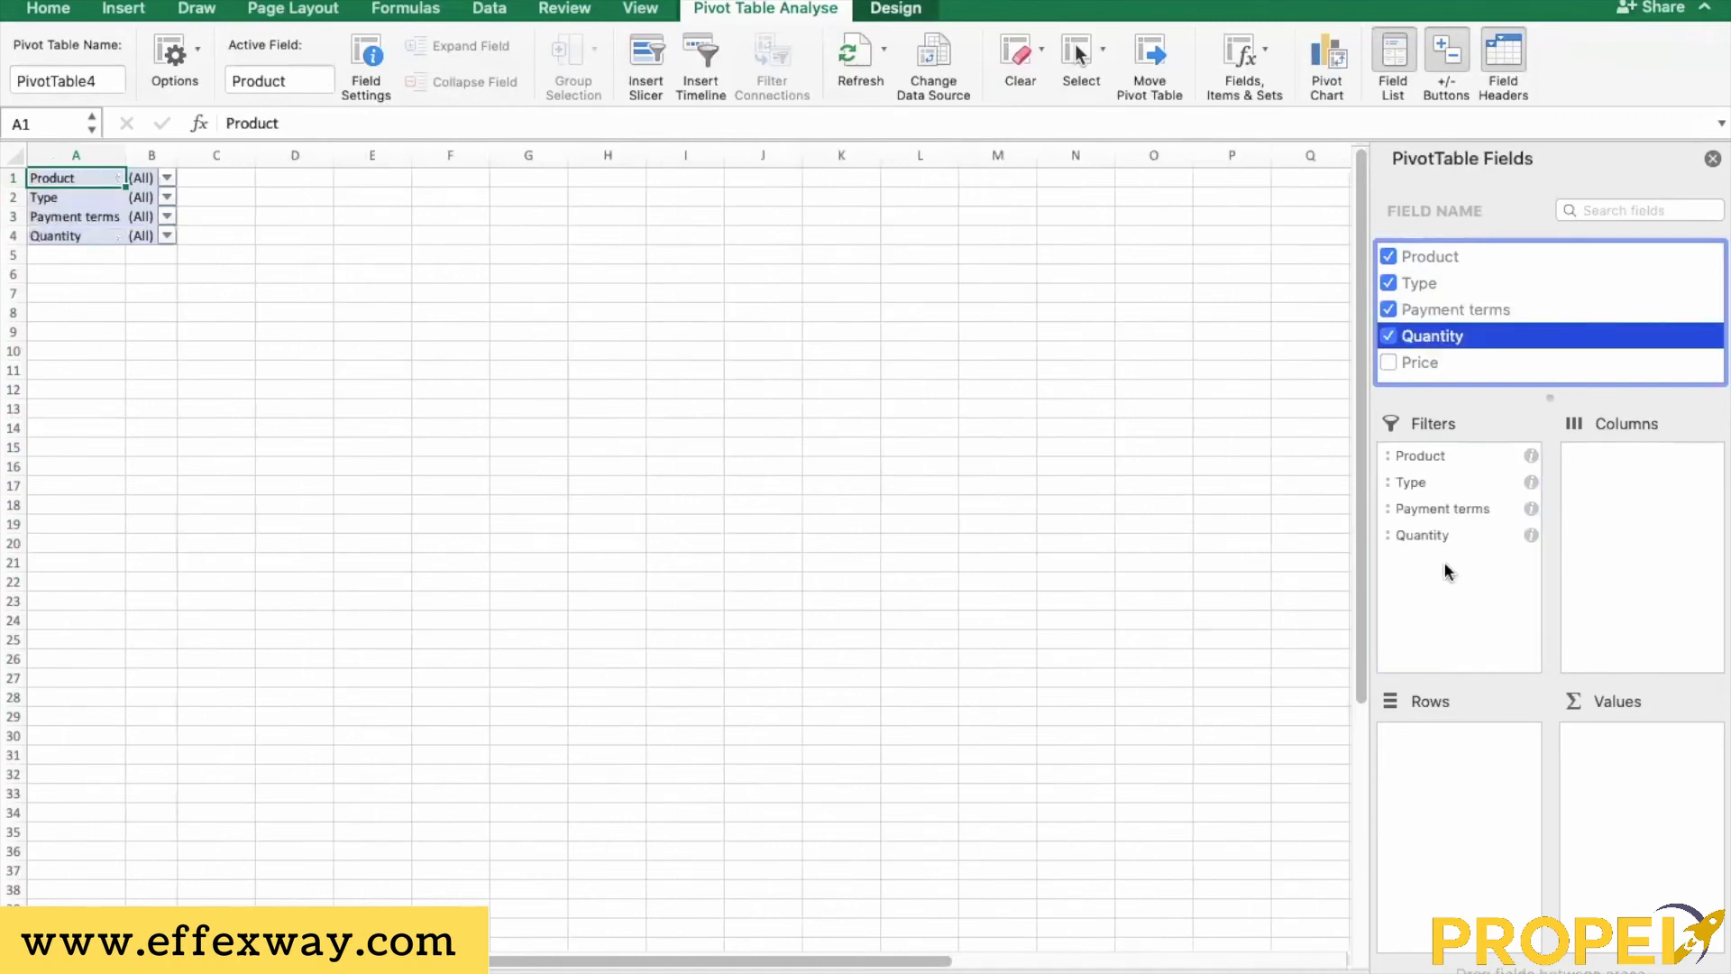
# Add the Price field to the pivot table's values as a sum, and leave the pivot table
pyautogui.click(1424, 362)
pyautogui.moveTo(1425, 364); pyautogui.dragTo(1656, 782)
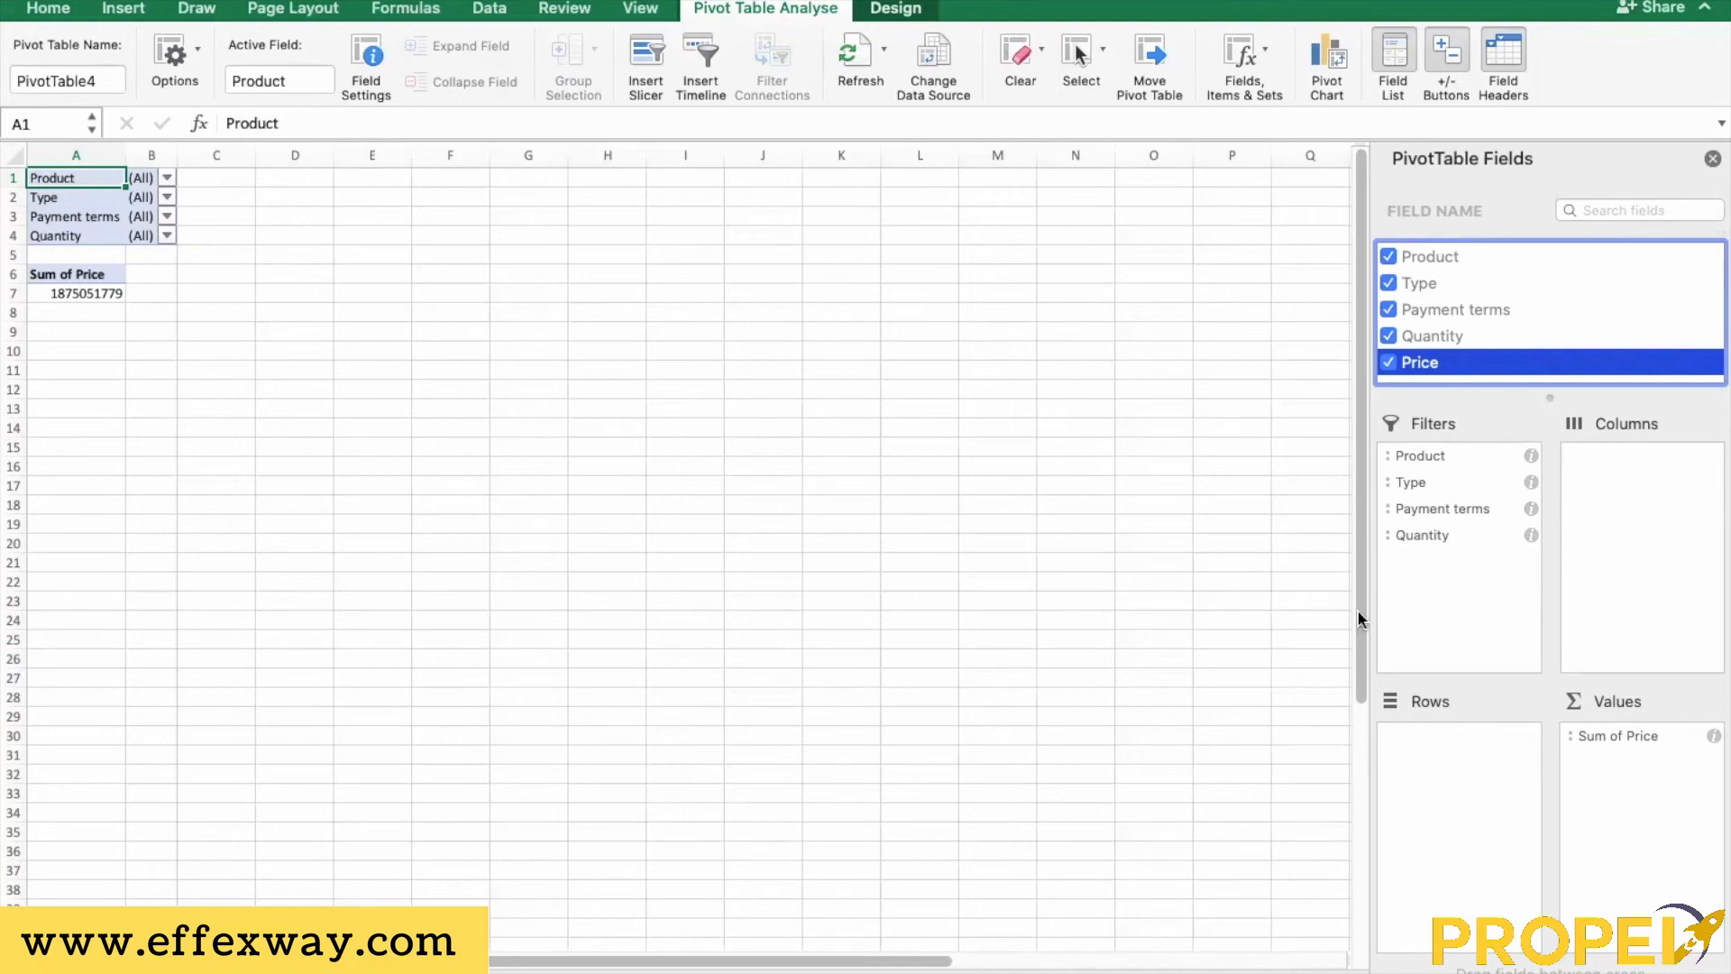
pyautogui.click(259, 256)
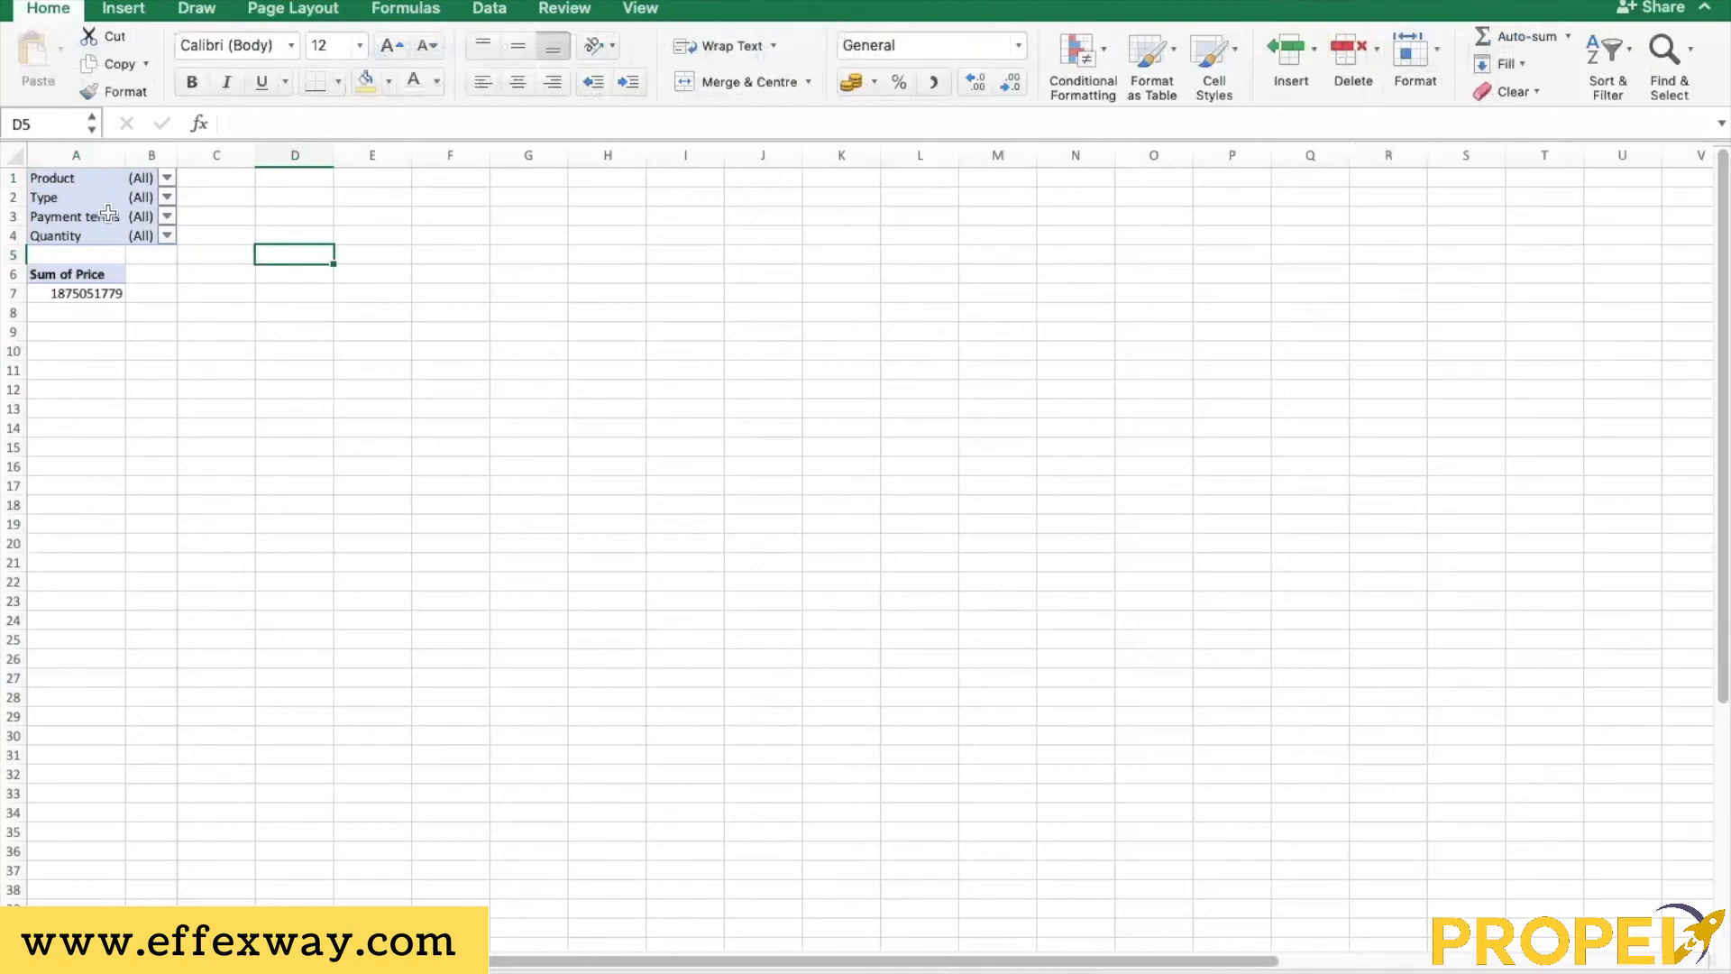
# Filter the pivot table's Product field to show only B
pyautogui.click(168, 179)
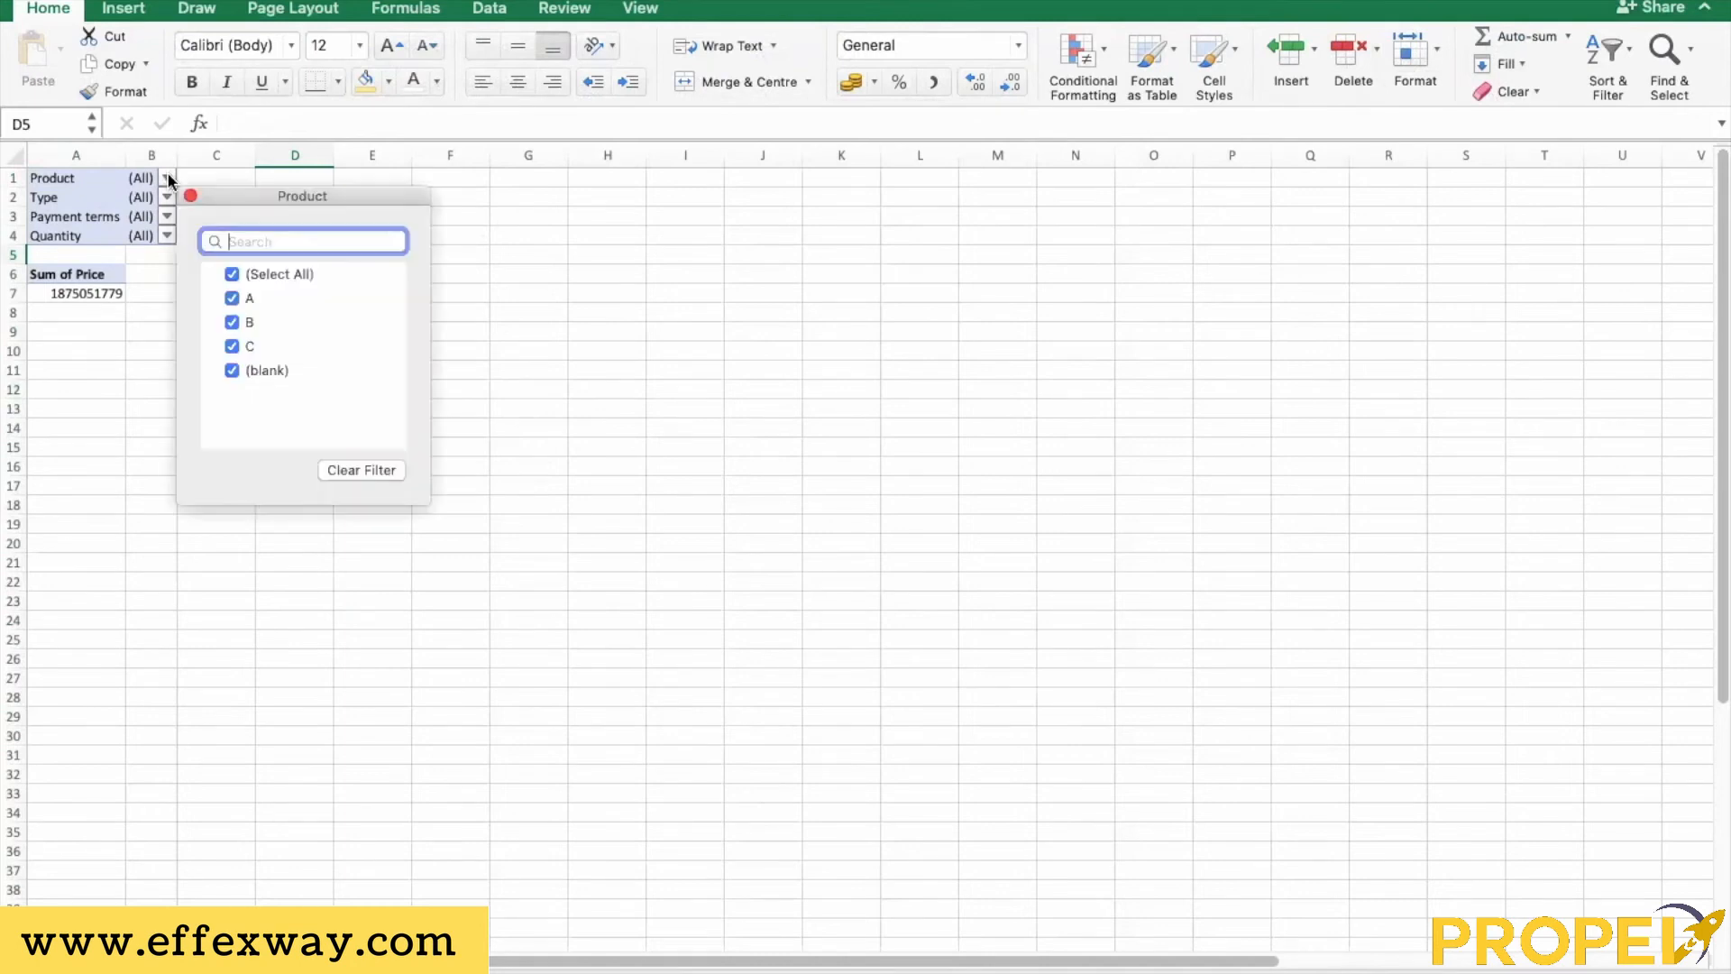
pyautogui.click(233, 275)
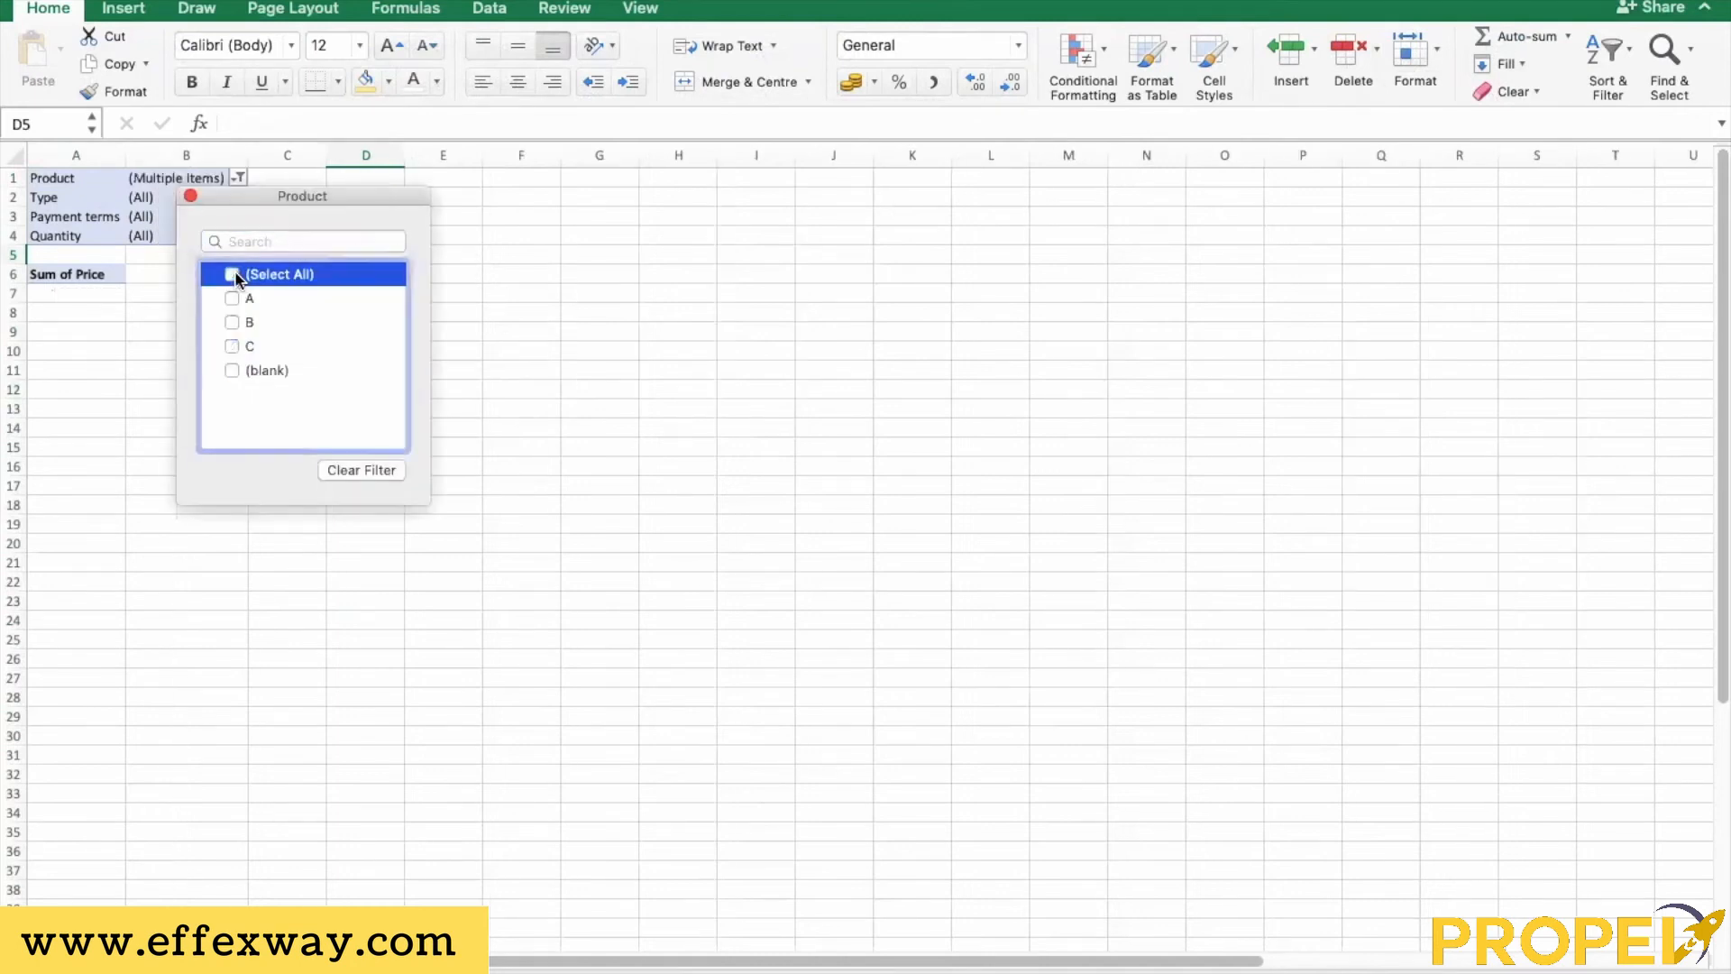
pyautogui.click(233, 324)
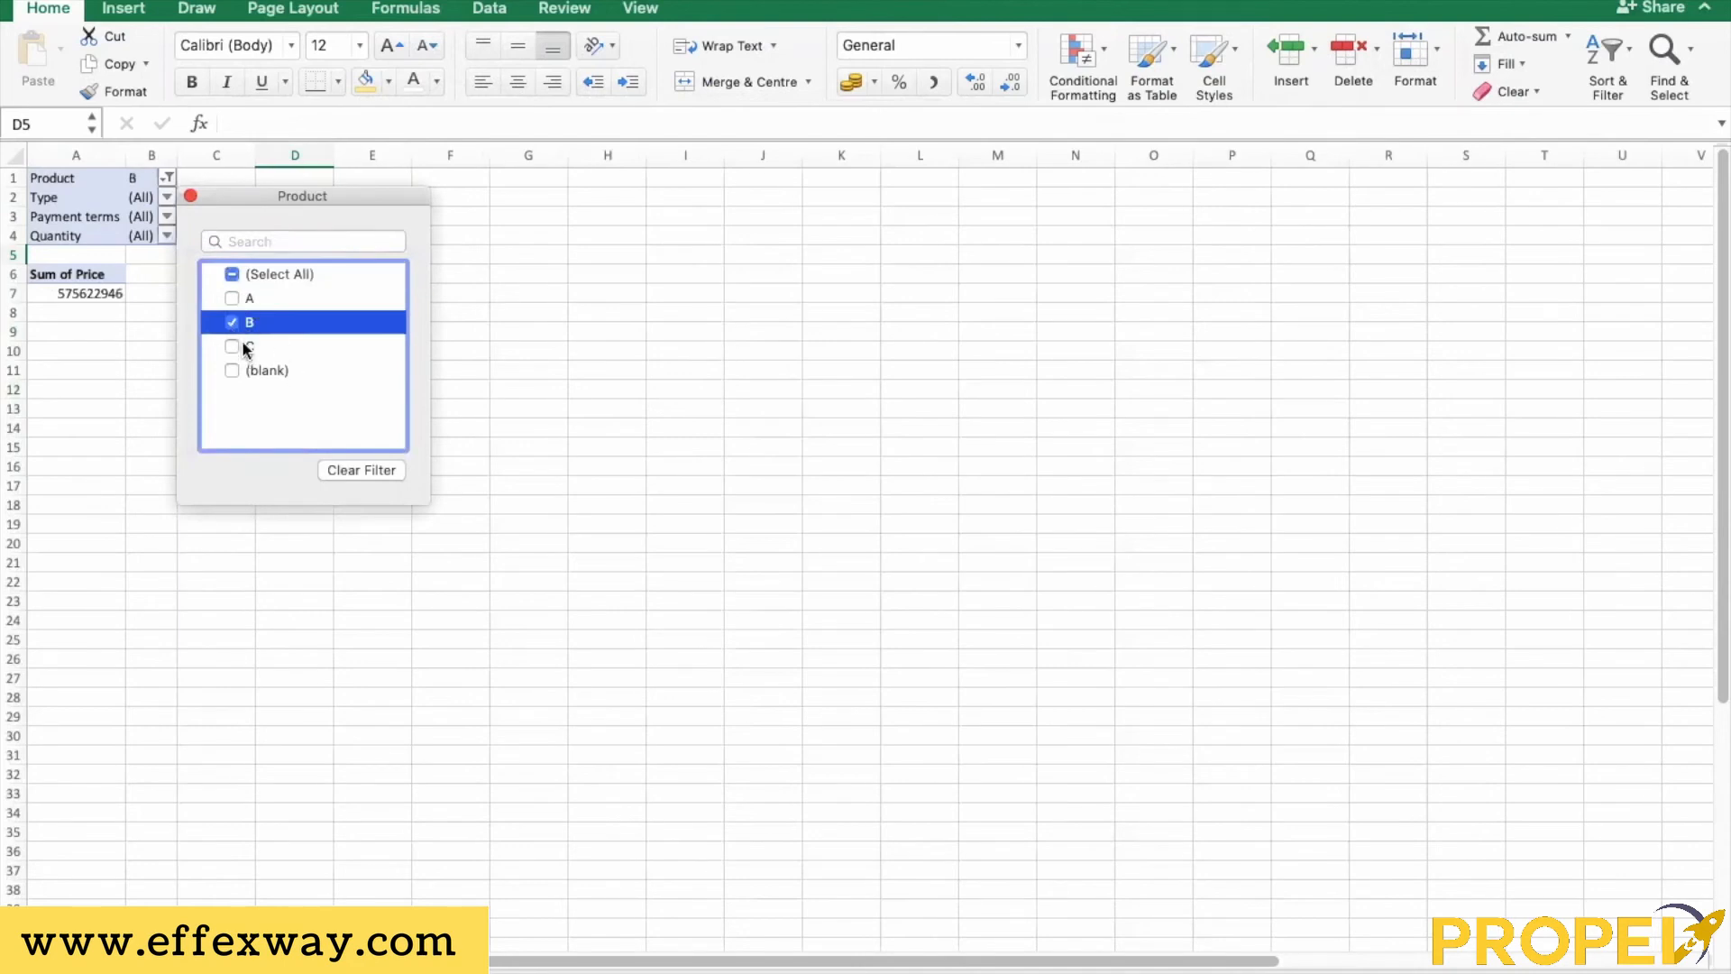
pyautogui.click(192, 197)
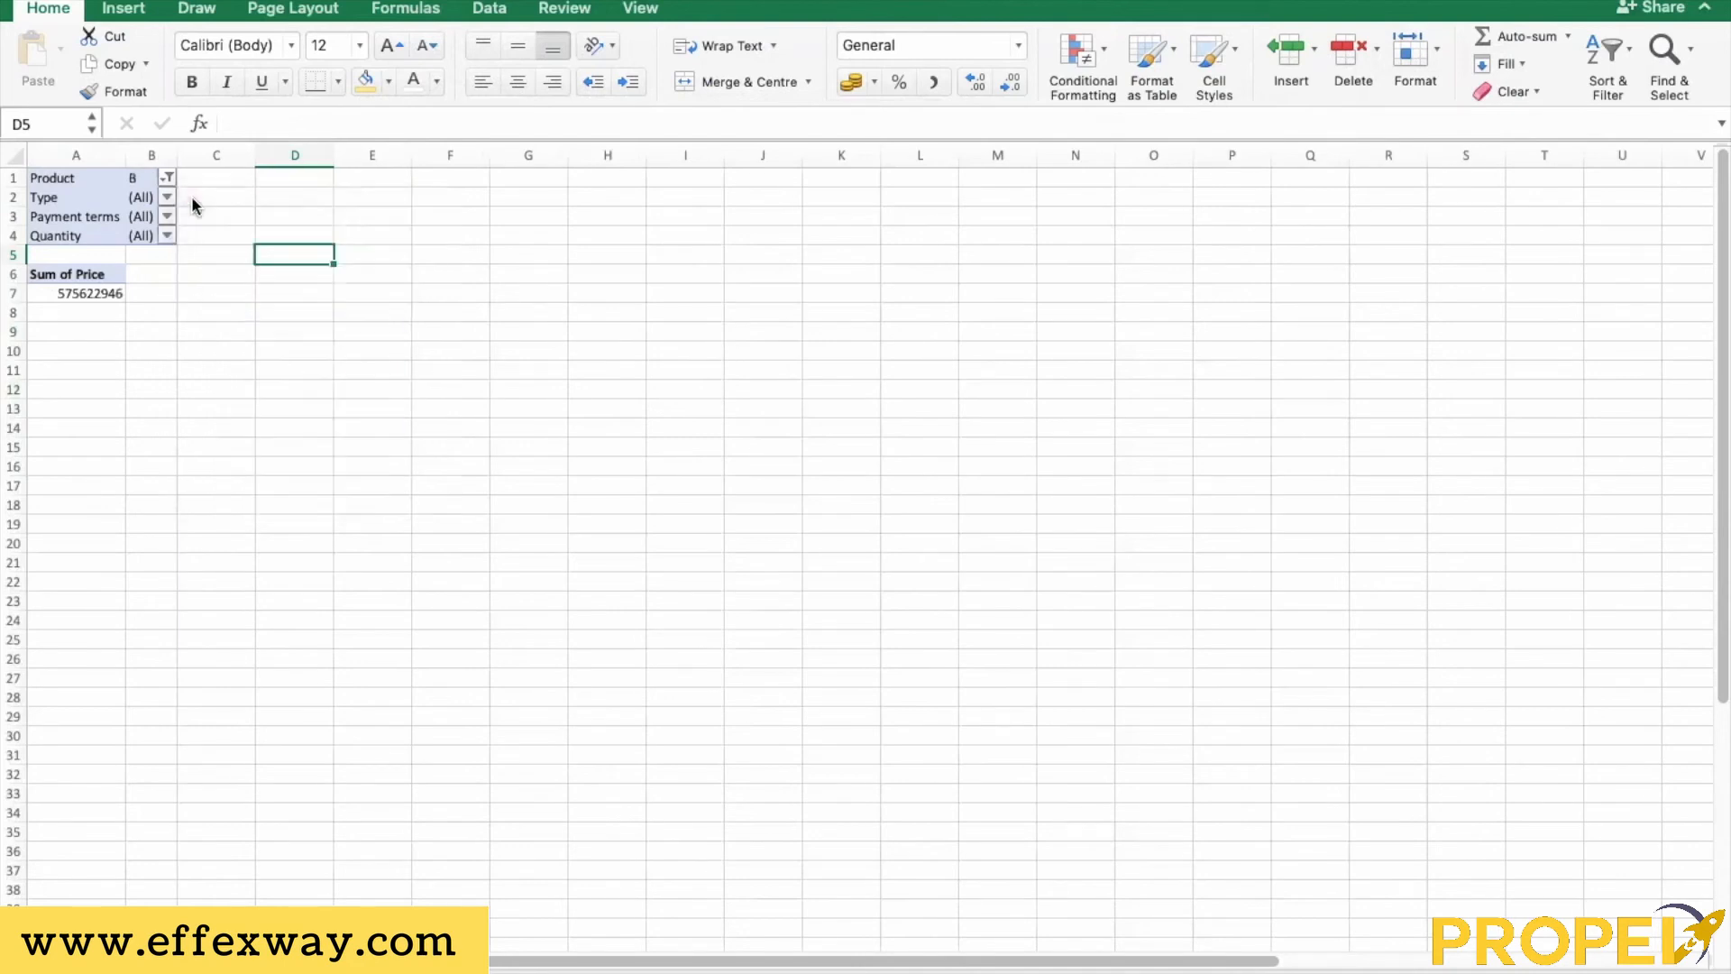
# Filter the pivot table's Type field to Z only, after briefly trying Y
pyautogui.click(168, 197)
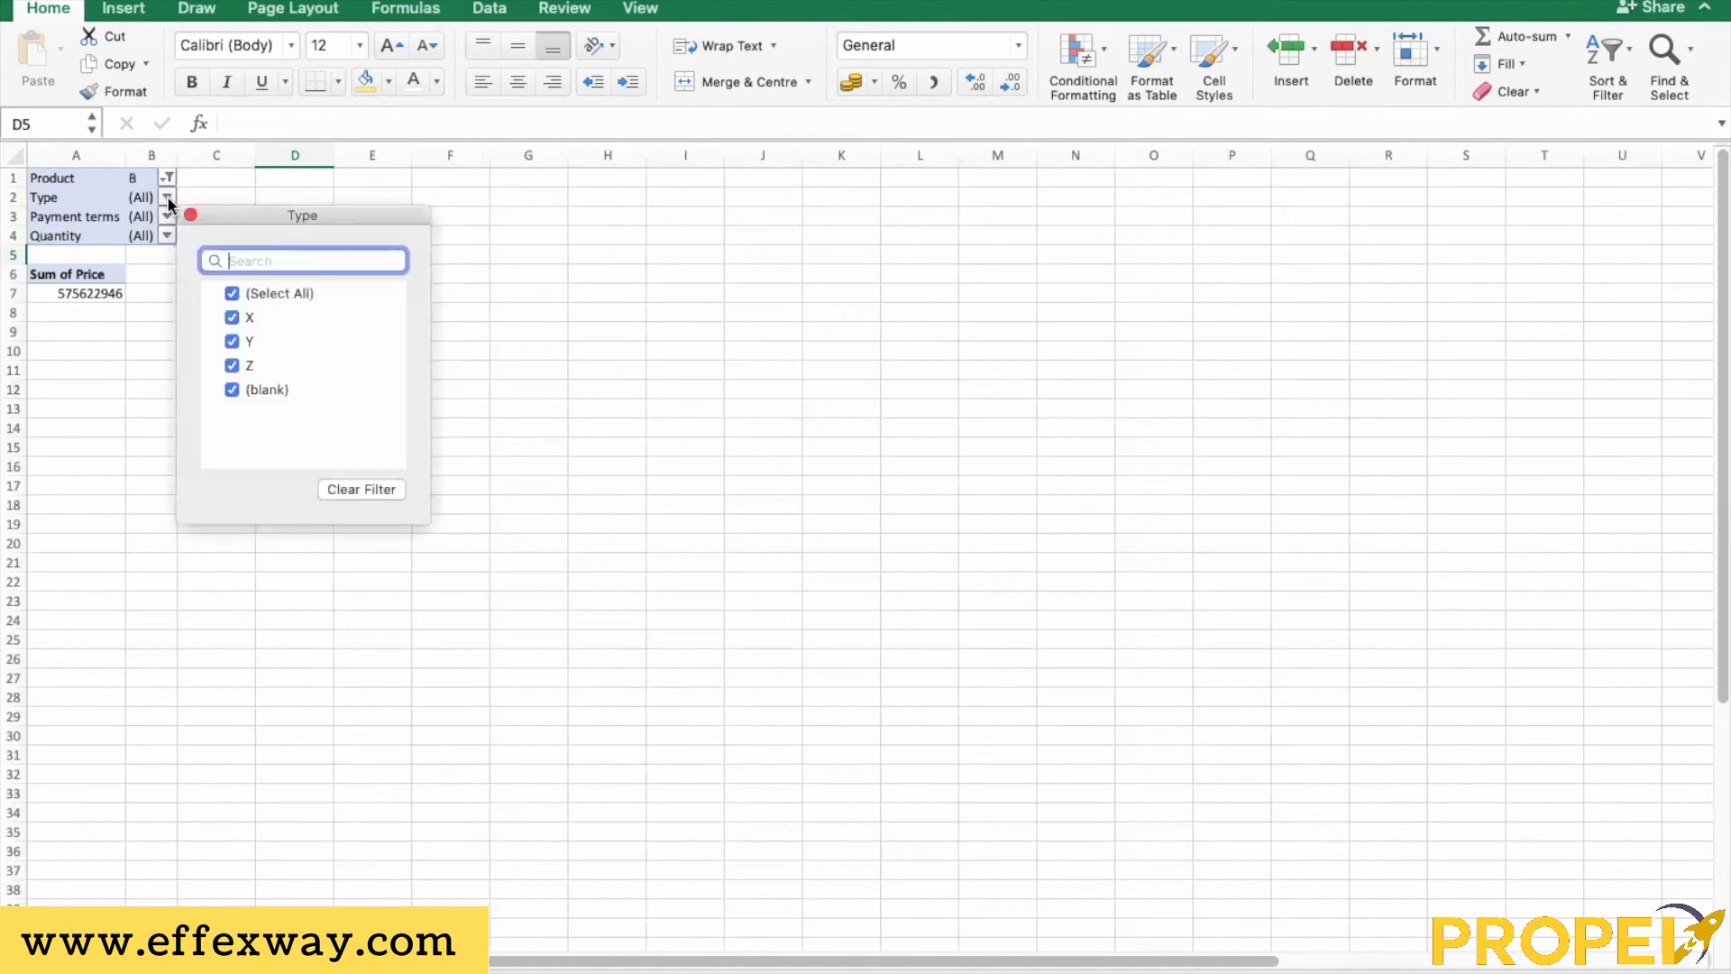
pyautogui.click(231, 294)
pyautogui.click(234, 342)
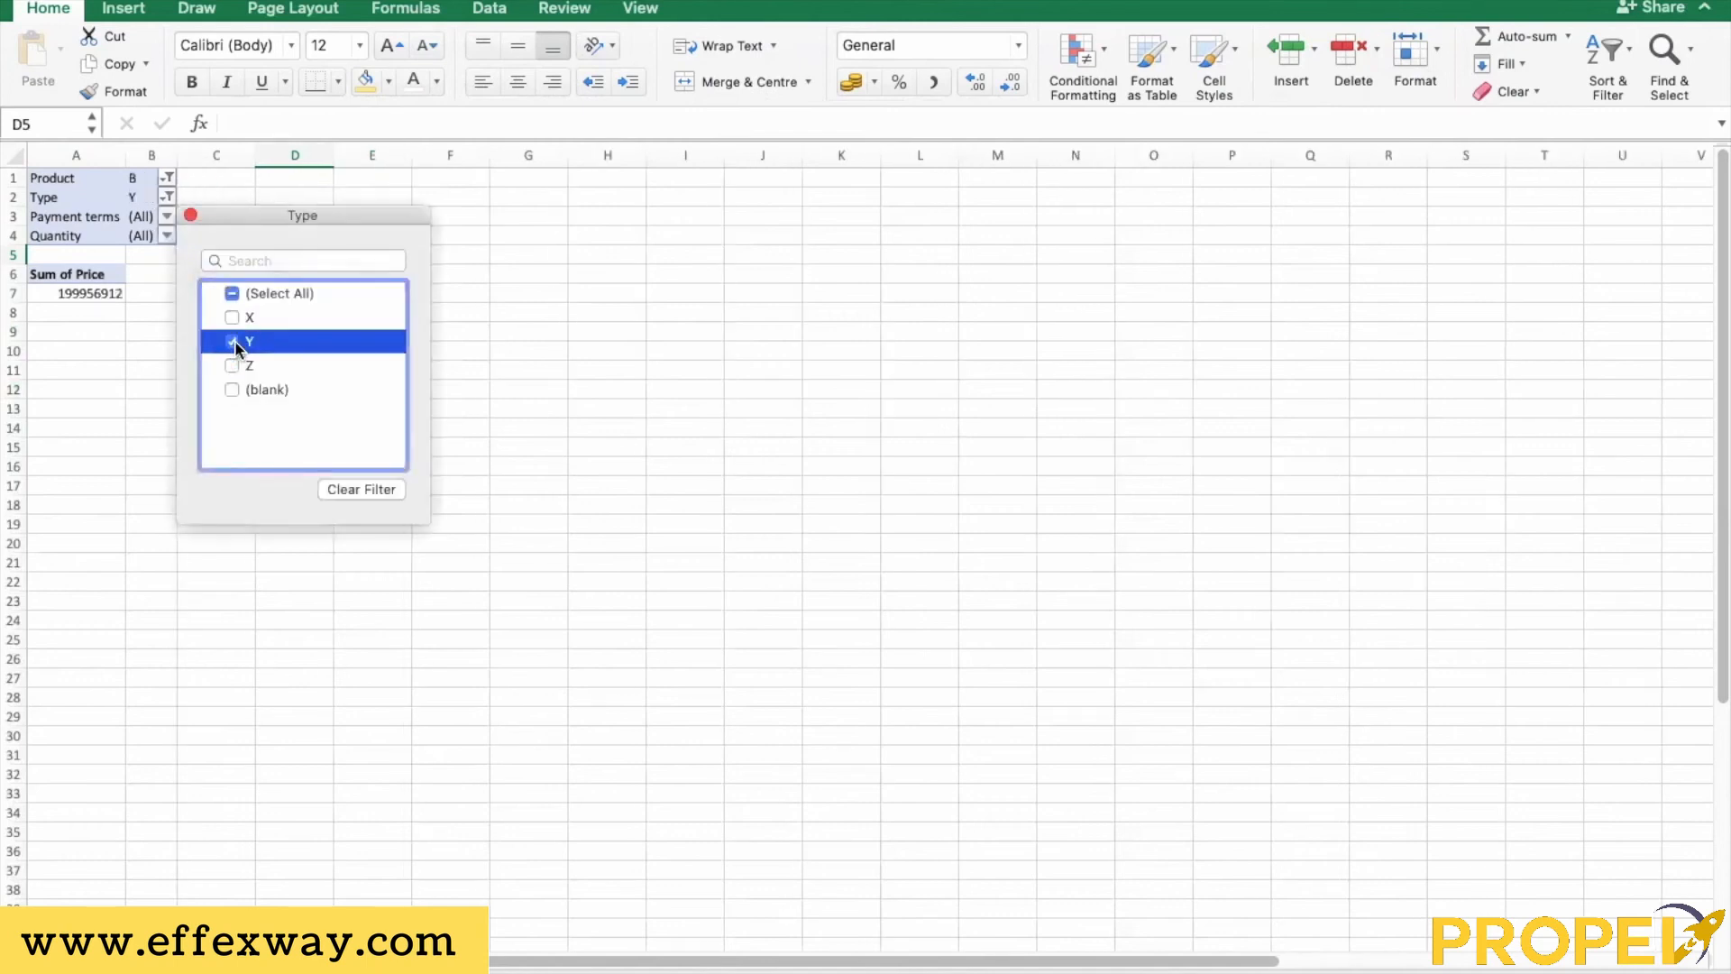
pyautogui.click(234, 342)
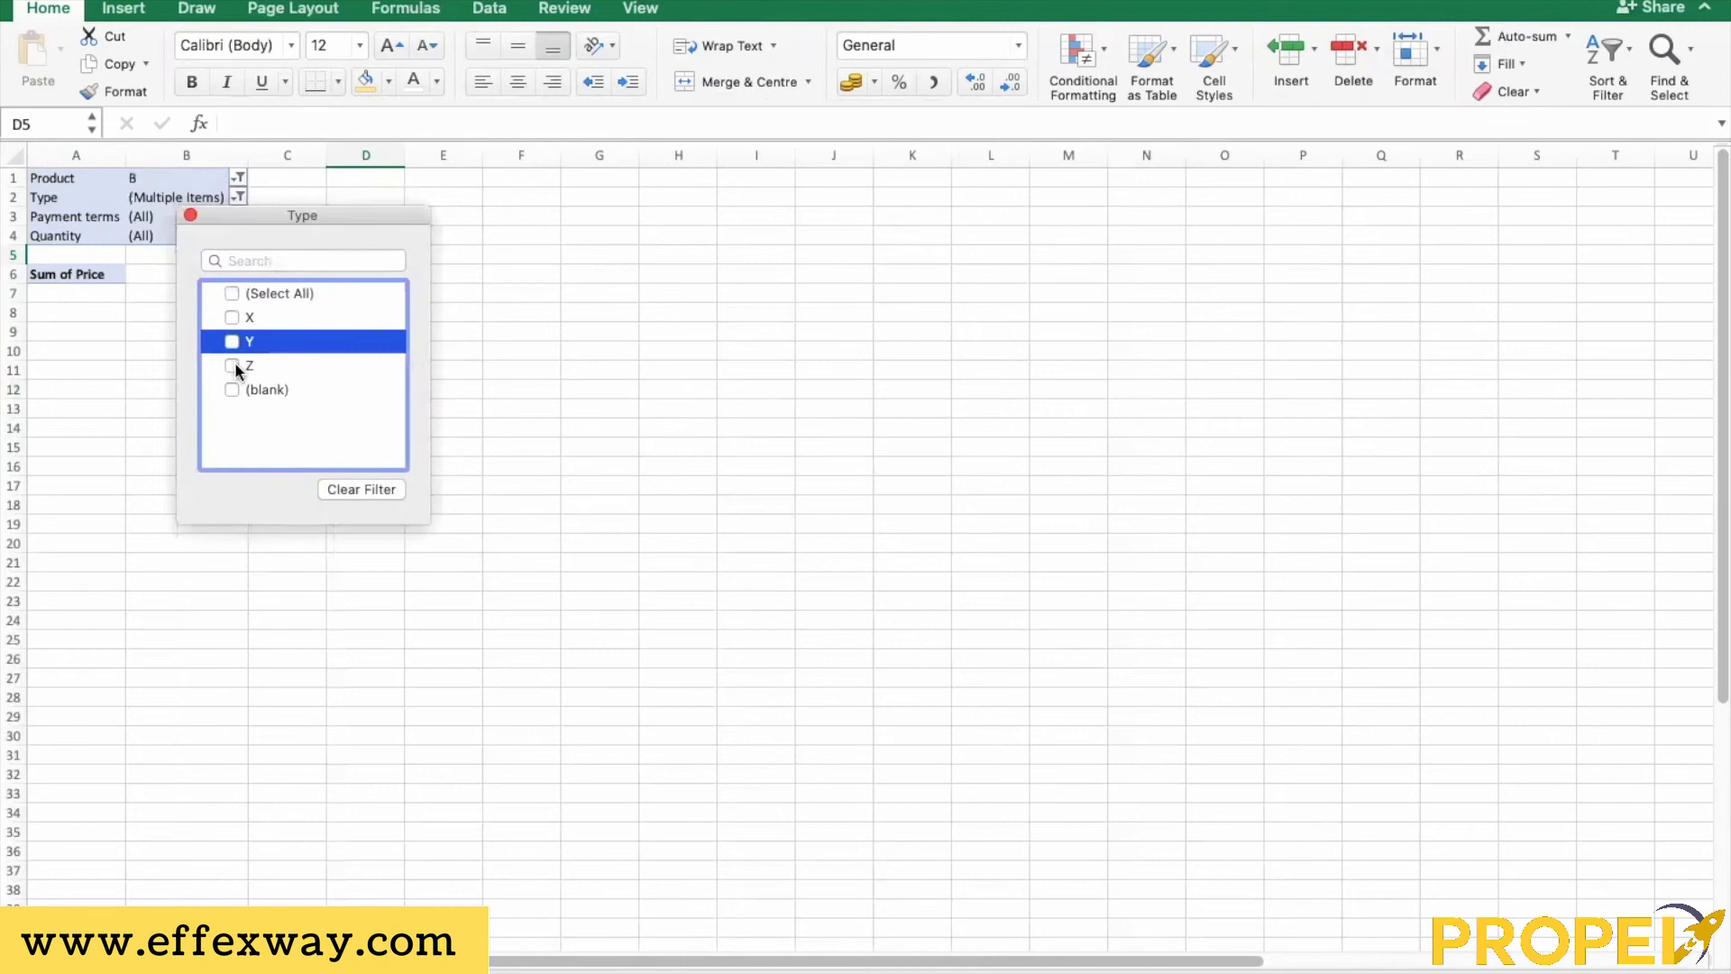
pyautogui.click(233, 366)
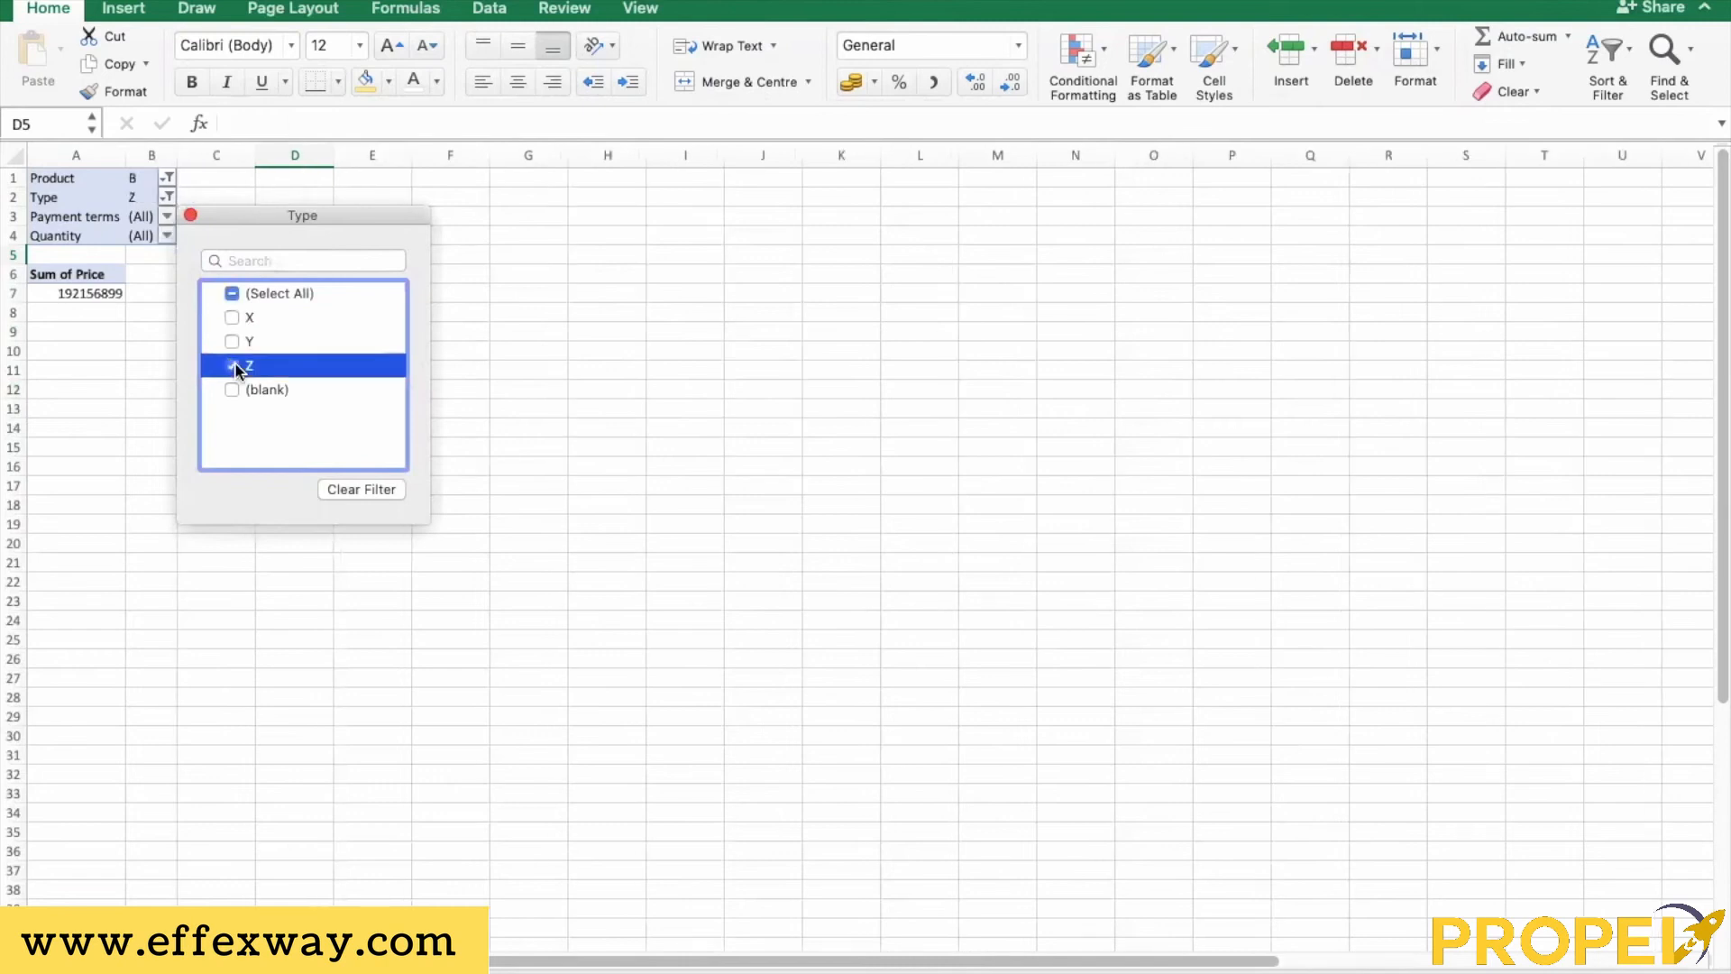
pyautogui.click(190, 215)
# Filter the pivot table's Payment terms field to show only P2P
pyautogui.click(166, 217)
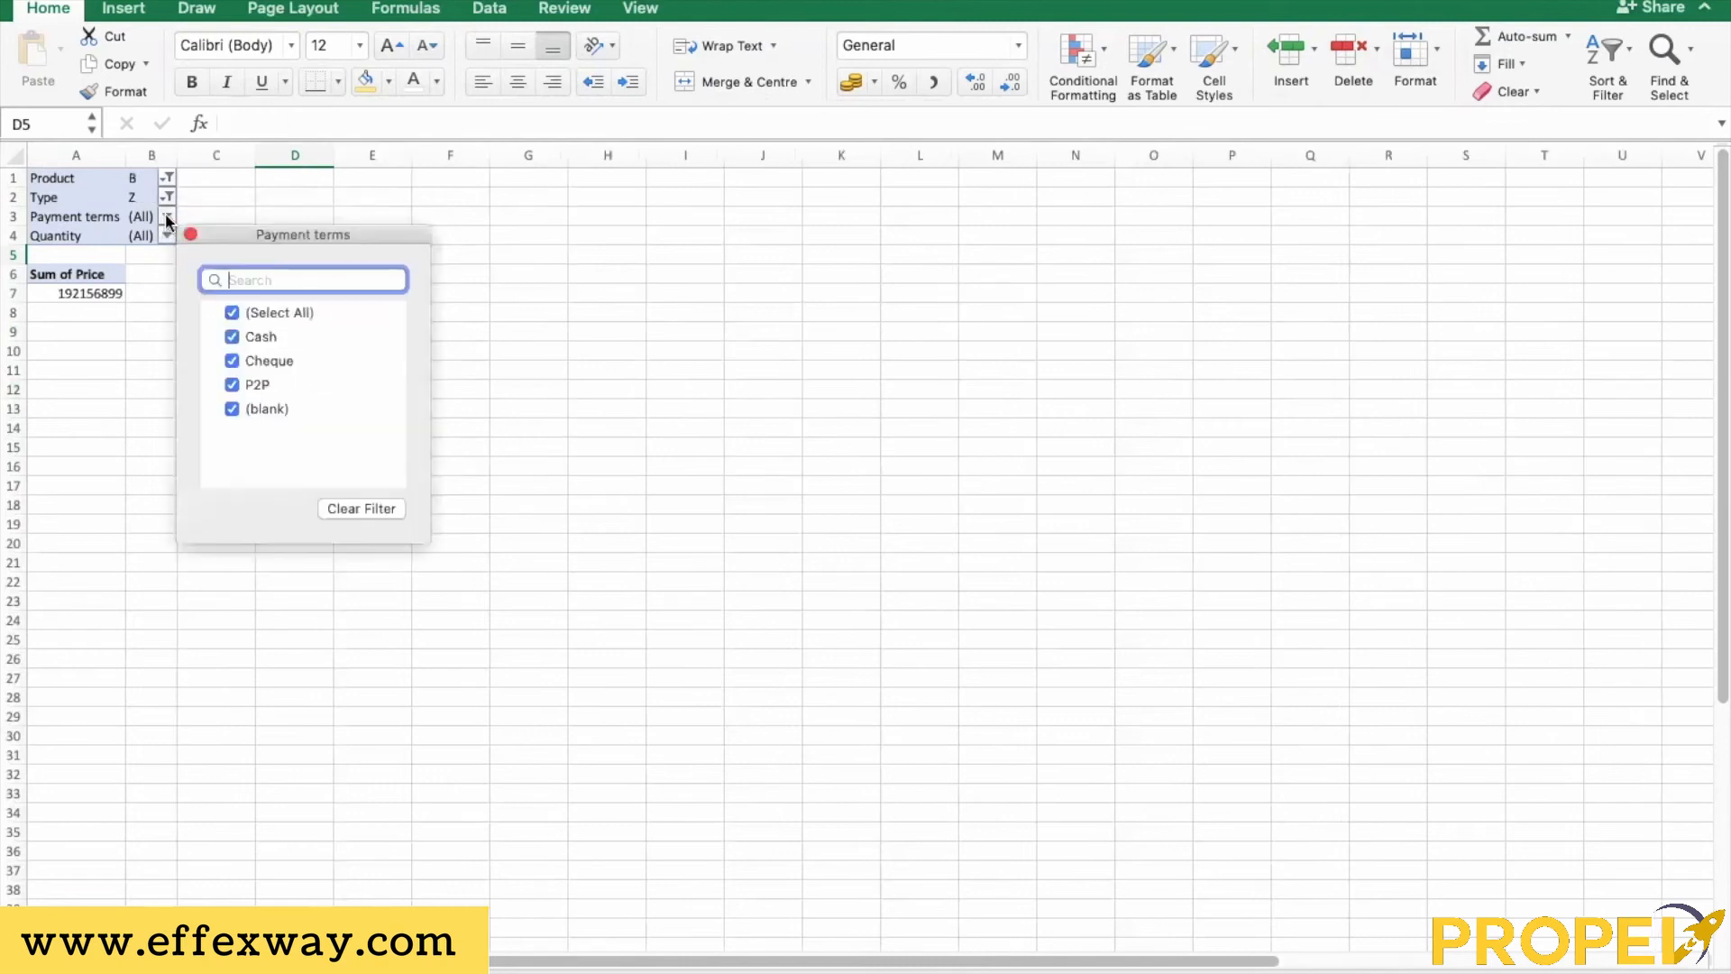
pyautogui.click(234, 312)
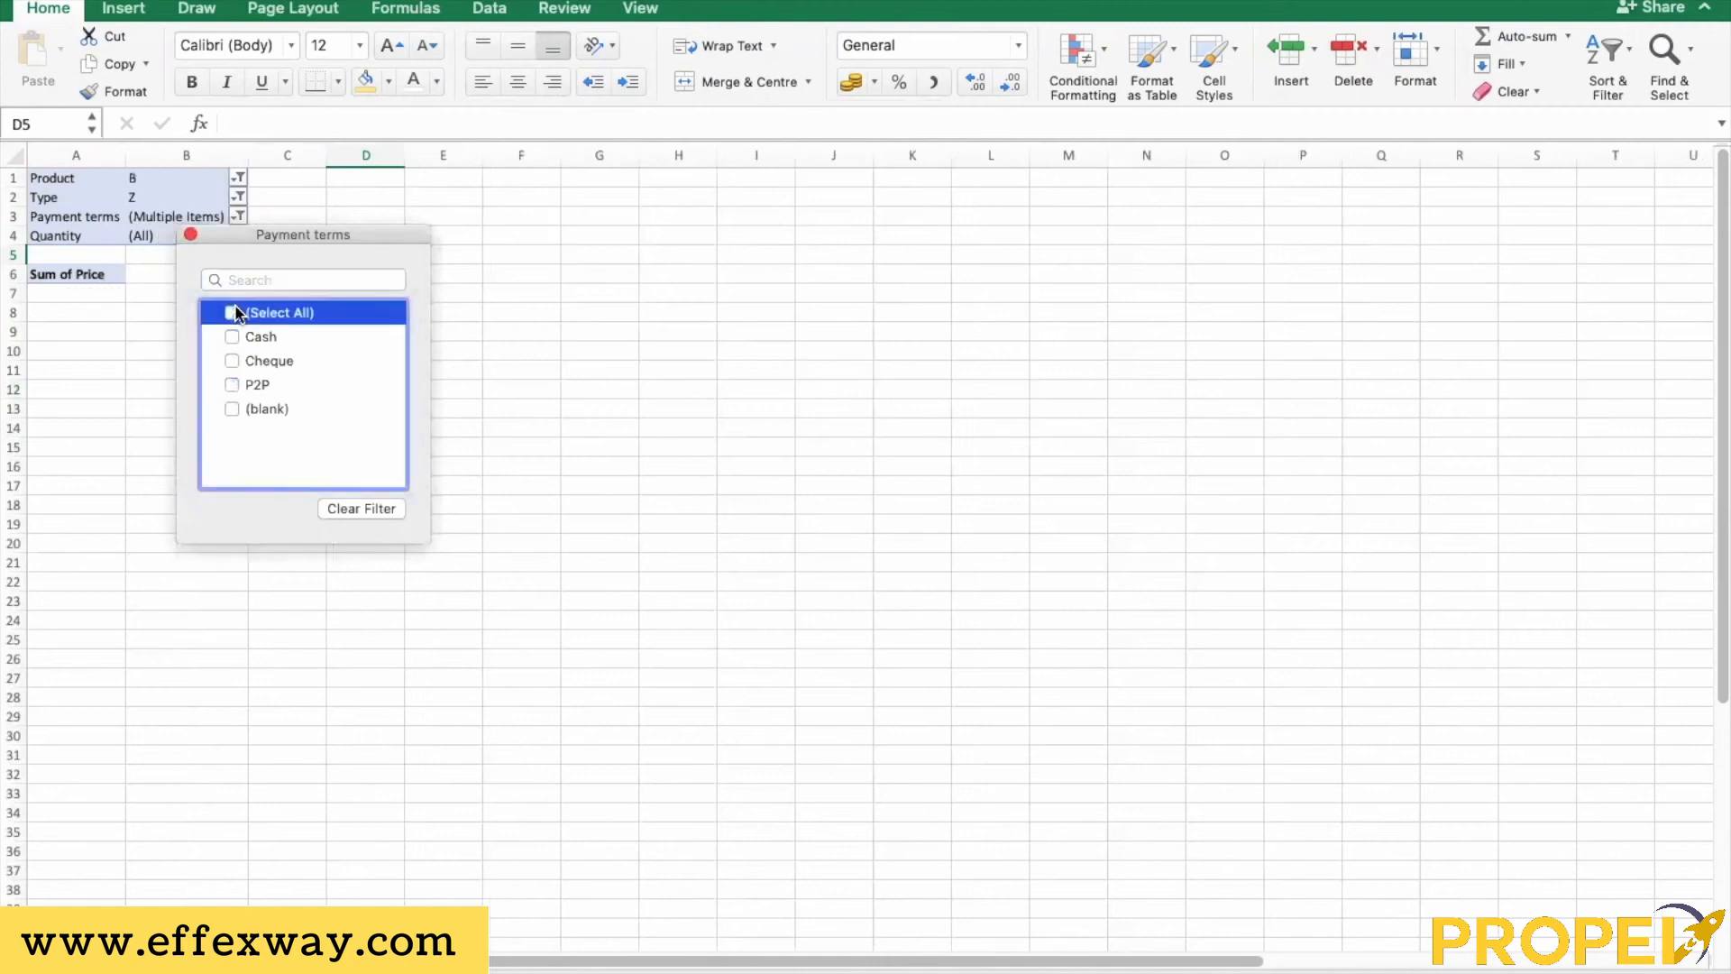
pyautogui.click(231, 385)
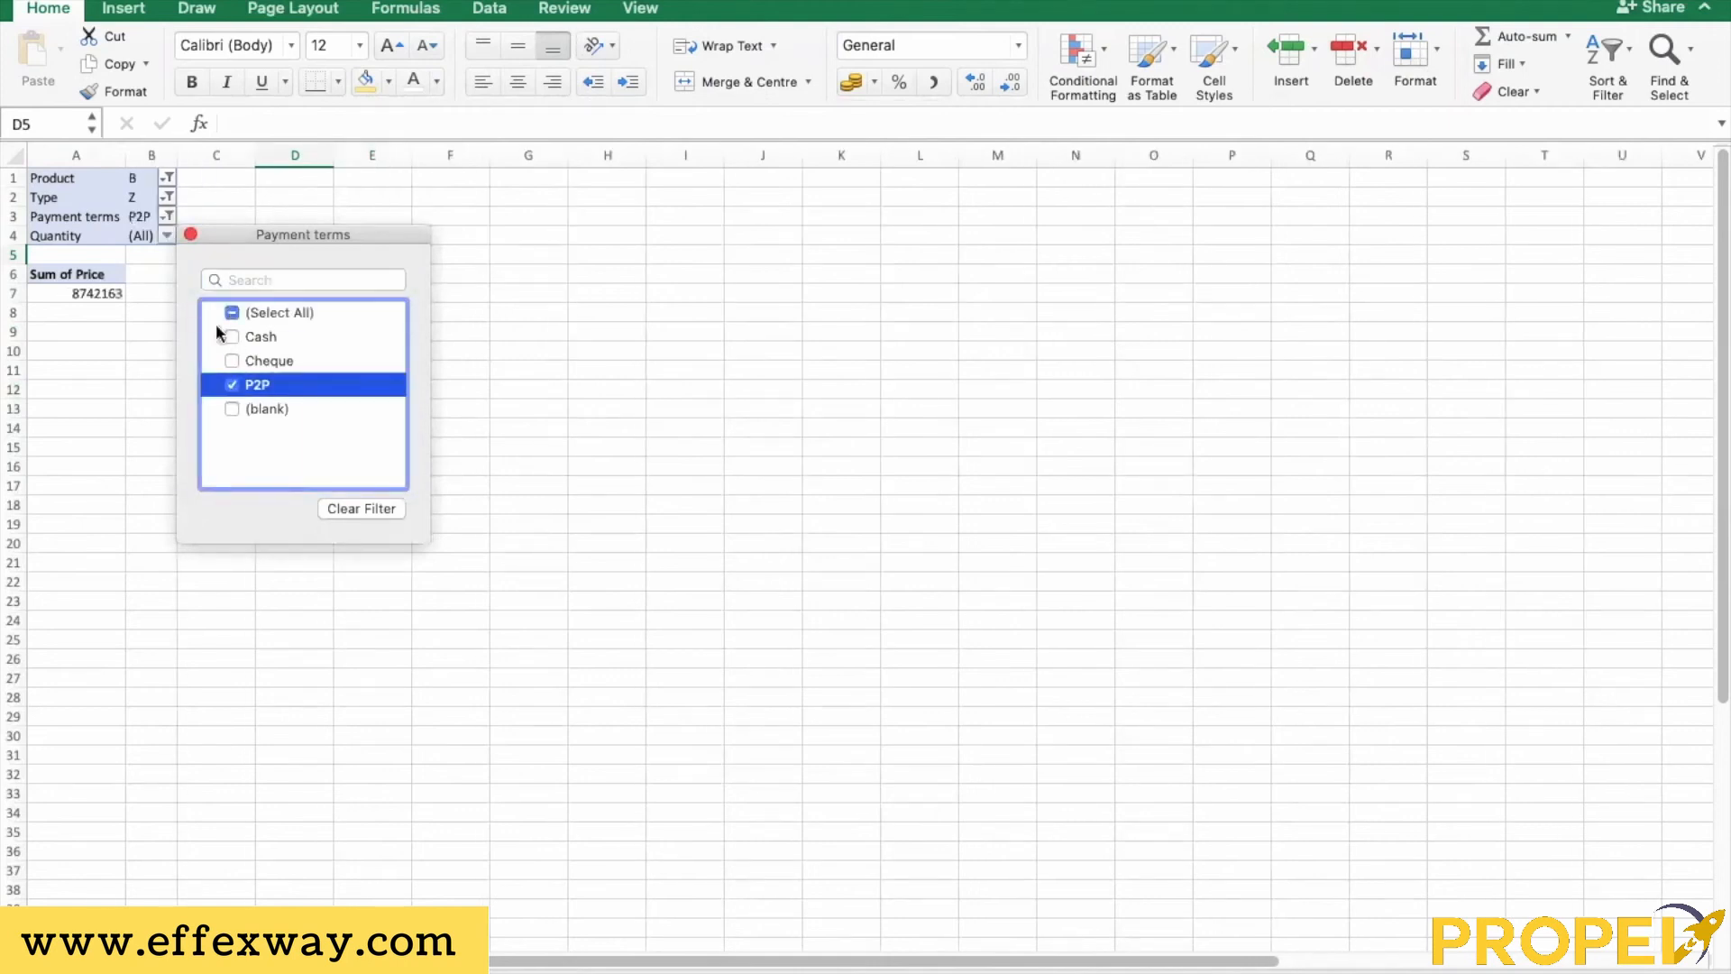
pyautogui.click(190, 235)
# Filter the pivot table's Quantity field to show only Low
pyautogui.click(165, 236)
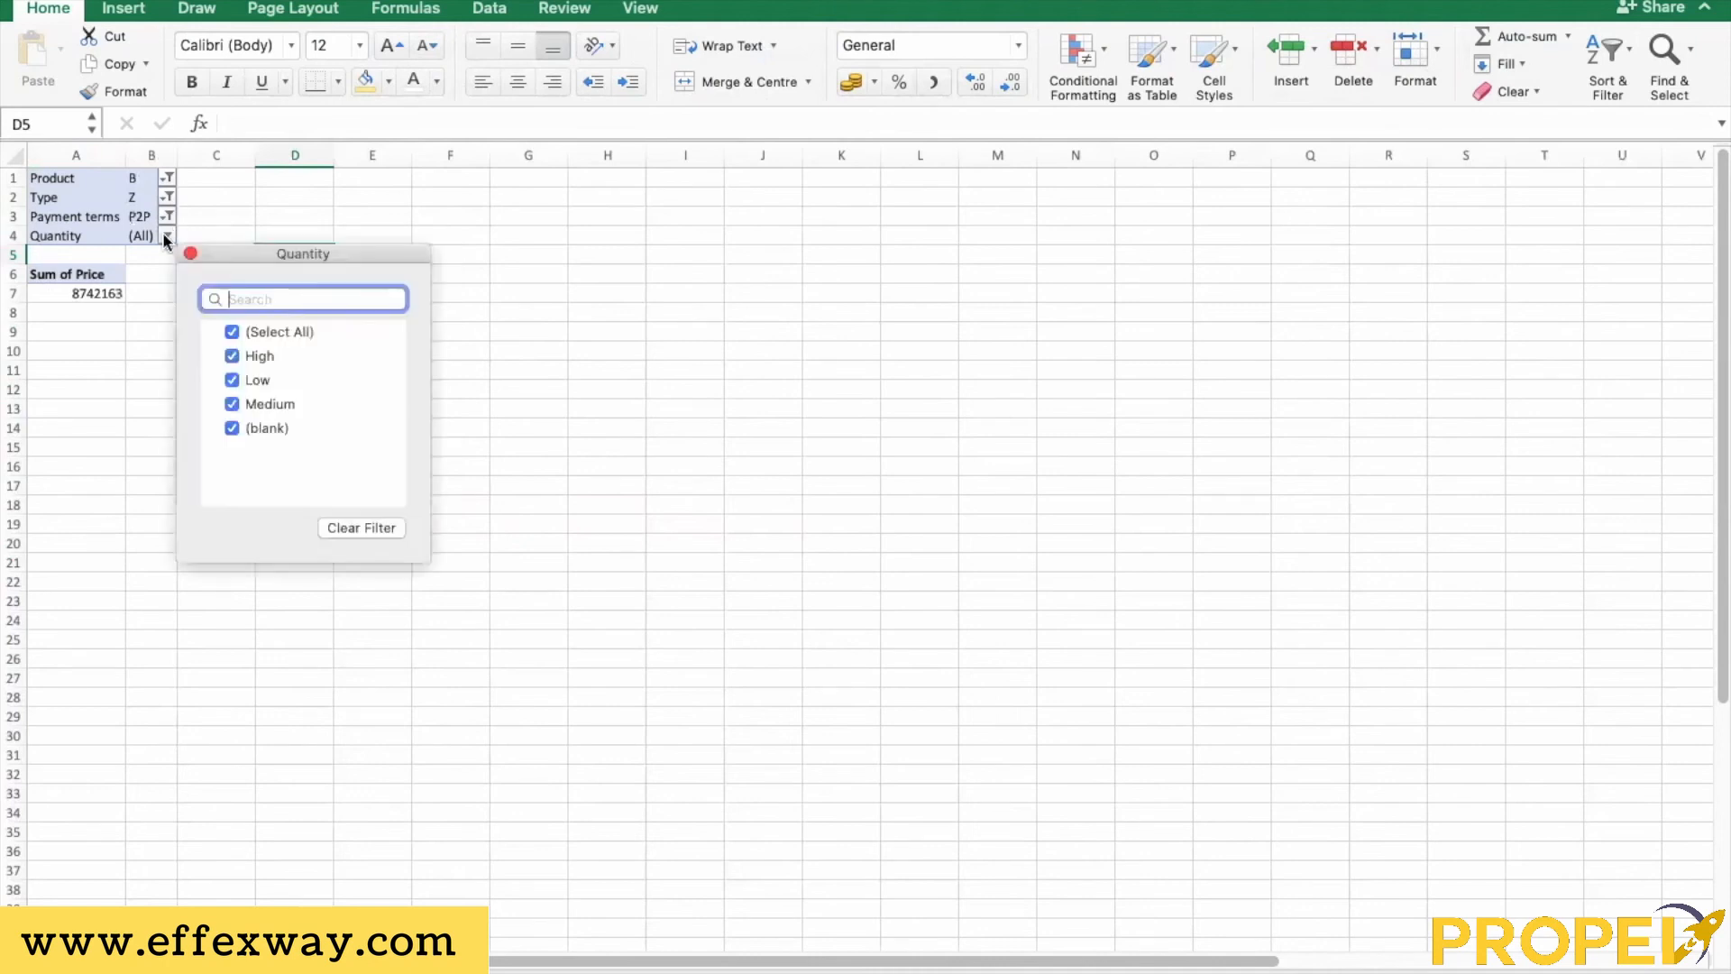
pyautogui.click(232, 333)
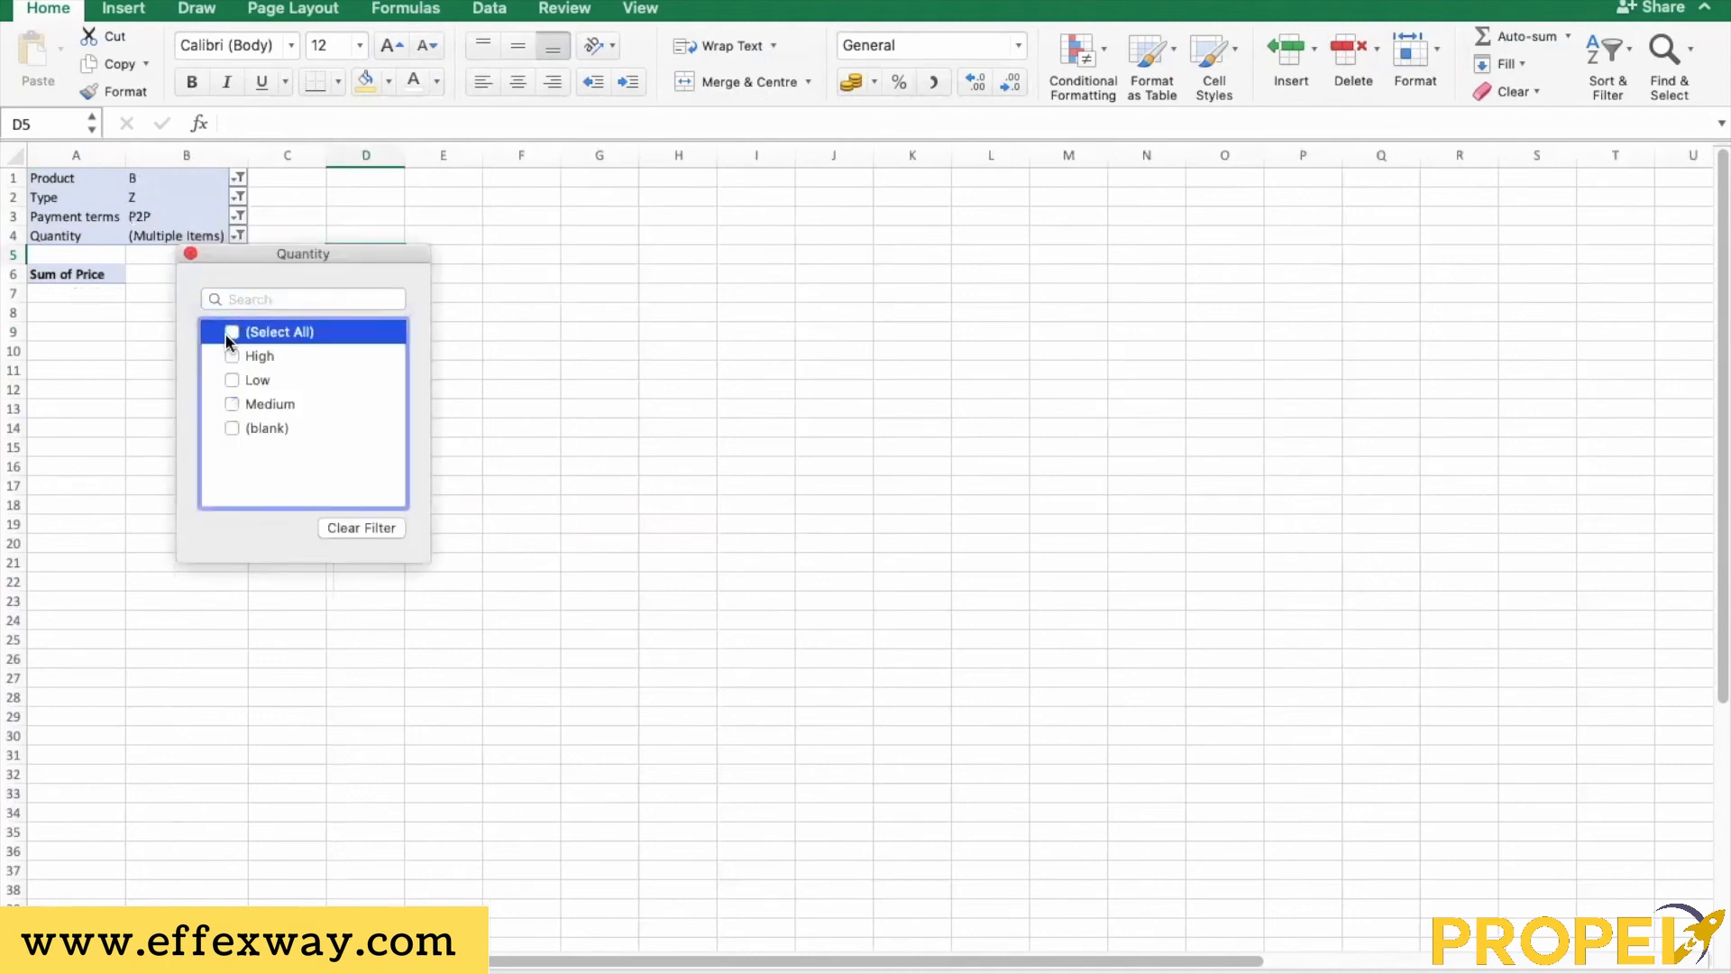
pyautogui.click(233, 380)
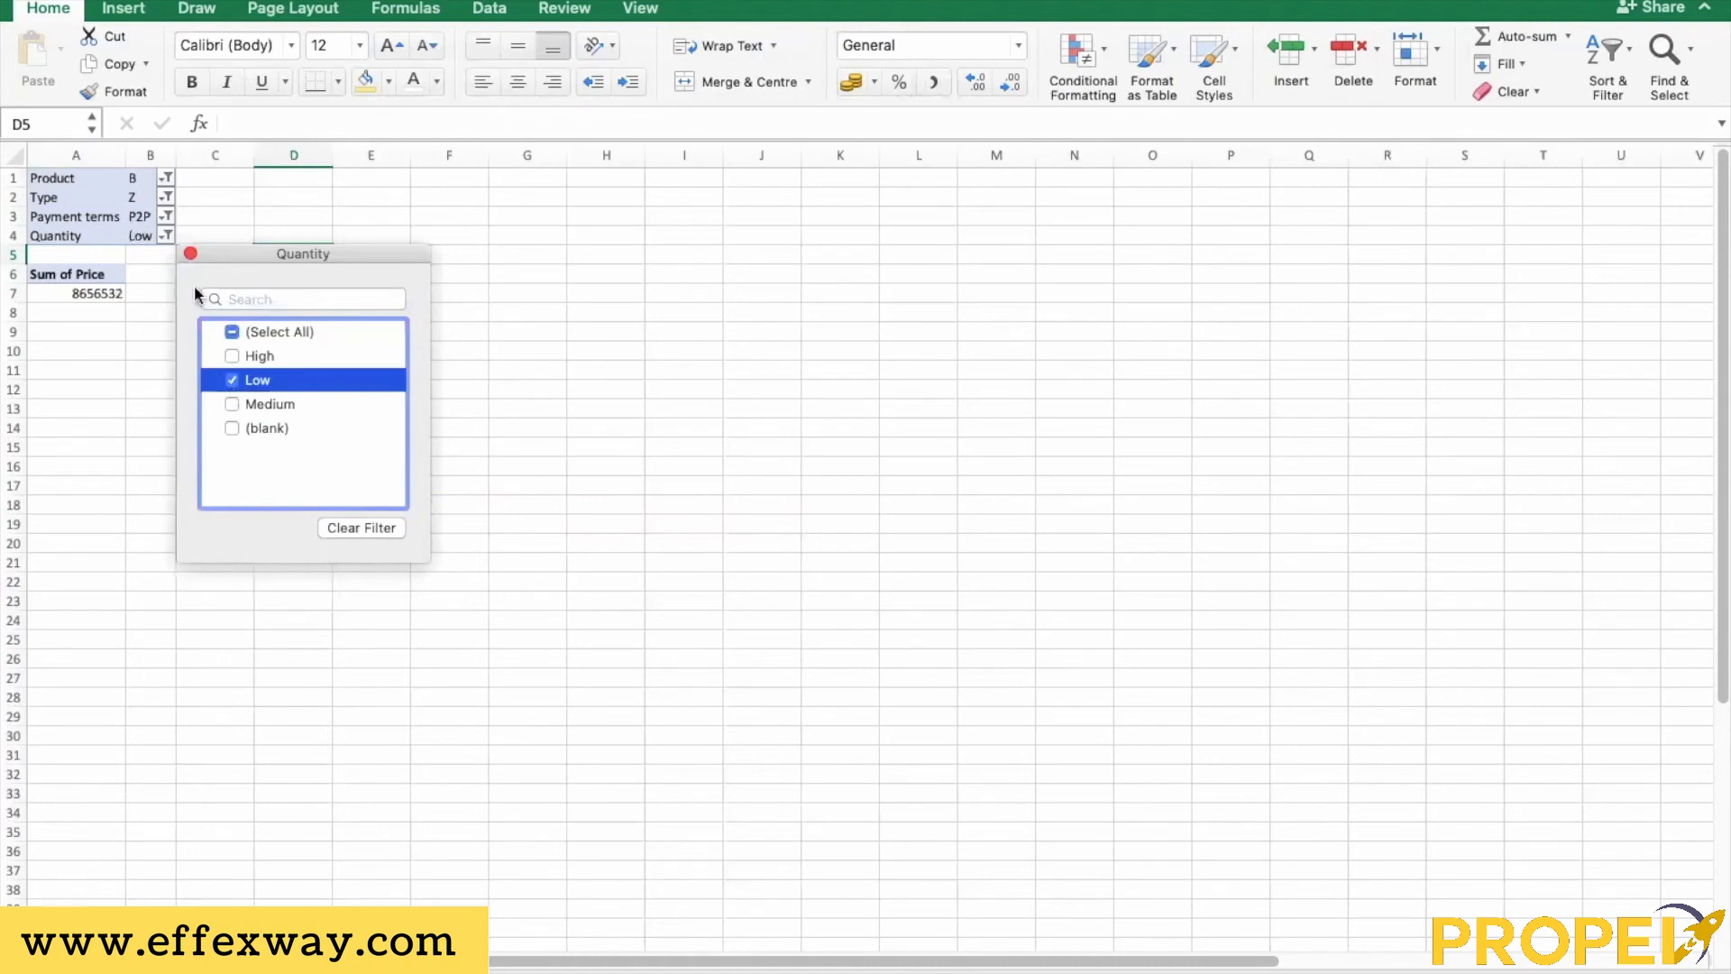
pyautogui.click(189, 254)
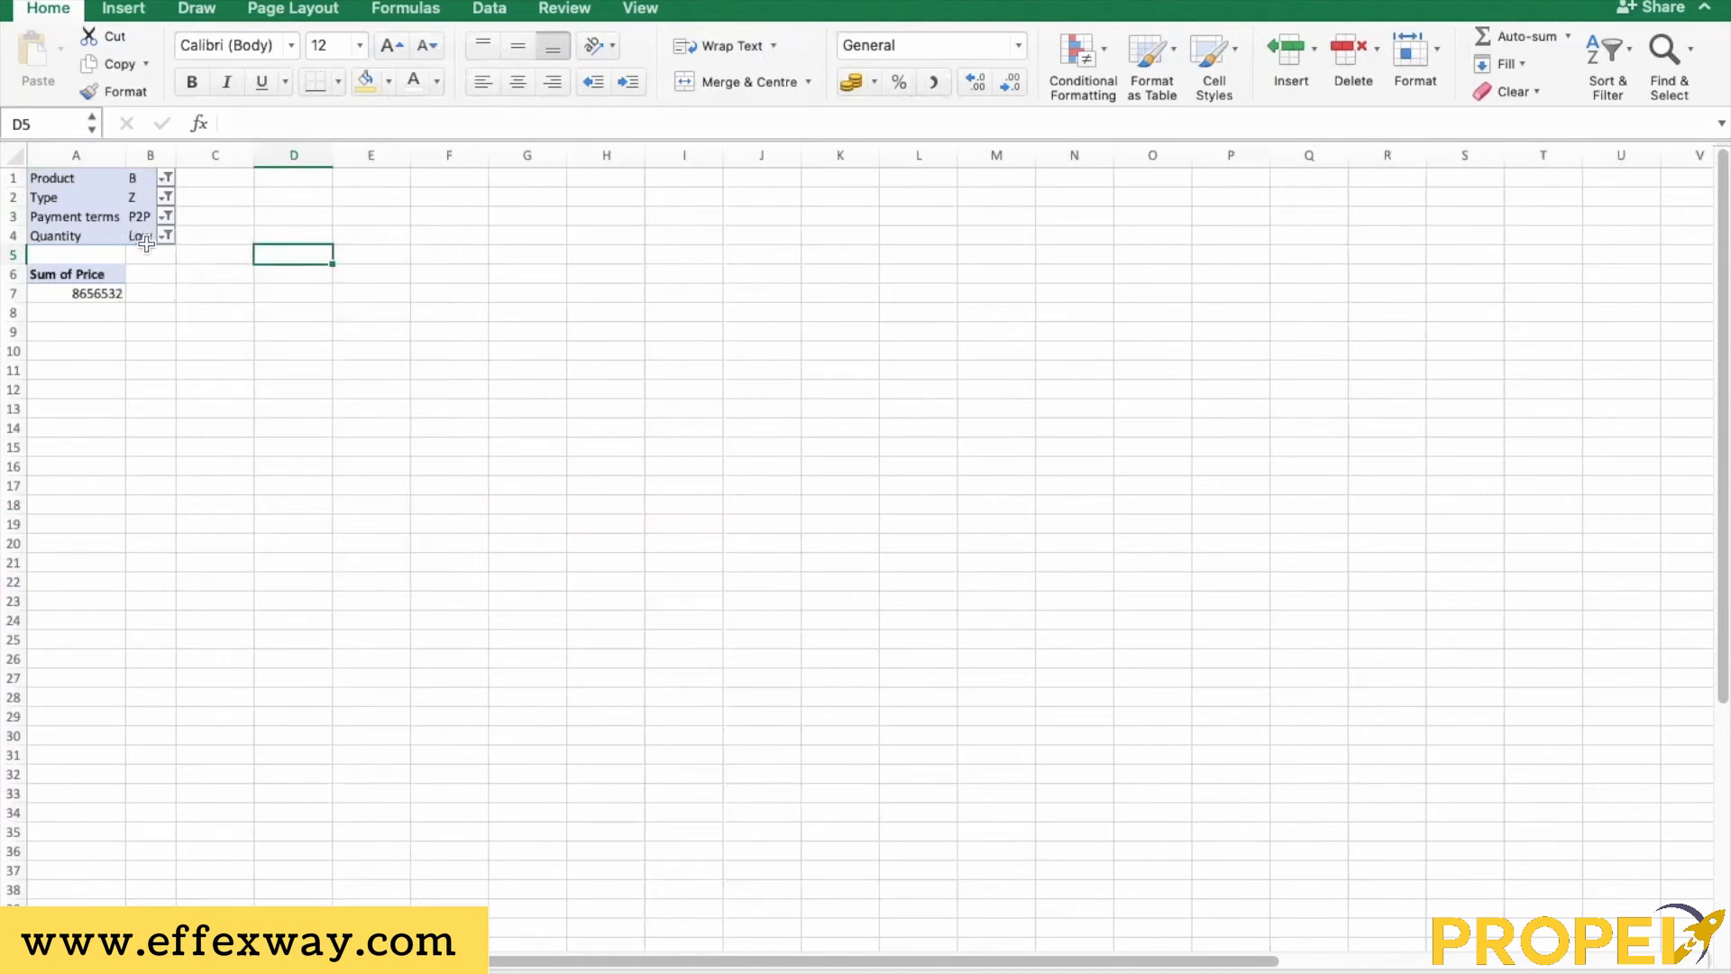
# Copy the filtered Sum of Price result in A7 and go to the full product list to compare it with the source data
pyautogui.click(108, 294)
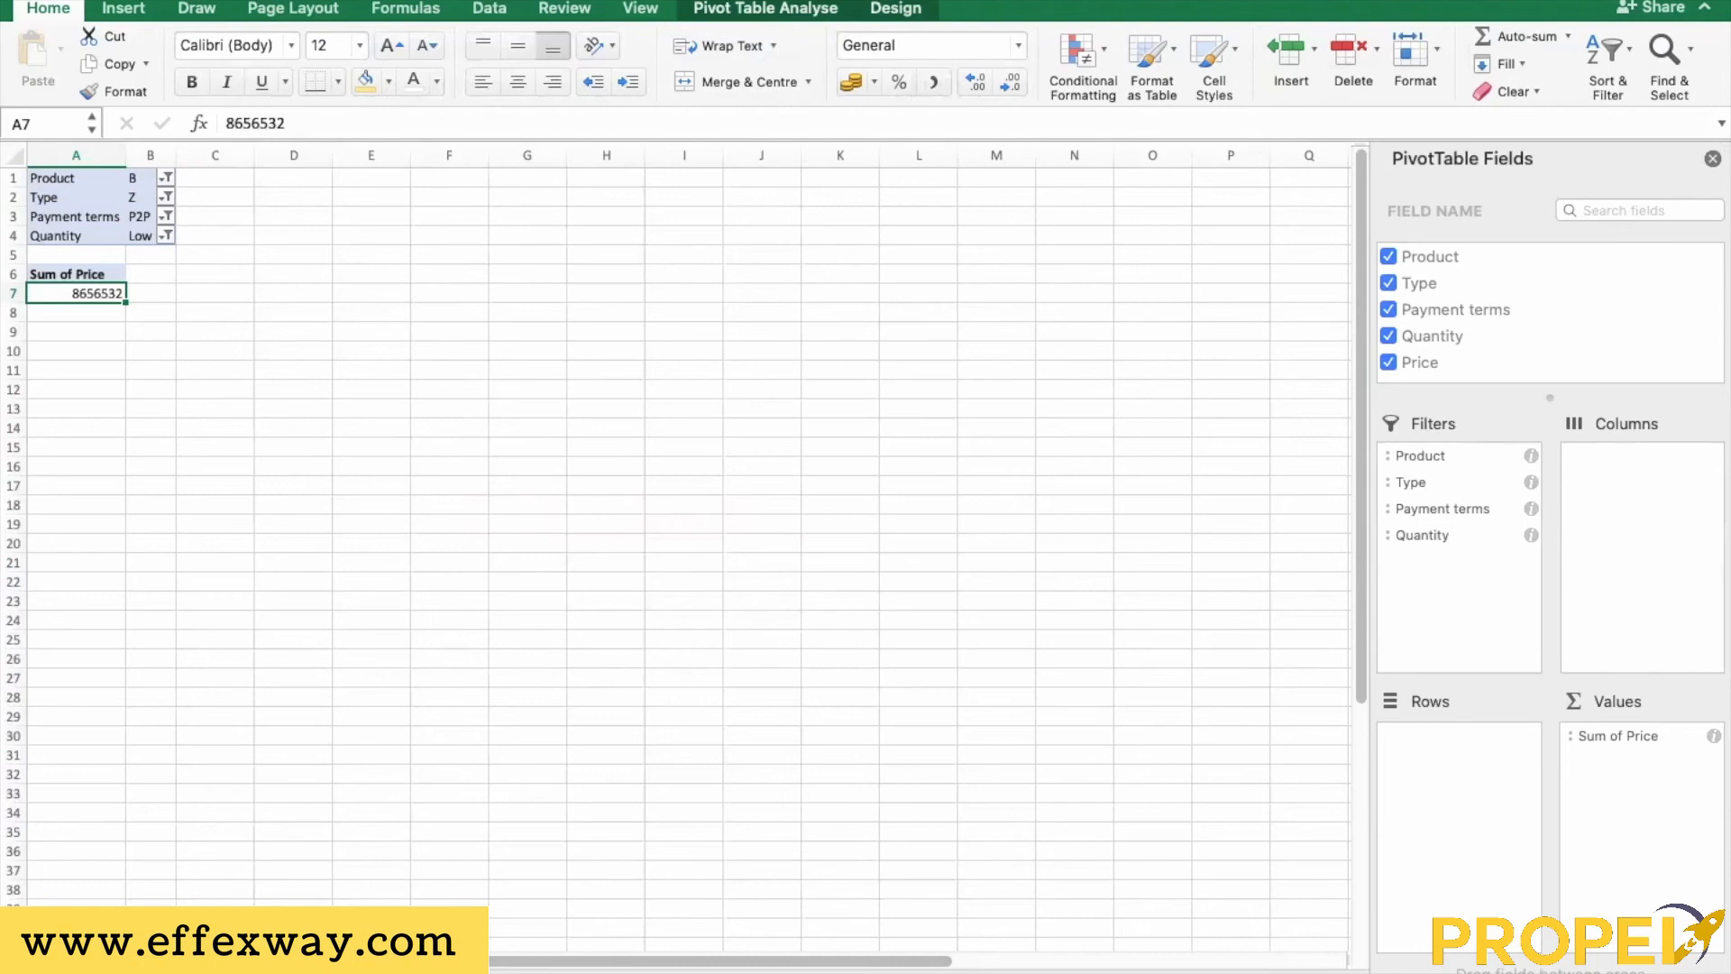
pyautogui.press('super+c')
pyautogui.hotkey('ctrl', 'pagedown')
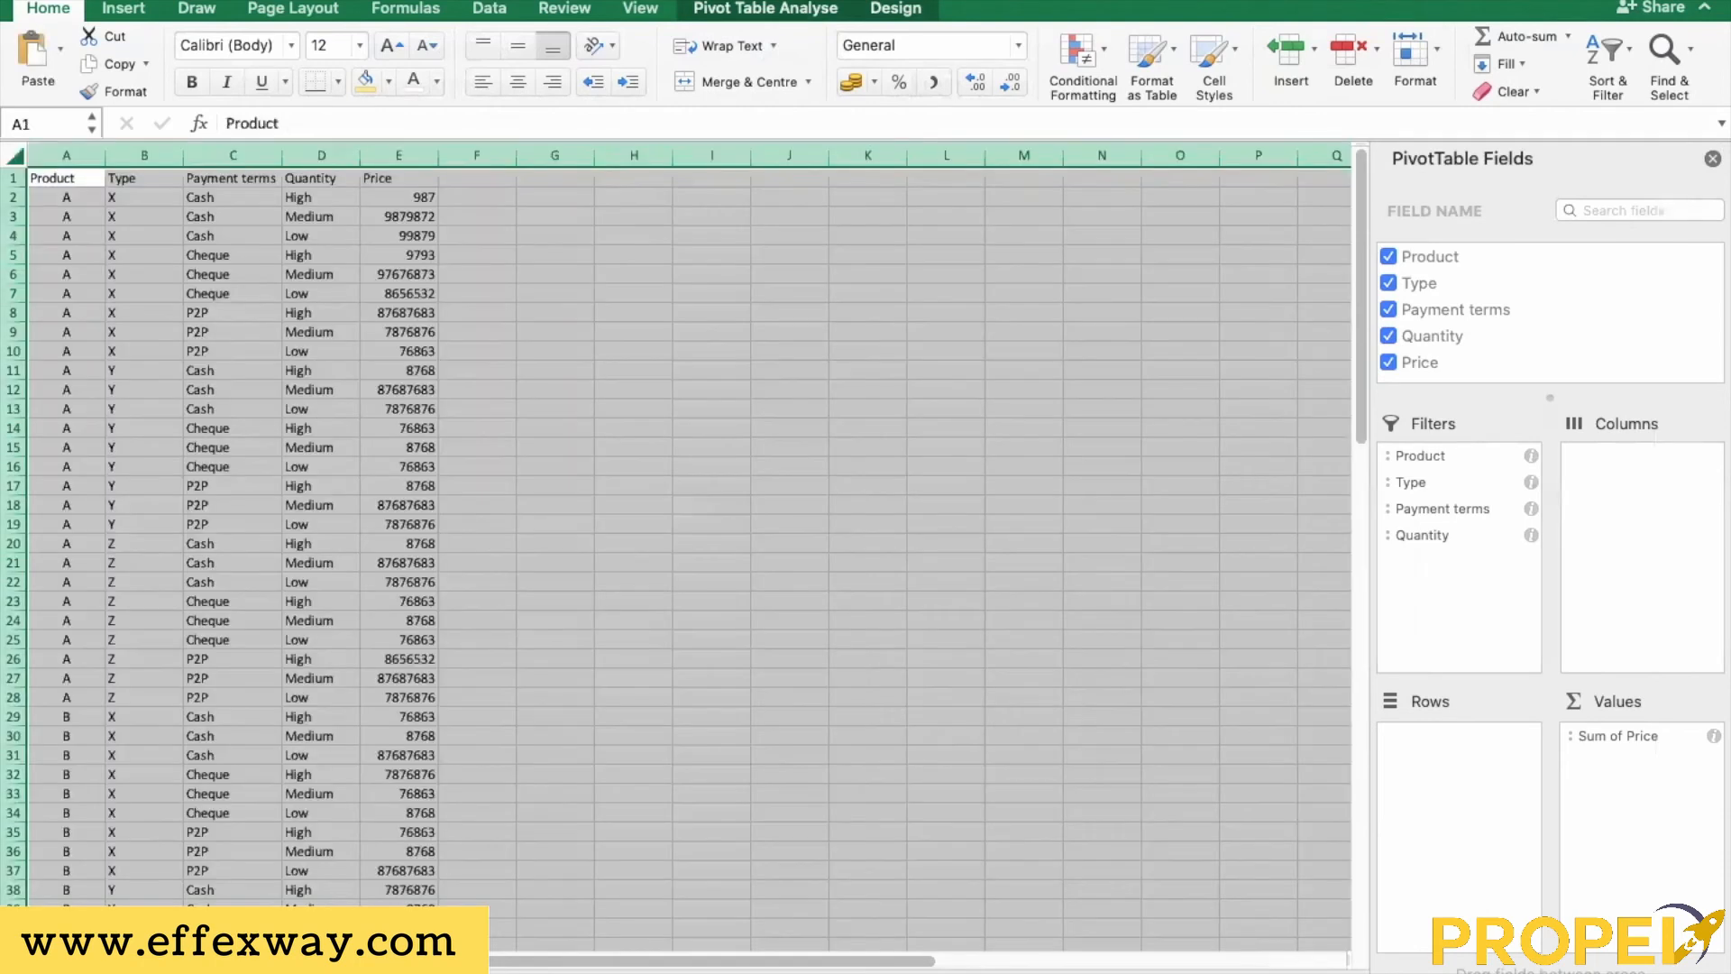
pyautogui.click(798, 420)
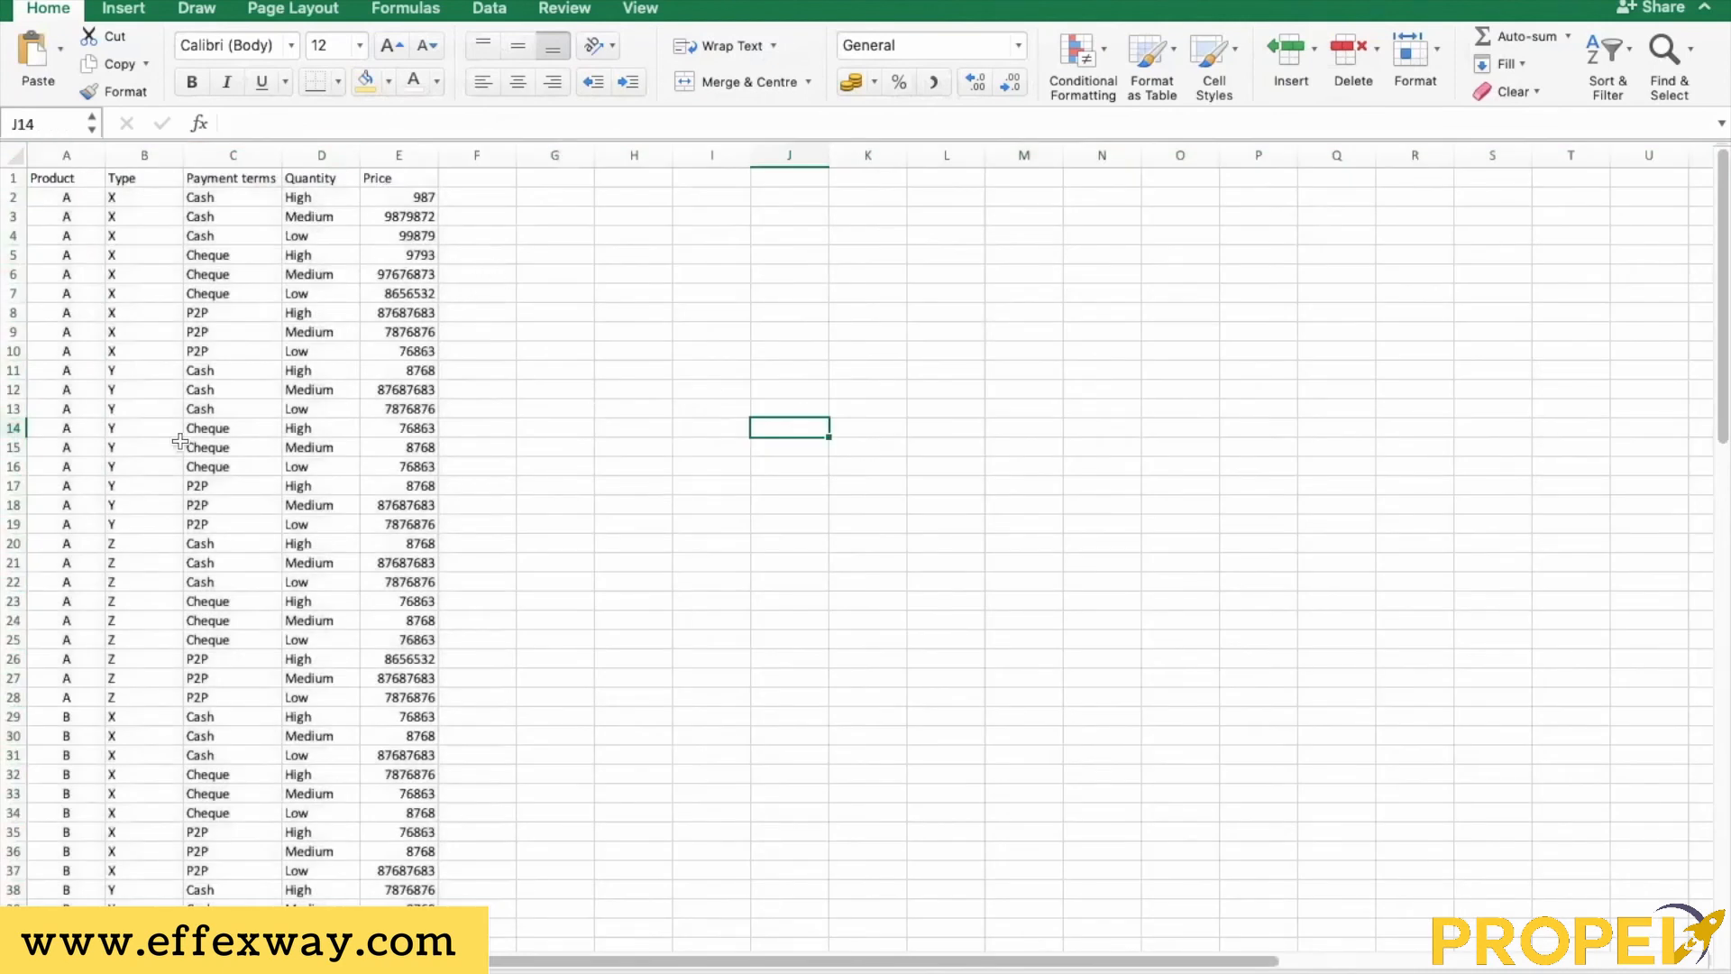
pyautogui.hotkey('ctrl', 'pageup')
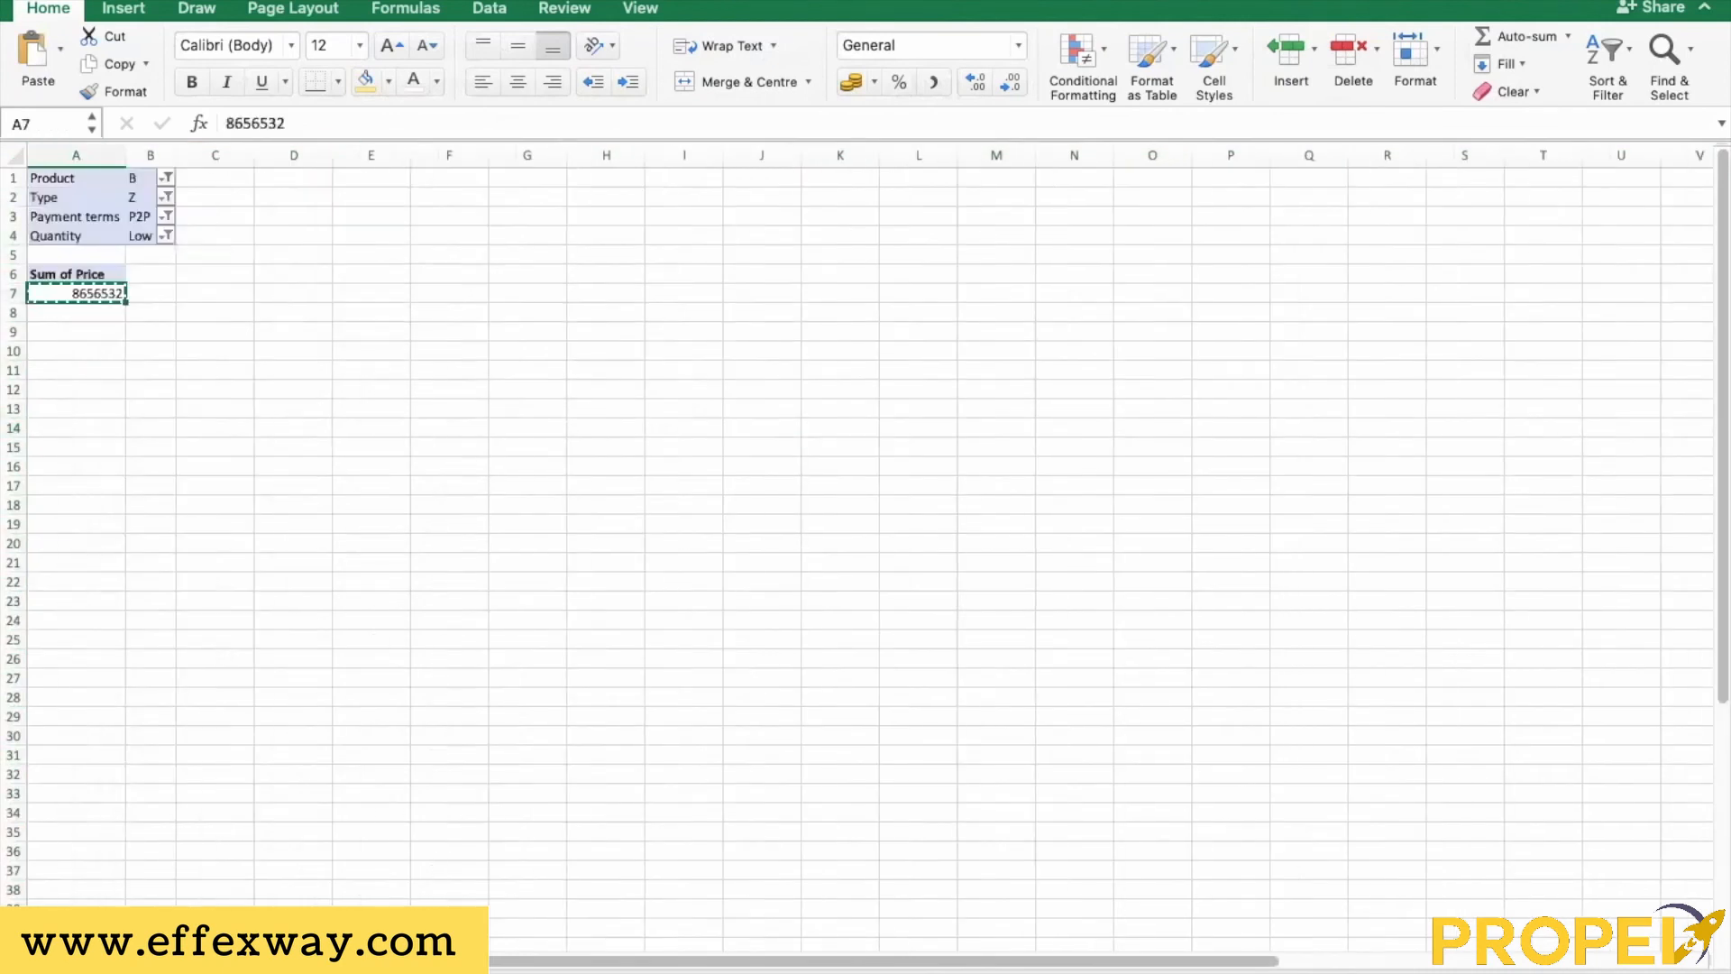
pyautogui.hotkey('ctrl', 'pagedown')
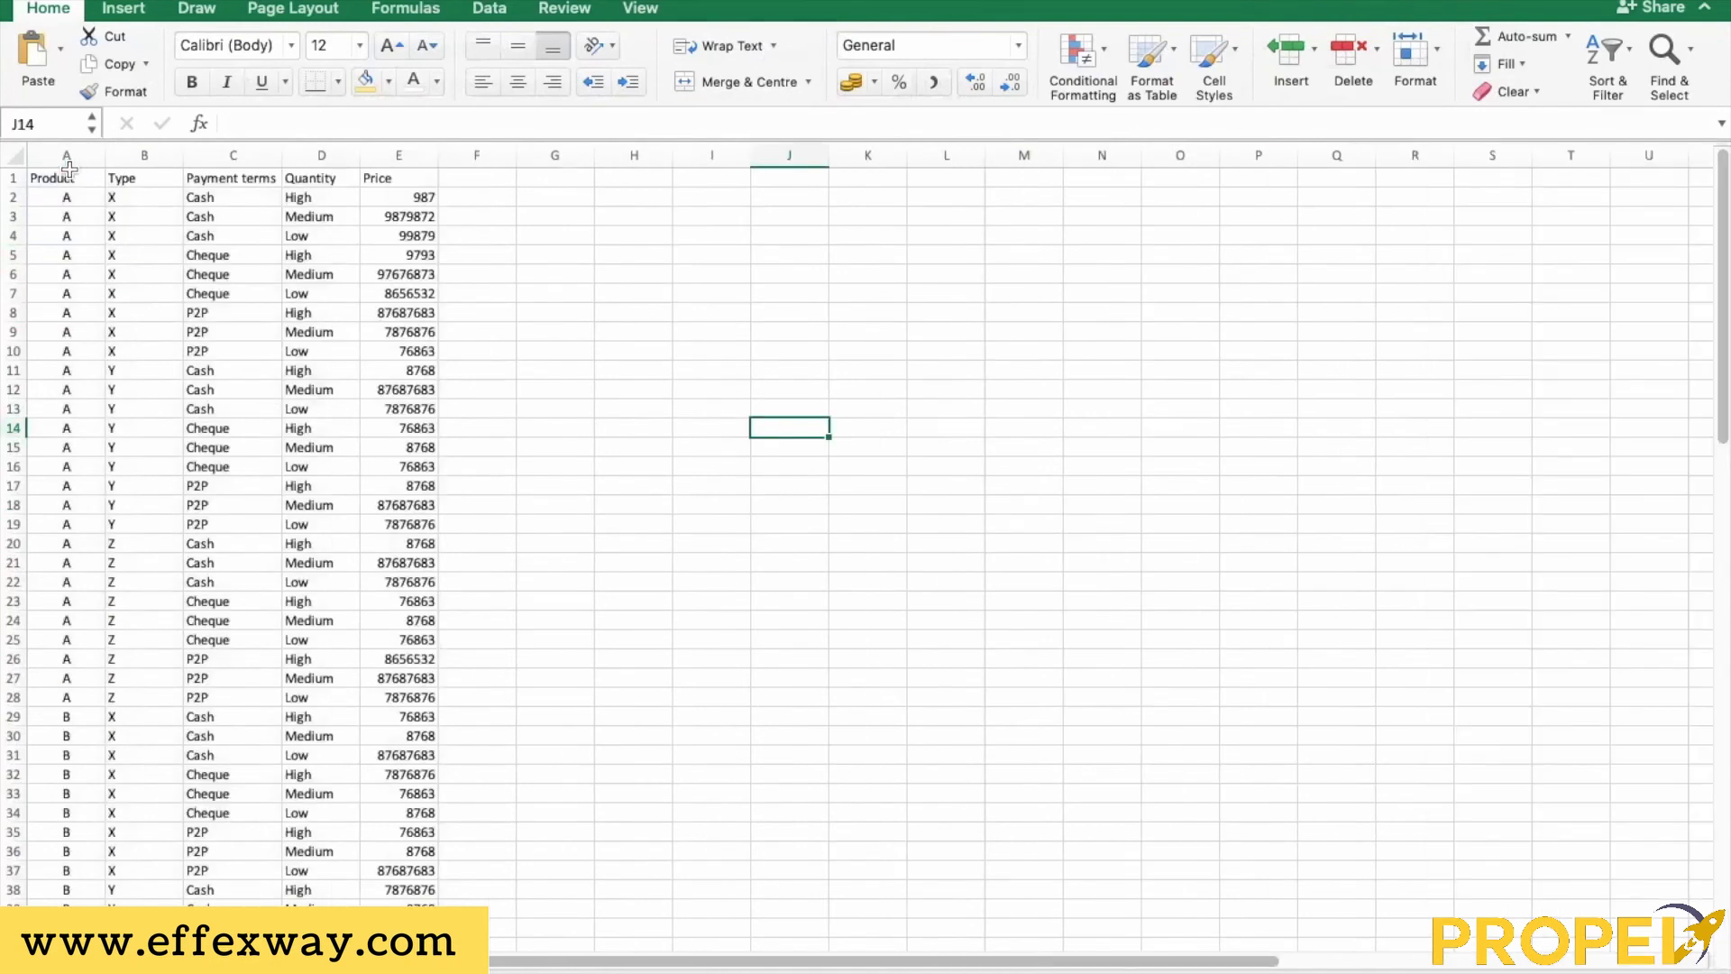
# Turn on filtering for the product list's header row and show only rows with Product B
pyautogui.click(66, 173)
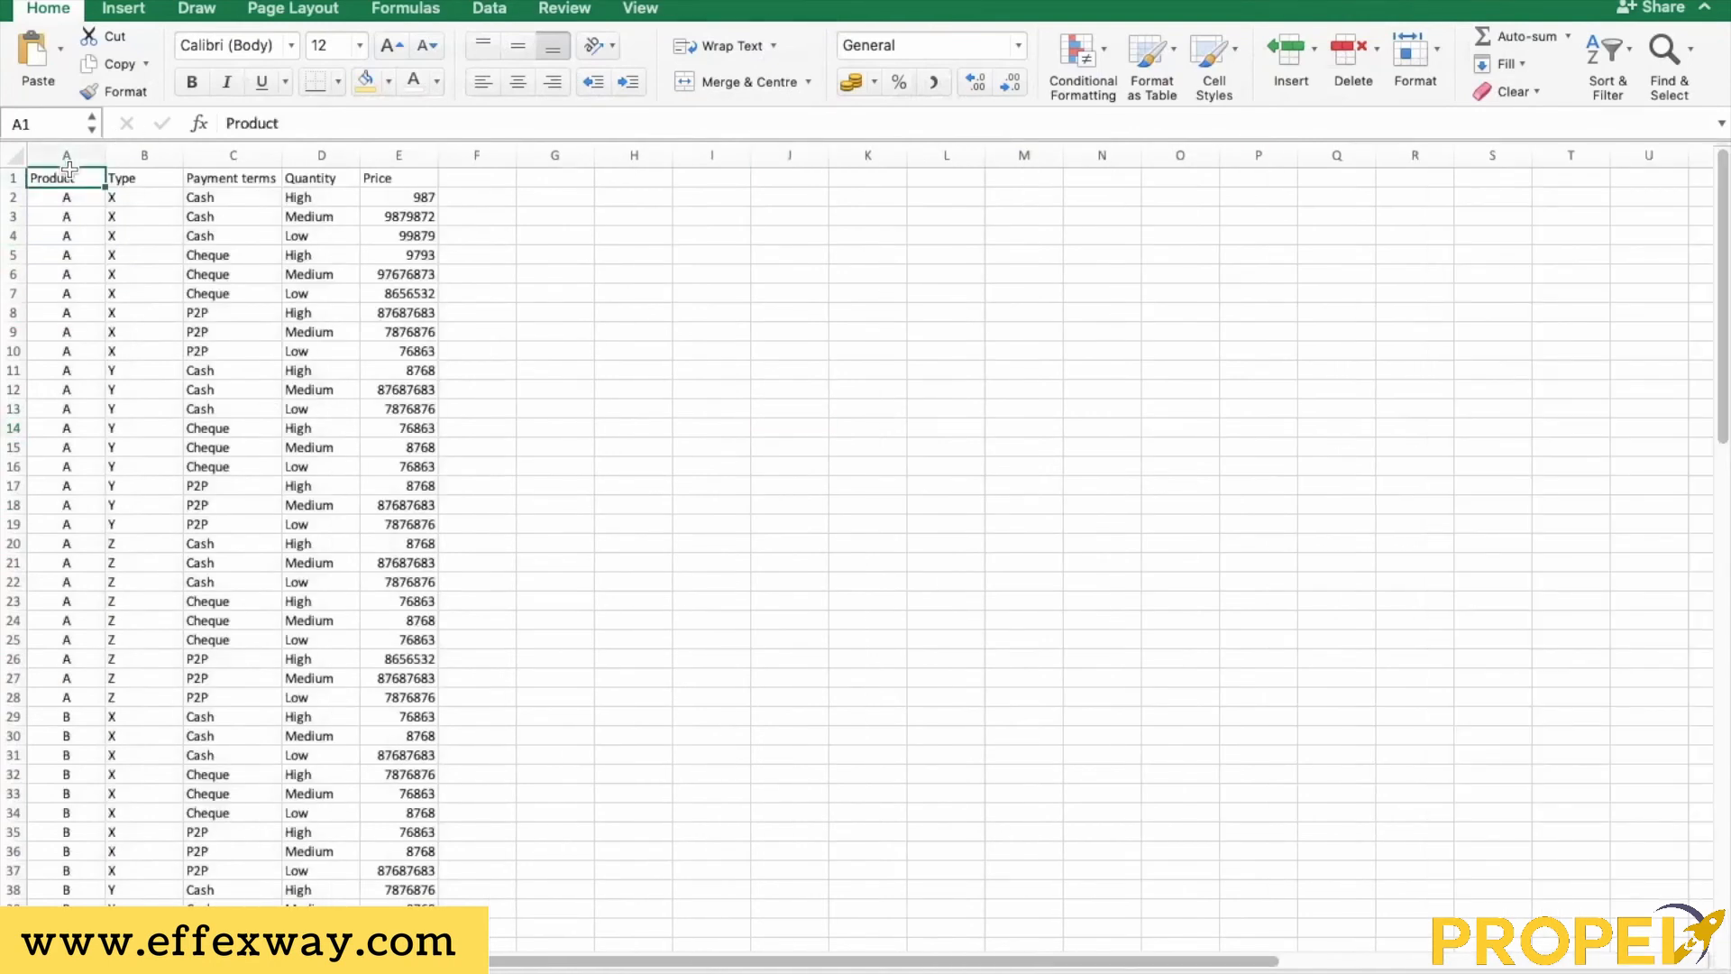
pyautogui.click(489, 8)
pyautogui.click(533, 63)
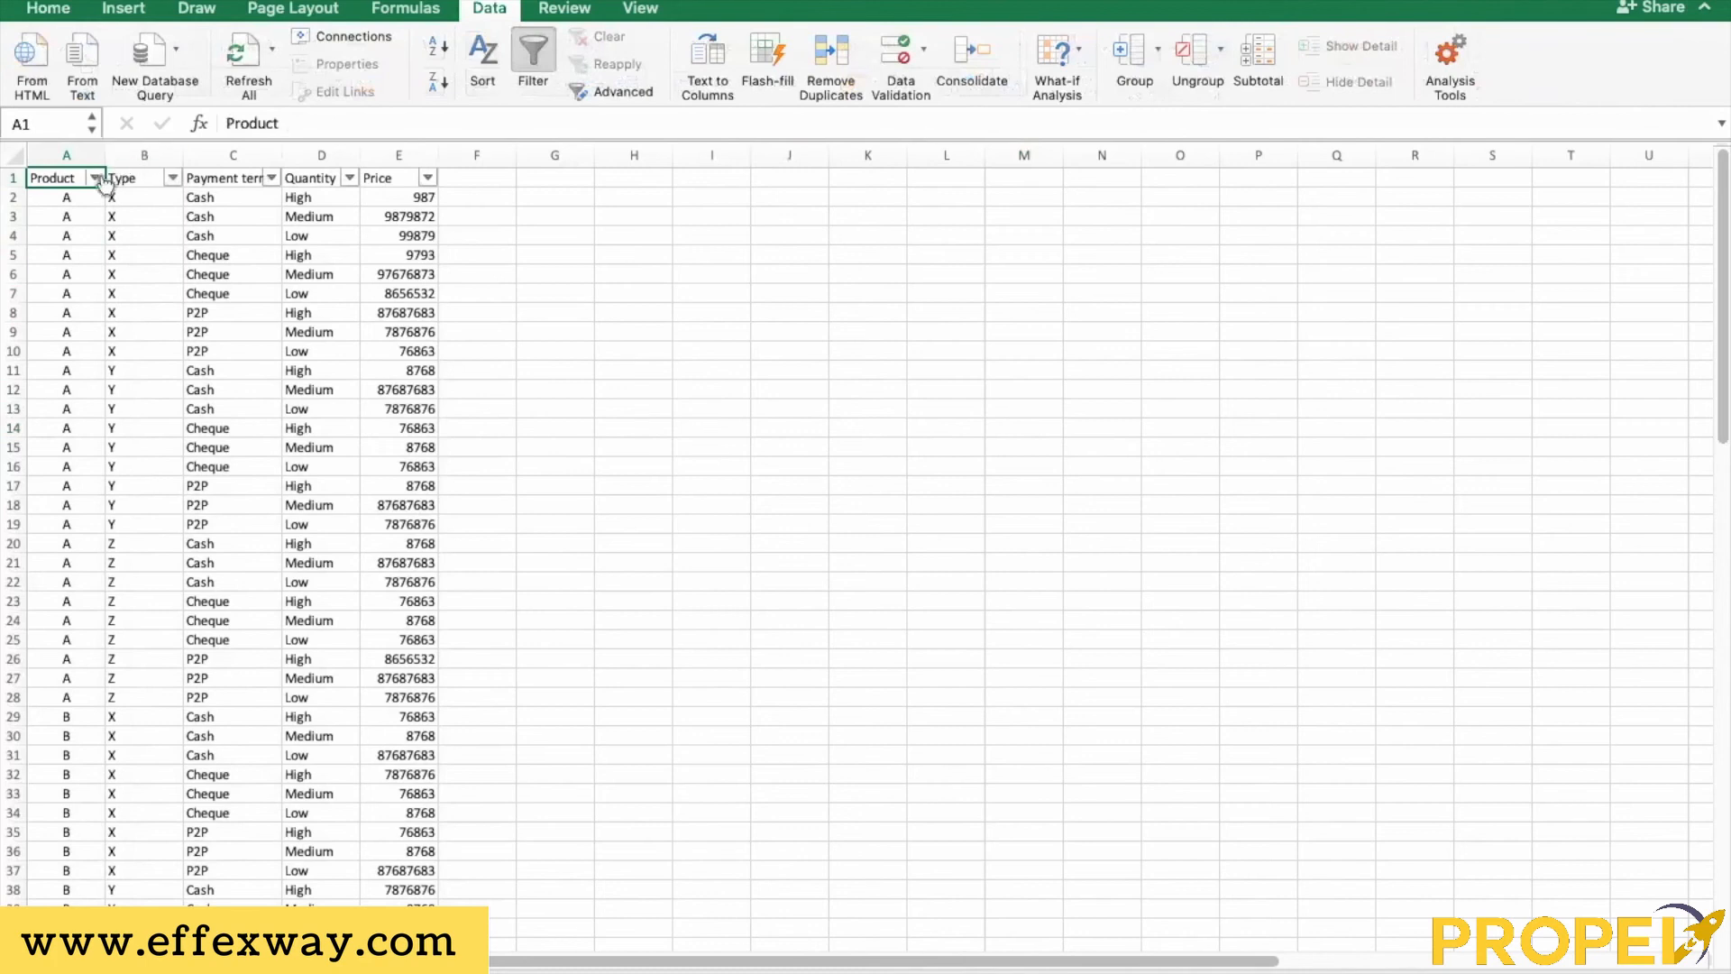
pyautogui.click(95, 177)
pyautogui.click(161, 446)
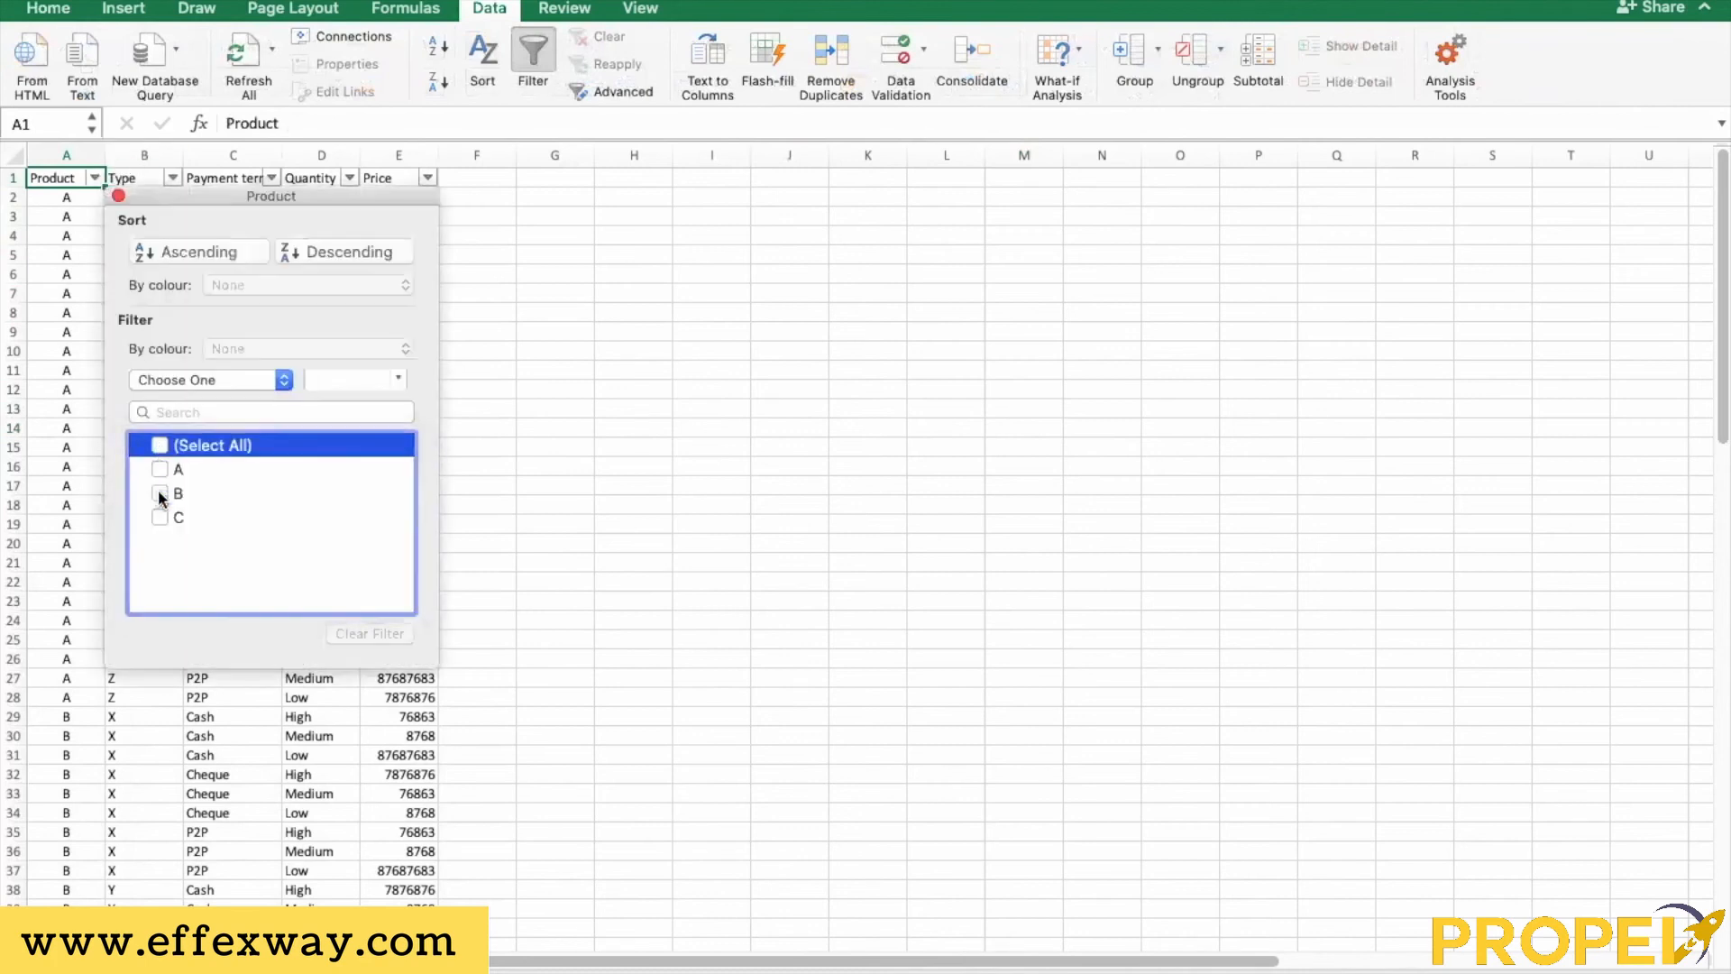
pyautogui.click(160, 493)
pyautogui.click(120, 196)
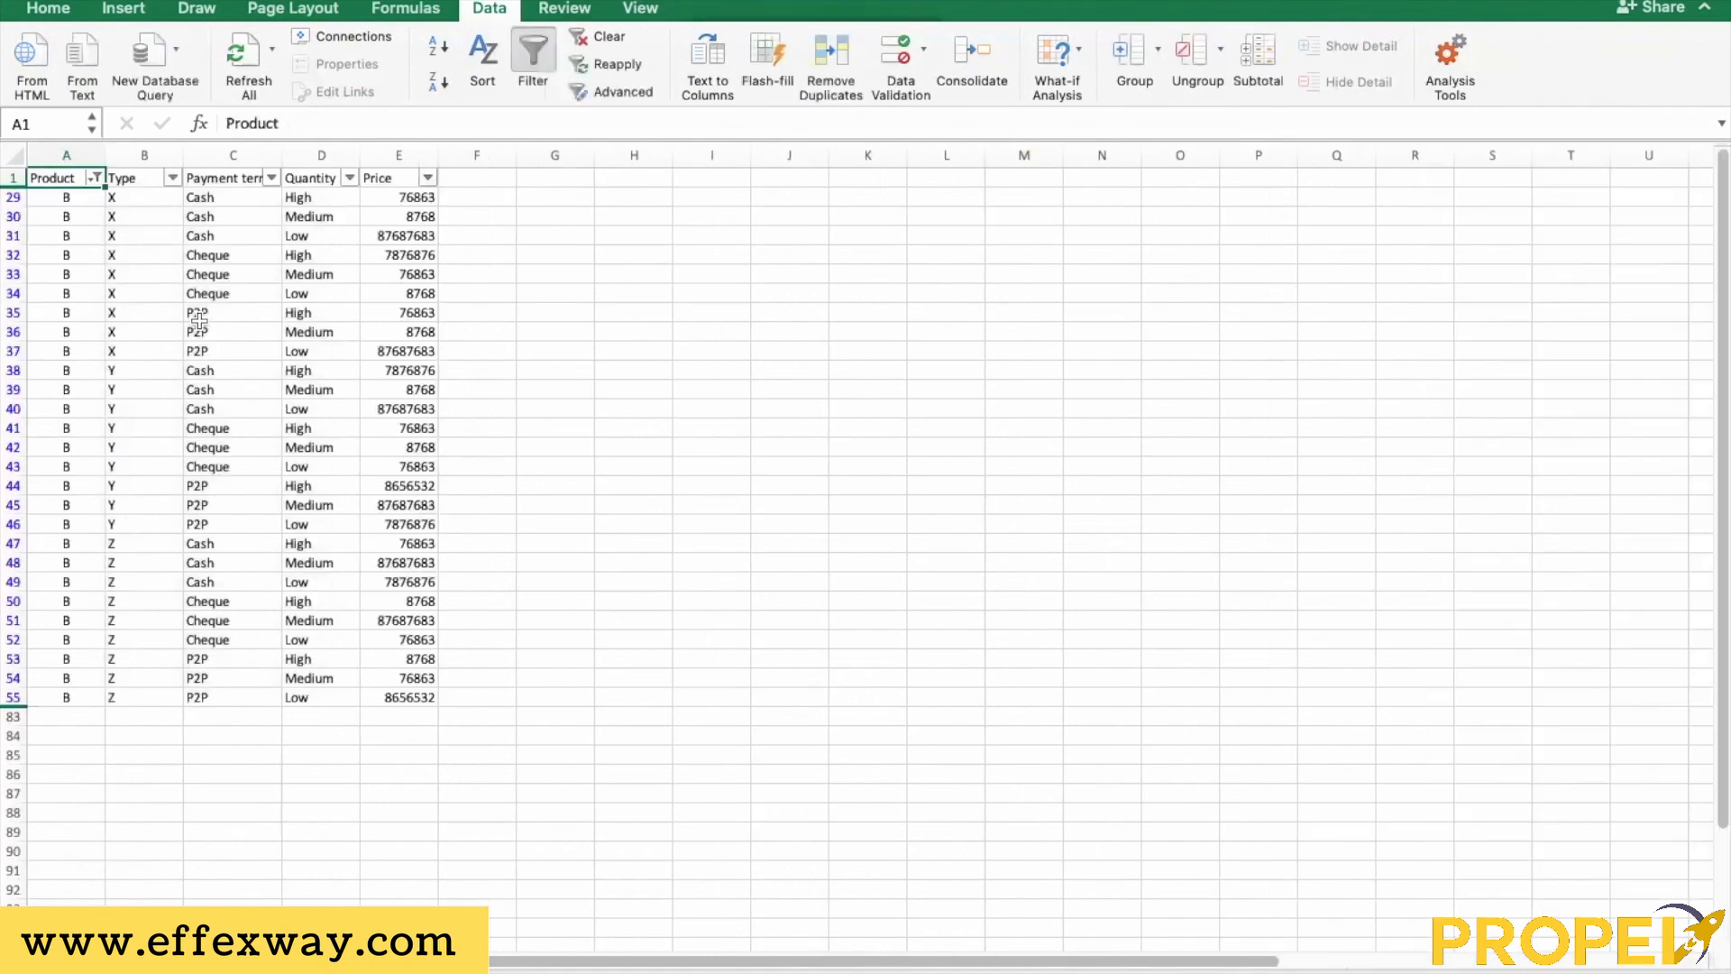
# Filter the product list's Type column to show only Z
pyautogui.click(173, 177)
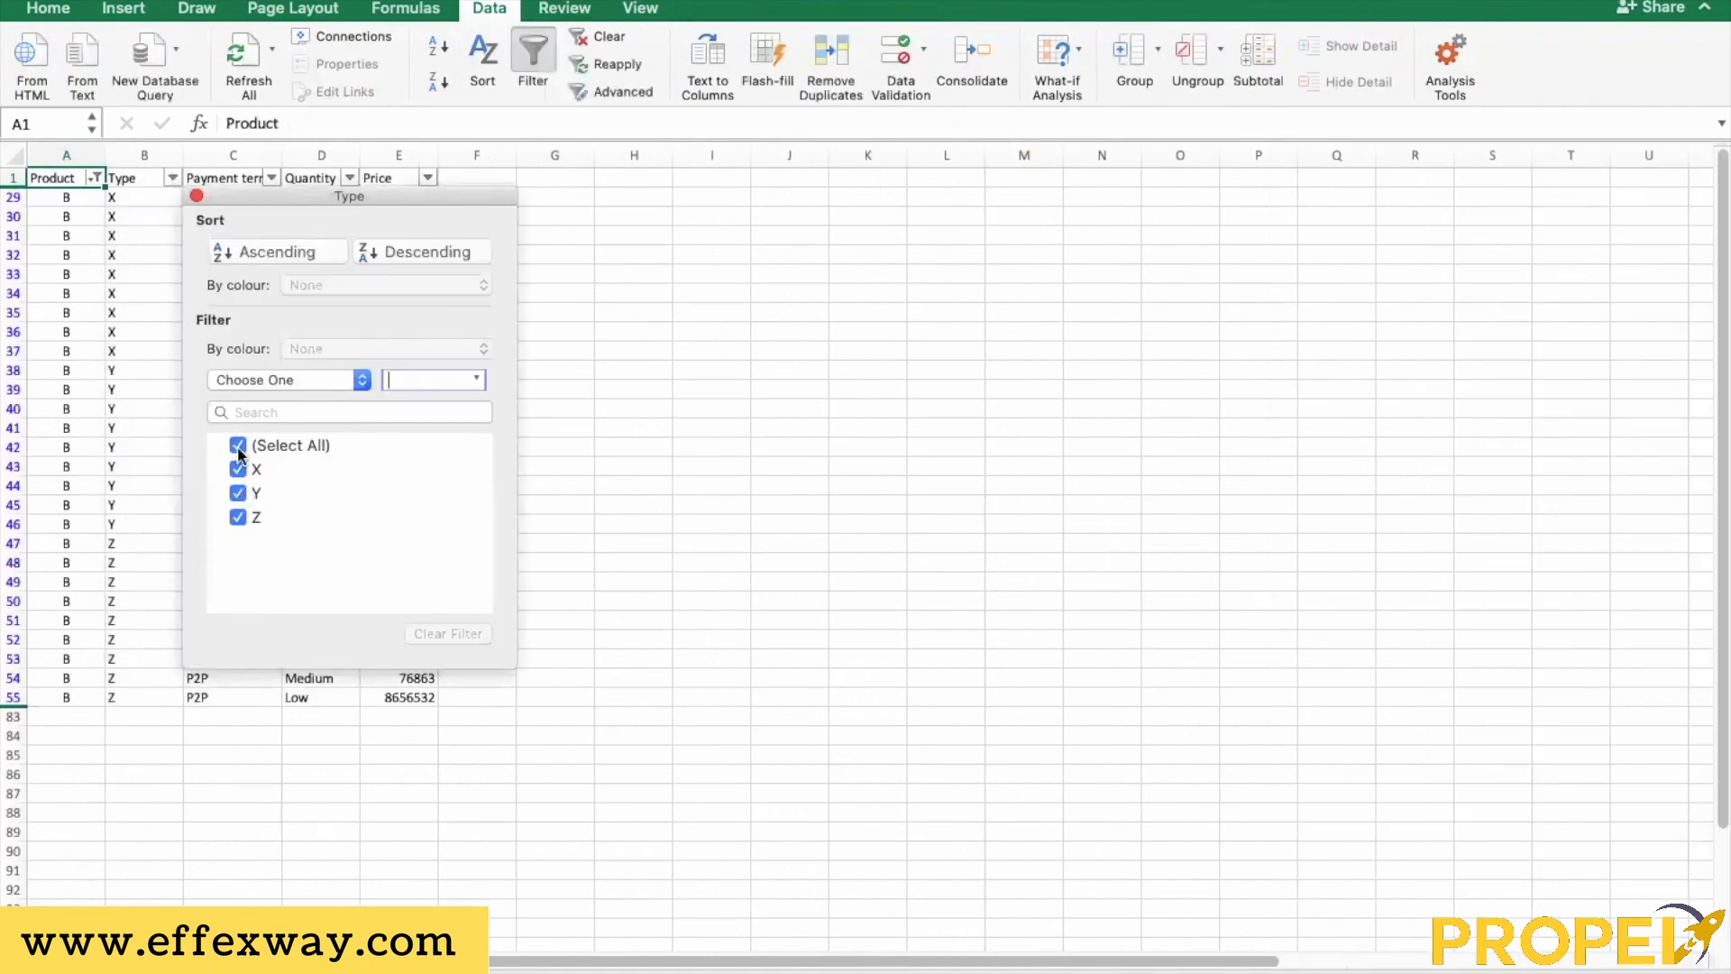
pyautogui.click(237, 446)
pyautogui.click(238, 516)
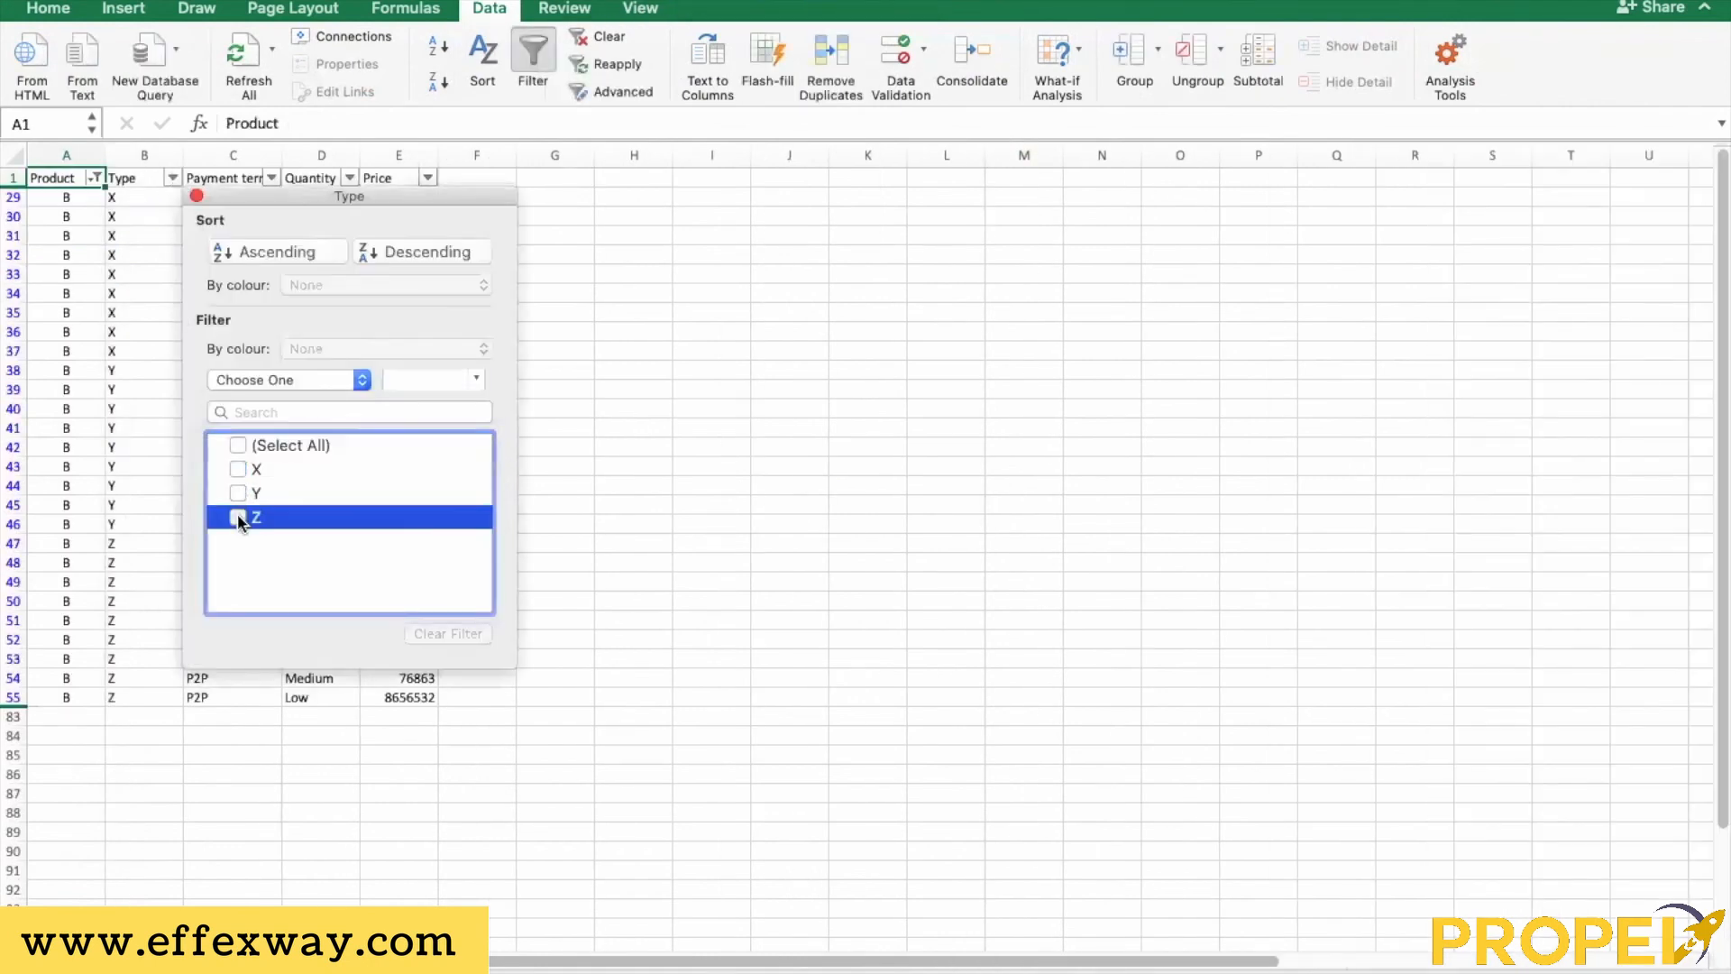
pyautogui.click(197, 195)
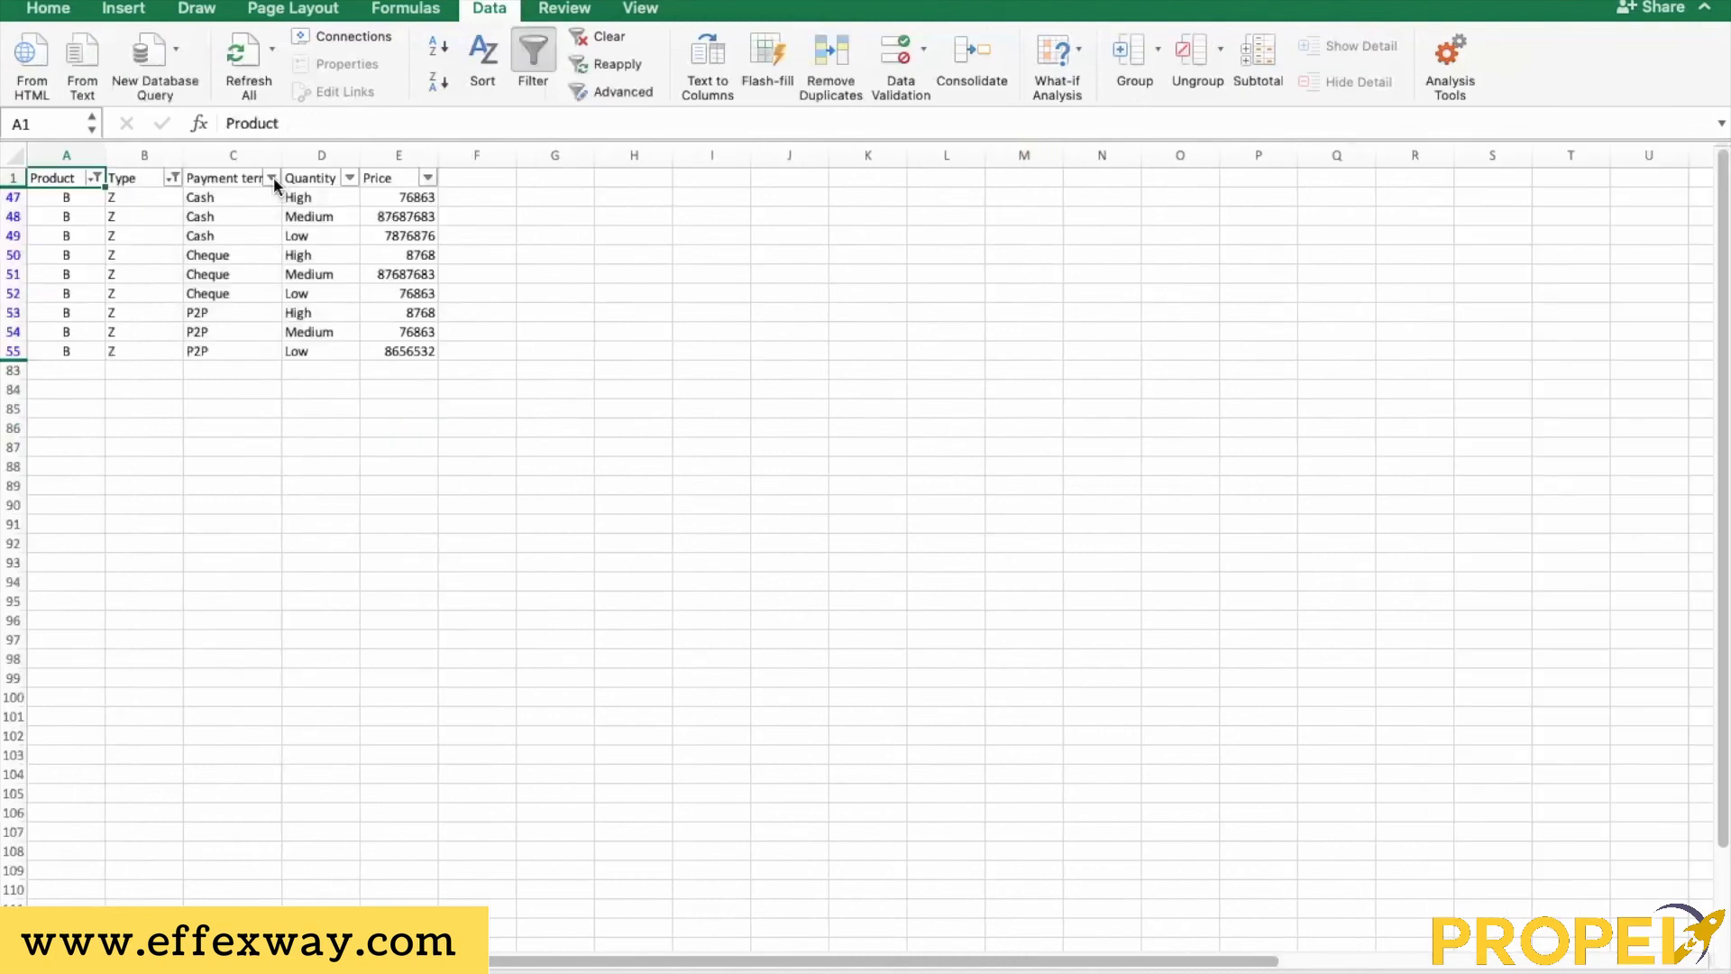
# Filter the product list's Payment terms column to show only P2P
pyautogui.click(271, 177)
pyautogui.click(336, 446)
pyautogui.click(336, 518)
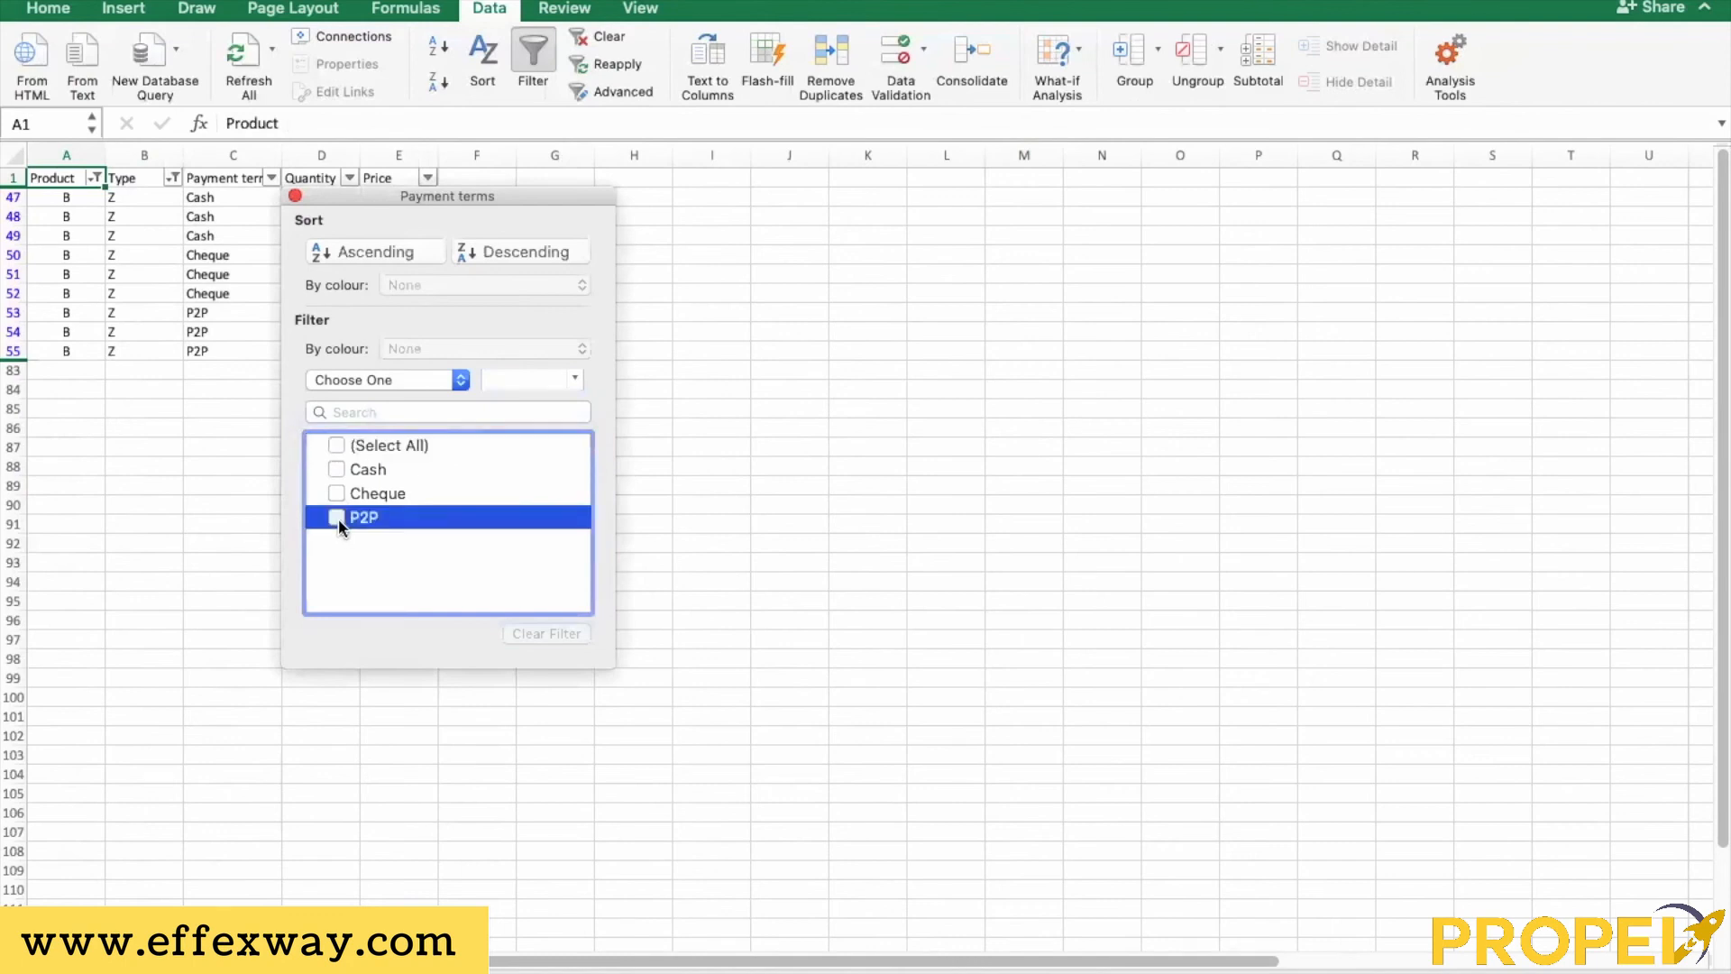
pyautogui.click(295, 196)
pyautogui.click(333, 665)
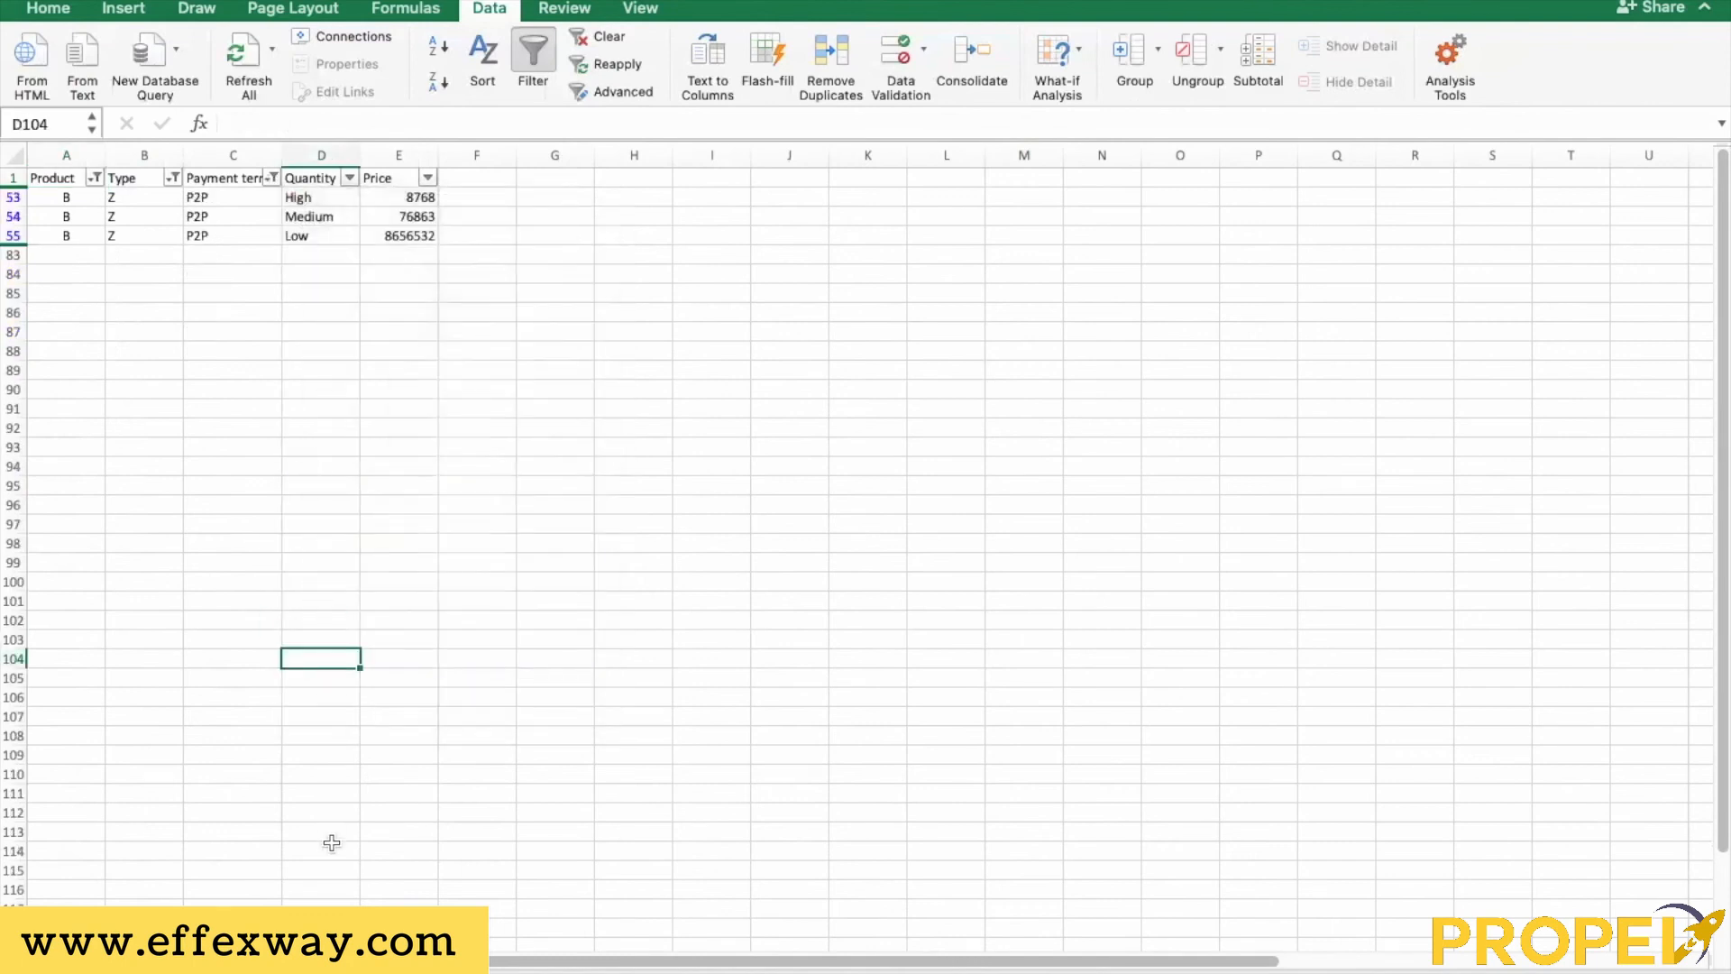
# Filter the product list's Quantity column to show only Low
pyautogui.click(350, 177)
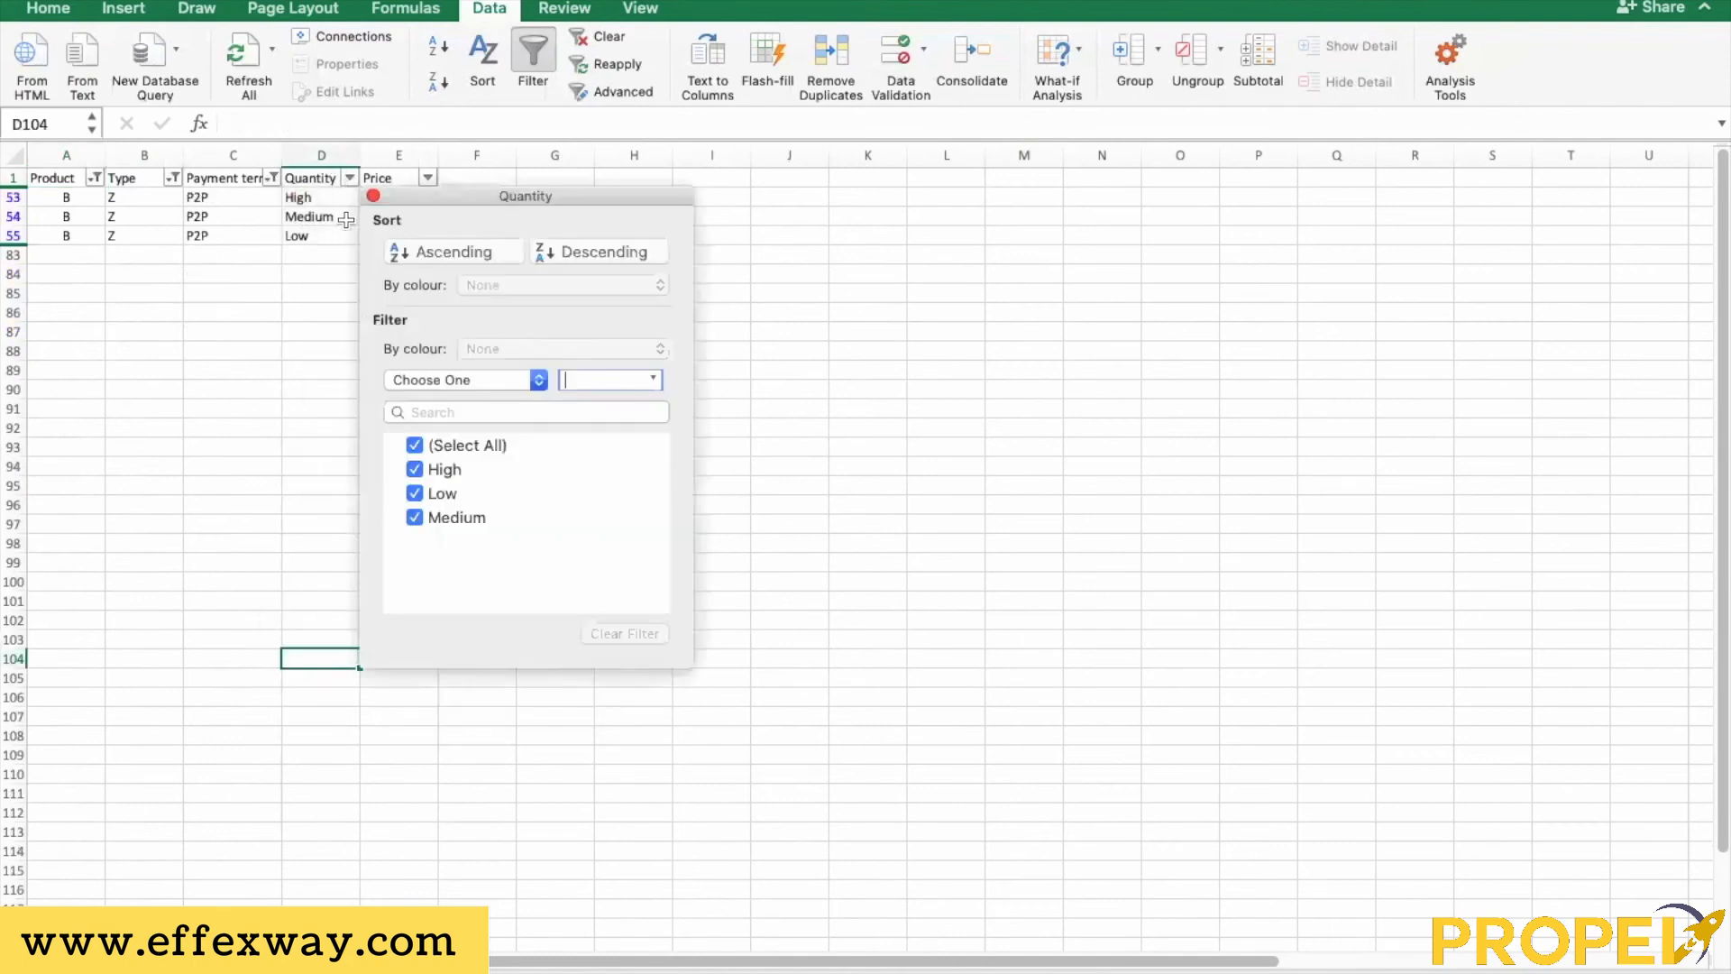
pyautogui.click(414, 444)
pyautogui.click(415, 493)
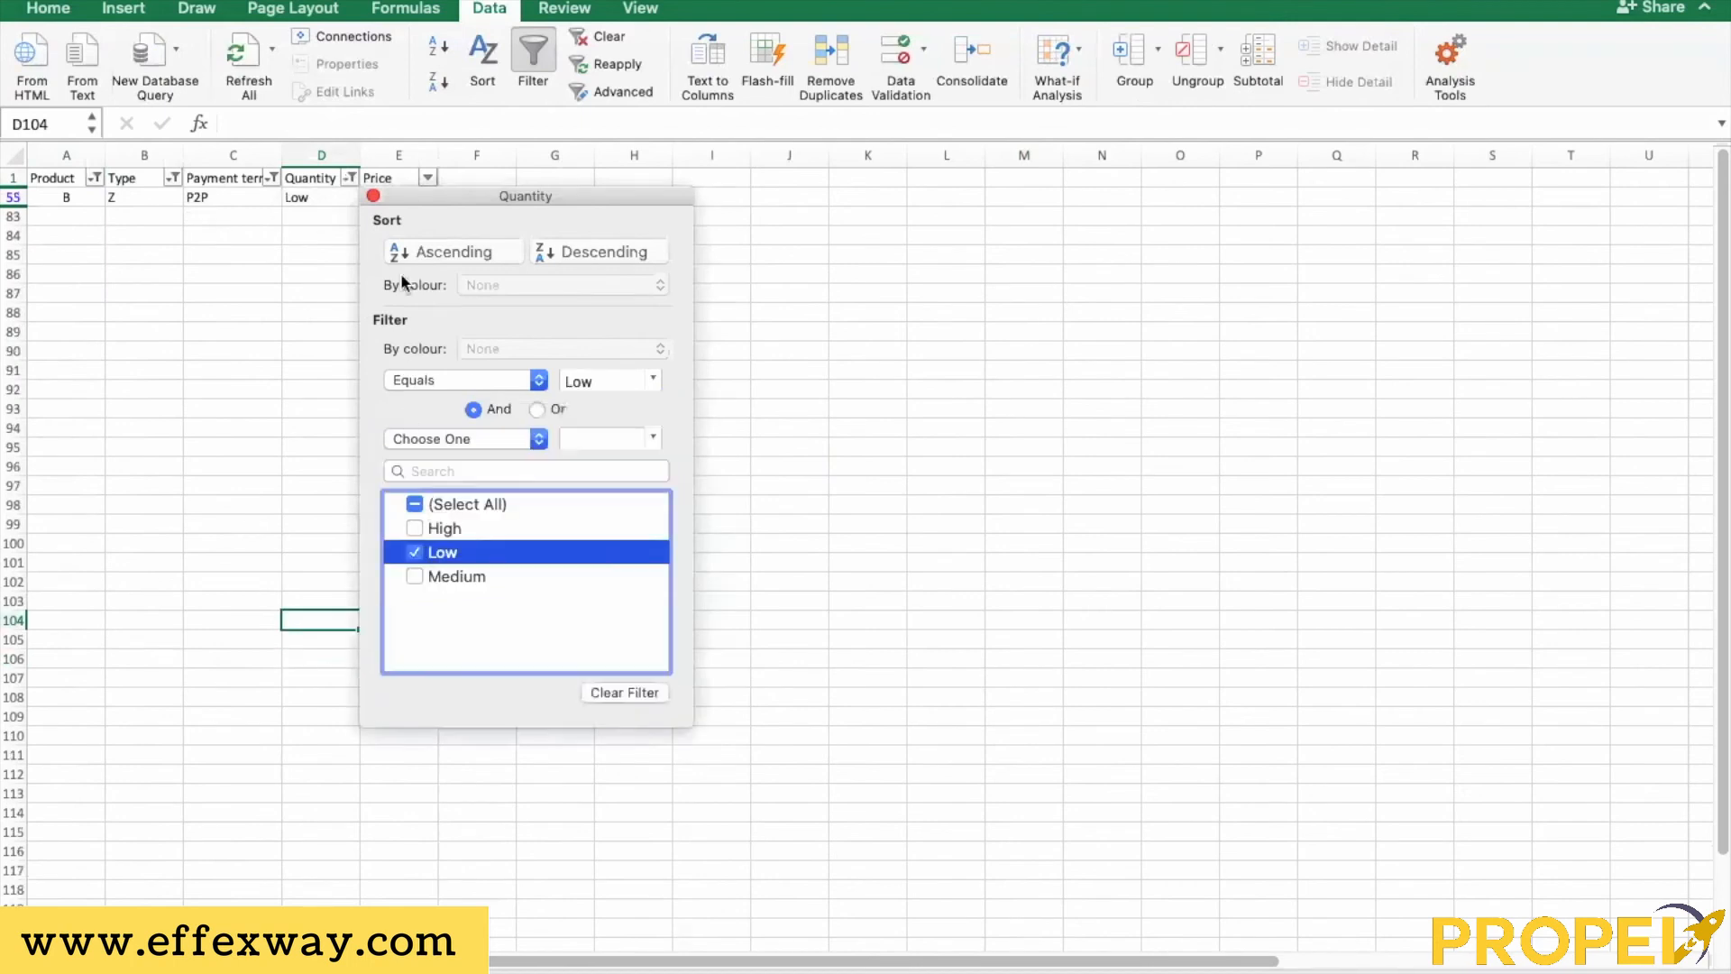
pyautogui.click(374, 197)
# Paste the copied Sum of Price result into G55, beside the filtered row's price
pyautogui.click(510, 199)
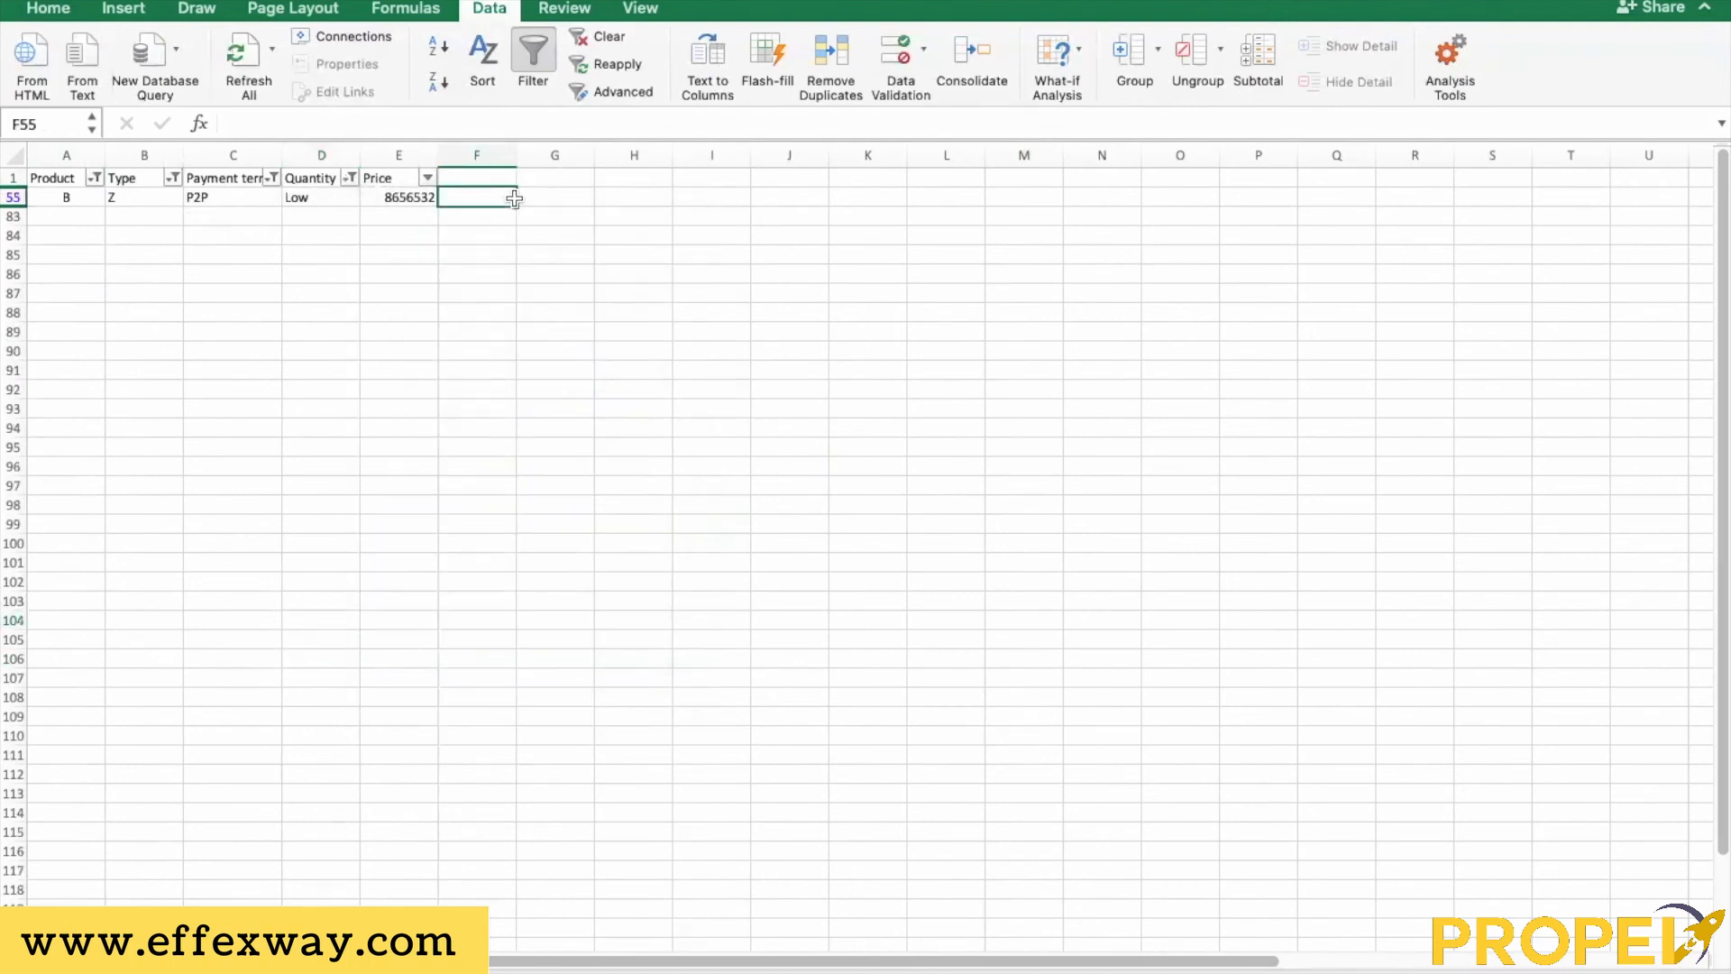
pyautogui.click(580, 201)
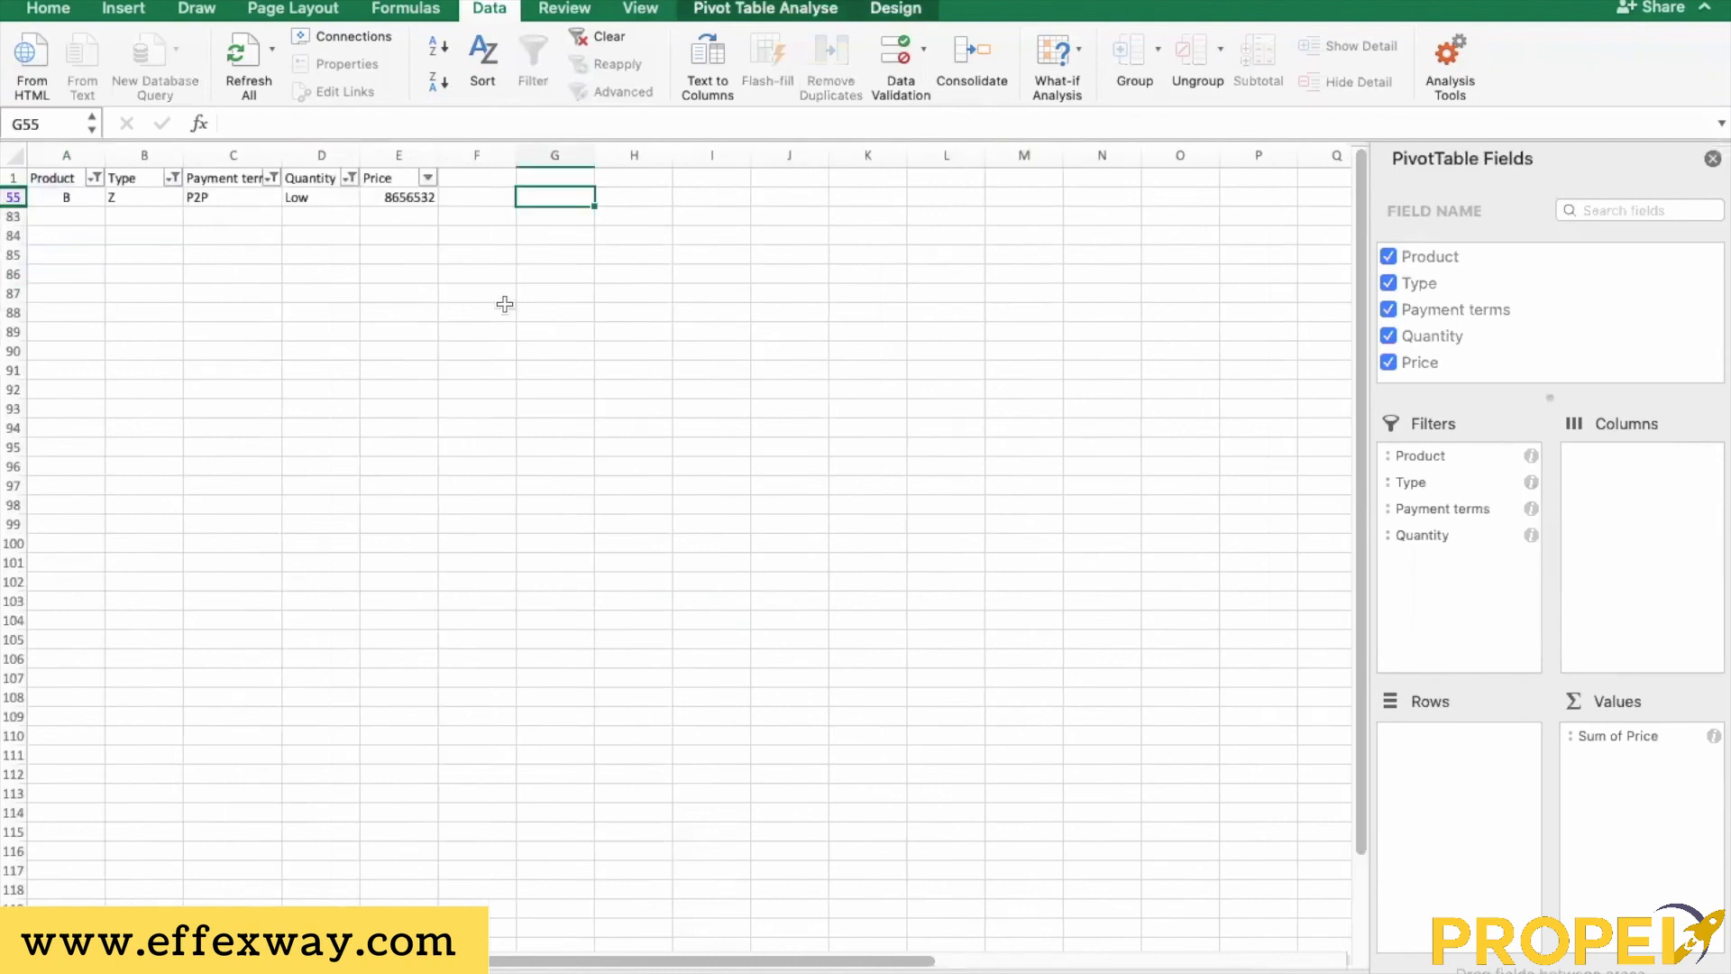
pyautogui.press('super+v')
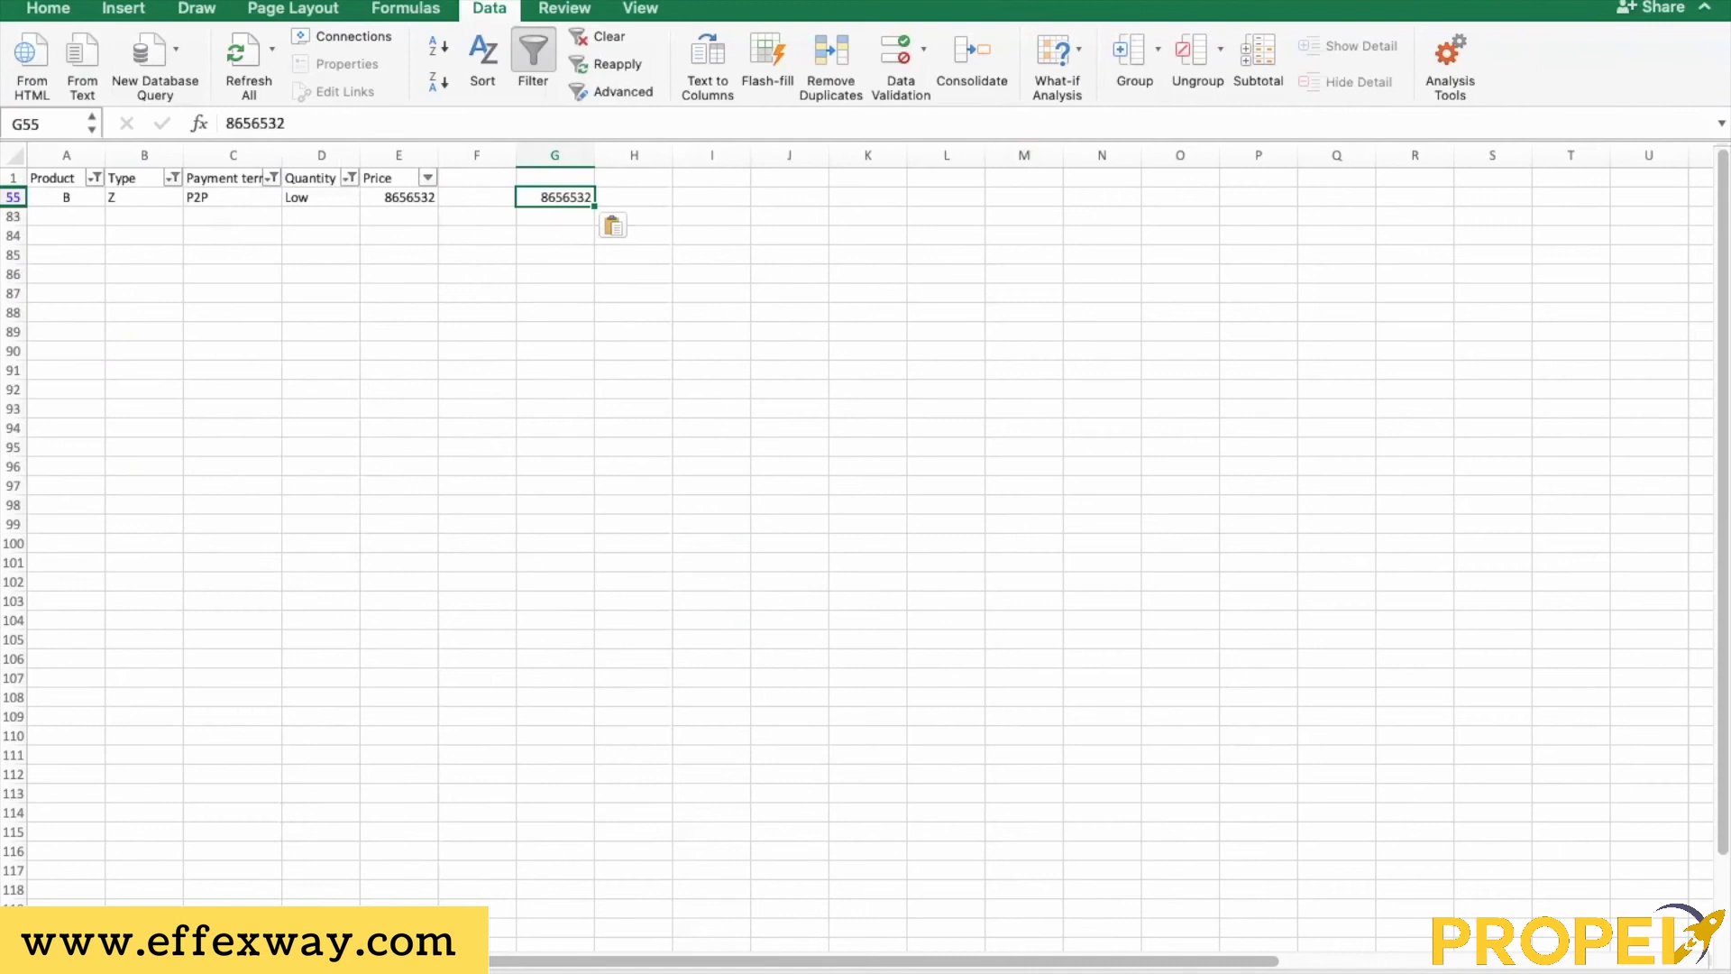
# Compare the pivot table's filtered Sum of Price with the product list's row, and clear the pasted check value from G55
pyautogui.hotkey('ctrl', 'pageup')
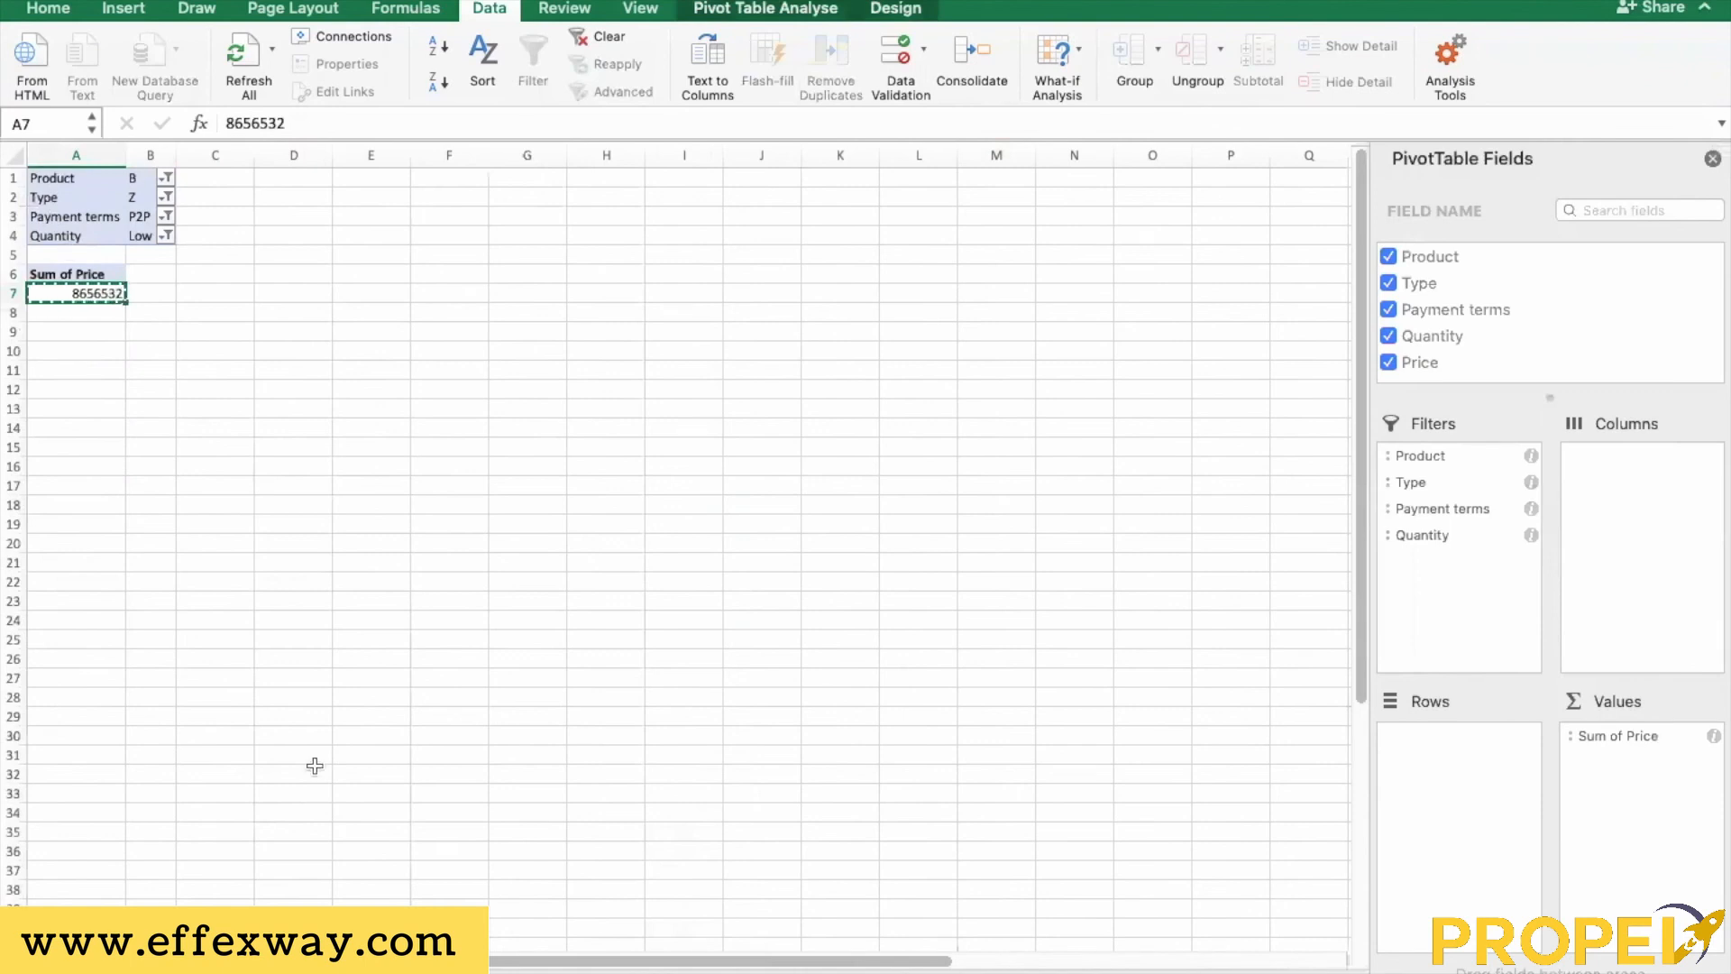
pyautogui.hotkey('ctrl', 'pagedown')
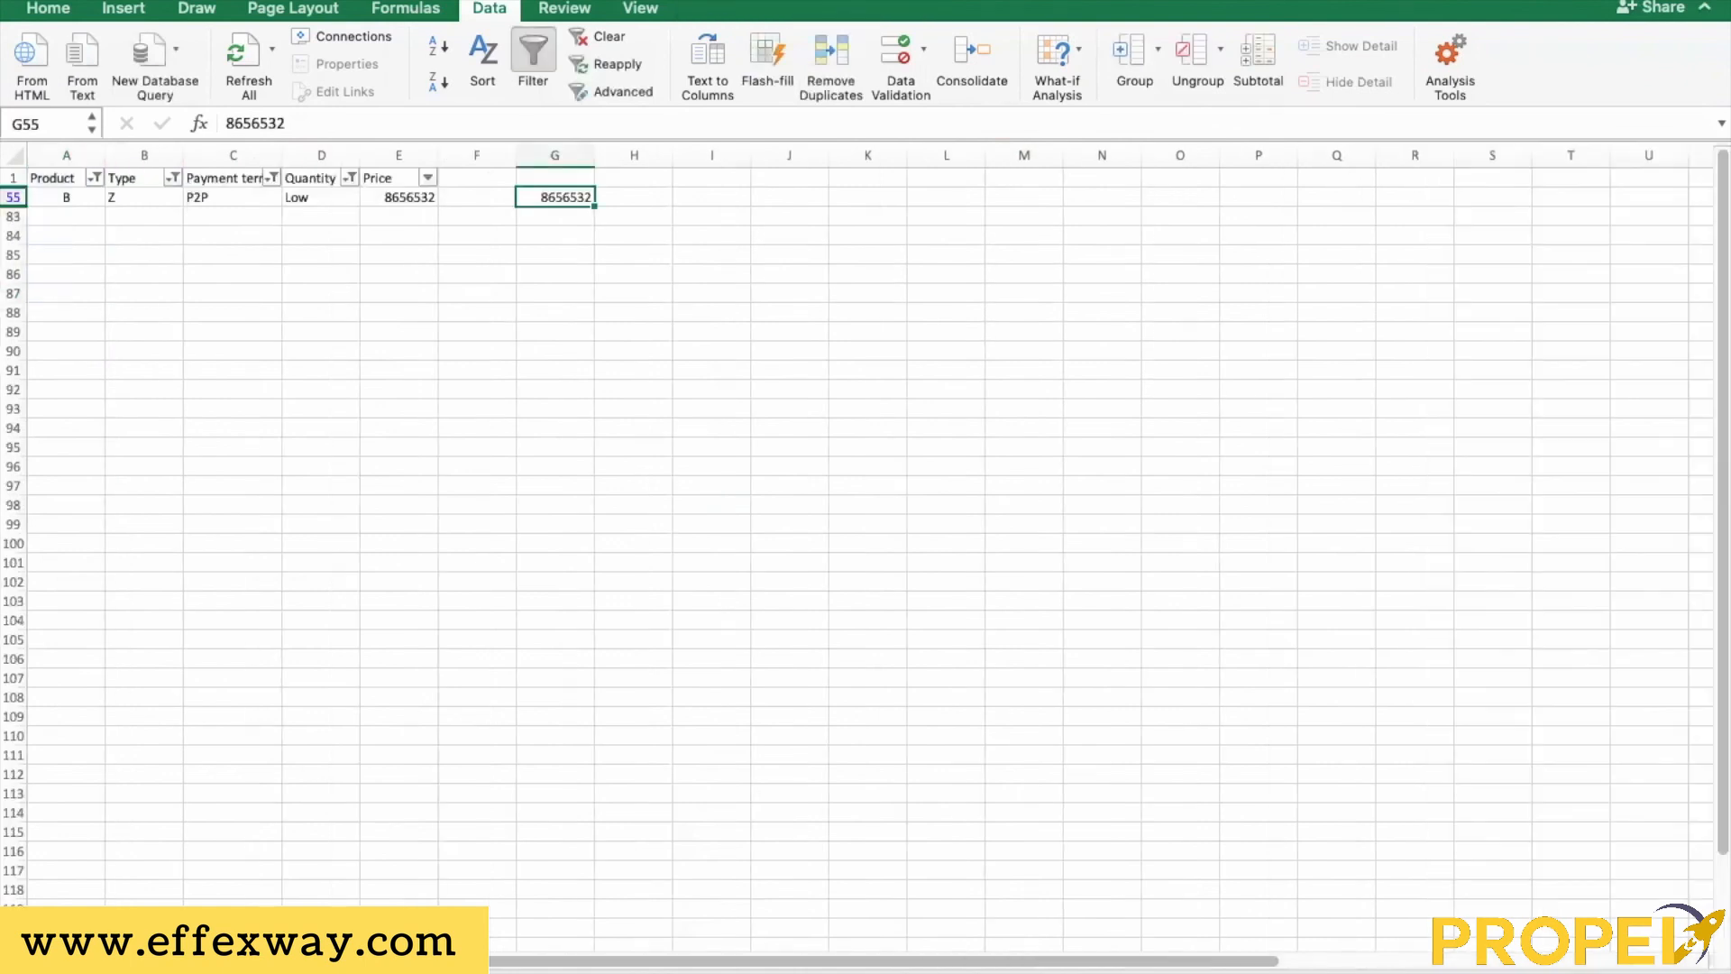
pyautogui.hotkey('ctrl', 'pageup')
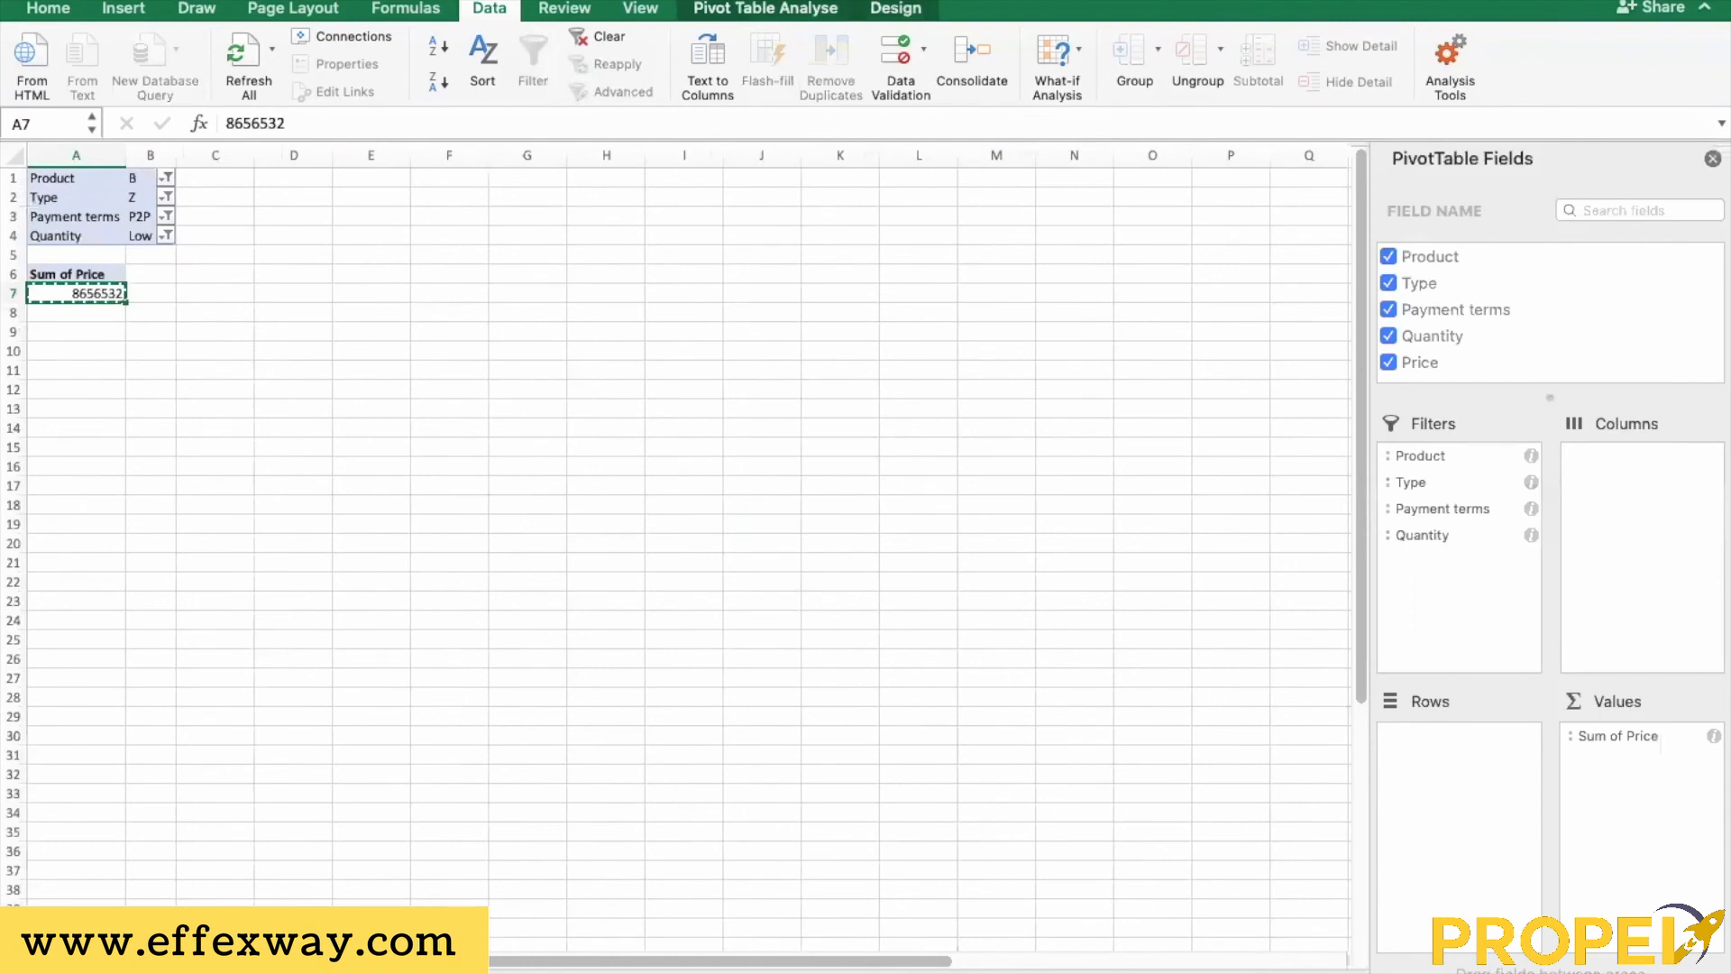
pyautogui.hotkey('ctrl', 'pagedown')
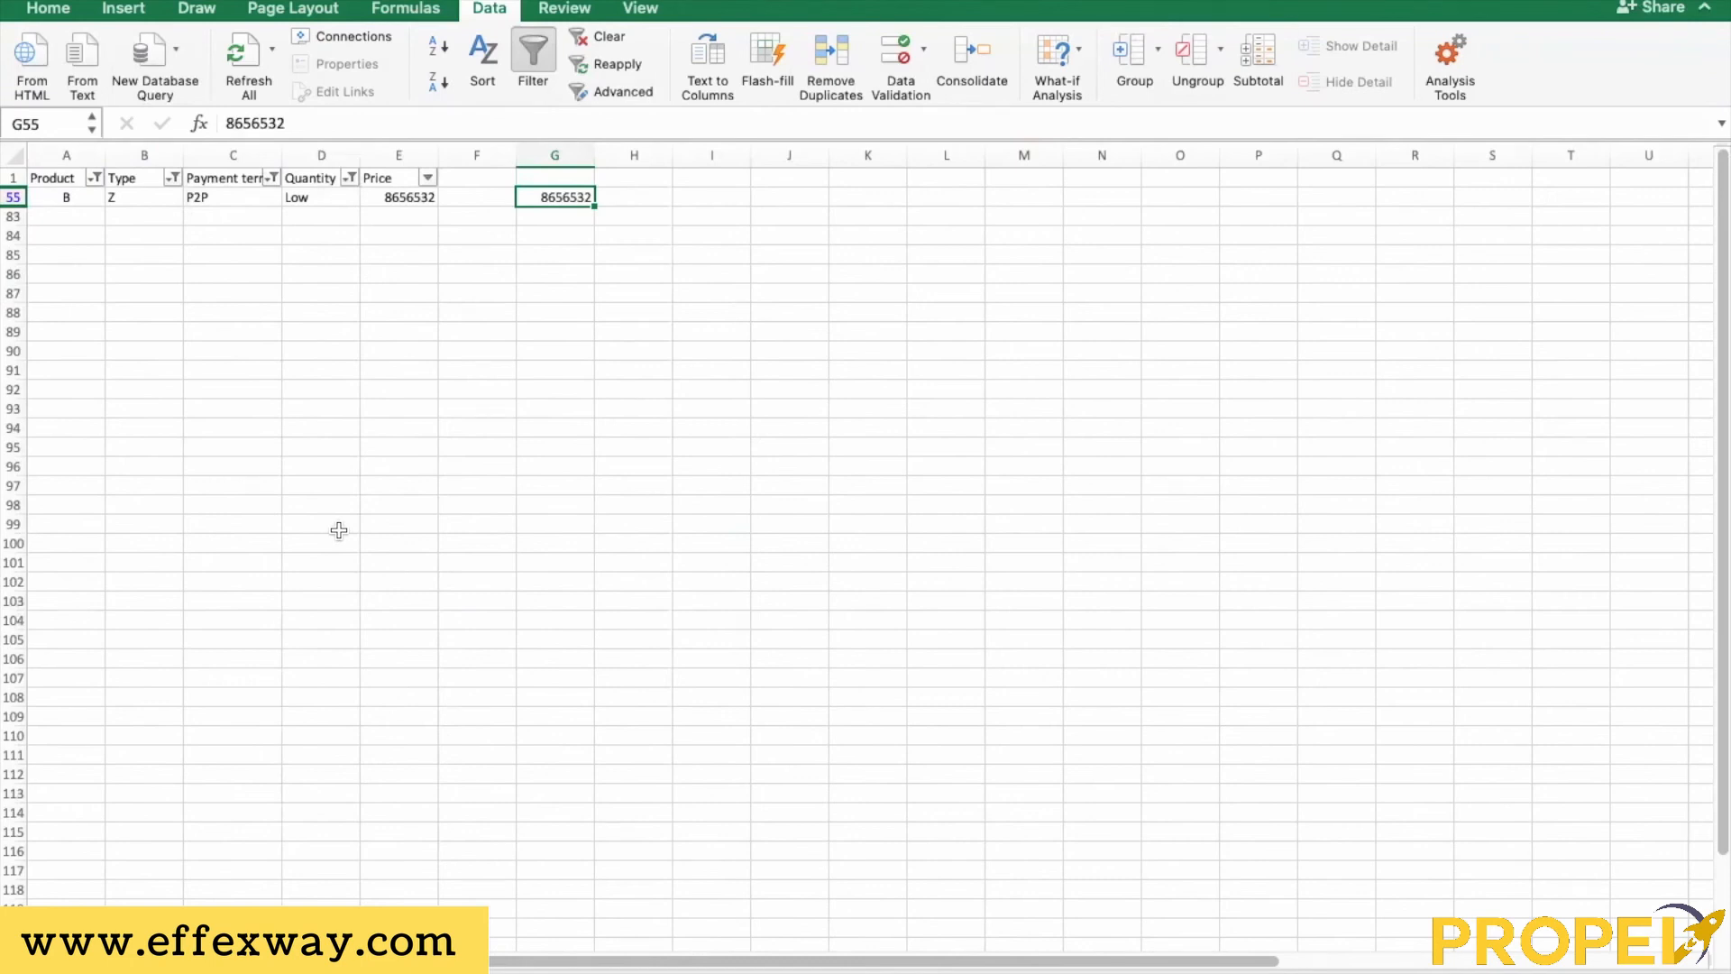
pyautogui.press('Delete')
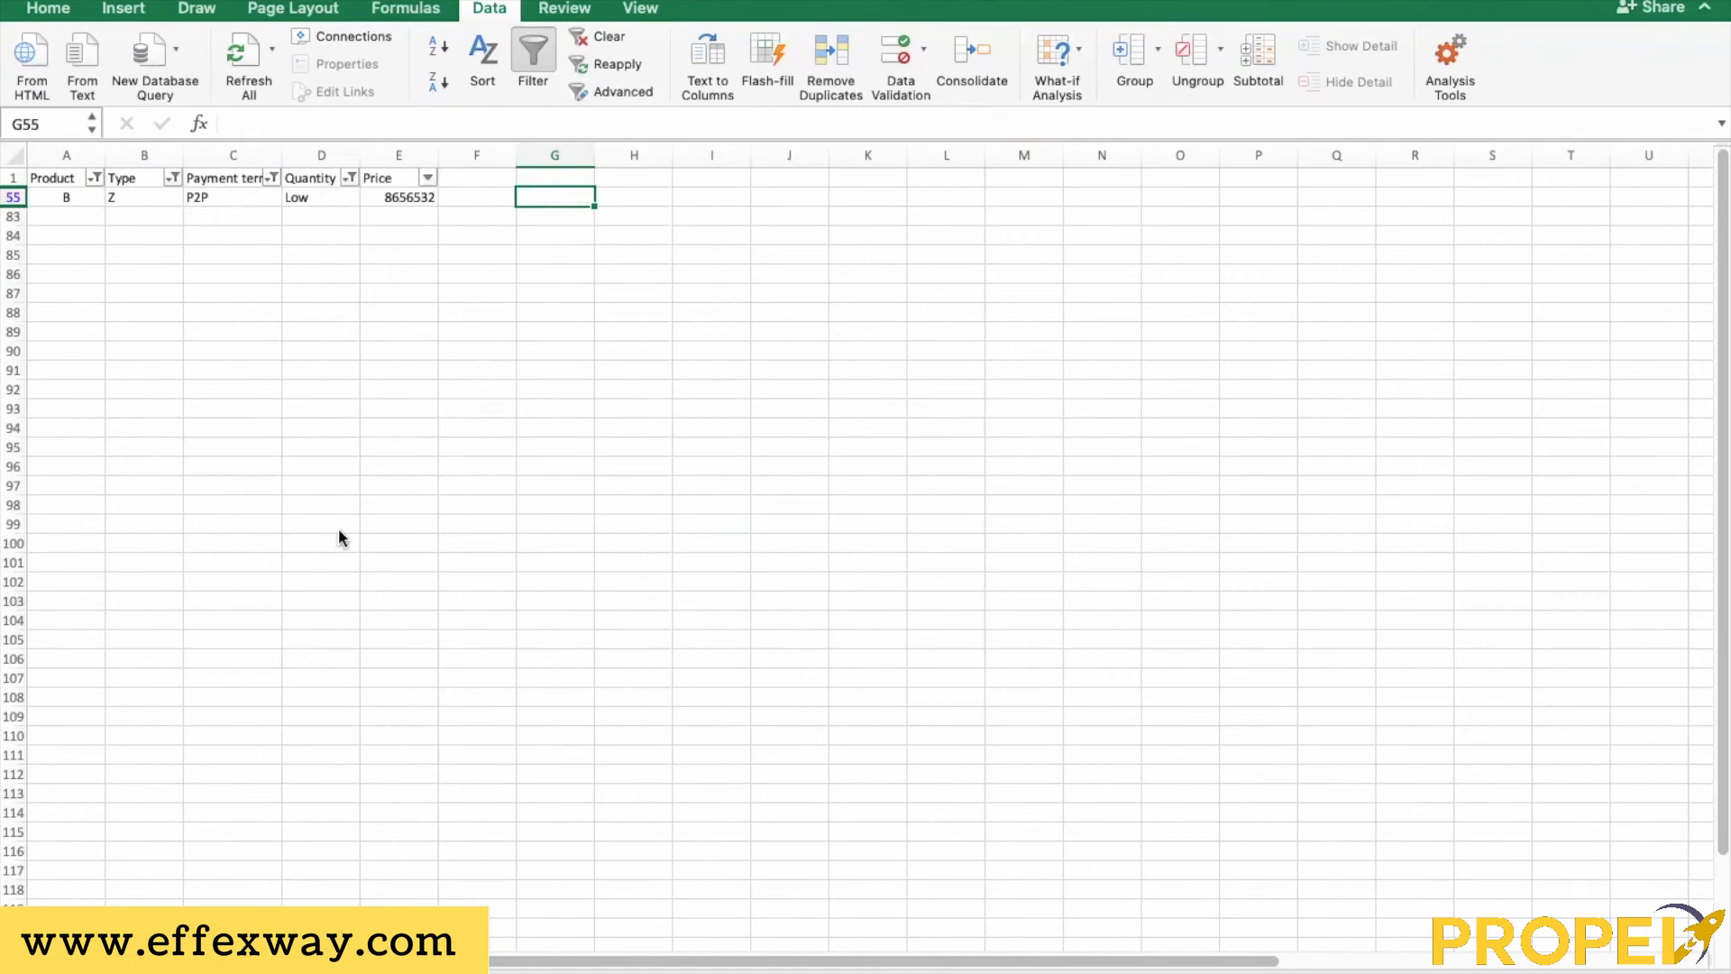